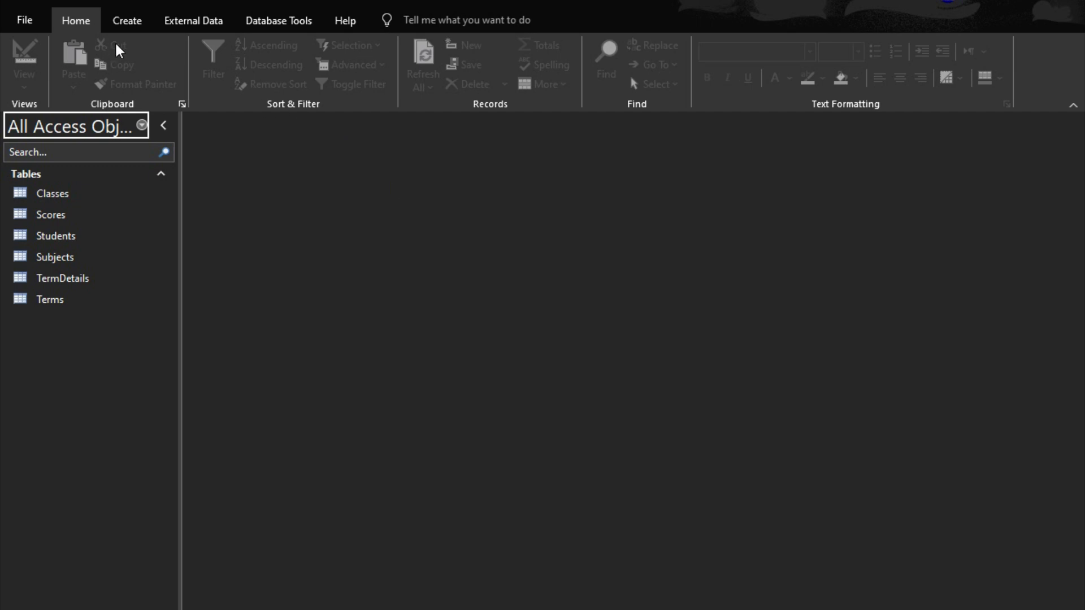
- Create a blank query without adding any tables and show it in SQL view
click(127, 25)
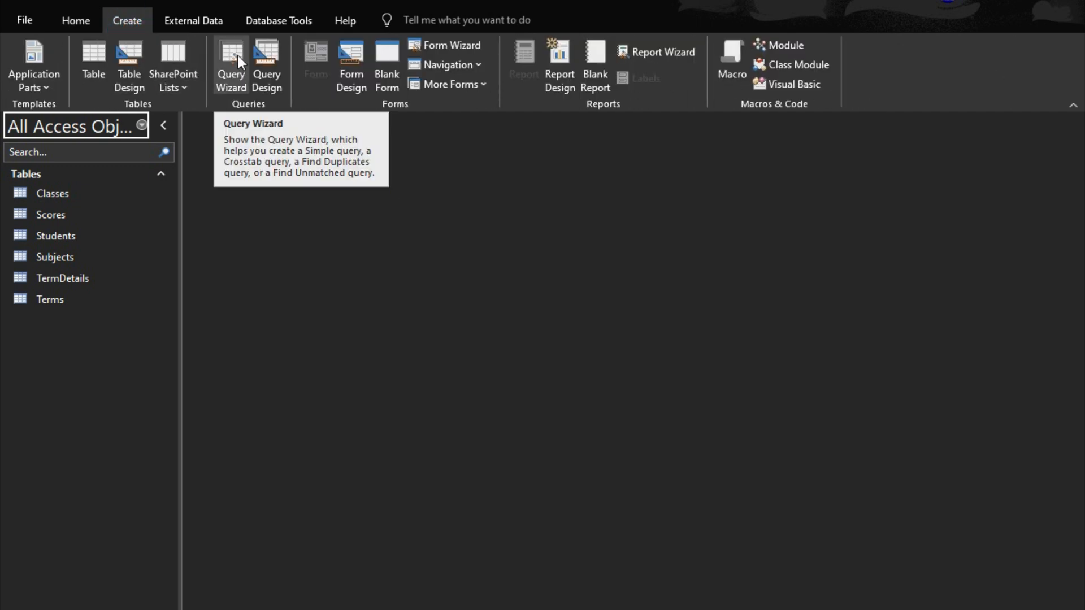
click(267, 56)
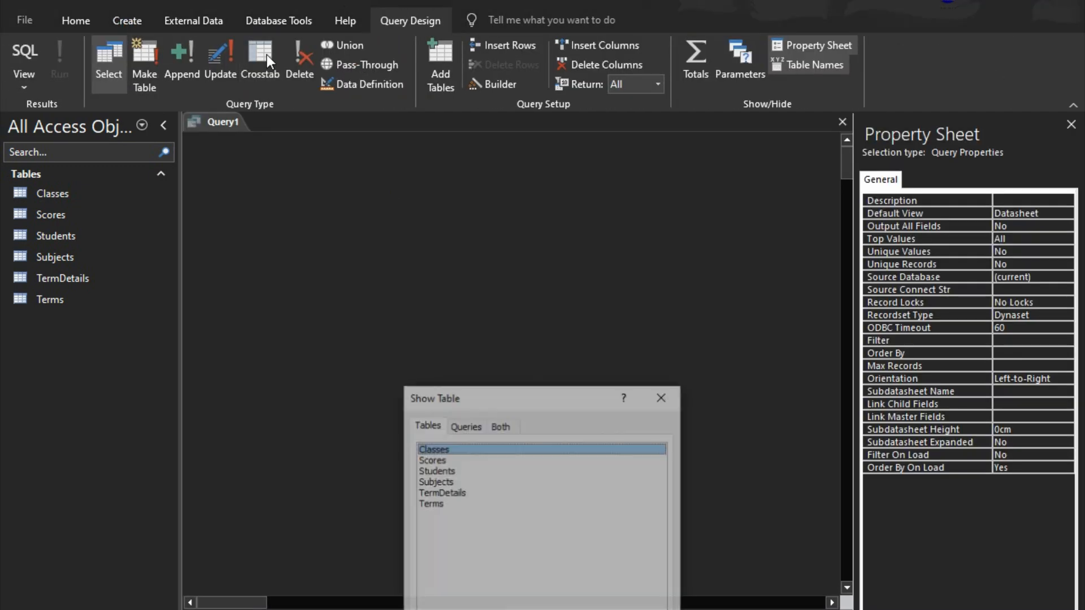
click(644, 609)
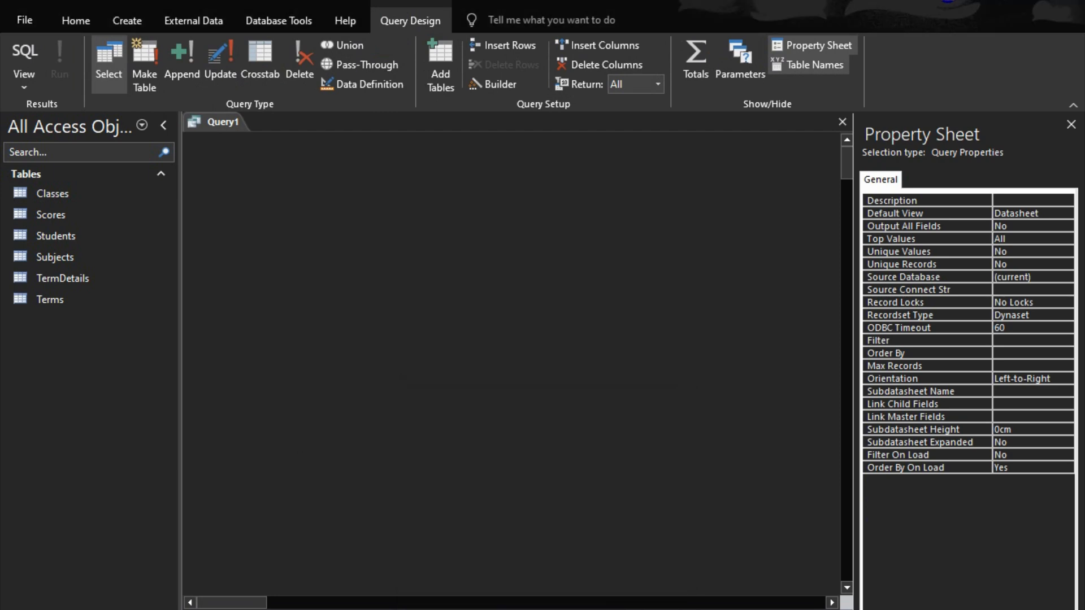
click(28, 48)
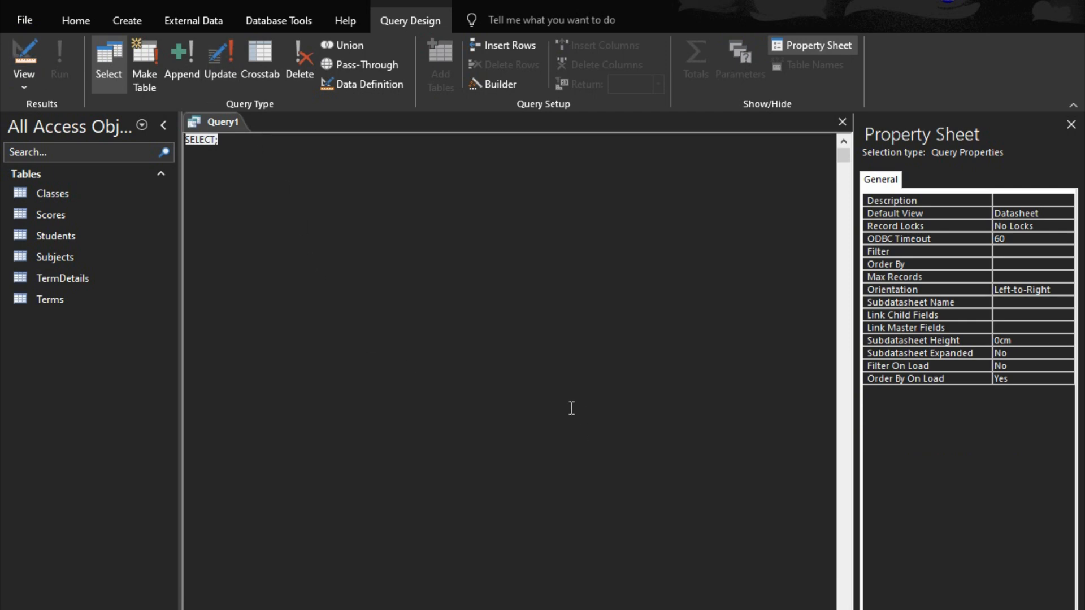
- Write the query's first line as SELECT Scores.StudentID, Scores.TermID, Sum(Scores.TotalScores) AS SumOfTotalScore
text(SELE)
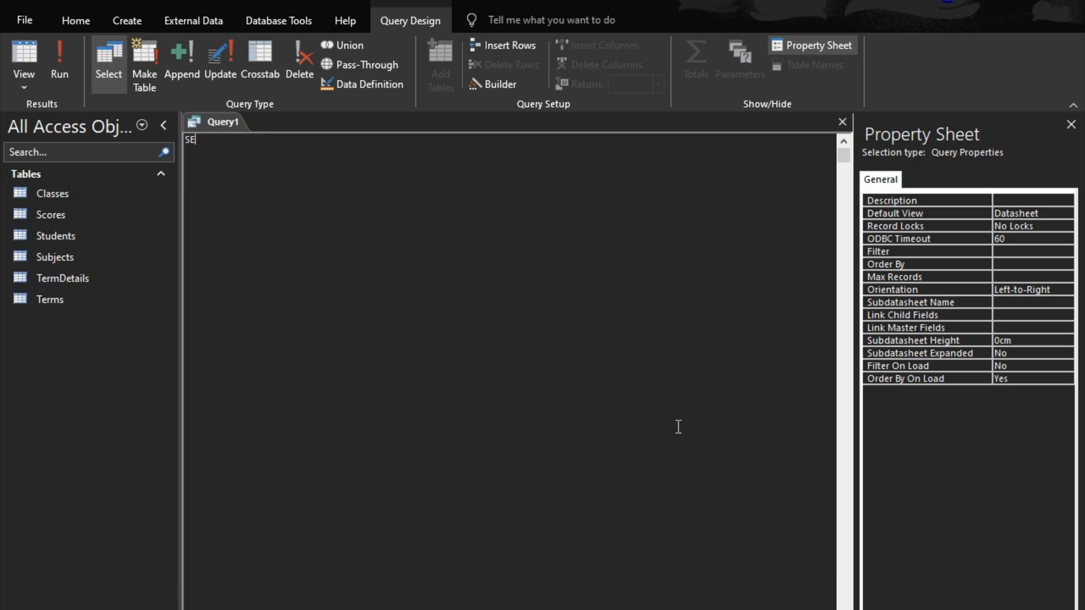
text(CT Scores.)
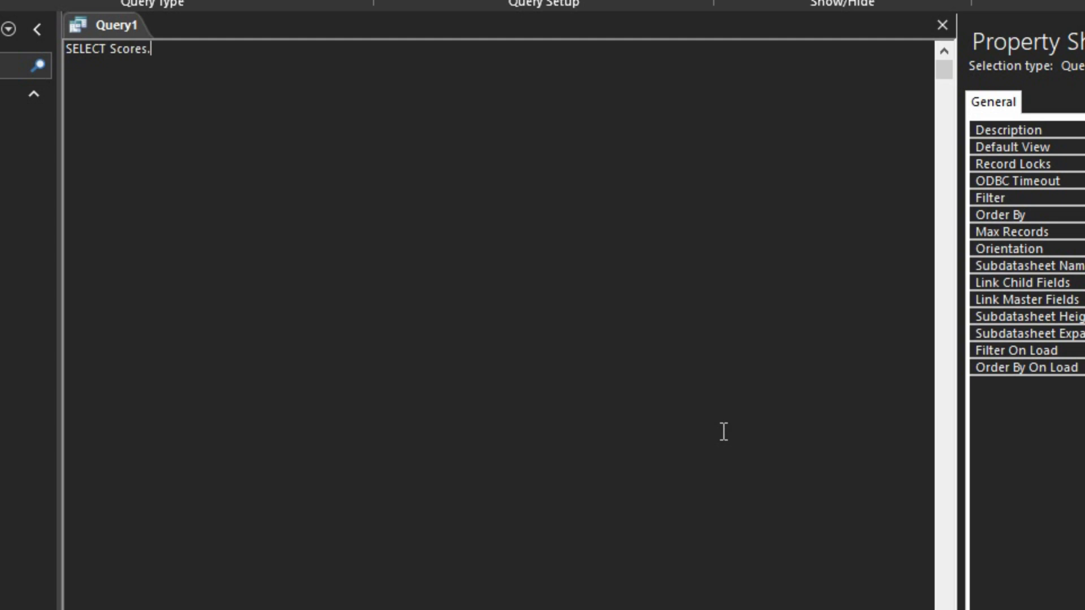
text(StudentID, Scores)
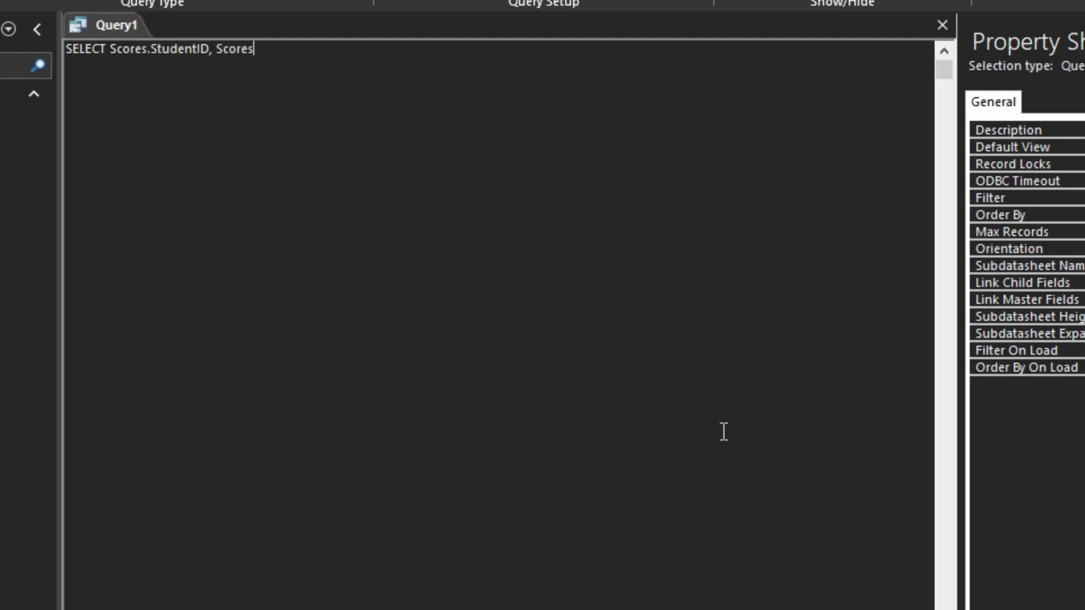
text(.TermID, Sum(Scores)
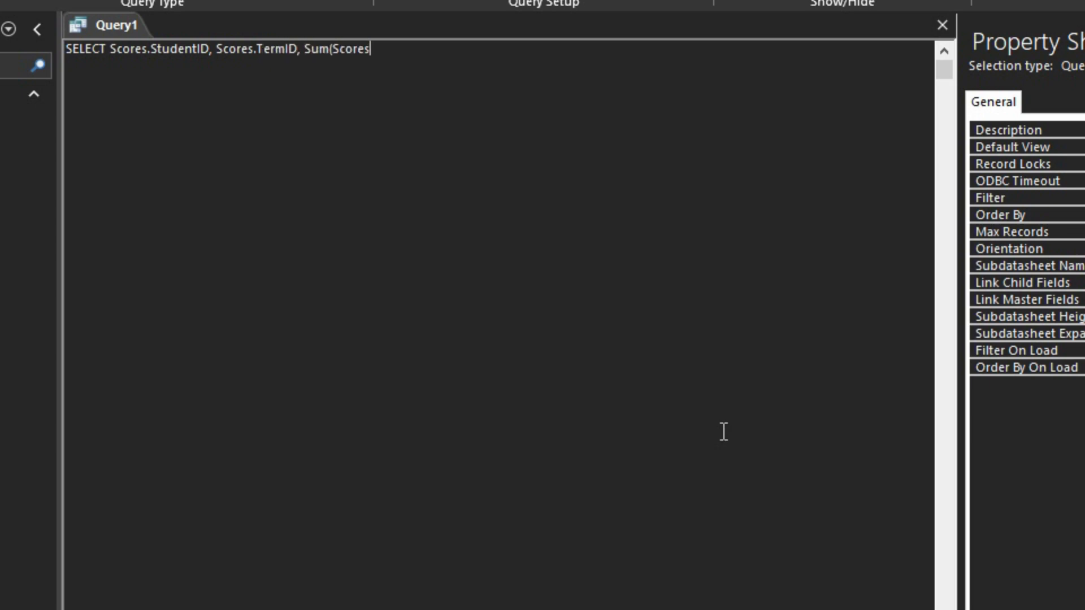
text(.TotalScores) A)
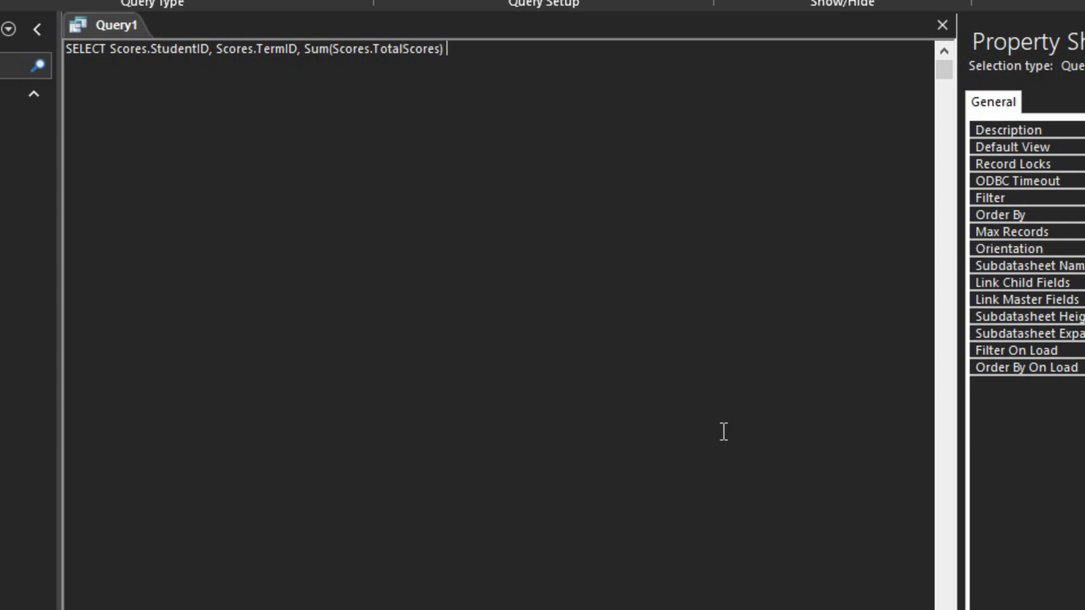
text(S SumOfTotalScore)
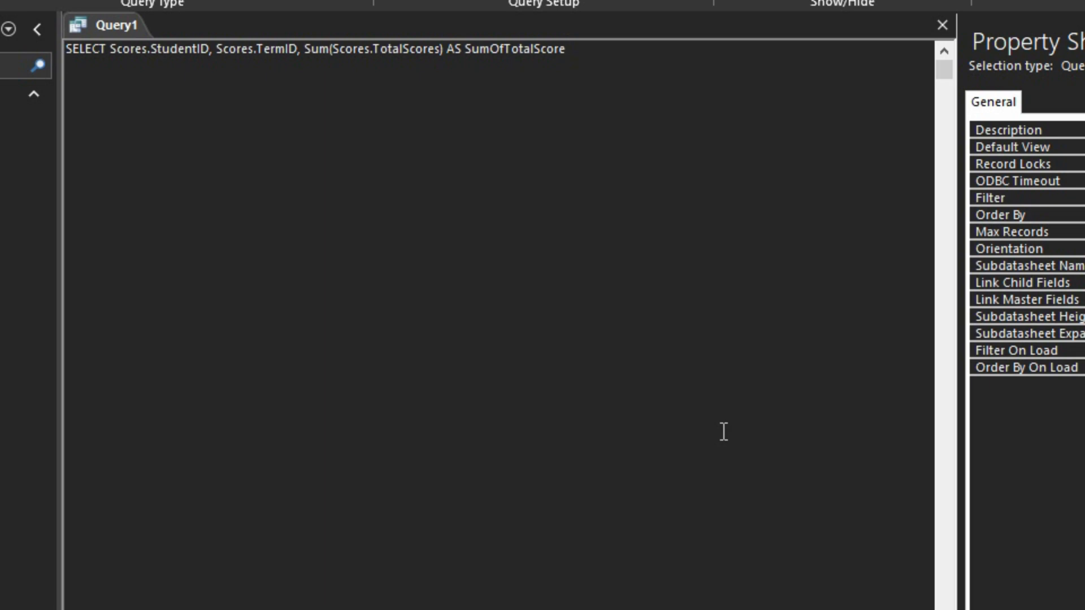
- Complete the SQL statement with FROM Scores and GROUP BY Scores.StudentID, Scores.TermID; on separate lines
text(FROM Score)
key(BackSpace)
key(BackSpace)
key(BackSpace)
key(BackSpace)
text(cores)
key(Return)
text(GR)
key(BackSpace)
text(ro)
key(BackSpace)
key(BackSpace)
text(ROUP BY )
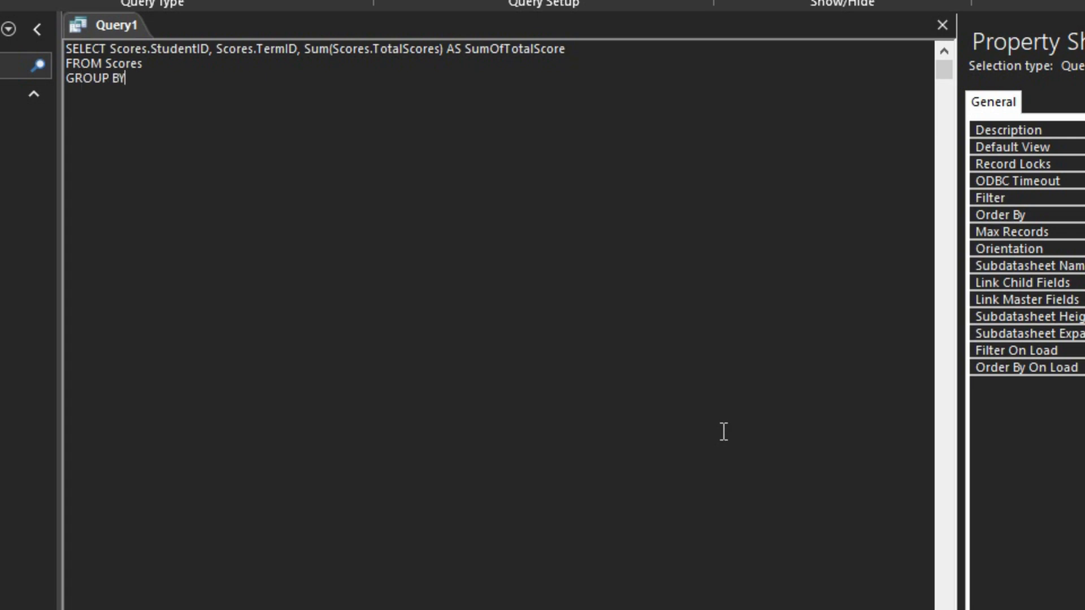
text(Scores.StudentID, Scores)
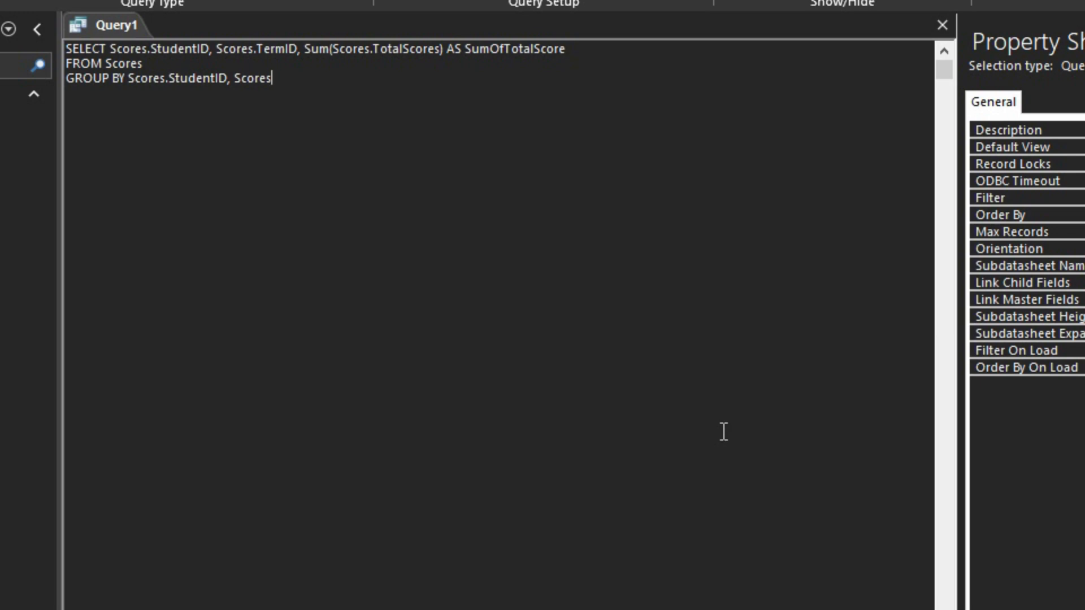
text(.TermID;)
- Try to run the query and check the field names in the Scores table's design
key(F5)
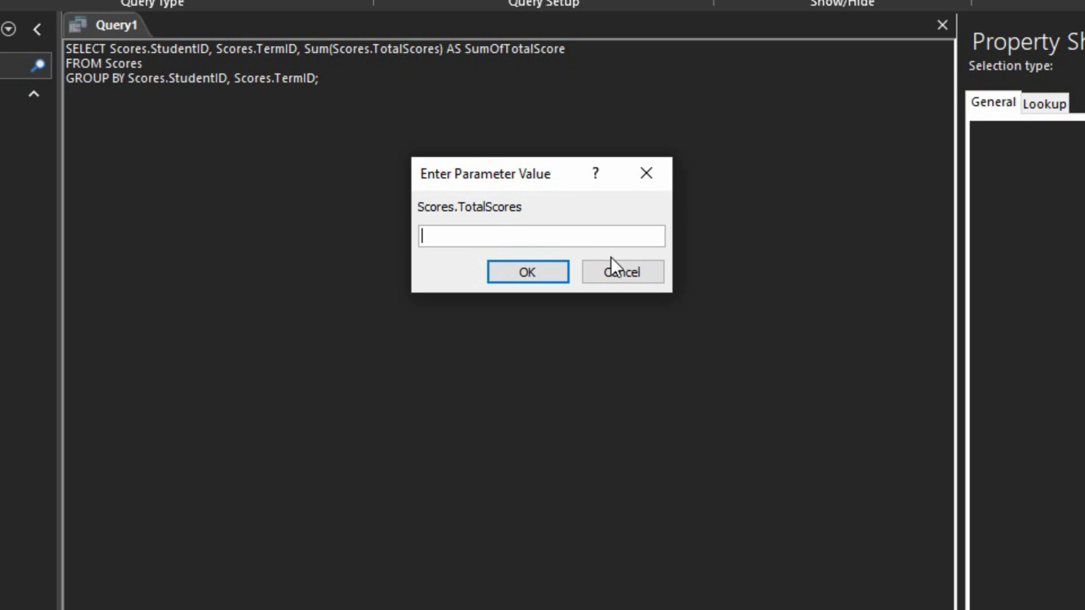
click(622, 271)
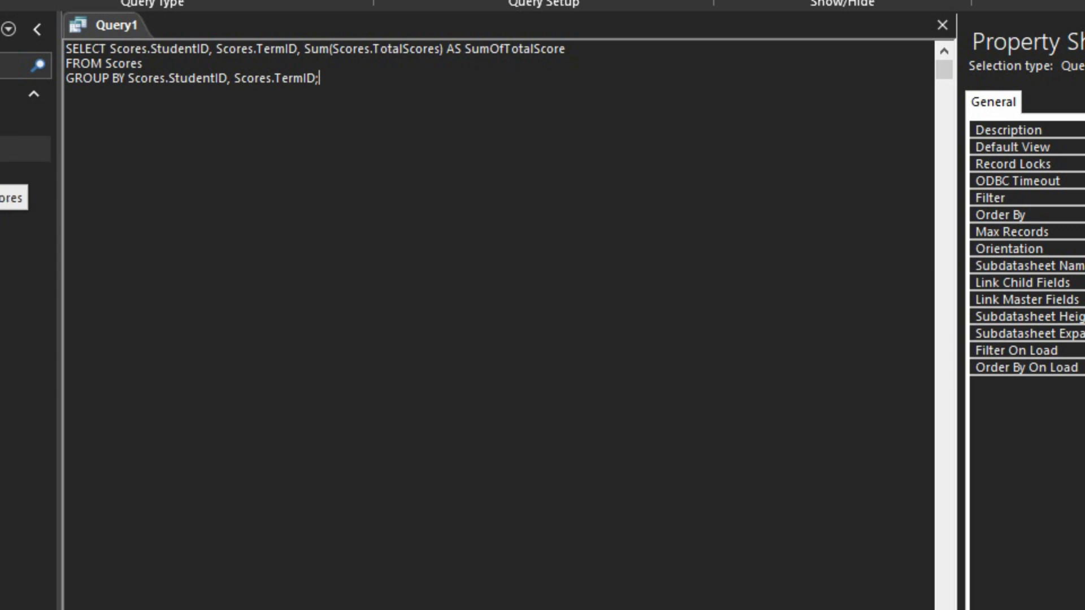
click(12, 149)
right_click(1, 143)
click(3, 184)
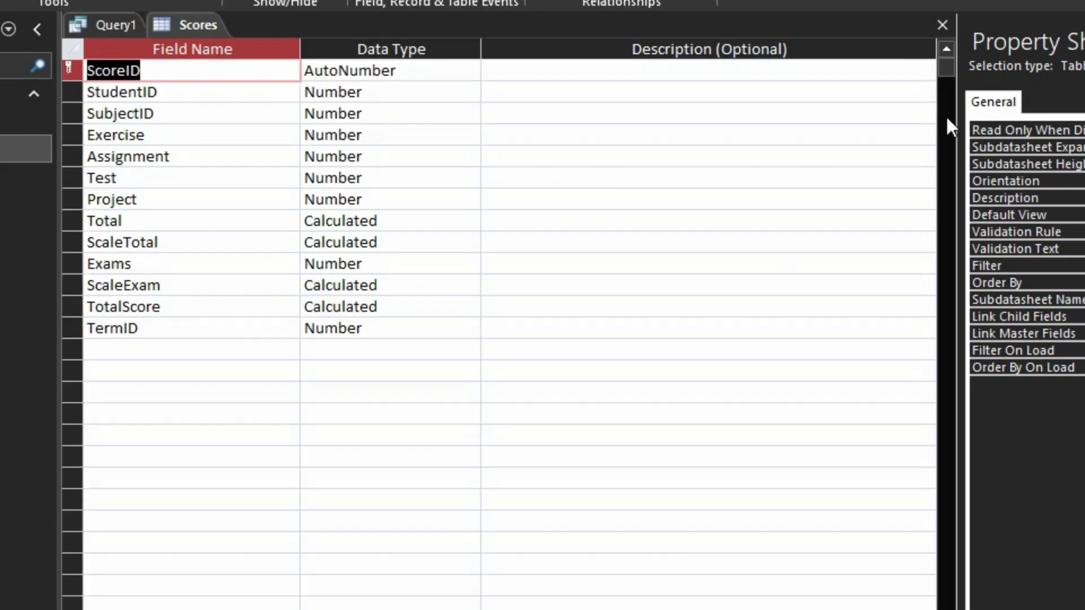
click(943, 25)
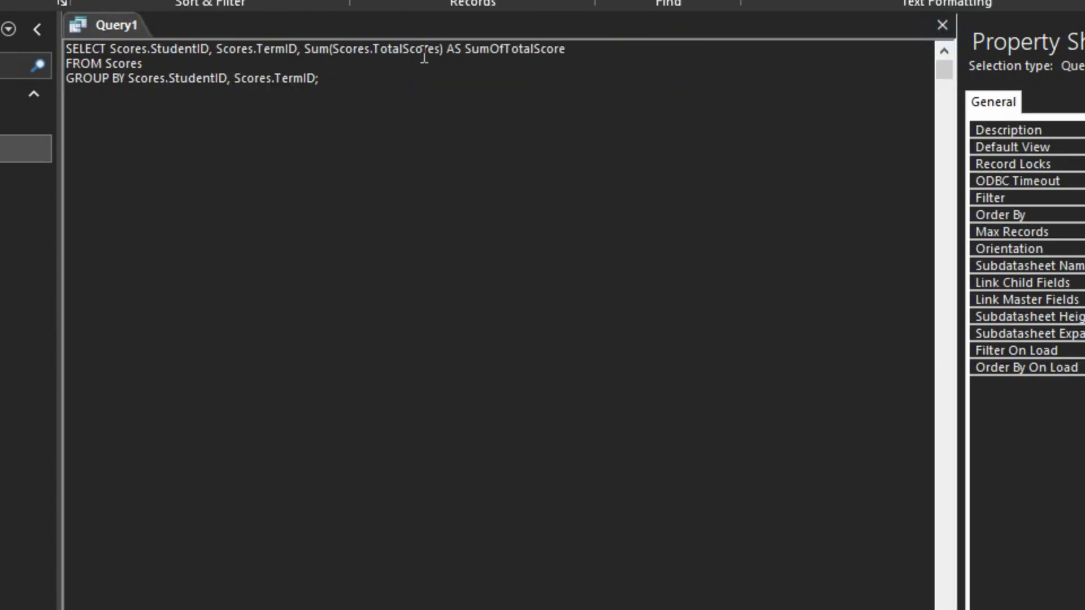
- Correct the summed field to Scores.TotalScore and display the query in Datasheet view
click(439, 48)
key(BackSpace)
click(413, 95)
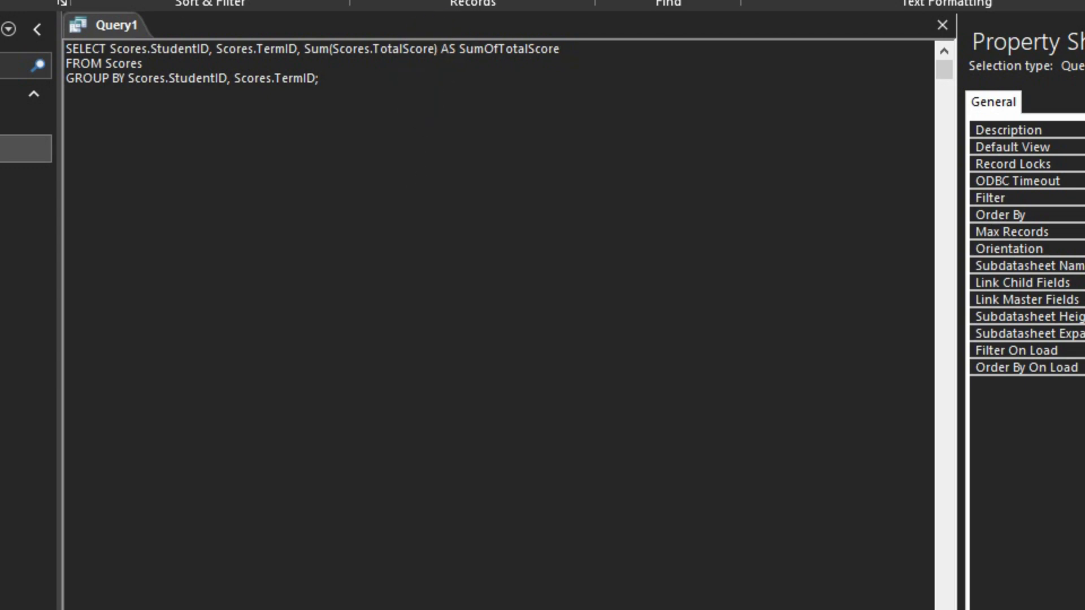
key(ctrl+period)
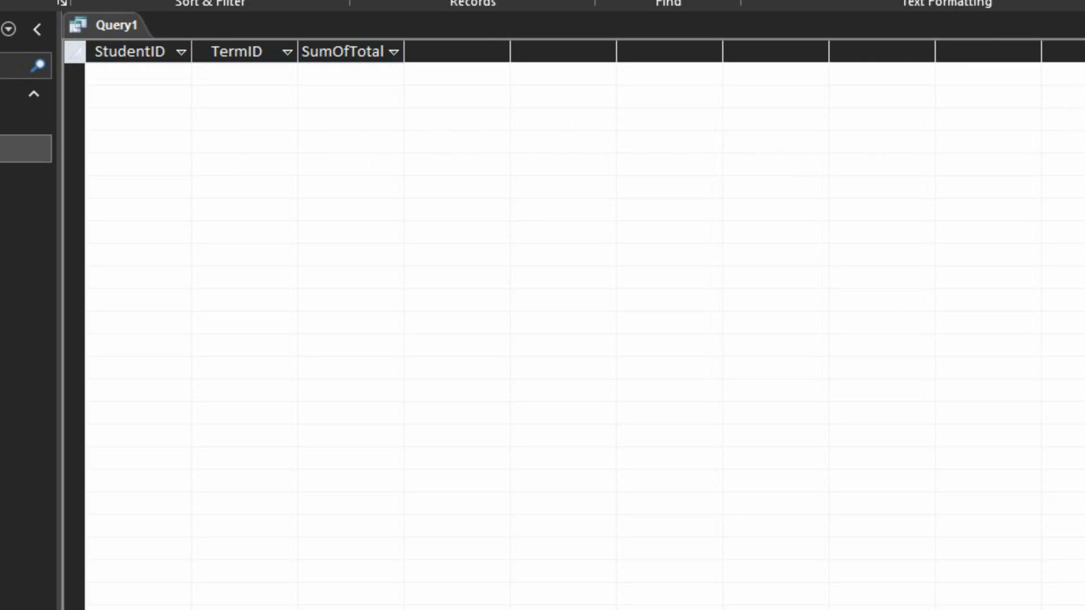
- Save the query as qryTotalScores and close it
key(ctrl+s)
text(qryTotalScores)
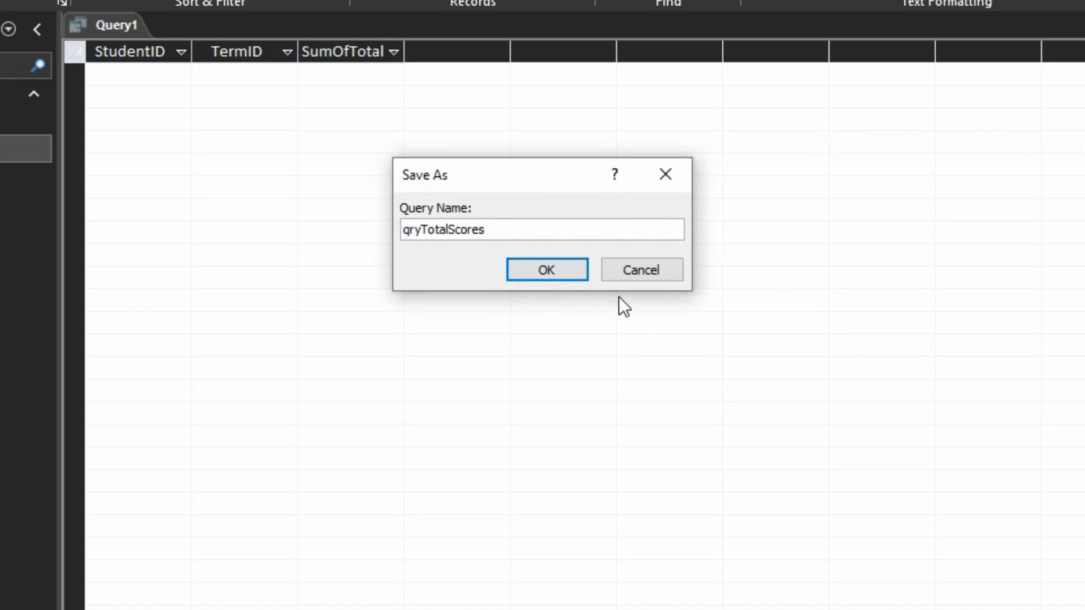
click(562, 273)
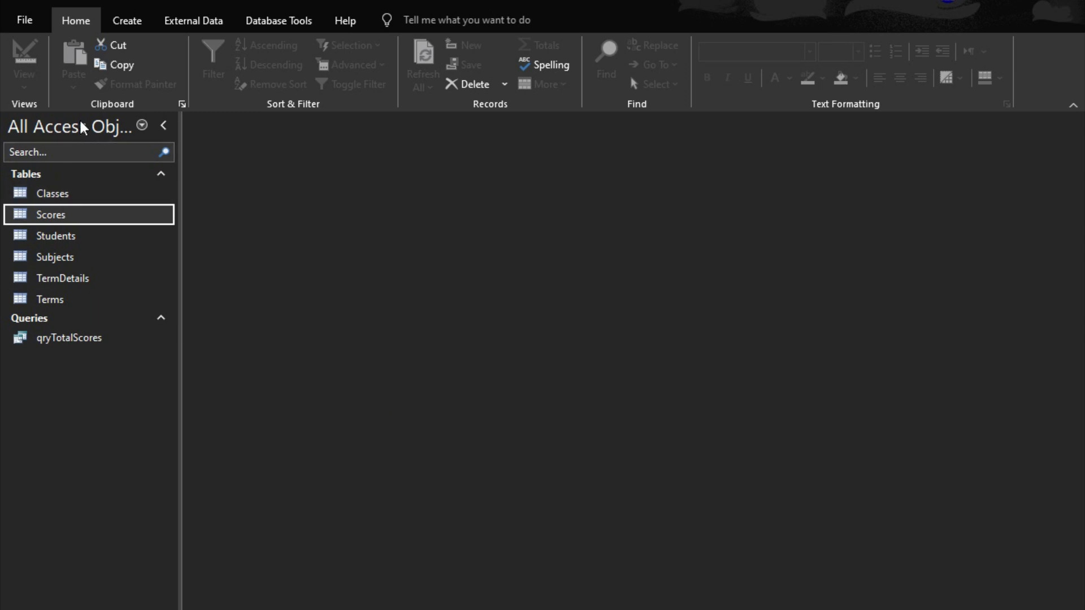
- Create another blank query without tables and switch it to SQL view
click(130, 29)
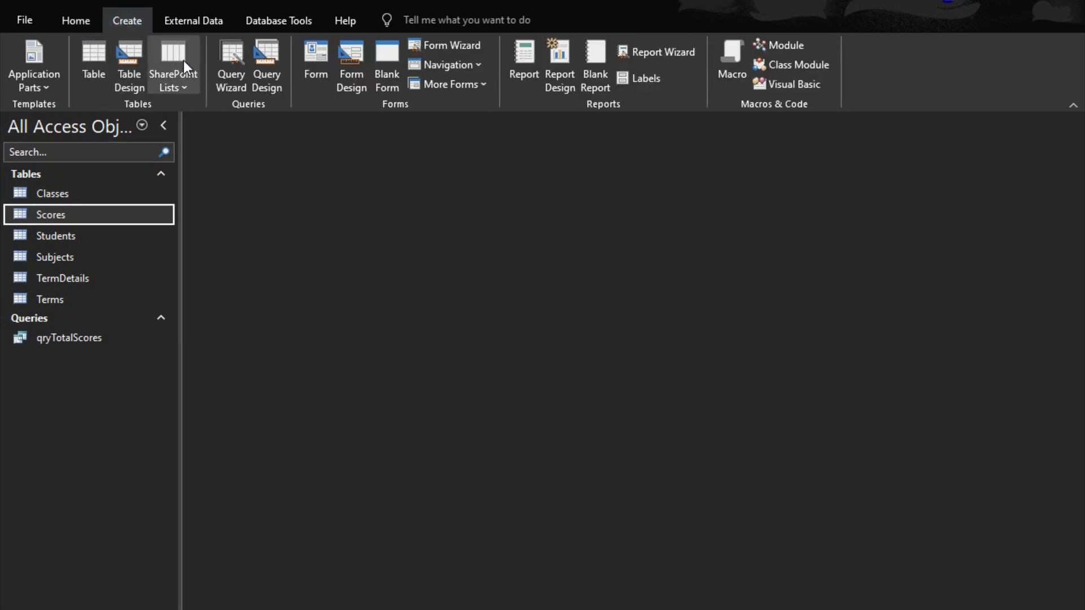
click(267, 52)
key(Escape)
click(22, 49)
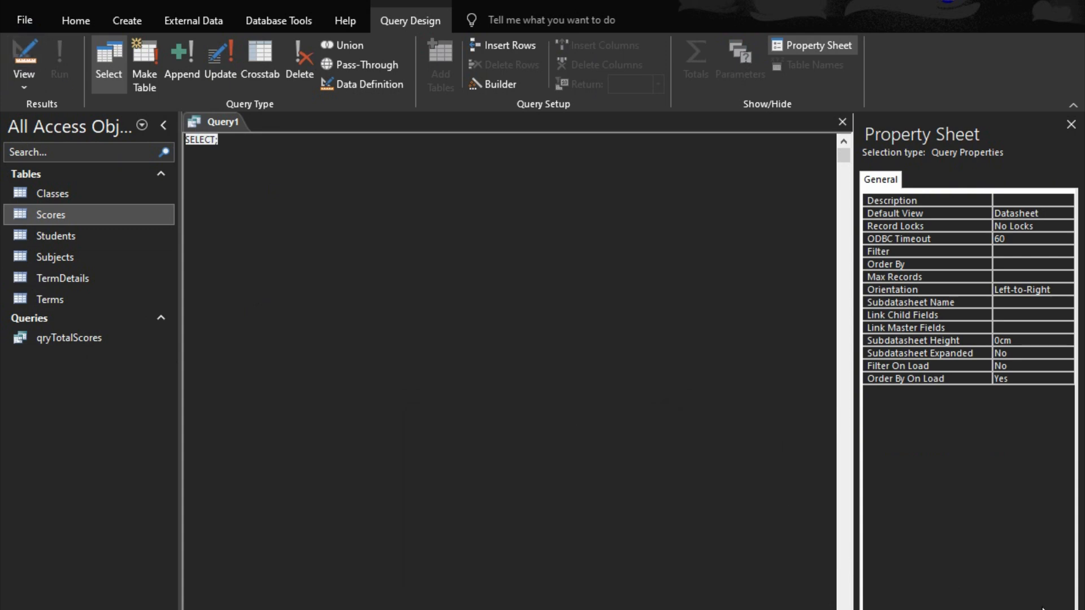
- Start the SELECT statement with the fields Student.StudentID, Students.AdmNo and Students.FirstName
text(SELEC)
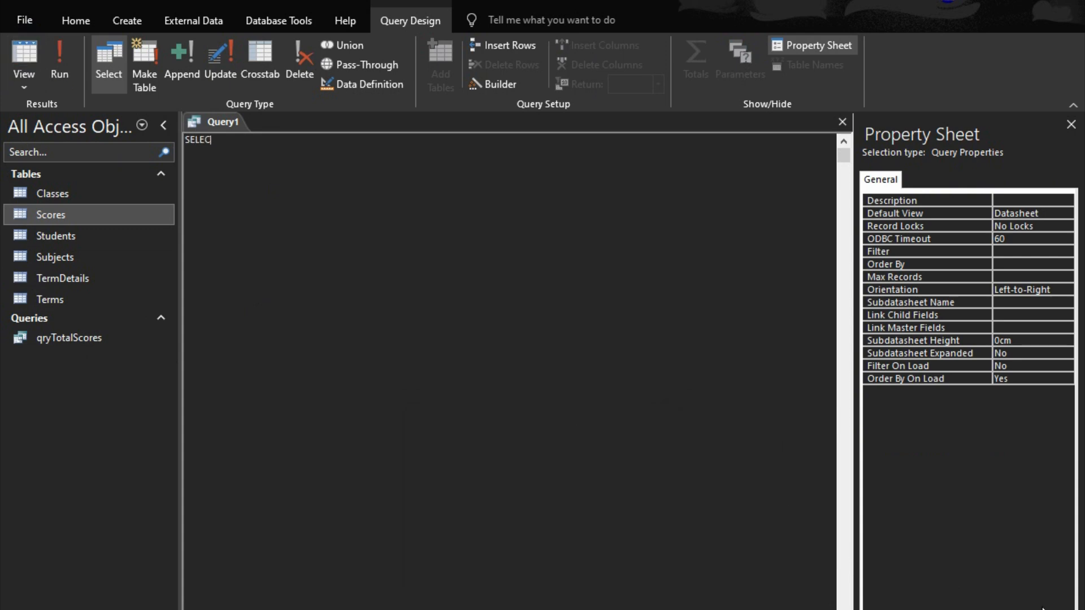
text(T Student.StudentID, Stu)
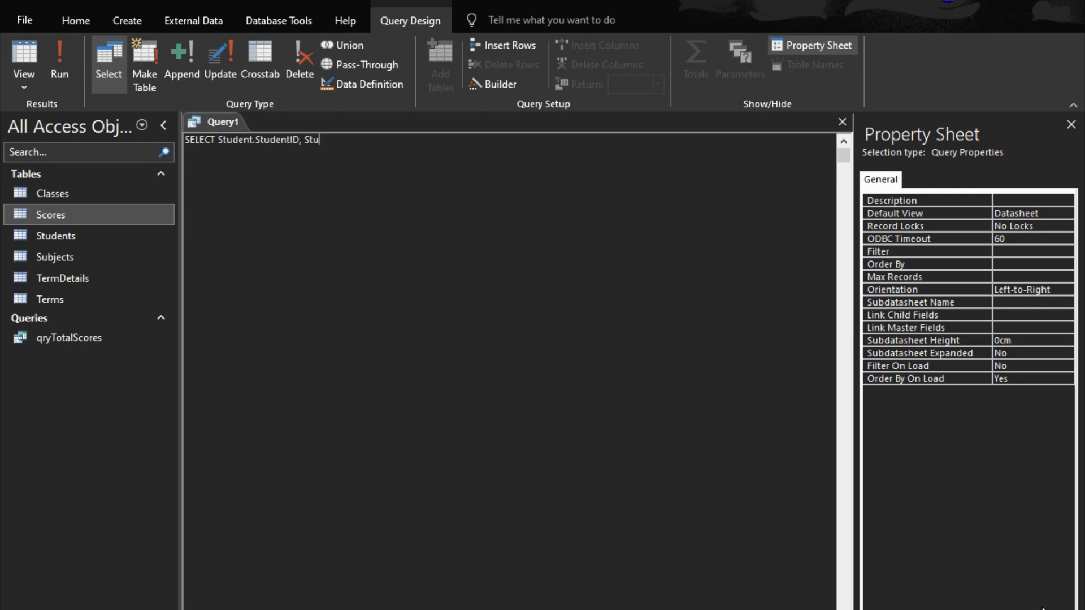
text(dents.AdmNo, Students)
key(BackSpace)
text(.Frist)
key(BackSpace)
key(BackSpace)
key(BackSpace)
text(i)
key(BackSpace)
key(BackSpace)
text(irstName, Students)
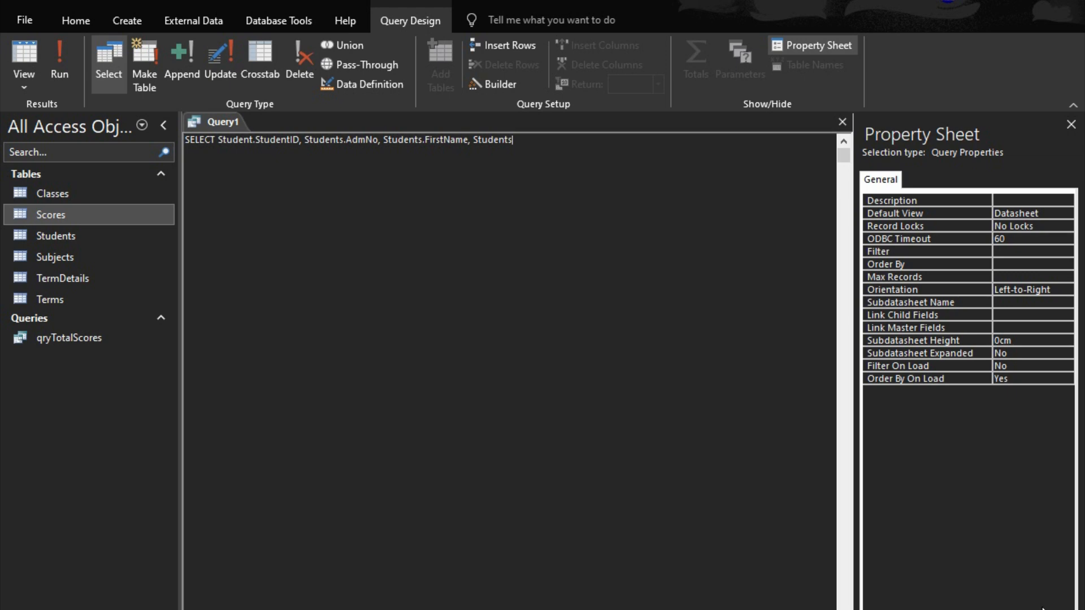
- Extend the SELECT field list with Students.LastName, Students.ClassID and Students.Sex
text(.l)
text(LastName)
text(, Students)
text(.ClassI)
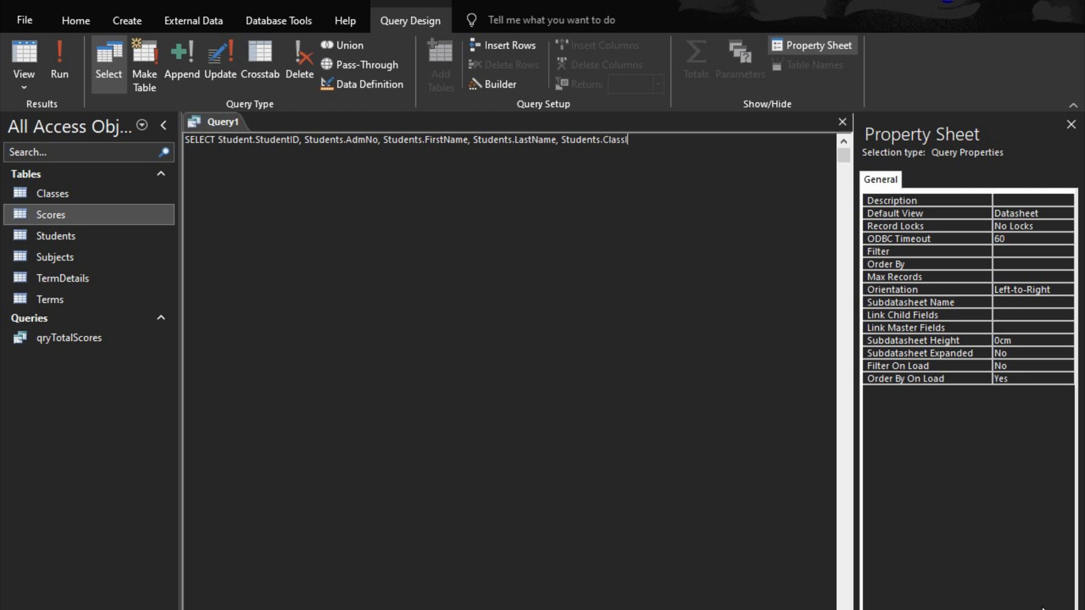
text(D, Students.Sex)
- Open the Students table in Design view and insert a field named Sex above Attitude
click(72, 237)
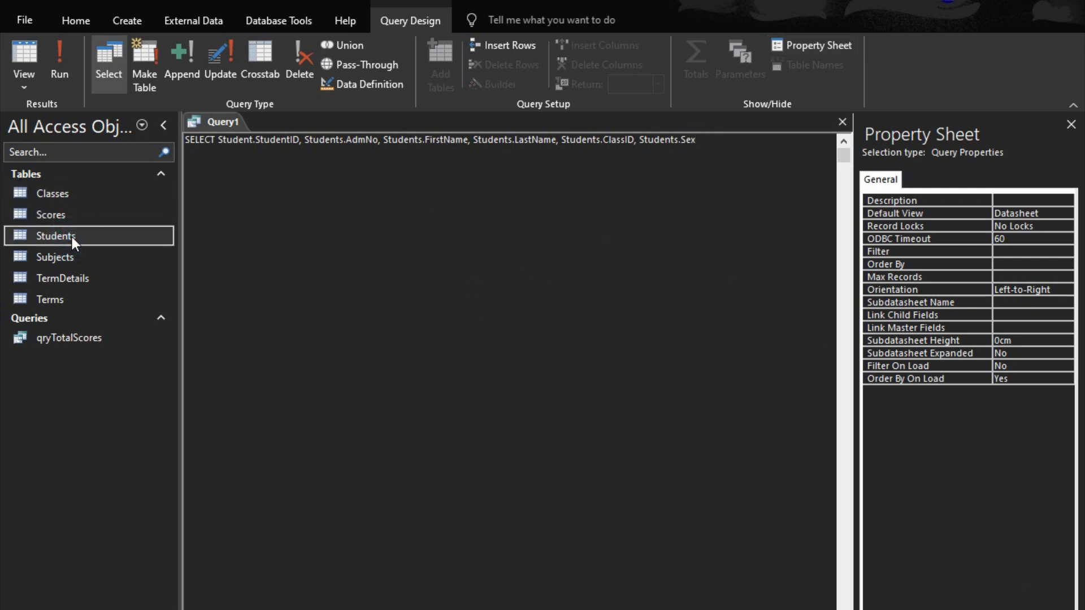
right_click(72, 236)
click(134, 269)
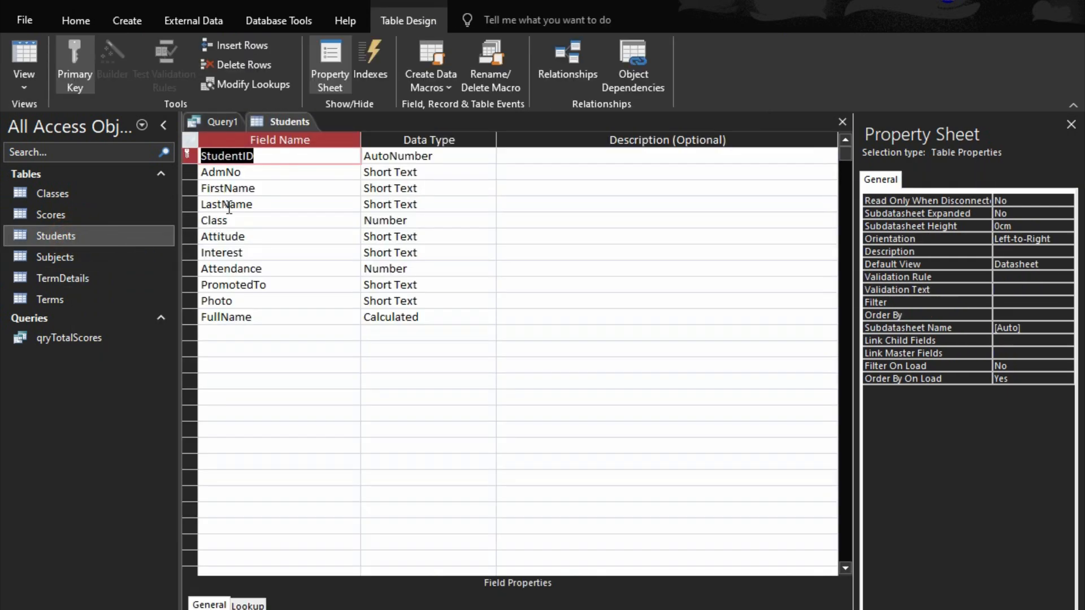
click(190, 237)
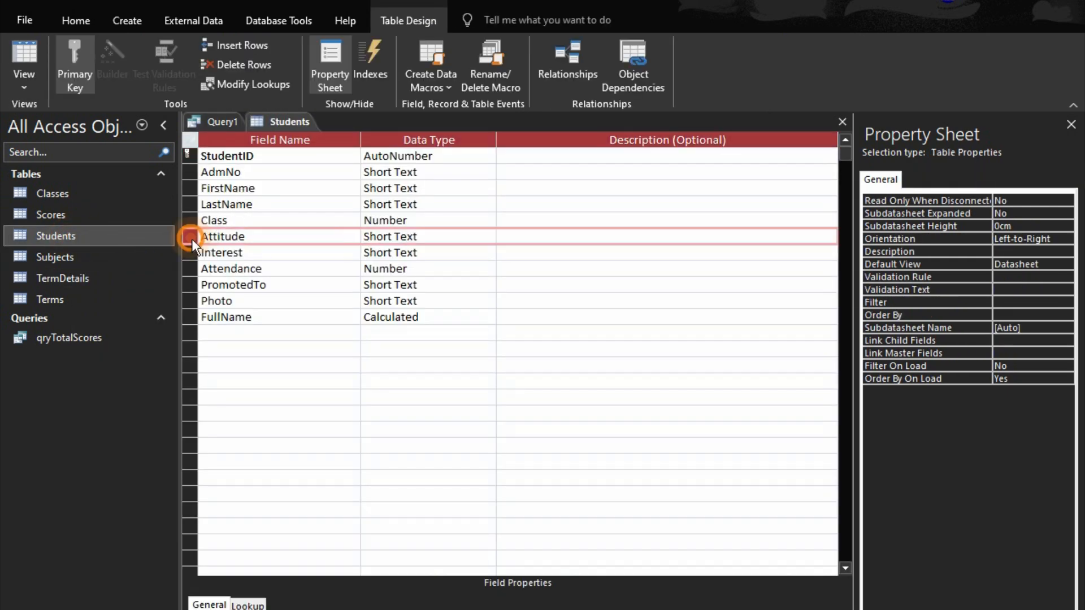
right_click(191, 239)
click(246, 332)
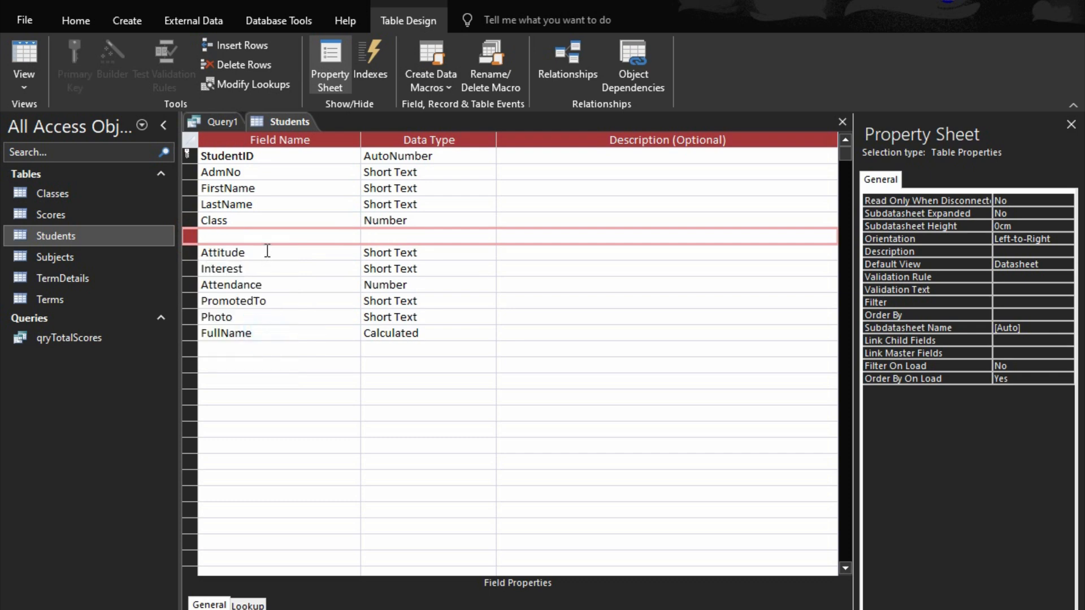
click(267, 243)
text(Sex)
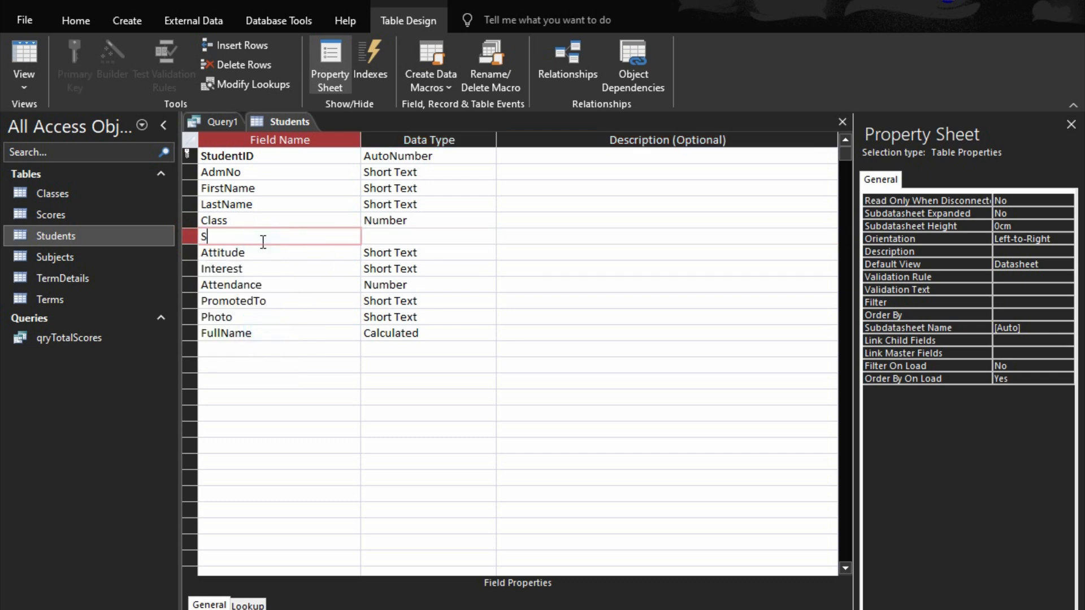
- Make the Sex field a lookup with the self-entered values Female and Male
text(loo)
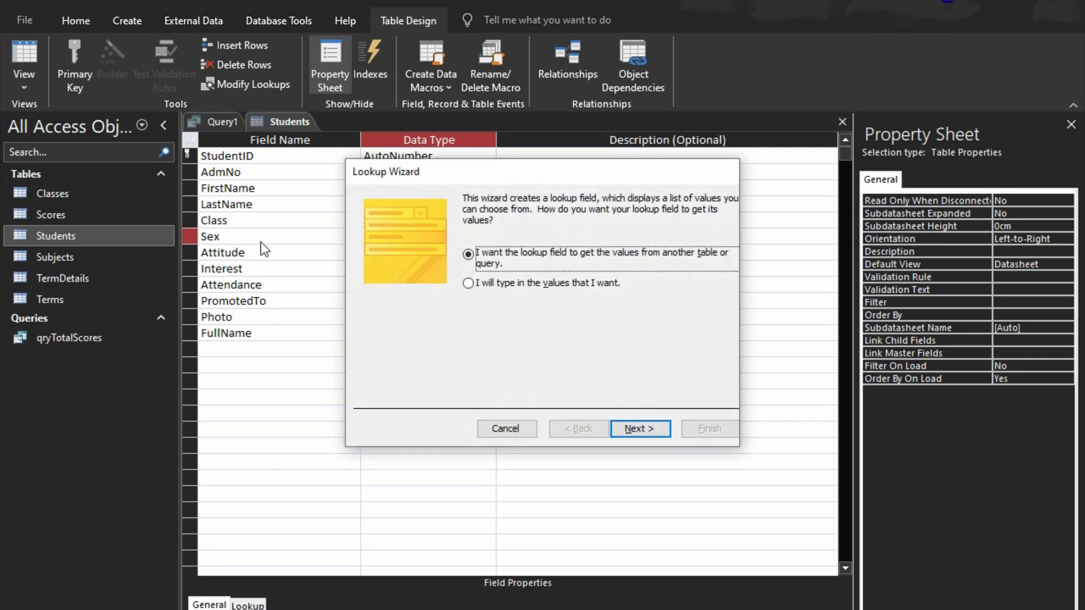
key(Down)
key(Return)
key(Tab)
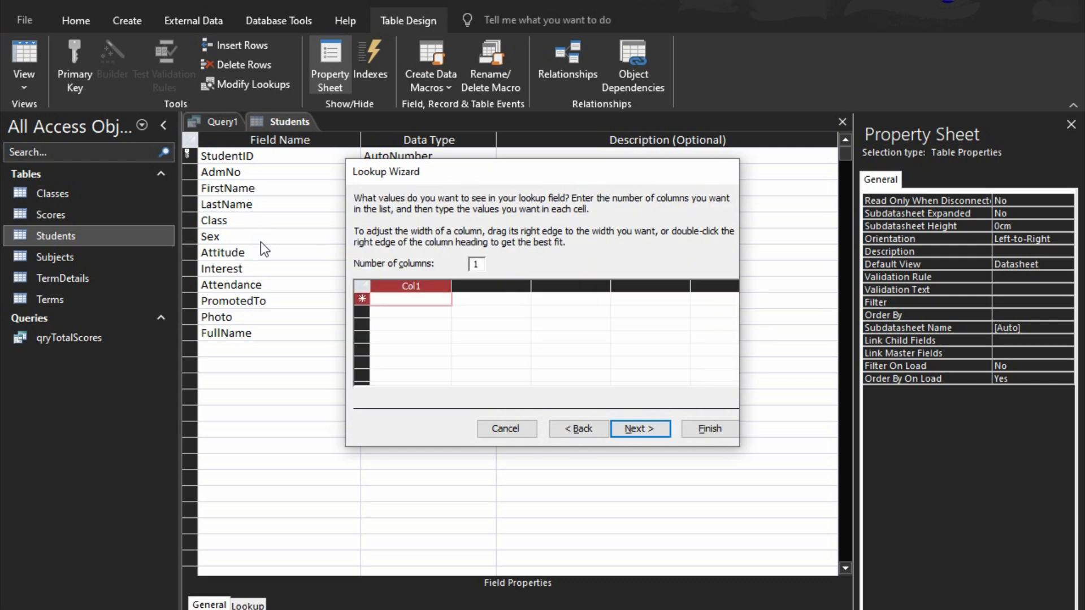
text(Female)
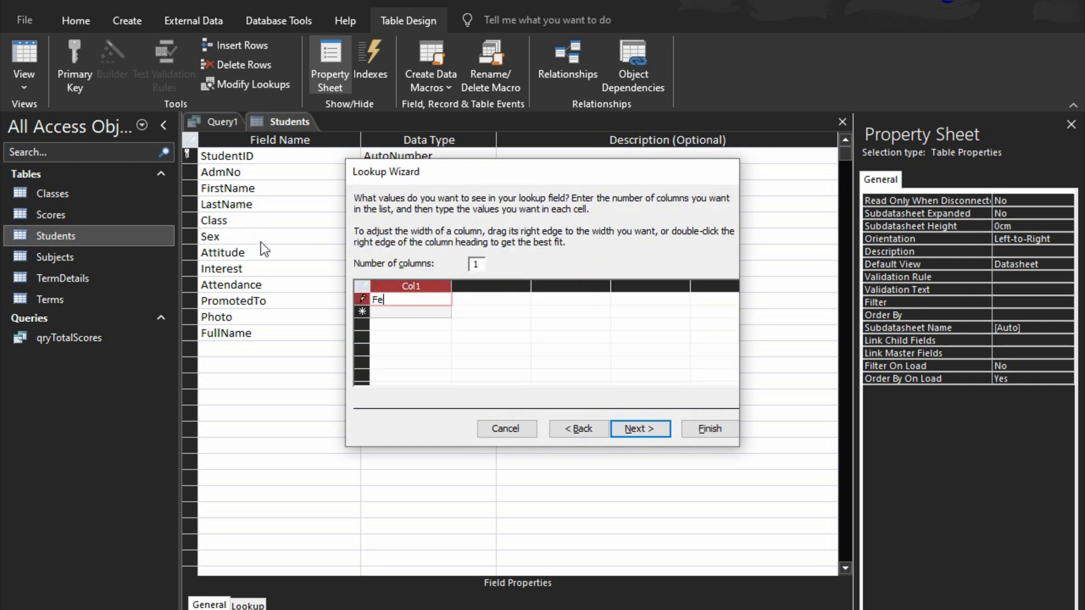
key(Tab)
text(Male)
click(710, 429)
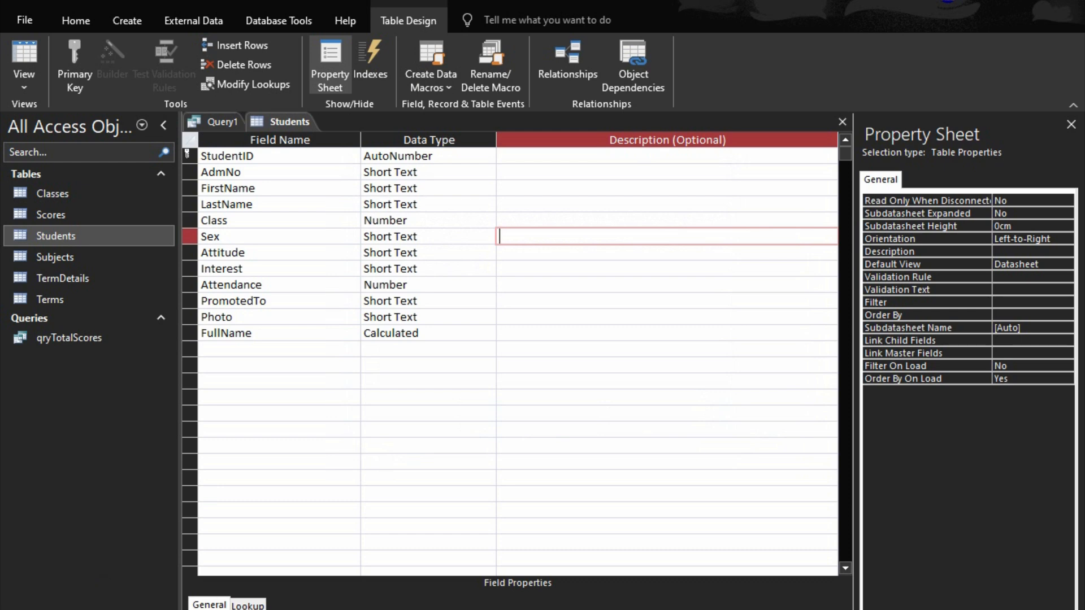
- Check the Sex field's lookup properties, close the Students table design and return to the end of the SQL text in Query1
click(247, 605)
click(843, 121)
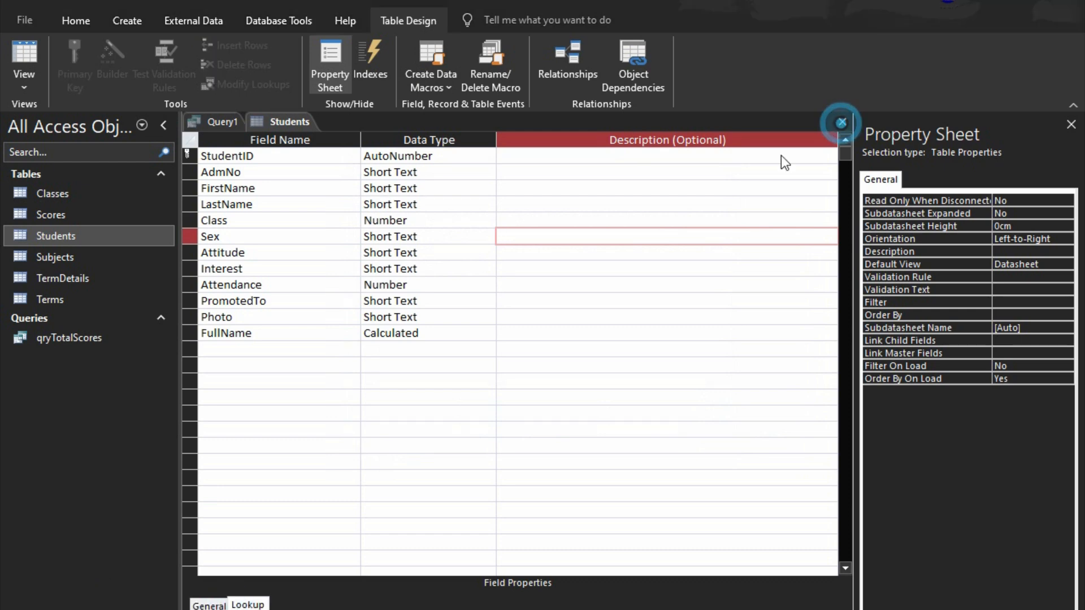
click(478, 455)
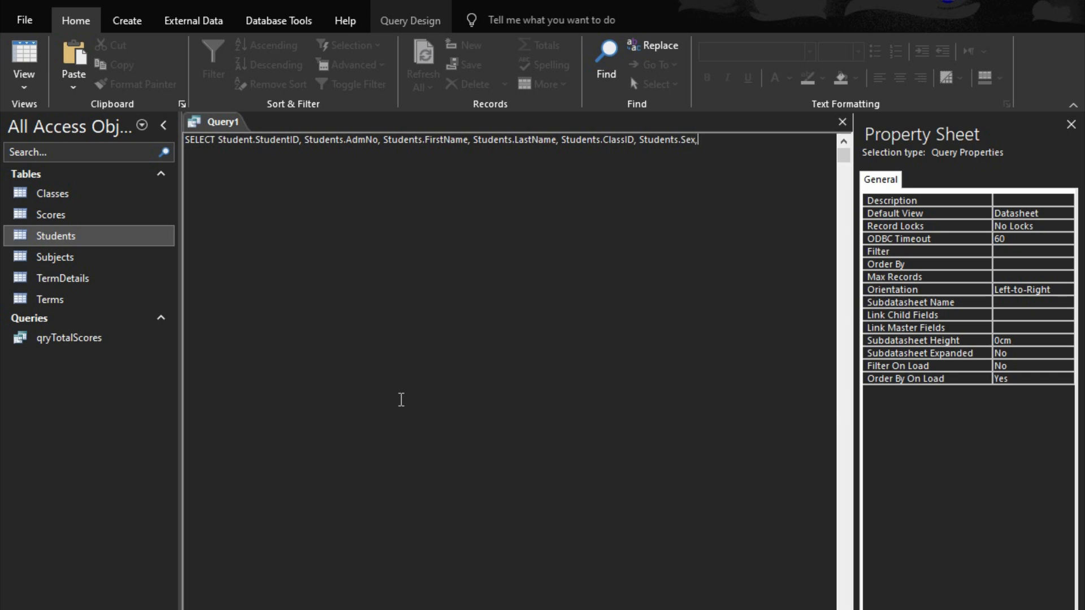
- Extend the SELECT field list with Students.Attitude, Students.Interest, Students.Attendance, Students.PromotedTo, Students.Photo and Students.FullName
text(Students.Attitude, Students)
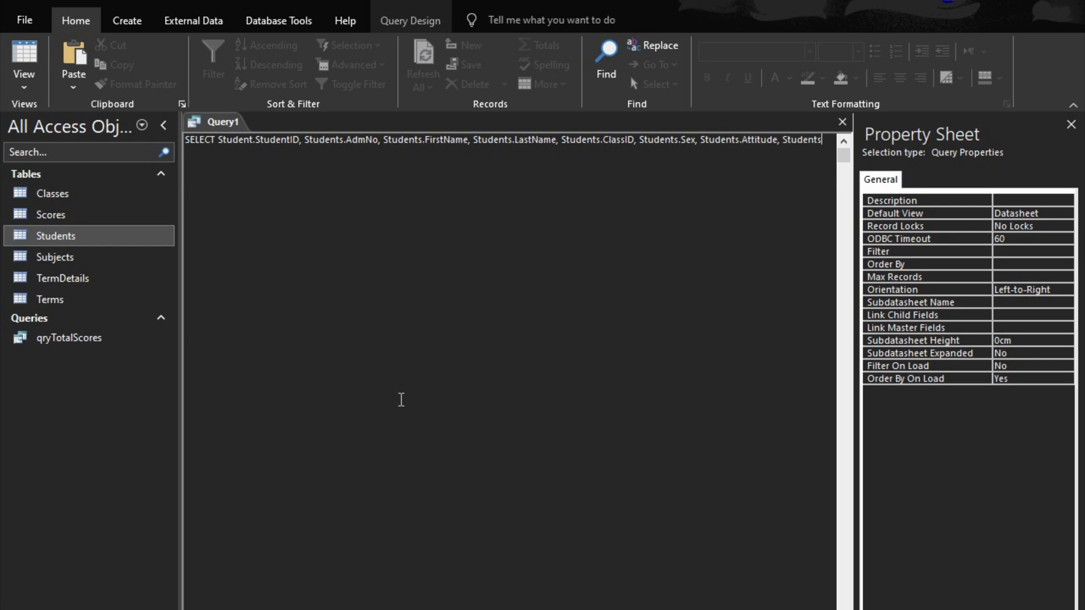
text(.Interest, Stu)
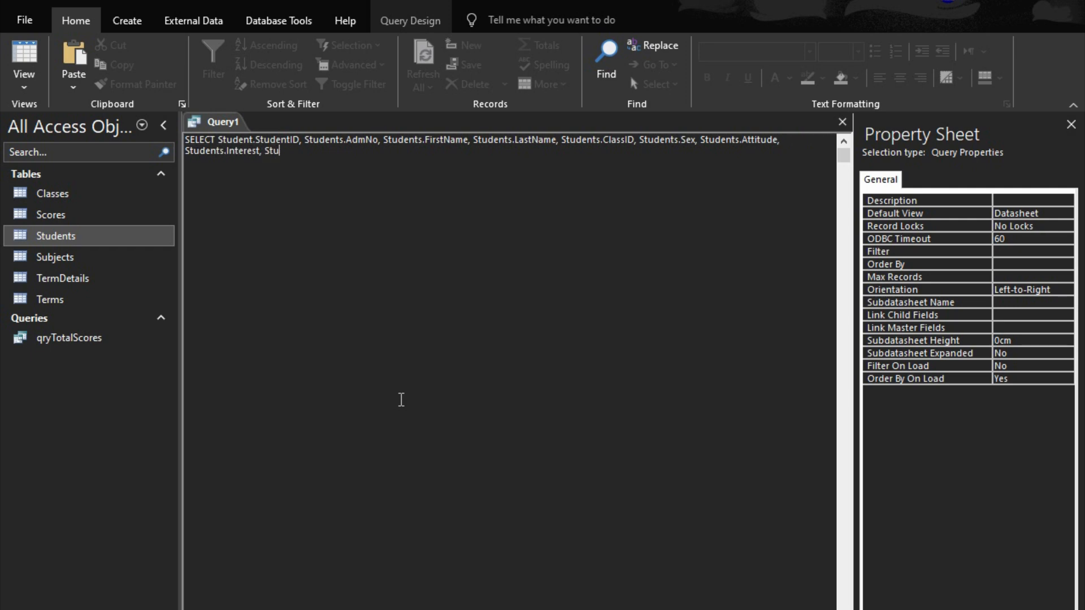
text(dents.Attendance, Students.)
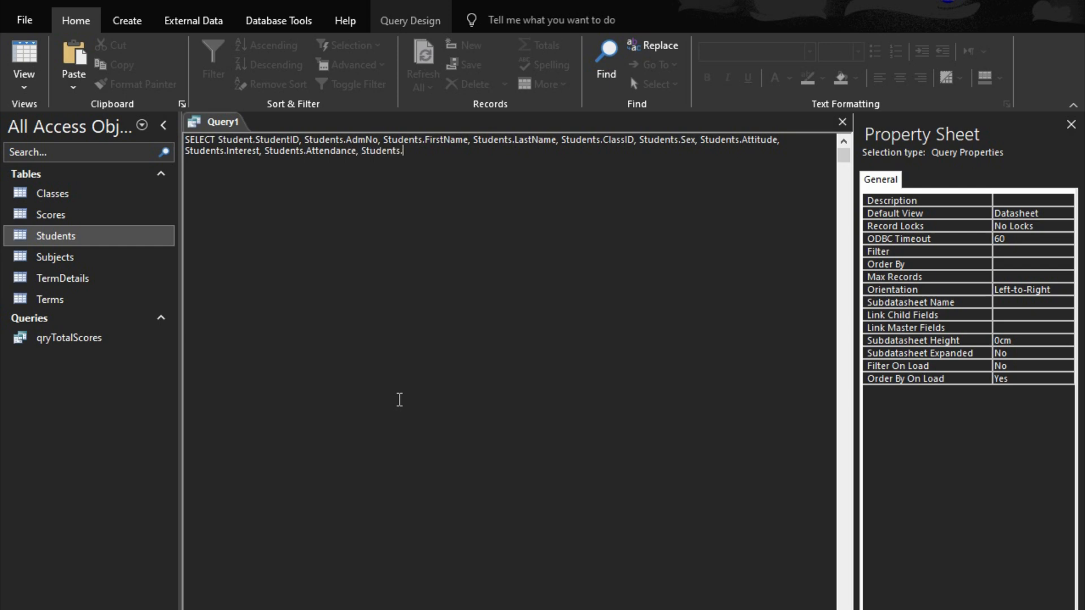
text(PromotedTo, Students.Photo)
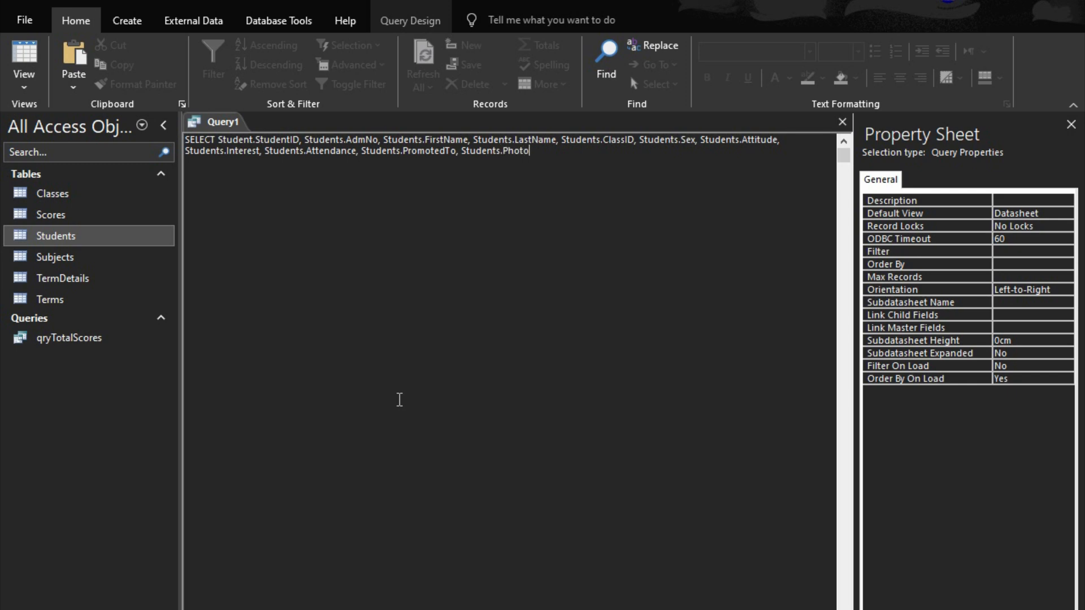
text(, Students.FullName, qry)
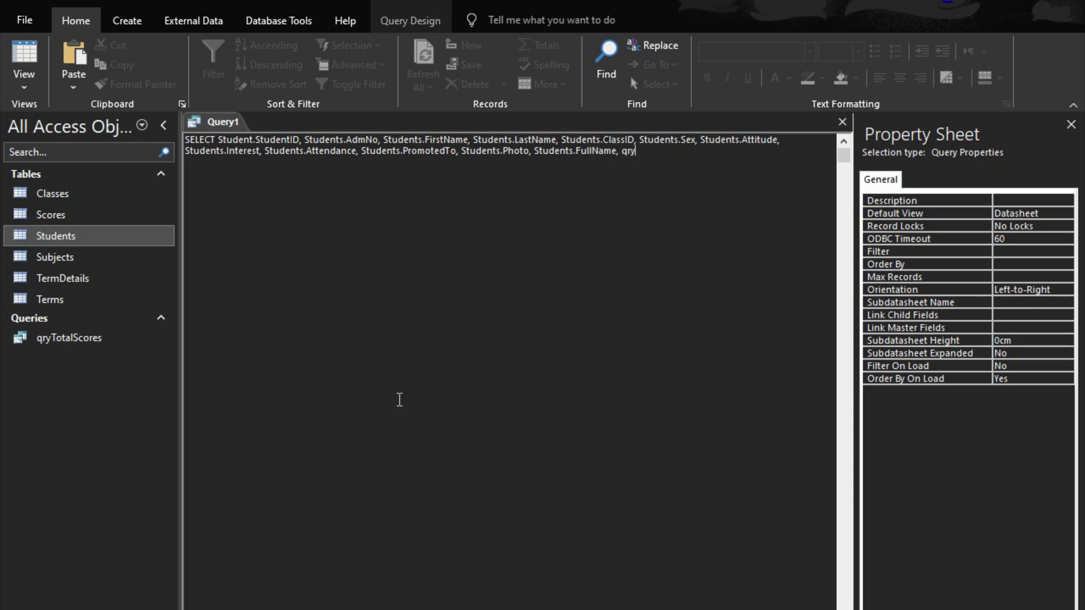
- Add qryTotalScores.SumOfTotalScores and qryTotalScores.TermID to the SELECT field list
text(TotalScores.SumOfTotalScore)
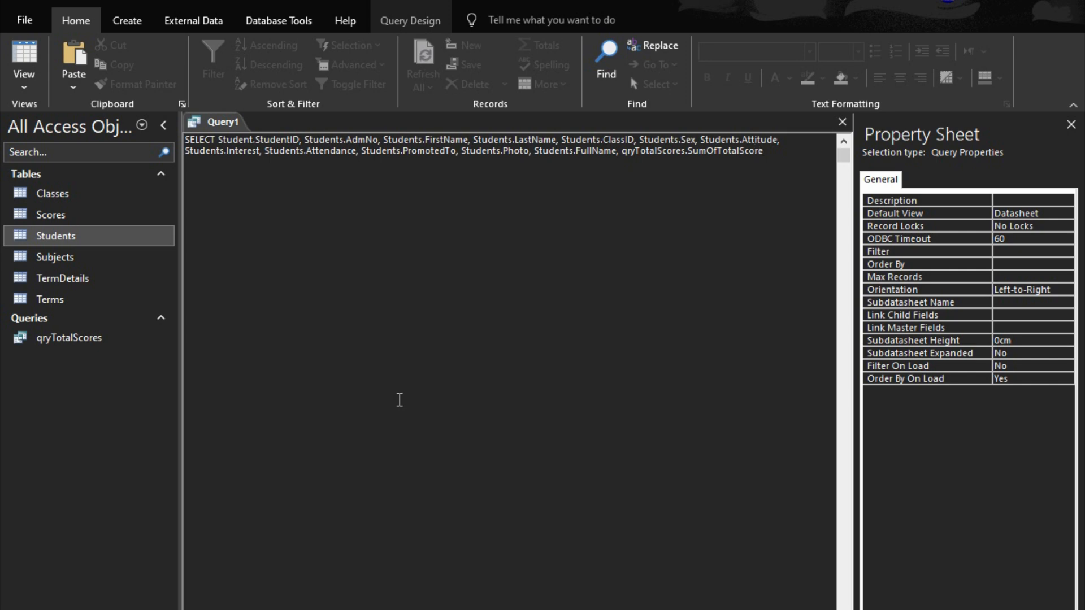
text(s)
text(, )
text(qry)
text(TotalScores)
text(.Term)
text(ID)
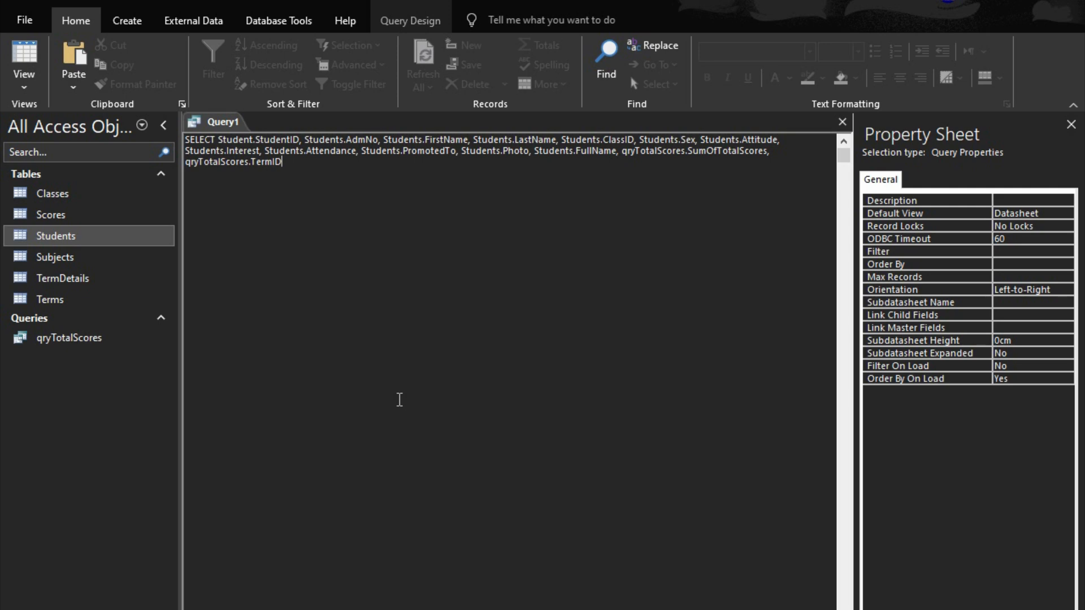
- Start a Dcount expression on a new line, counting all qryTotalScores records with a "SumOfTotalScores>" criterion
text(,)
key(Return)
text(Dcount("*","qryTotalScores)
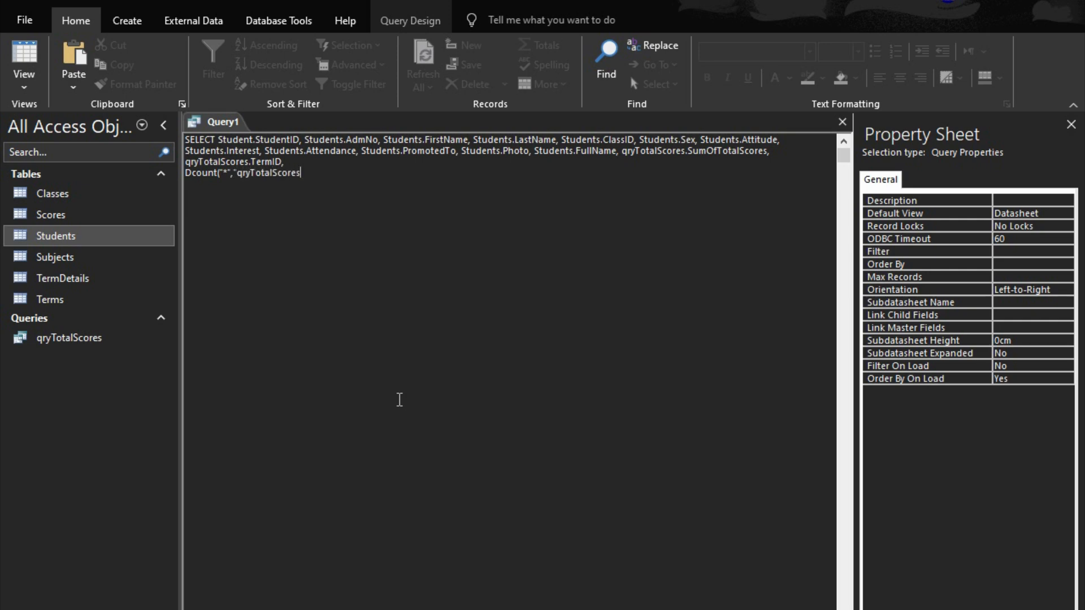
text(","SumOfTotal)
key(BackSpace)
key(BackSpace)
key(BackSpace)
text(talScores)
text(>" & Nz9)
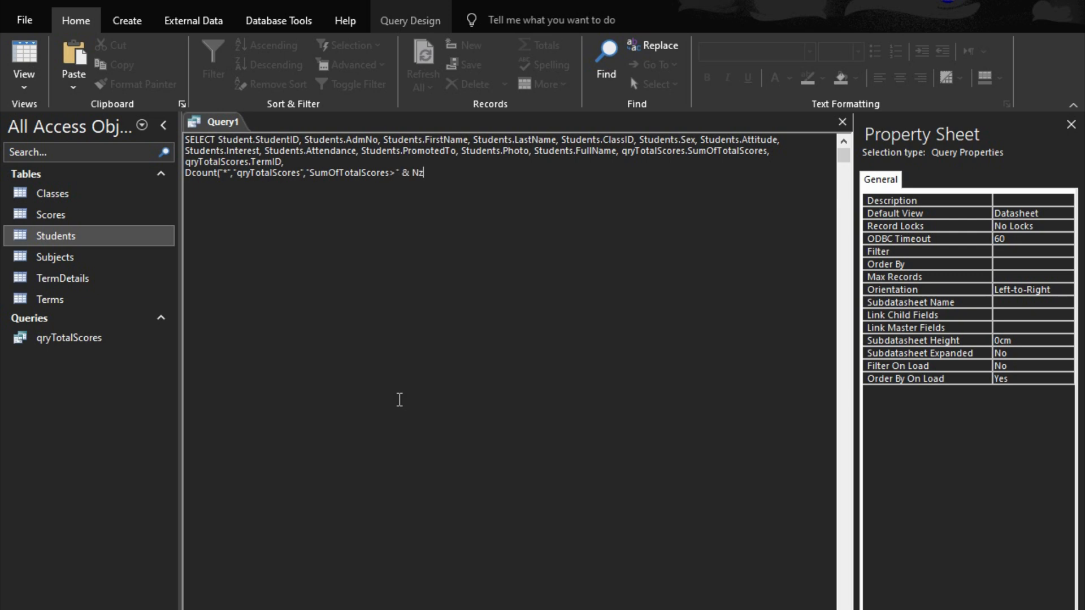
- Complete the Dcount criterion with Nz(SumOfTotalScore,0) and a matching TermID, add 1 and alias the expression as Rank
key(BackSpace)
text((SumOfTRotal)
key(BackSpace)
key(BackSpace)
key(BackSpace)
key(BackSpace)
key(BackSpace)
text(otalScore,0) & " AND TER)
key(BackSpace)
key(BackSpace)
key(BackSpace)
text(erm)
key(BackSpace)
key(BackSpace)
key(BackSpace)
text(T)
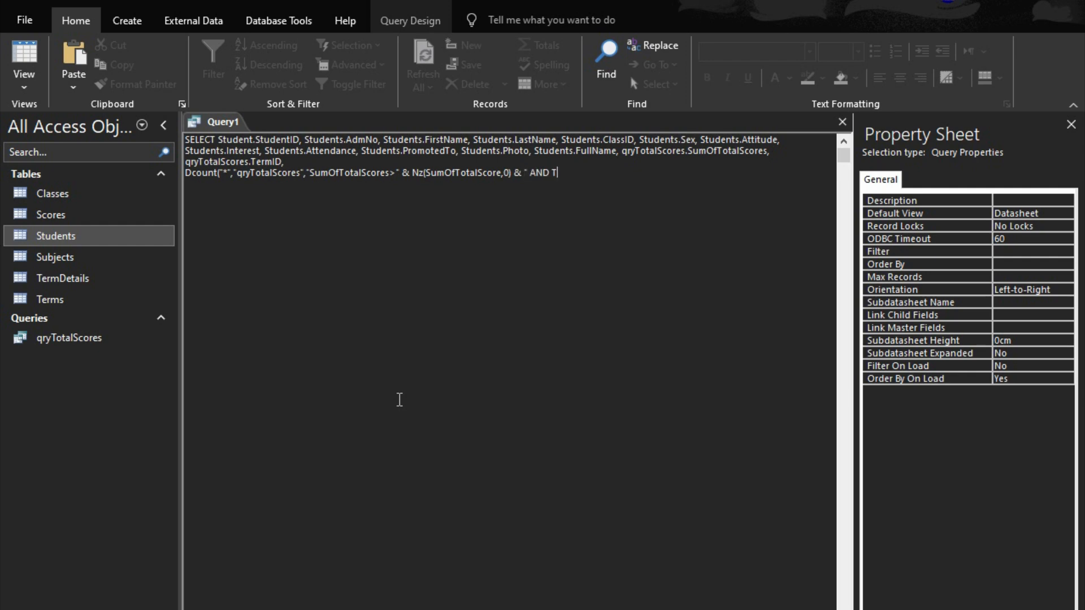
text(ermID=" & TermID) + 1 AS Rank)
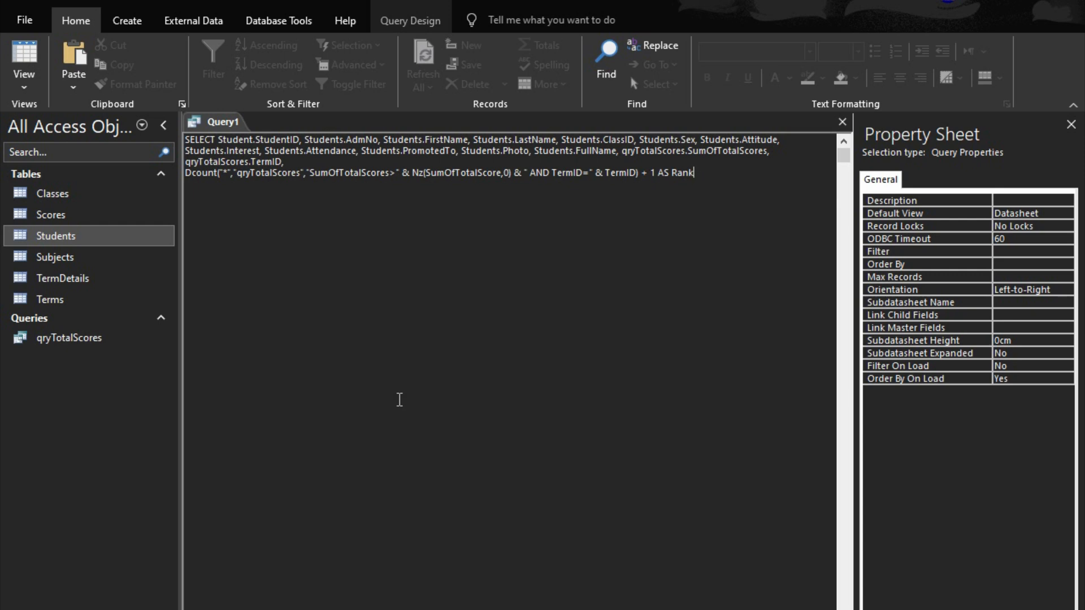
- Start a Format(Dcount(...)) expression after Rank that counts qryTotalScores records using a "SumOfTotalScores>" criterion
text(, Format(Dcount("*","qryTotal)
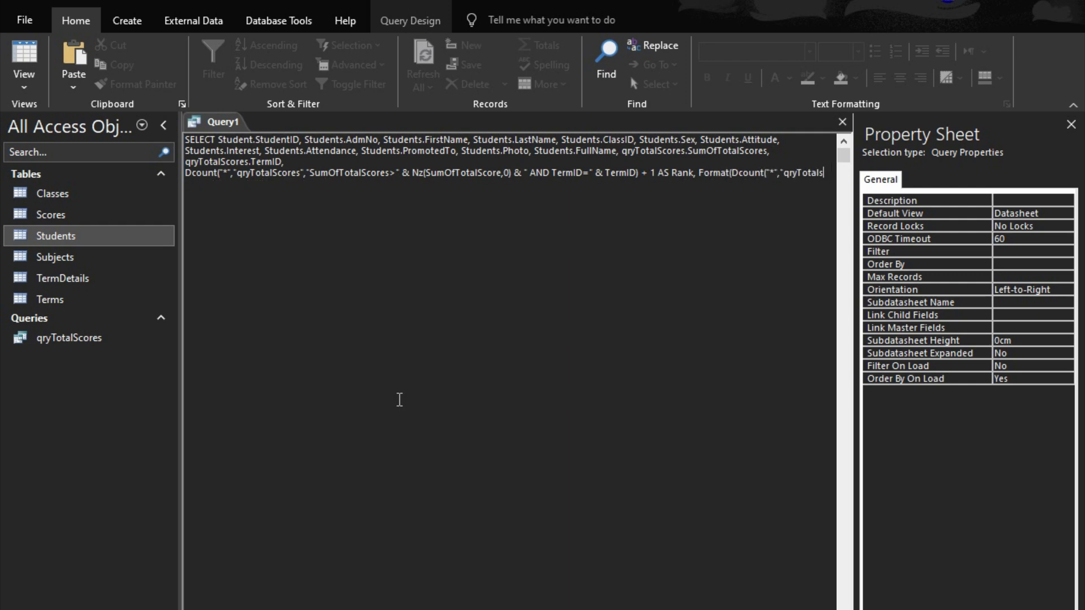
text(Score)
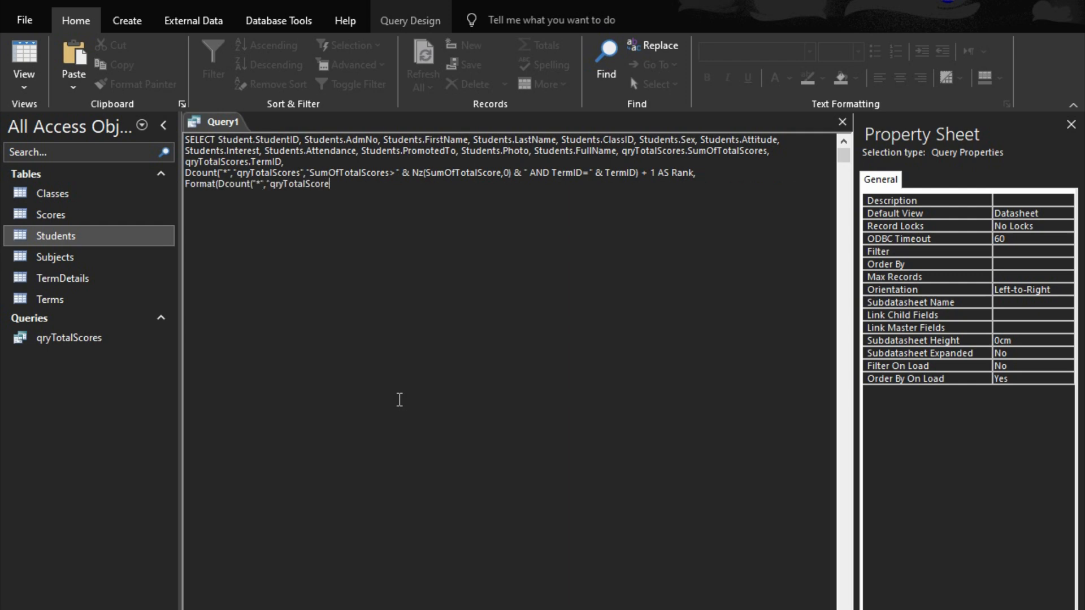
text(s","SumOf)
text(Scor)
key(BackSpace)
key(BackSpace)
key(BackSpace)
key(BackSpace)
text(TotalScores>)
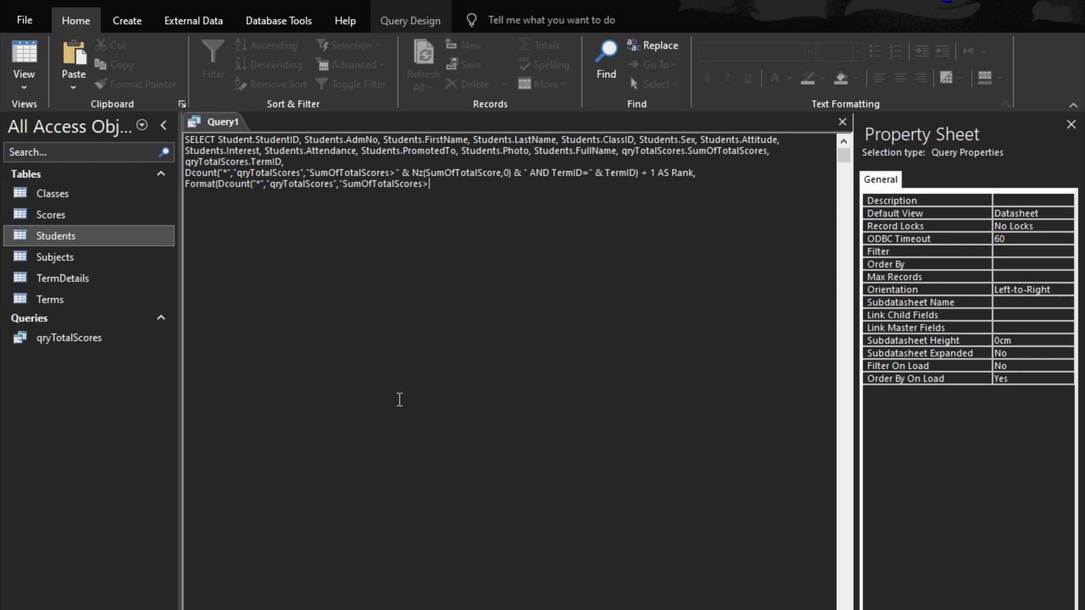
- Continue the Format expression with Nz(SumOfTotalScores,0), the TermID match, + 1 and the "#" format, and begin an appended IIf on SumOf
text(" & Nz(SumOfTotalScores)
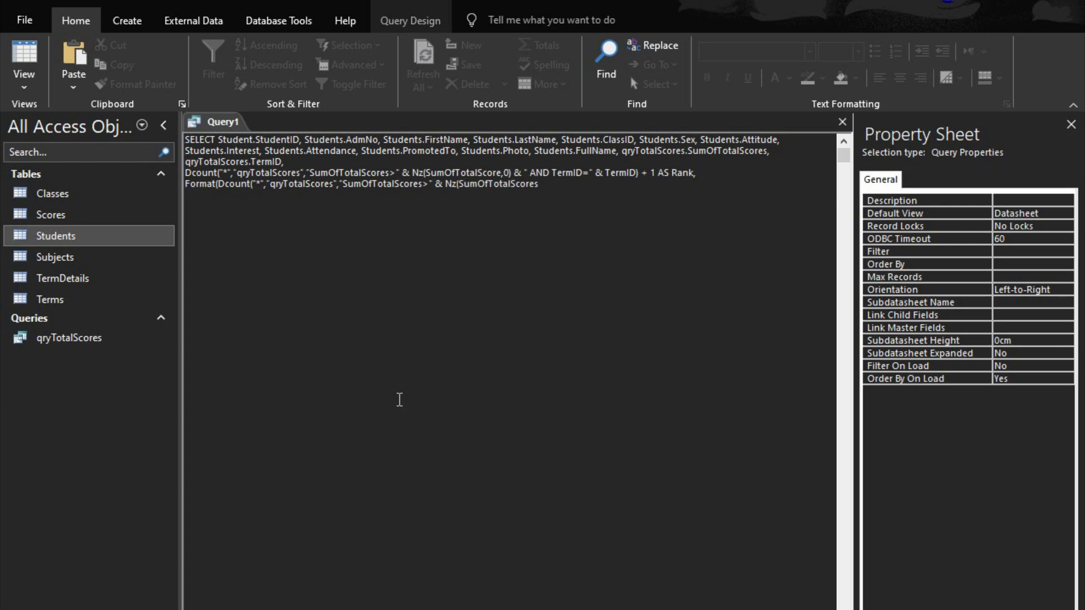
text(,0) & " AND TermID=" & TermID) + 1, "#") & ii)
key(BackSpace)
key(BackSpace)
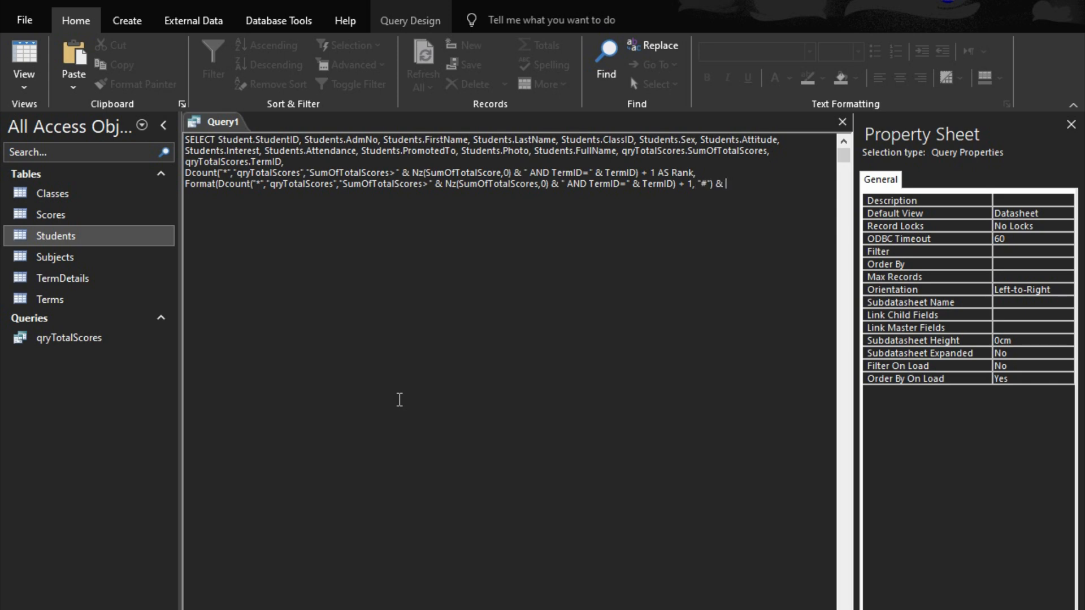
text(IIf(SumOf)
- Replace all the SQL with the full ranking query covering Rank, PositionRank, Grade and both remarks, joined to qryTotalScores and sorted by SumOfTotalScore descending
drag(785, 187, 117, 131)
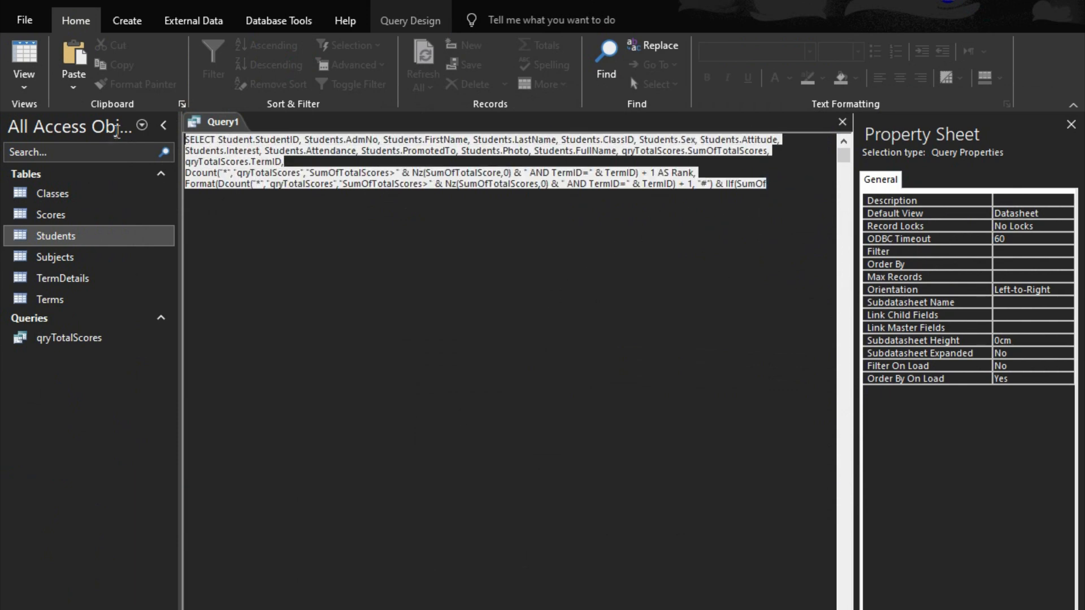
text(SELECT Students.StudentID, Students.AdmNo, Students.FirstName, Students.LastName, Students.ClassID, Students.Sex, Students.Attitude, Students.Interest, Students.Attendance, Students.PromotedTo, Students.Photo, Students.FullName, qryTotalScores.SumOfTotalScore, qryTotalScores.TermID, DCount("*","qryTotalScores","SumOfTotalScore > " & Nz([SumOfTotalScore],0) & " AND TermID = " & [TermID])+1 AS Rank, Format(DCount("*","qryTotalScores","SumOfTotalScore > " & Nz([SumOfTotalScore],0) & " AND TermID = " & [TermID])+1,"#") & IIf([Rank] Mod 10=1 And [Rank]<>11,"st",IIf([Rank] Mod 10=2 And [Rank]<>12,"nd",IIf([Rank] Mod 10=3 And [Rank]<>13,"rd","th"))) AS PositionRank, IIf([SumOfTotalScore]>=800,"A",IIf([SumOfTotalScore]>=700,"B",IIf([SumOfTotalScore]>=600,"C",IIf([SumOfTotalScore]>=500,"D",IIf([SumOfTotalScore]>=400,"E","F"))))) AS Grade, IIf([SumOfTotalScore]>=800,"An outstanding and excellent academic performance",IIf([SumOfTotalScore]>=700,"An impressive performance. Keep pushing yourself to greater heights!",IIf([SumOfTotalScore]>=600,"Shows dedication but needs to work harder in some areas.",IIf([SumOfTotalScore]>=500,"Needs to put in more effort to achieve better results.",IIf([SumOfTotalScore]>=400,"More commitment and discipline are required for better results.","Needs serious improvement in all subjects."))))) AS ClassTeacherRemarks, IIf([SumOfTotalScore]>=800,"Excellent performance! Maintain the hard work and discipline.",IIf([SumOfTotalScore]>=700,"A commendable performance. Stay focused and determined!",IIf([SumOfTotalScore]>=600,"A good performance, but you can do even better next term.",IIf([SumOfTotalScore]>=500,"You can do better with extra dedication.",IIf([SumOfTotalScore]>=400,"Seek help in weak areas and stay focused.","A poor performance. More effort is required next term."))))) AS HeadteacherRemarks FROM Students INNER JOIN qryTotalScores ON Students.StudentID = qryTotalScores.StudentID ORDER BY qryTotalScores.SumOfTotalScore DESC;)
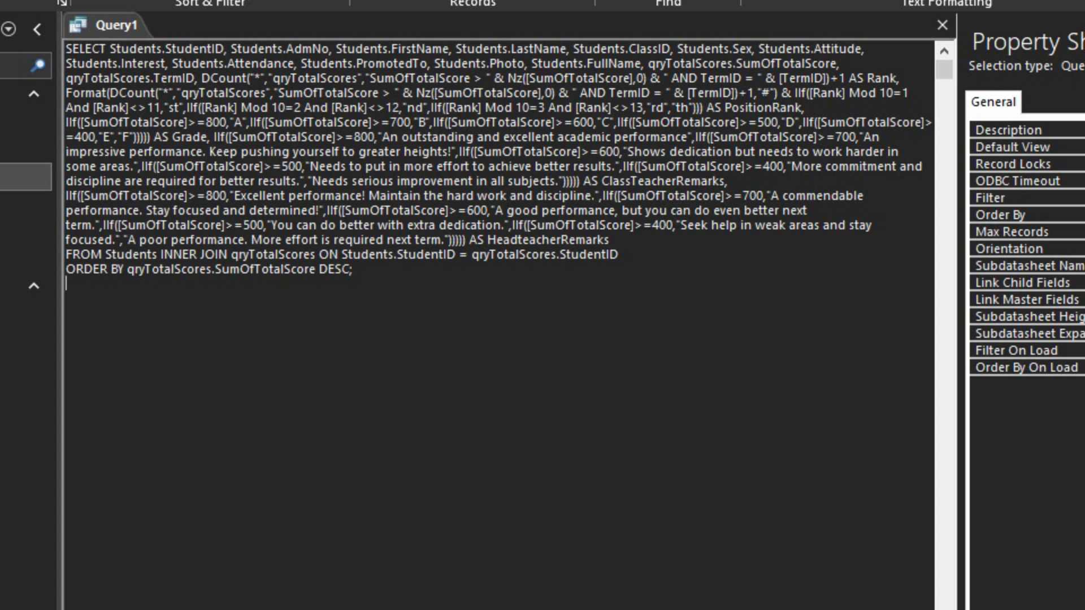
key(ctrl+s)
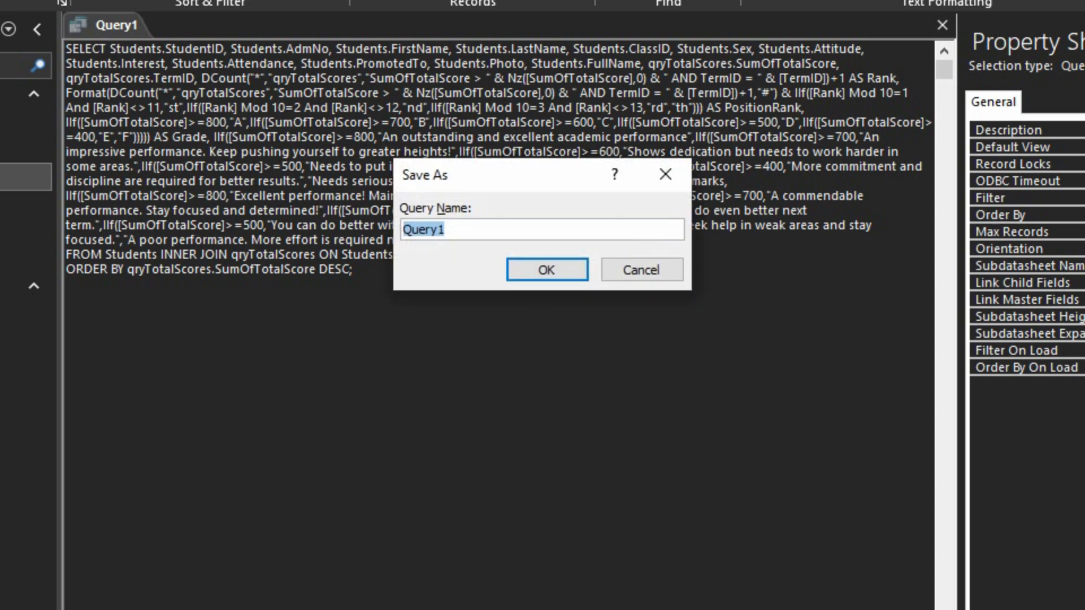
click(667, 263)
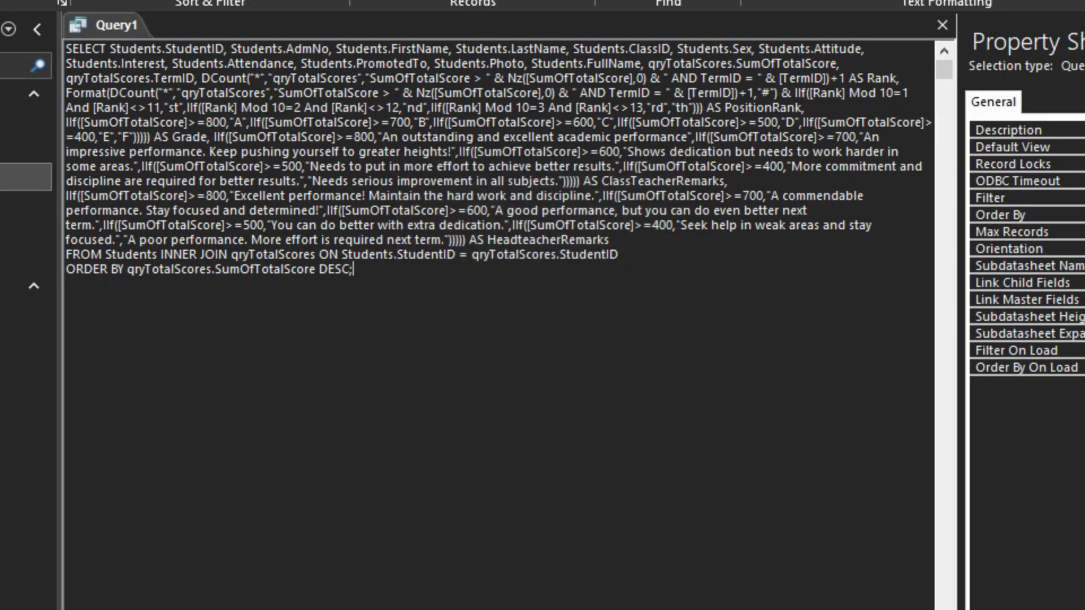
- Try to view the query's results, cancel the parameter request and check the class field's name in the Students table design
click(25, 54)
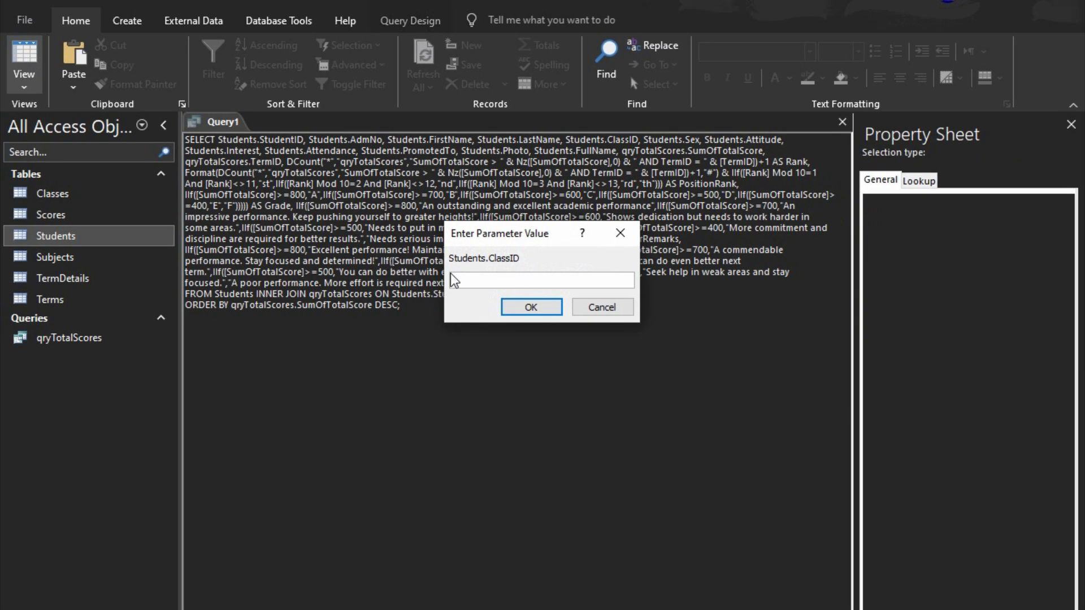
click(579, 308)
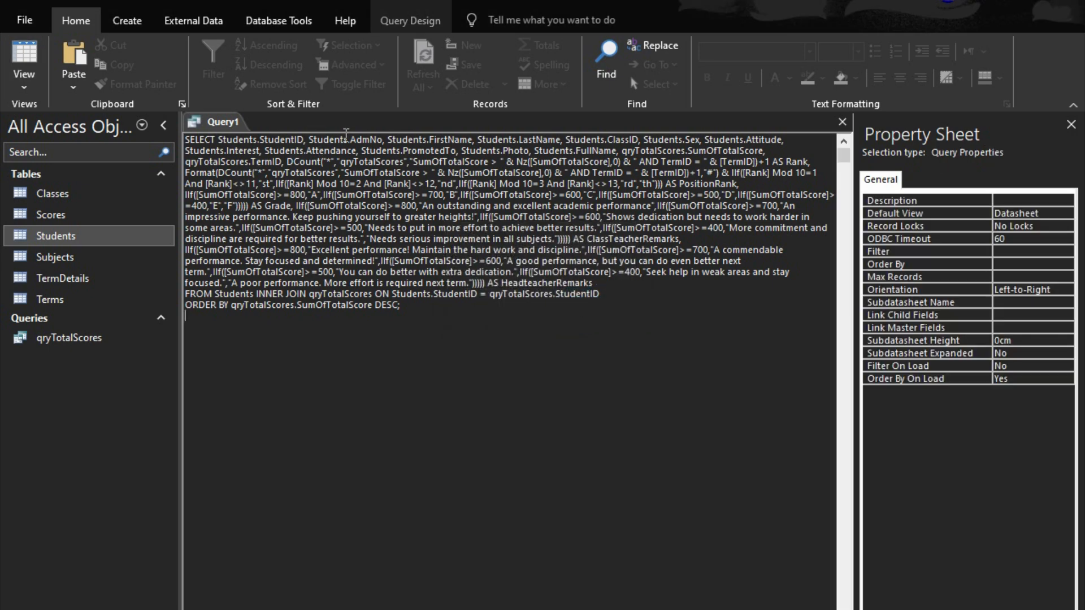
right_click(67, 240)
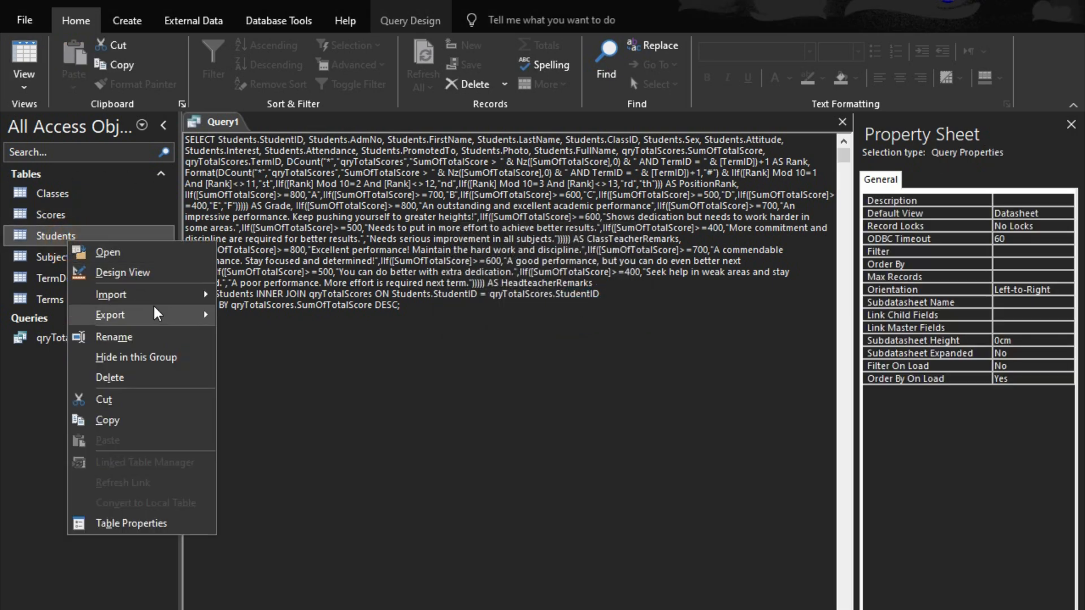
click(148, 272)
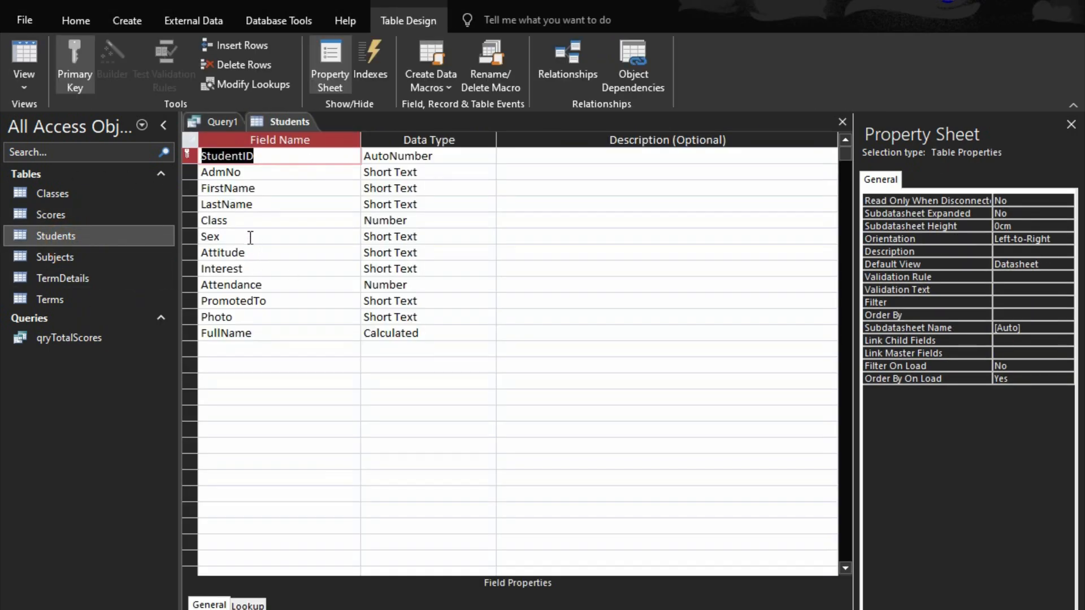
click(843, 122)
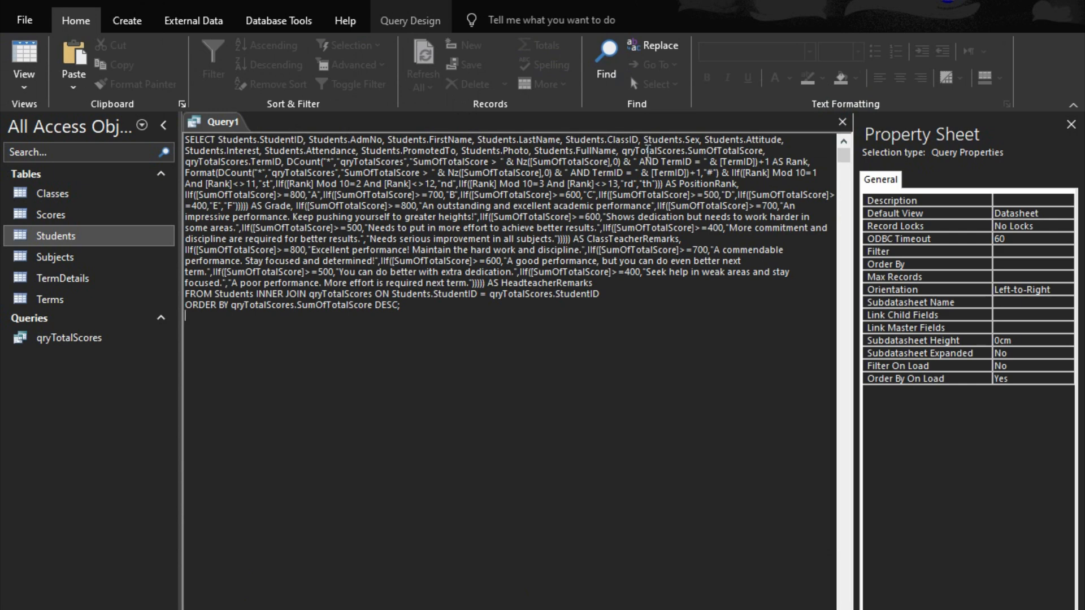
- Change Students.ClassID to Students.Class in the SQL, view the query's datasheet and return to the SQL text
click(630, 142)
key(Delete)
key(Delete)
key(Delete)
click(622, 300)
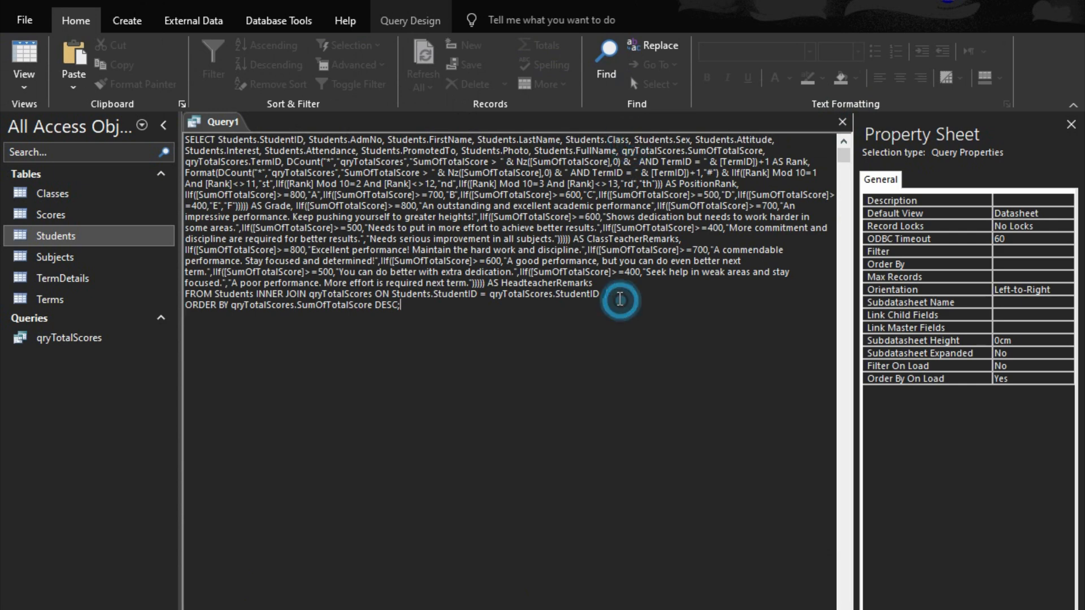
click(37, 52)
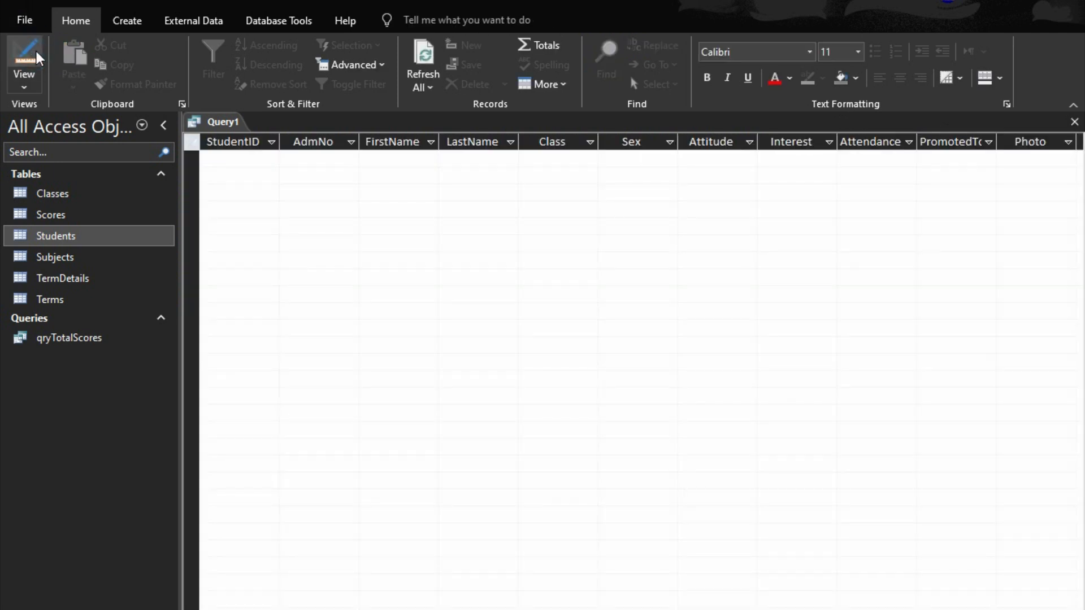
click(34, 50)
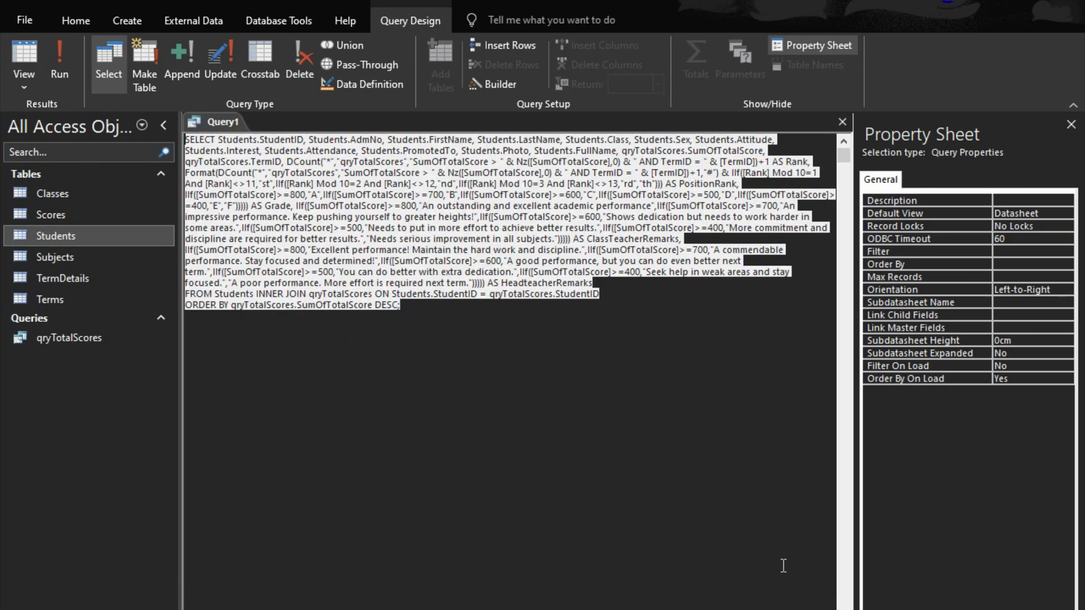
- Save the query as qryStudentRanking and close it
key(ctrl+s)
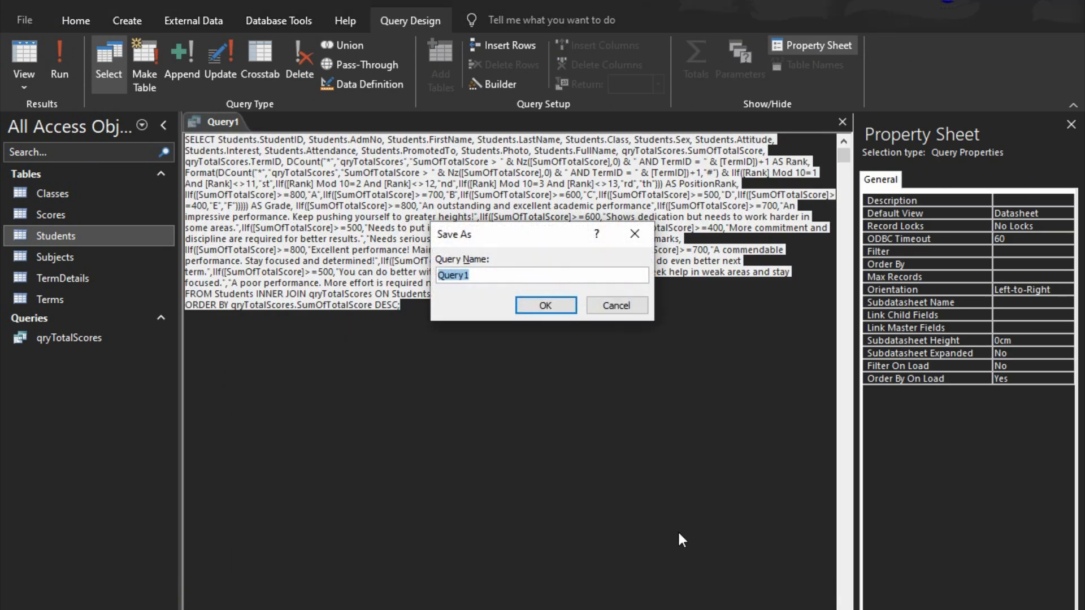
text(qryStudentRanki)
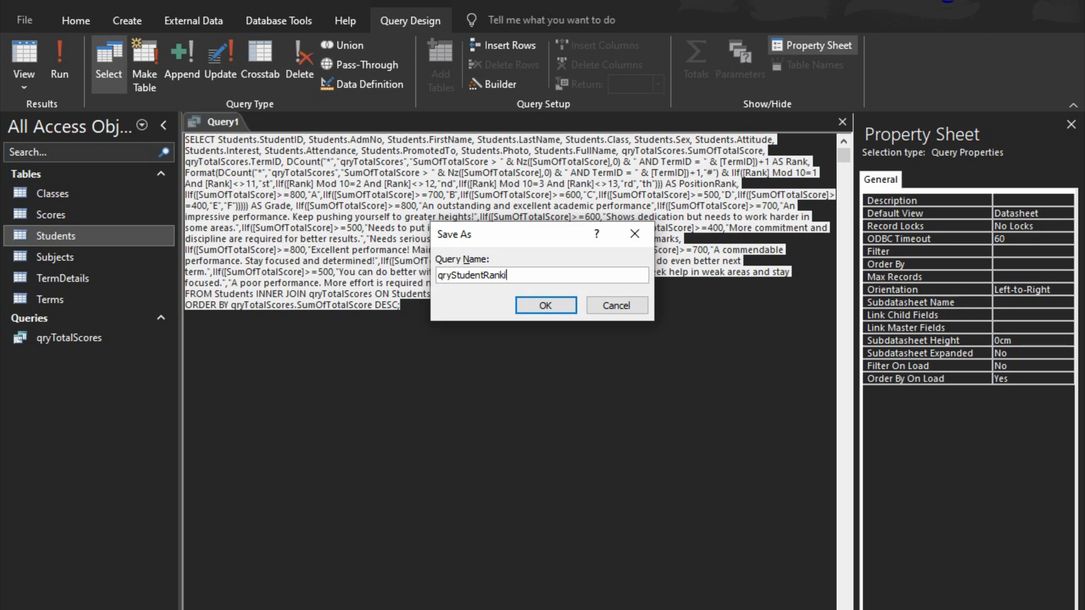
text(ng)
click(545, 305)
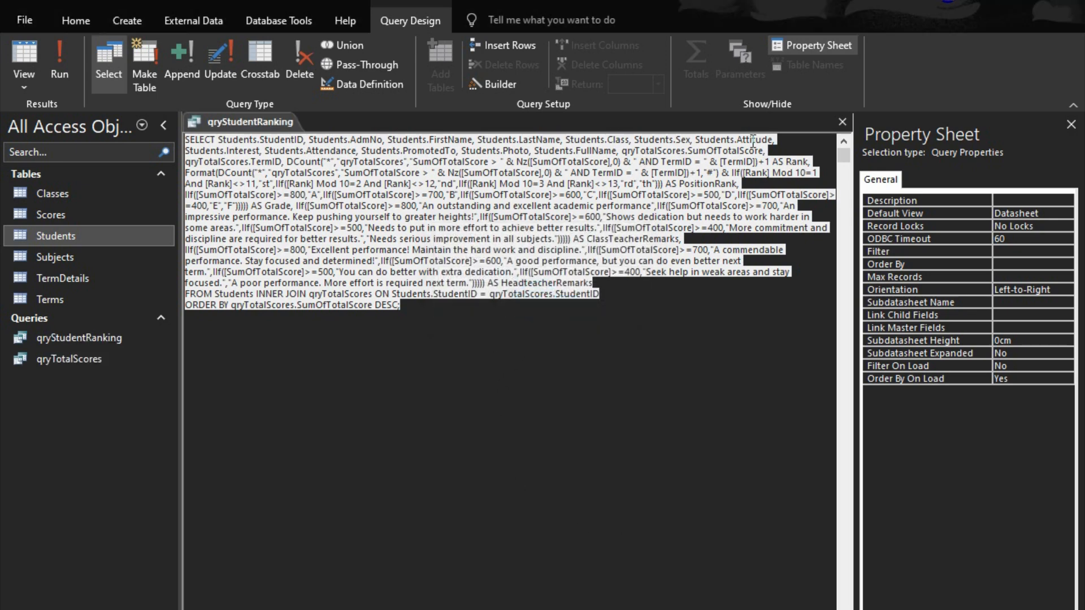
click(842, 122)
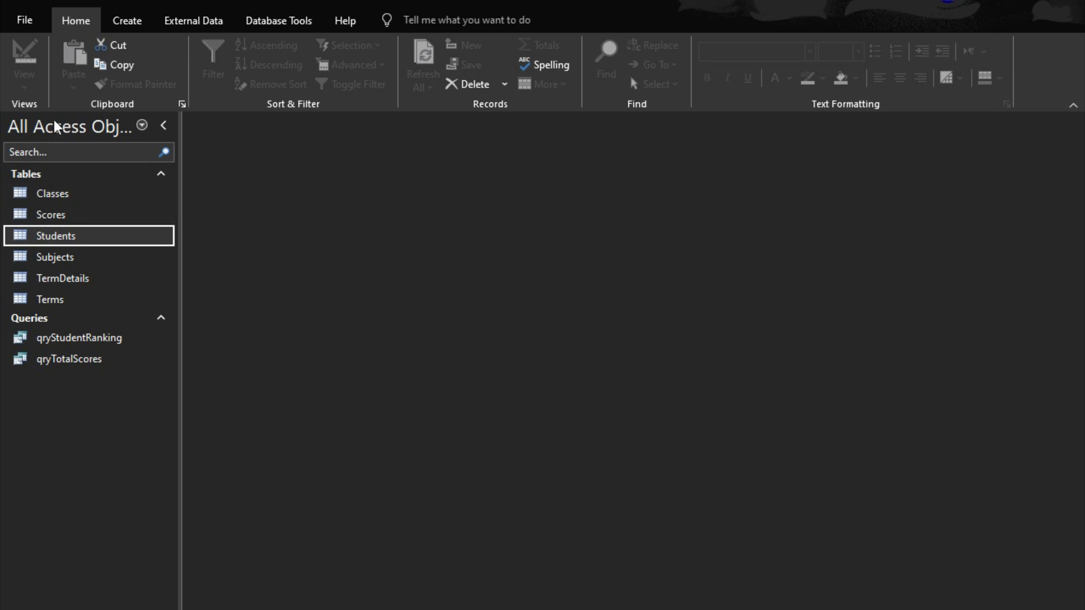
- Create a query in SQL view joining Subjects and Scores that groups the score components and sums Scores.TotalScore as SumOfTotalScore
click(121, 32)
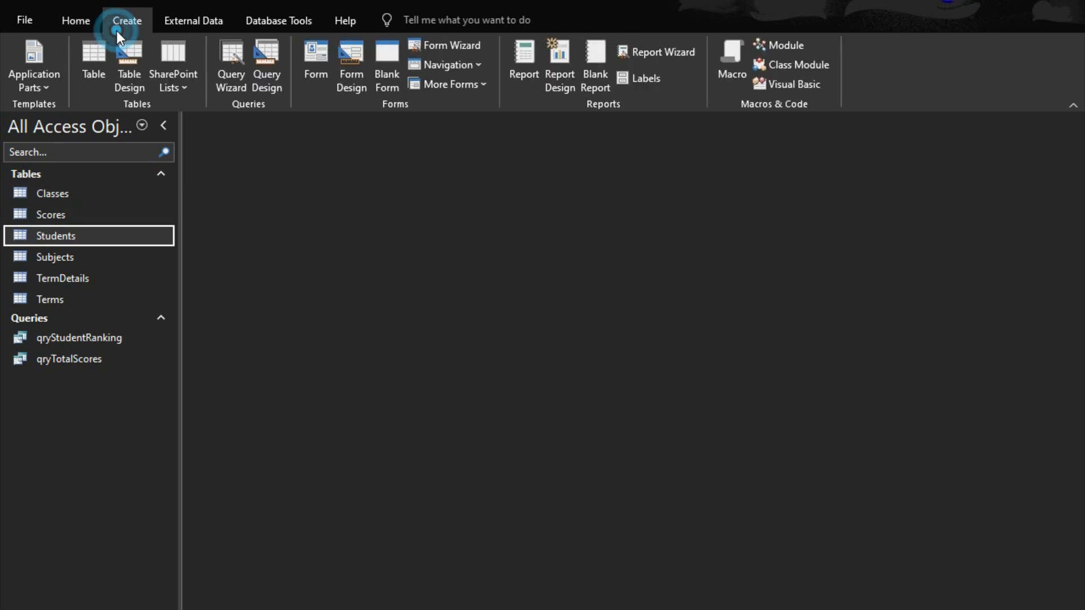
click(263, 67)
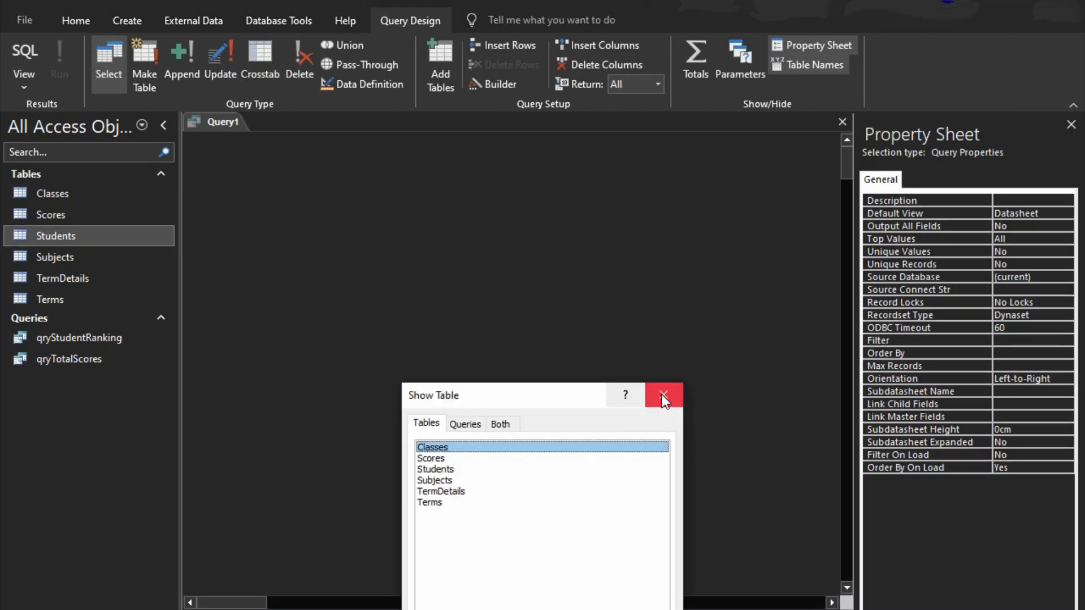
click(664, 400)
click(12, 56)
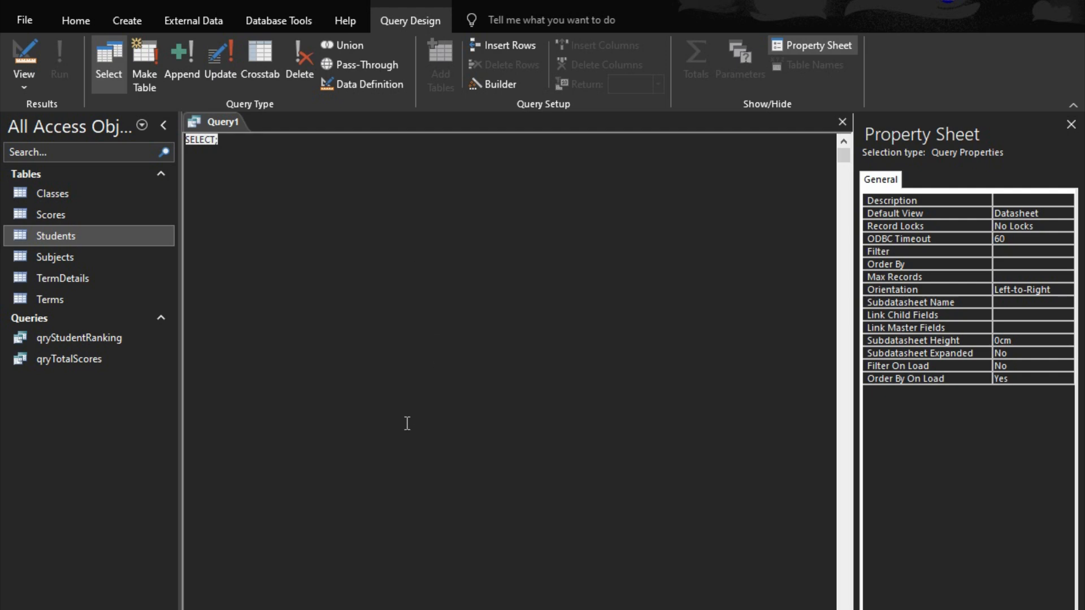
text(SELECT Scores.StudentID, Scores.SubjectID, Subjects.SubJectName, Scores.TermID, Scores.Exercise, Scores.Assignment, Scores.Test, Scores.Project, Scores.Total, Scores.ScaleTotal, Scores.Exams, Scores.ScaleExam, Sum(Scores.TotalScore) AS SumOfTotalScore FROM Subjects INNER JOIN Scores ON Subjects.SubjectID = Scores.SubjectID GROUP BY Scores.StudentID, Scores.SubjectID, Subjects.SubJectName, Scores.TermID, Scores.Exercise, Scores.Assignment, Scores.Test, Scores.Project, Scores.Total, Scores.ScaleTotal, Scores.Exams, Scores.ScaleExam;)
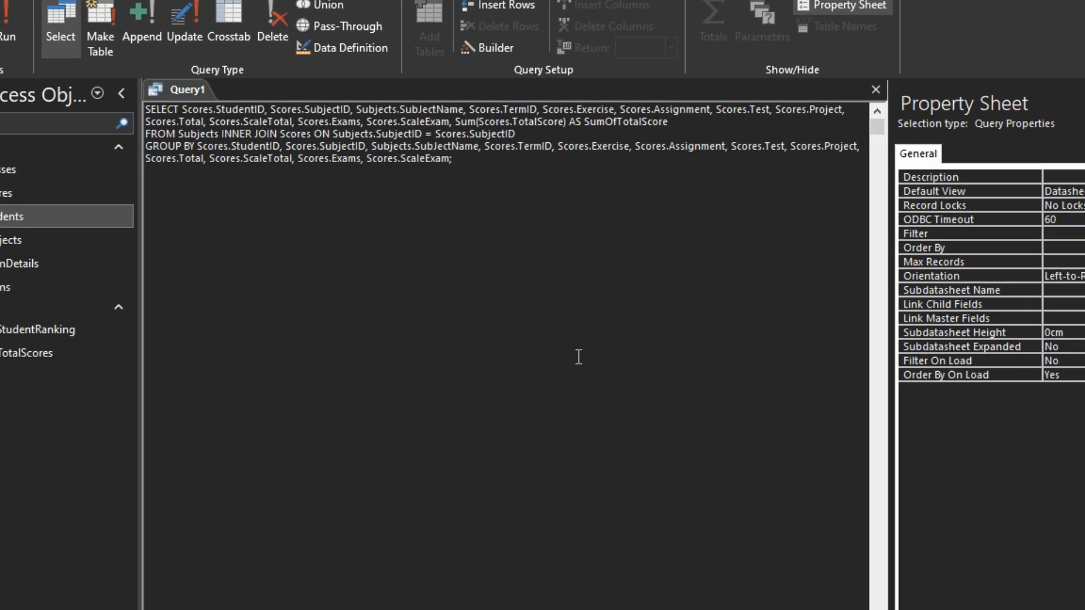
- Save the query as qrySubjectTotalScores, view its results and close it
key(ctrl+s)
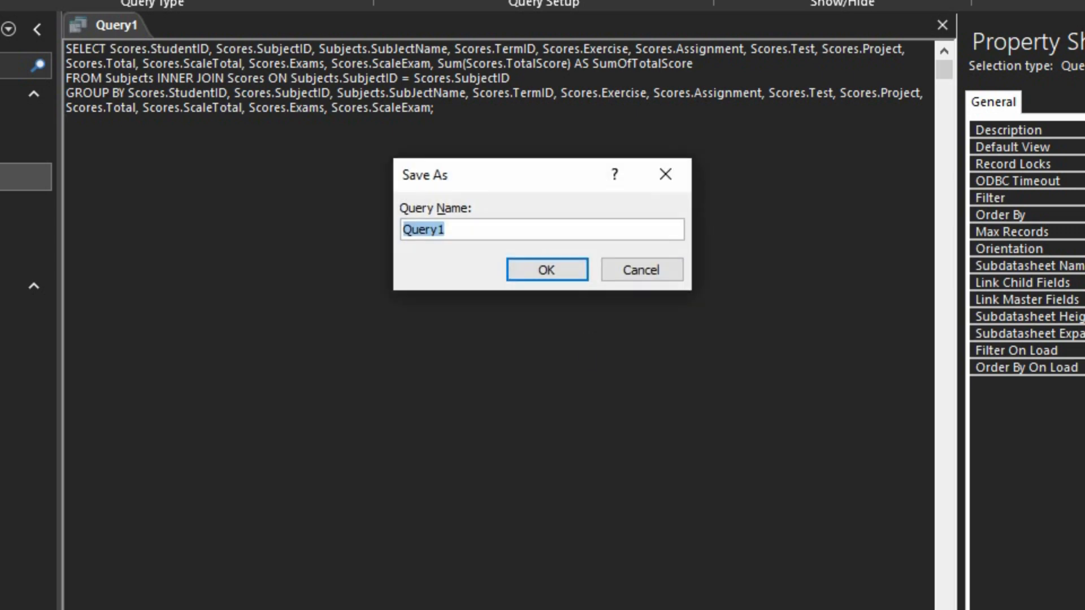
key(BackSpace)
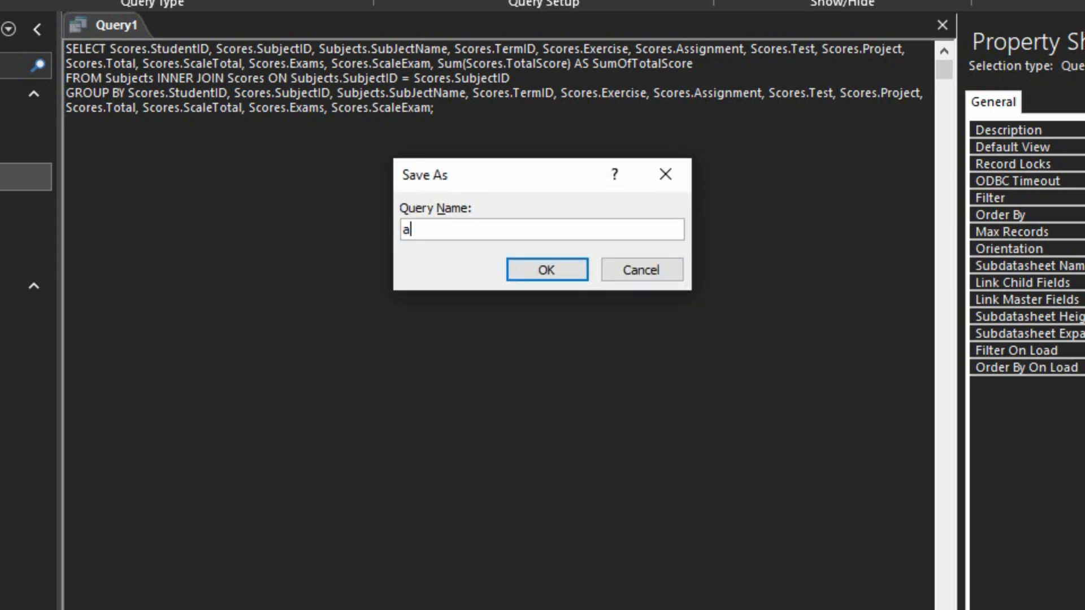
text(qrySubjectTotalScores)
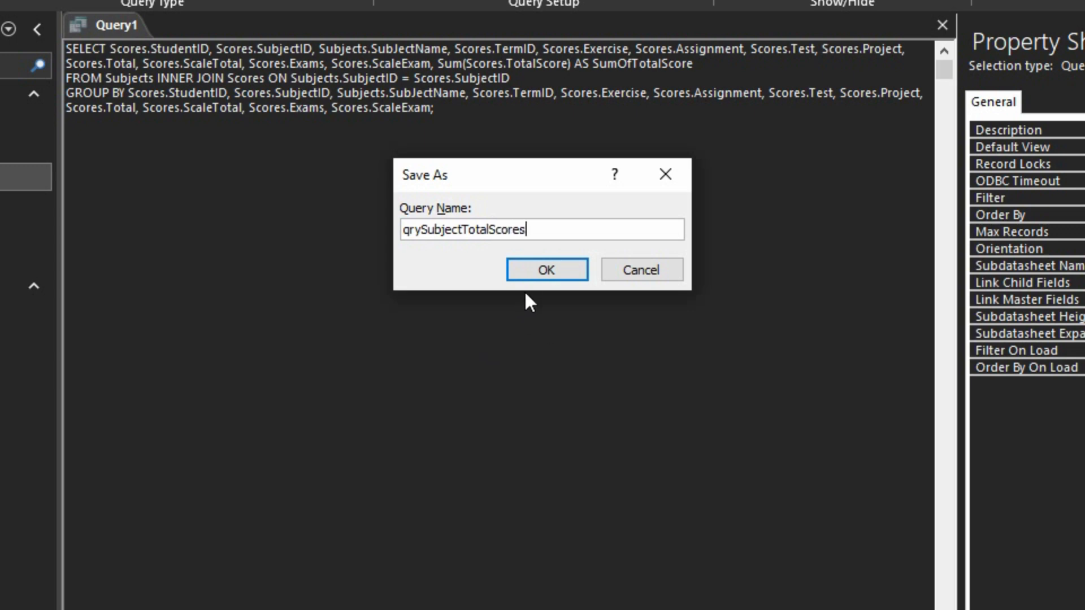
click(533, 273)
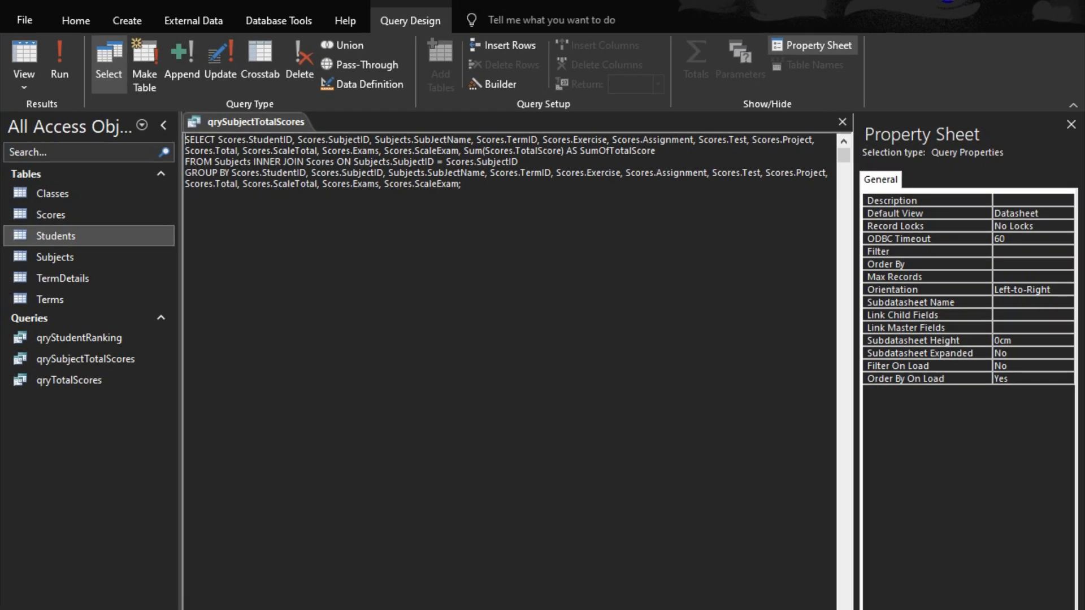
click(52, 50)
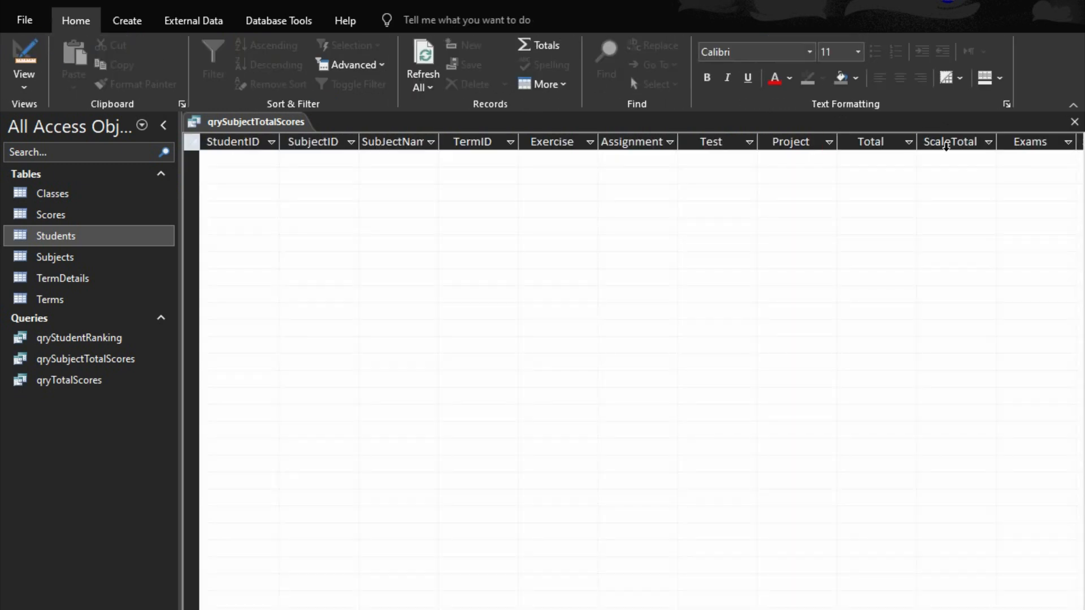
click(1074, 122)
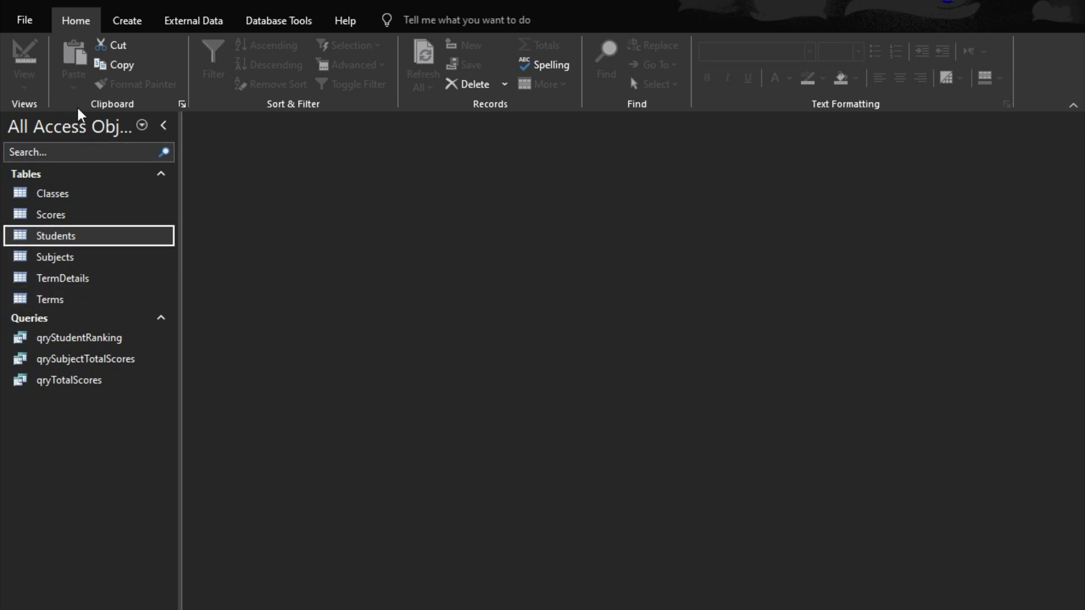
- Create a query in SQL view joining Students to qrySubjectTotalScores with SubjectRank, SubjectPosition, SubjectGrade and Remarks, sorted by SubjectID and descending SumOfTotalScore
click(126, 21)
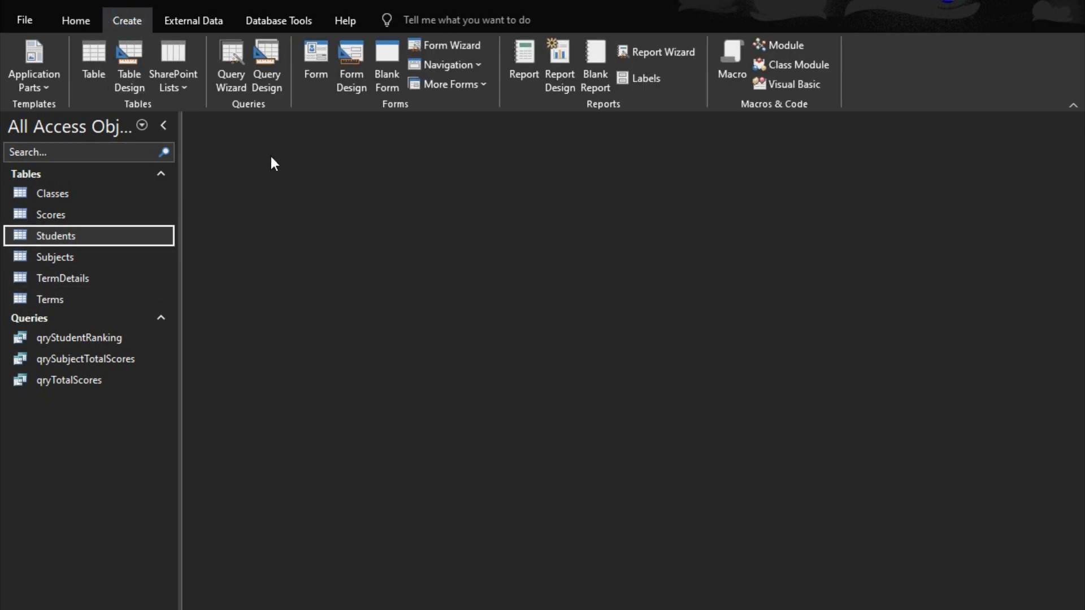
click(269, 55)
click(666, 392)
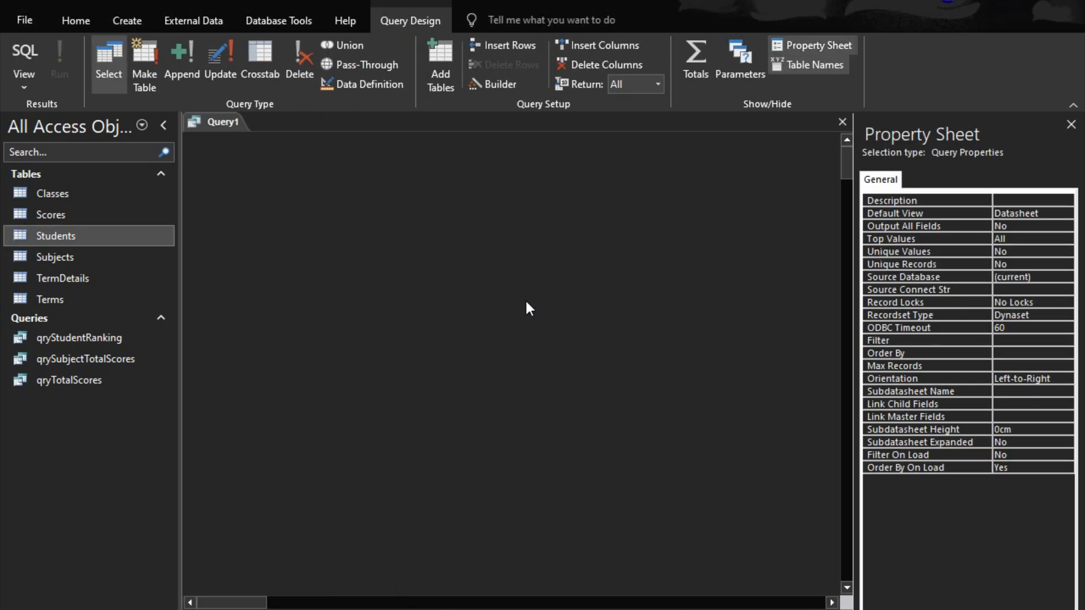
click(15, 55)
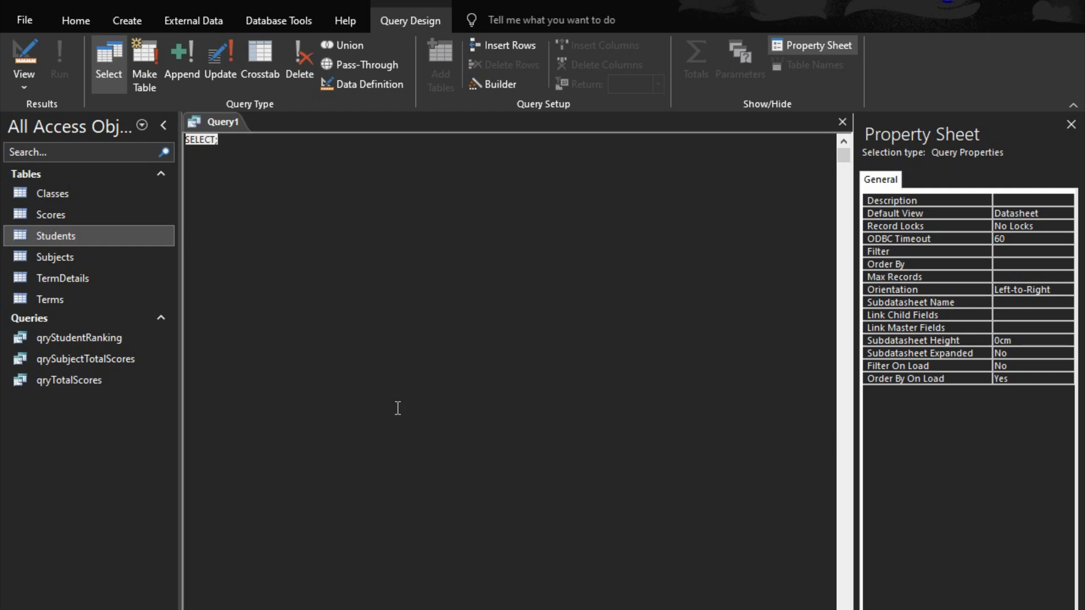
text(SELECT Students.StudentID, Students.AdmNo, Students.FullName, Students.Sex, Students.ClassID, qrySubjectTotalScores.SubJectName, qrySubjectTotalScores.Exercise, qrySubjectTotalScores.Assignment, qrySubjectTotalScores.Test, qrySubjectTotalScores.Project, qrySubjectTotalScores.Total, qrySubjectTotalScores.ScaleTotal, qrySubjectTotalScores.Exams, qrySubjectTotalScores.ScaleExam, qrySubjectTotalScores.SumOfTotalScore, qrySubjectTotalScores.SubjectID, qrySubjectTotalScores.SubJectName, qrySubjectTotalScores.TermID, DCount("*","qrySubjectTotalScores","SumOfTotalScore > " & Nz([SumOfTotalScore],0) & " AND SubjectID = " & [SubjectID] & " AND TermID = " & [TermID])+1 AS SubjectRank, Format(DCount("*","qrySubjectTotalScores","SumOfTotalScore > " & Nz([SumOfTotalScore],0) & " AND SubjectID = " & [SubjectID] & " AND TermID = " & [TermID])+1,"#") & IIf([SubjectRank] Mod 10=1 And [SubjectRank]<>11,"st",IIf([SubjectRank] Mod 10=2 And [SubjectRank]<>12,"nd",IIf([SubjectRank] Mod 10=3 And [SubjectRank]<>13,"rd","th"))) AS SubjectPosition, IIf([SumOfTotalScore]>=80,"A",IIf([SumOfTotalScore]>=70,"B",IIf([SumOfTotalScore]>=60,"C",IIf([SumOfTotalScore]>=50,"D",IIf([SumOfTotalScore]>=40,"E","F"))))) AS SubjectGrade, IIf([SumOfTotalScore]>=80,"Excellent",IIf([SumOfTotalScore]>=70,"Very Good",IIf([SumOfTotalScore]>=60,"Good",IIf([SumOfTotalScore]>=50,"Satisfactory",IIf([SumOfTotalScore]>=40,"Needs Improvement","Poor"))))) AS Remarks FROM Students INNER JOIN qrySubjectTotalScores ON Students.StudentID = qrySubjectTotalScores.StudentID ORDER BY qrySubjectTotalScores.SubjectID, qrySubjectTotalScores.SumOfTotalScore DESC;)
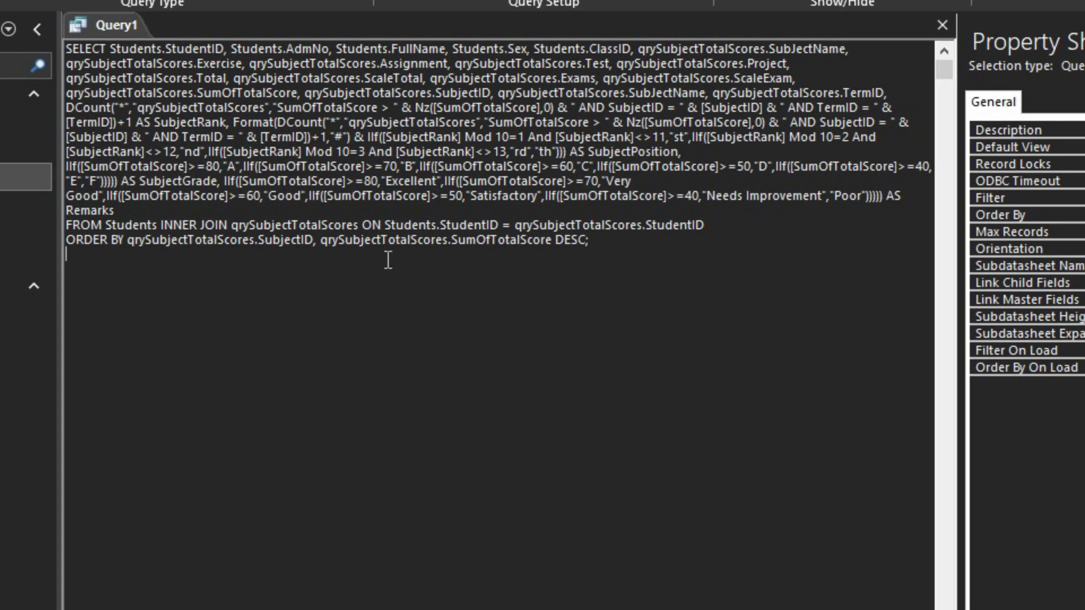
- Test the subject ranking query, cancel the parameter request, change Students.ClassID to Students.Class in the SQL and view the datasheet
click(2, 2)
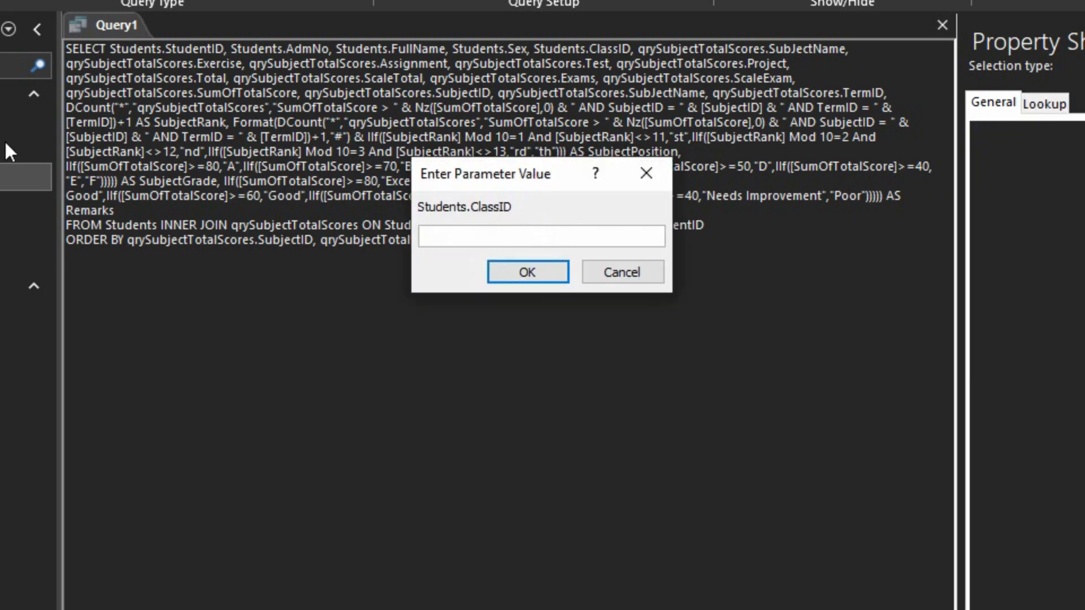
click(624, 279)
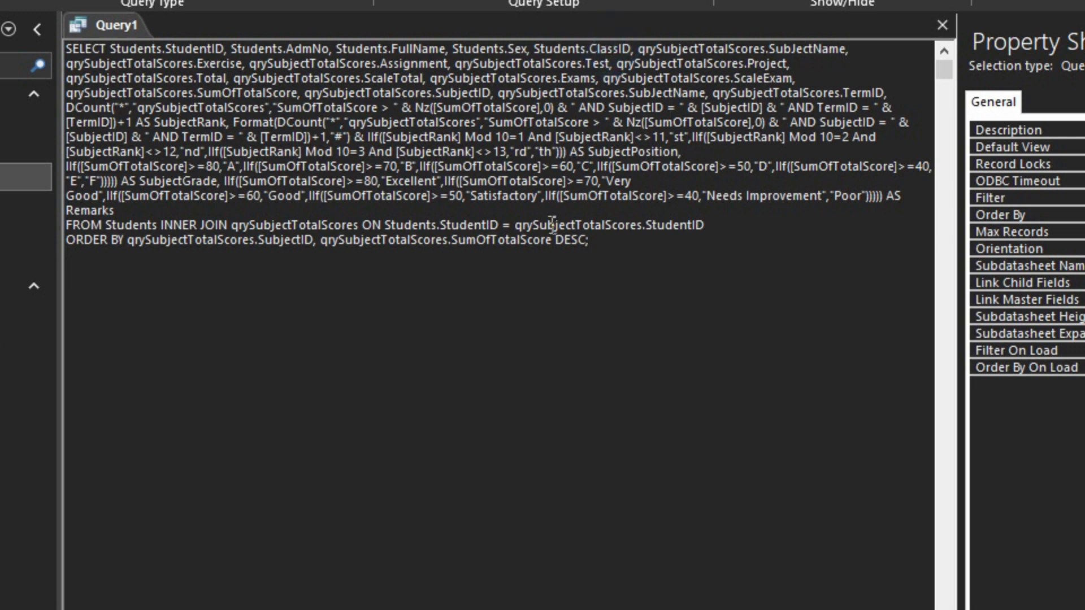
key(Right)
key(Delete)
key(Delete)
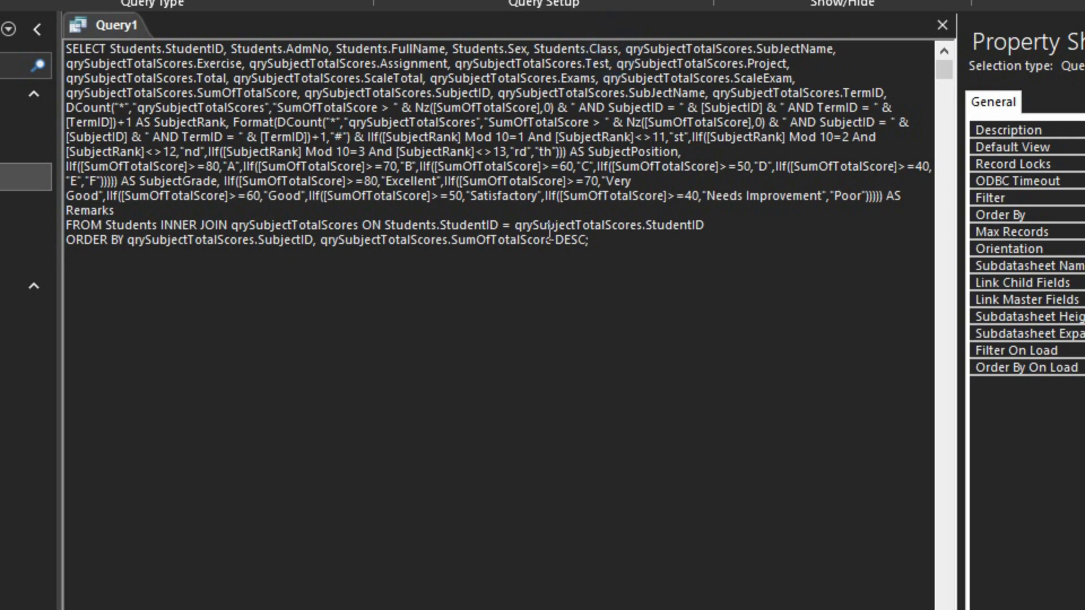
click(0, 0)
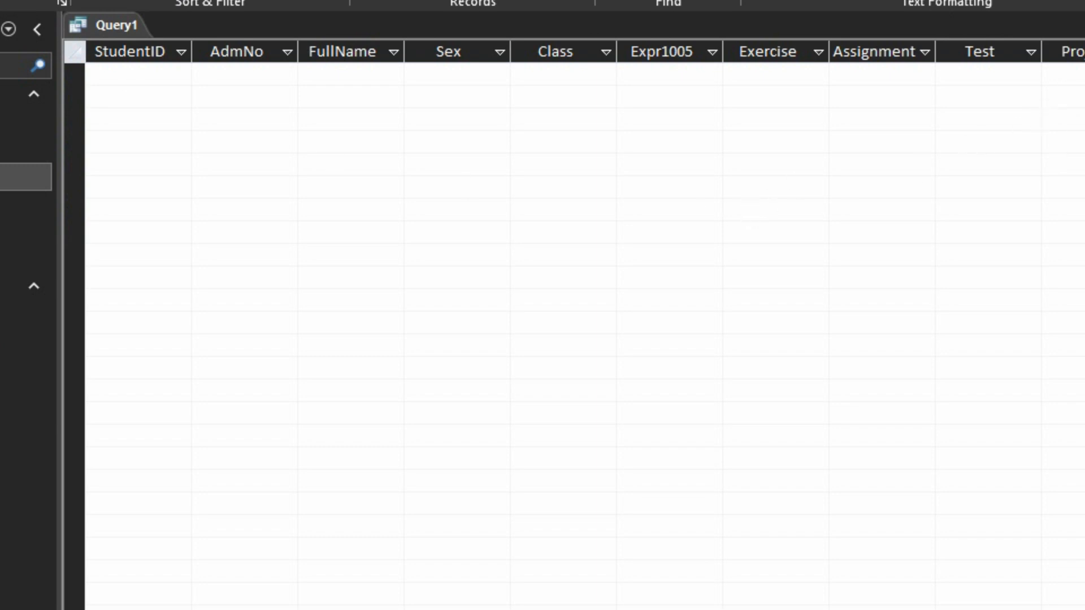
- Save the query as qrySubjectRanking and close it
key(ctrl+s)
text(qry)
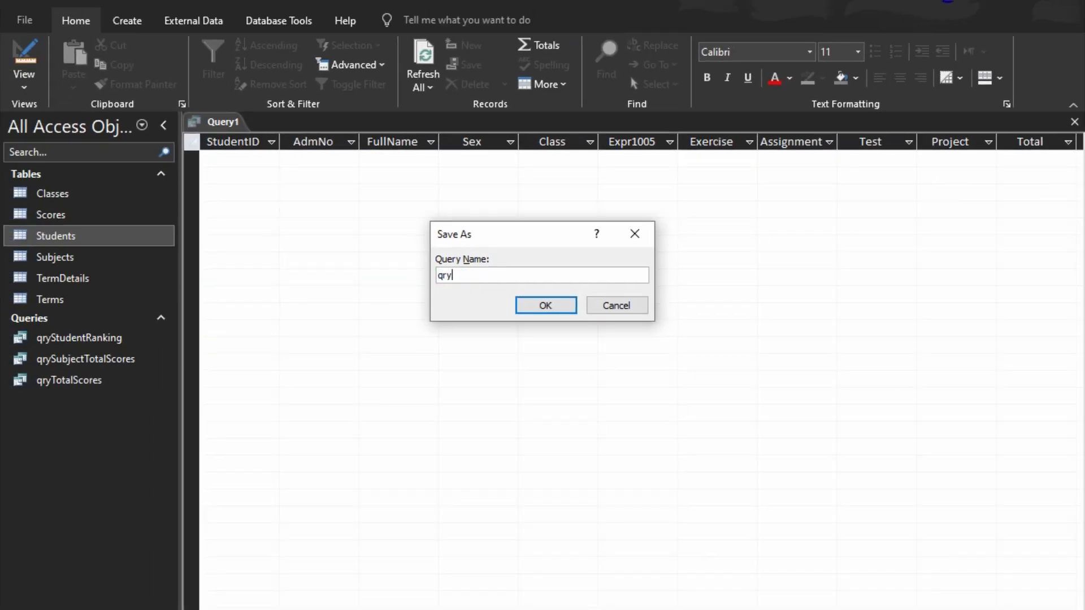
text(SubjectRanking)
click(522, 306)
click(1074, 122)
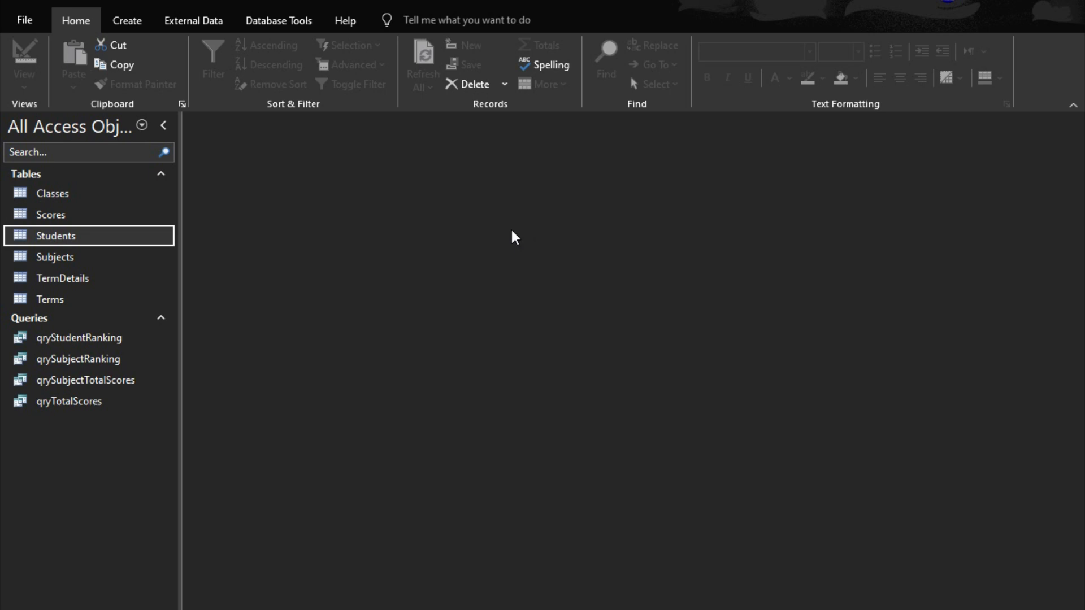
- Create a query in SQL view combining student, class, term, subject and TermDetails fields with the results of qryStudentRanking and qrySubjectRanking
click(129, 22)
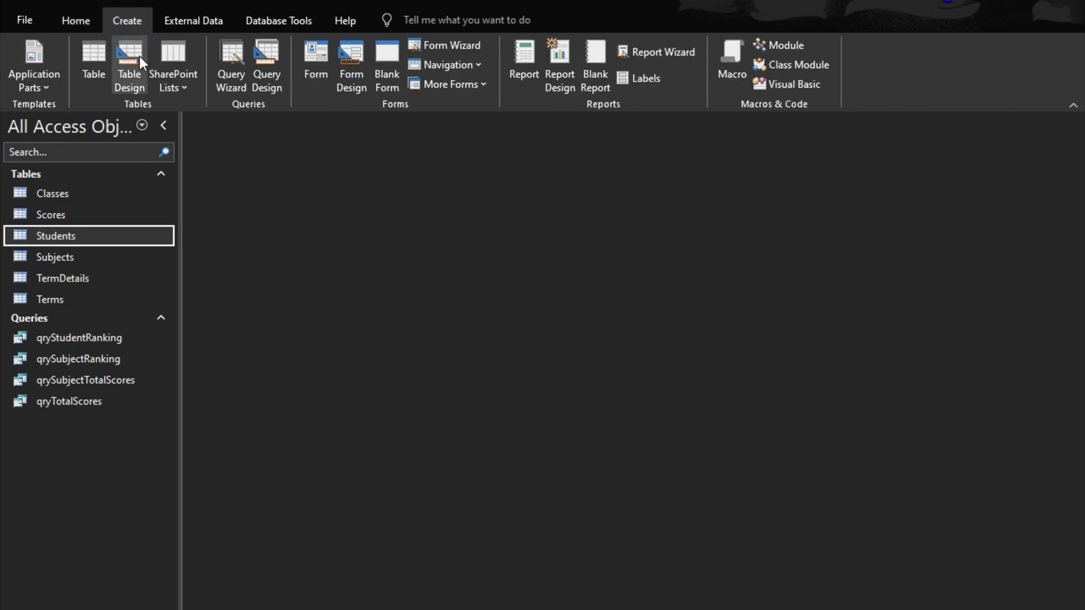
click(257, 62)
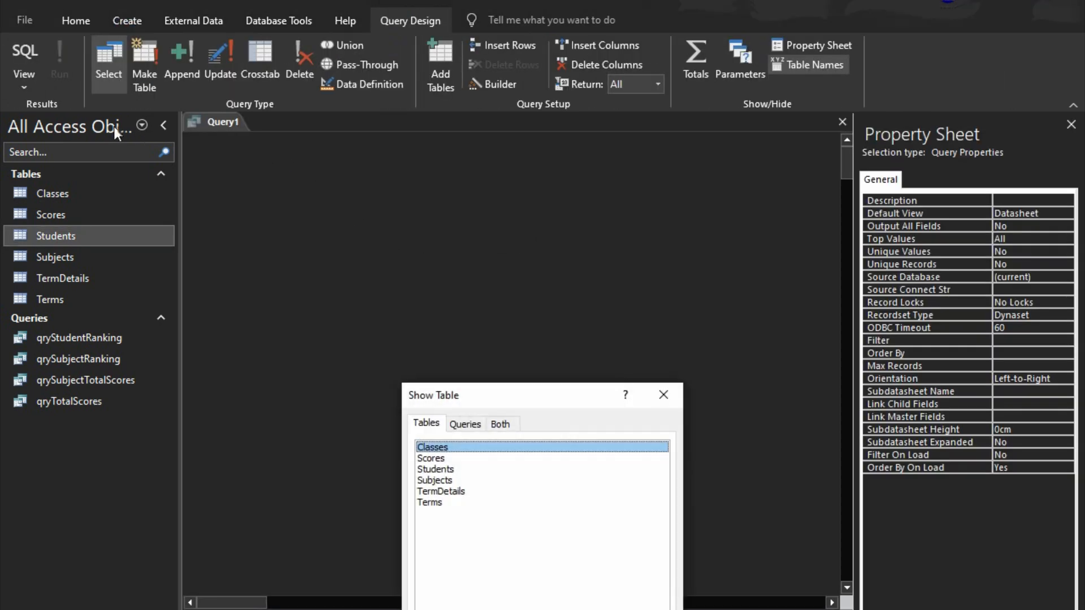
click(676, 398)
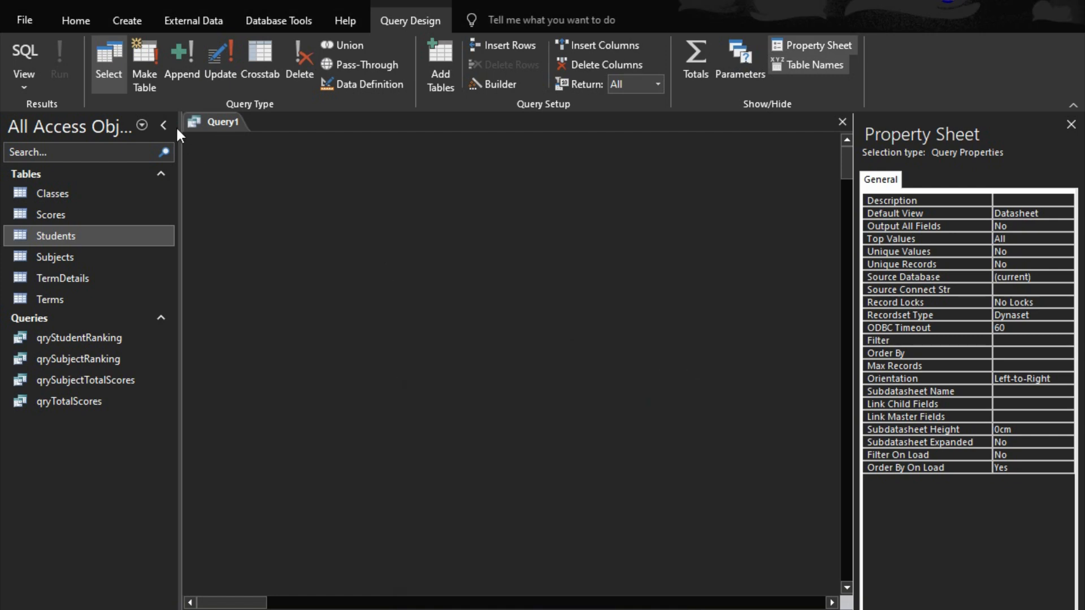
click(10, 56)
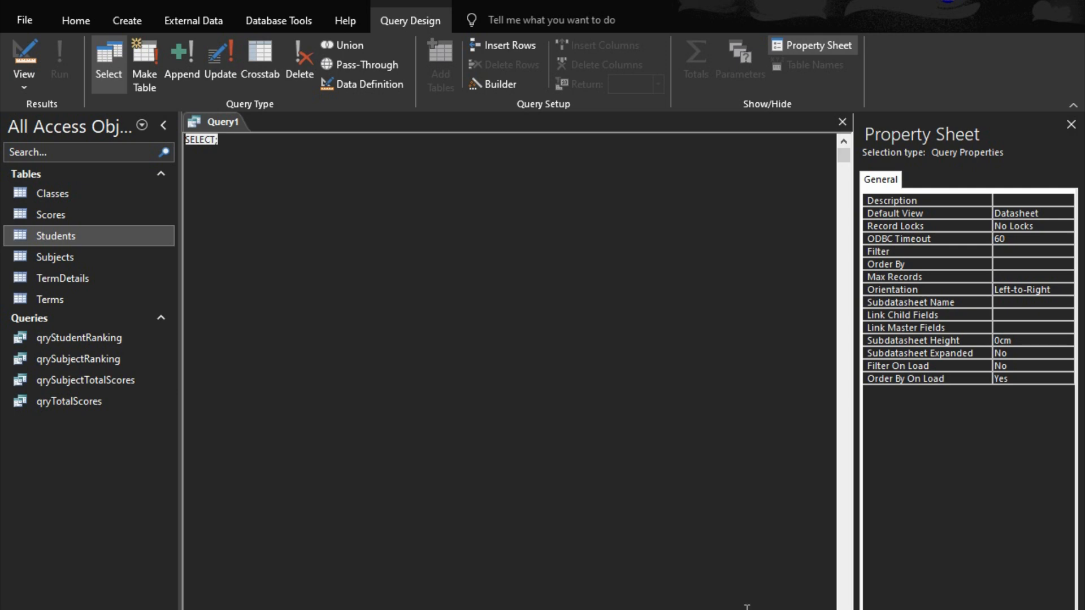
text(SELECT Students.StudentID, Students.AdmNo, Students.FirstName, Students.LastName, Students.FullName, Classes.ClassName, Students.Sex, Students.Attitude, Students.Interest, Students.Attendance, Students.PromotedTo, Students.Photo, Terms.TermName, Terms.TermID, qryStudentRanking.SumOfTotalScore AS OverallScore, qryStudentRanking.Rank, qryStudentRanking.Grade, qryStudentRanking.PositionRank AS [Position], qryStudentRanking.ClassTeacherRemarks, qryStudentRanking.HeadteacherRemarks, Subjects.SubjectName, qrySubjectRanking.Exercise, qrySubjectRanking.Assignment, qrySubjectRanking.Test, qrySubjectRanking.Project, qrySubjectRanking.Total, qrySubjectRanking.ScaleTotal, qrySubjectRanking.Exams, qrySubjectRanking.ScaleExam, qrySubjectRanking.SumOfTotalScore AS TotalScore, qrySubjectRanking.SubjectRank, qrySubjectRanking.SubjectGrade, qrySubjectRanking.SubjectPosition, qrySubjectRanking.Remarks, TermDetails.AcademicYear, TermDetails.NumOfWeeks, TermDetails.NumOfHolidays, TermDetails.VacationDate, TermDetails.ReopeningDate, TermDetails.TimeOpen, TermDetails.NumberOnRoll, TermDetails.HeadteacherSignature FROM ((((Classes INNER JOIN (Students INNER JOIN qryStudentRanking ON Students.StudentID = qryStudentRanking.StudentID) ON (Classes.ClassID = Students.ClassID) AND (Classes.ClassID = qryStudentRanking.ClassID)) INNER JOIN Terms ON qryStudentRanking.TermID = Terms.TermID) INNER JOIN qrySubjectRanking ON (Terms.TermID = qrySubjectRanking.TermID) AND (Classes.ClassID = qrySubjectRanking.ClassID) AND (Students.StudentID = qrySubjectRanking.StudentID)) INNER JOIN Subjects ON qrySubjectRanking.SubjectID = Subjects.SubjectID) INNER JOIN TermDetails ON Terms.TermID = TermDetails.TermID;)
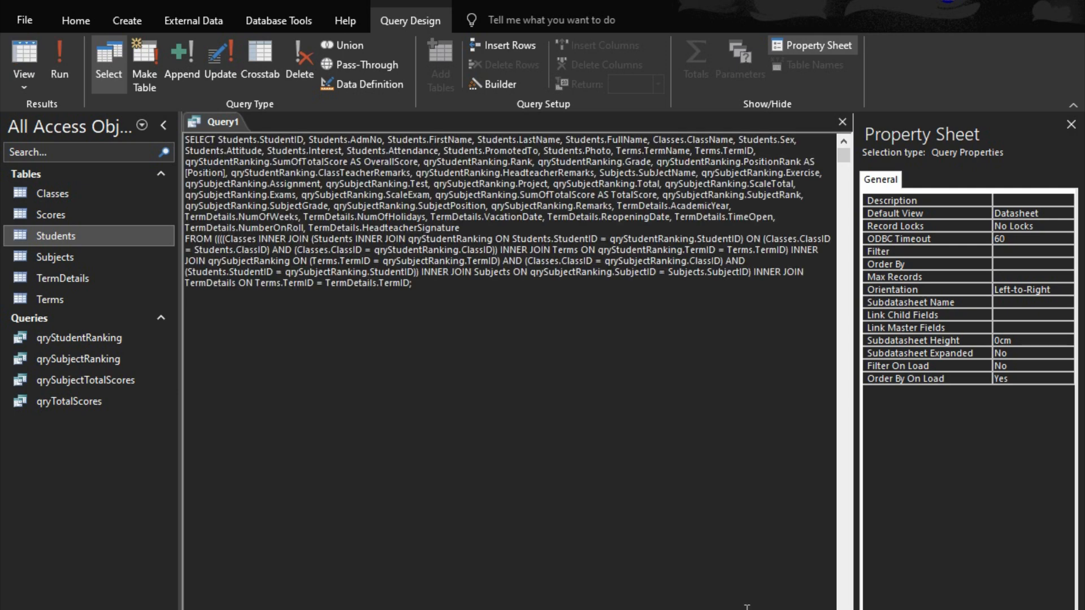
- Try to run the combined query, dismiss the error and change Students.ClassID to Students.Class in the Classes join condition
click(53, 39)
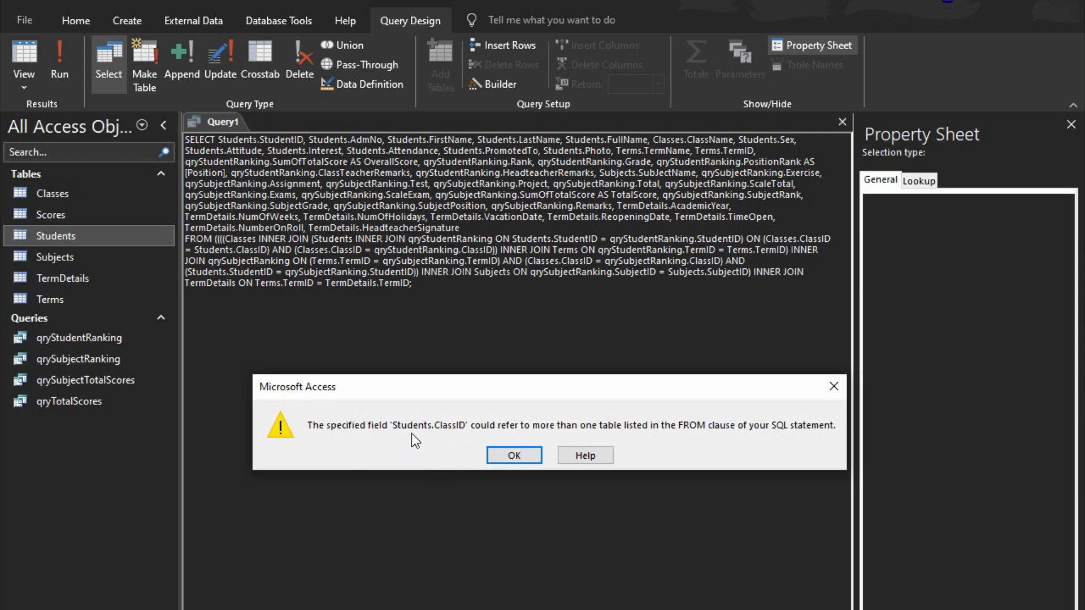
click(516, 459)
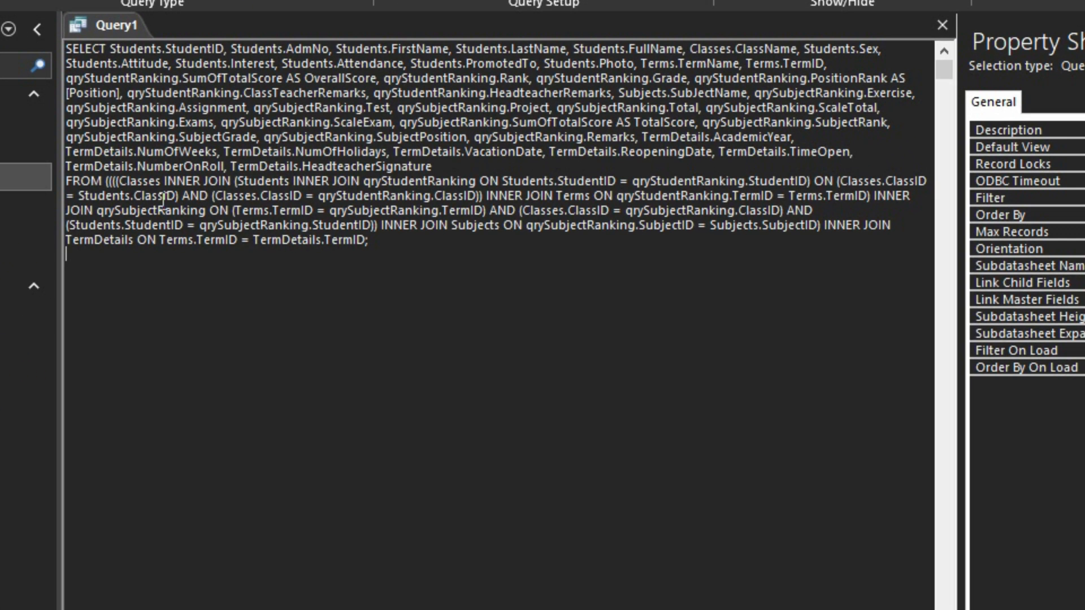
click(258, 250)
key(BackSpace)
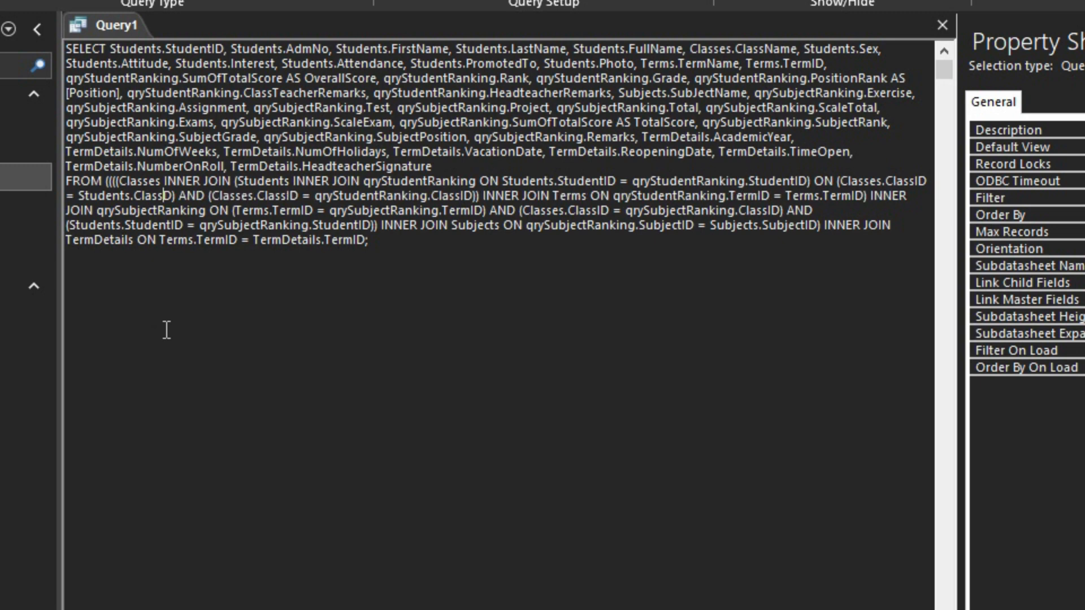
key(Delete)
key(Delete)
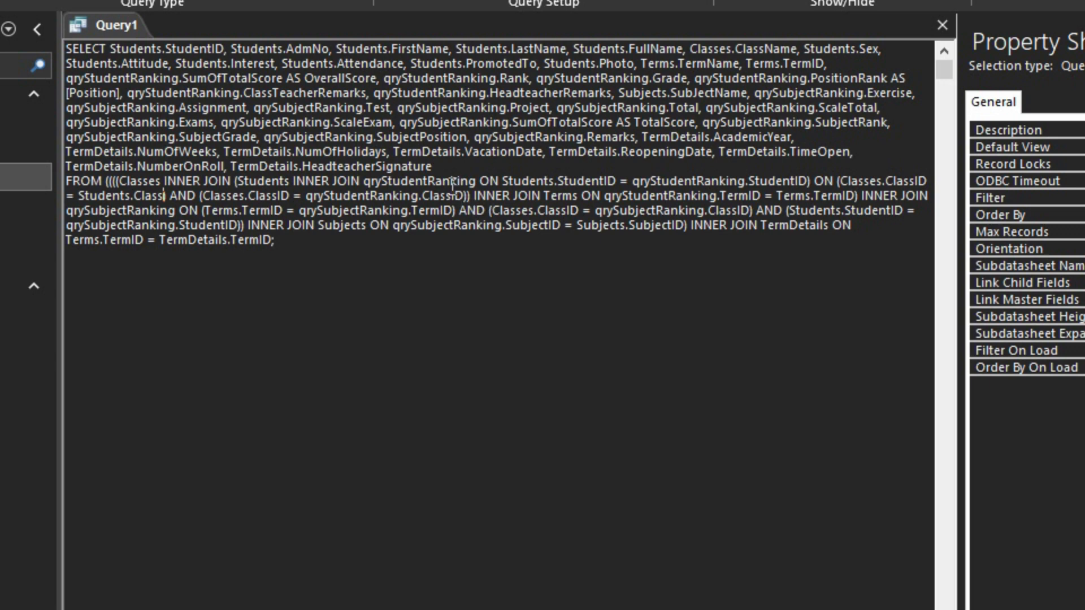
- Run the query again, cancel the parameter request and change TermDetails.TimeOpen to TermDetails.TimesOpen in the SQL
click(1, 1)
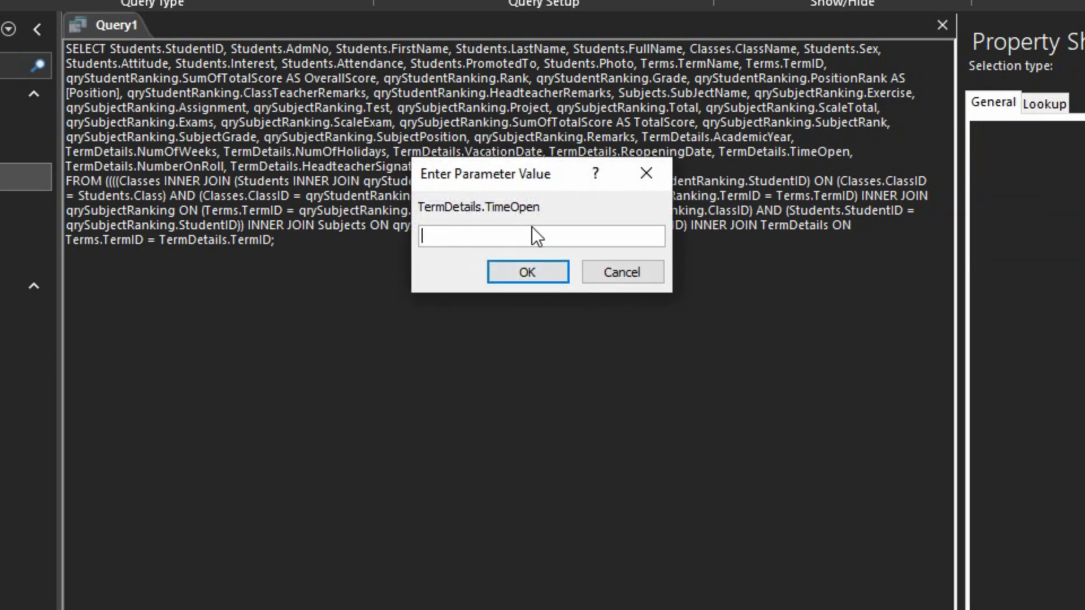
click(628, 275)
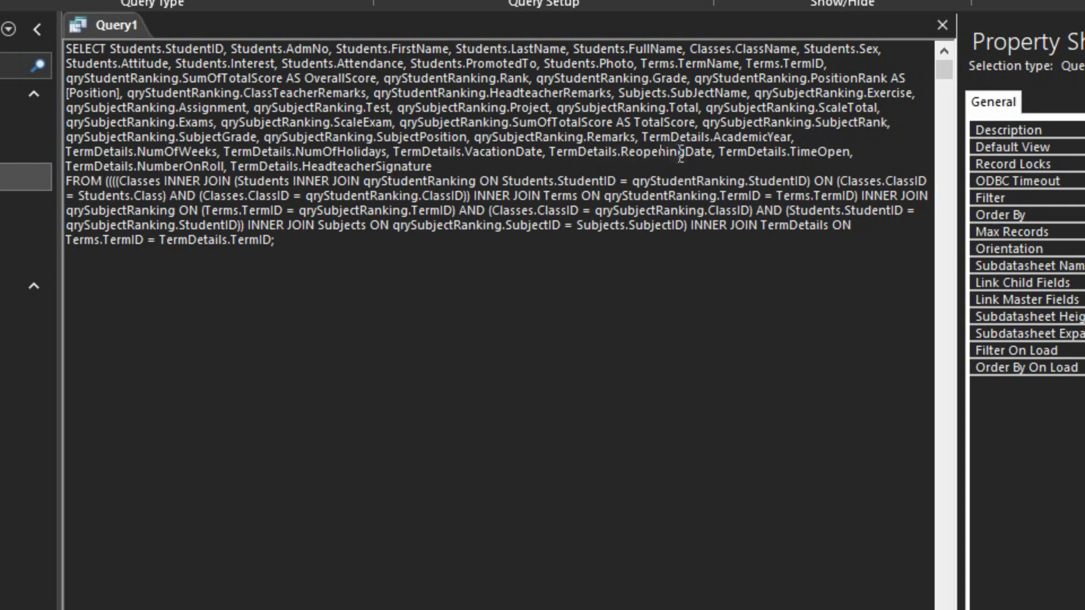
click(820, 152)
text(s)
- Retest the query, change TermDetails.NumberOnRoll to TermDetails.NumOnRoll in the SQL and cancel the parameter requests
key(F5)
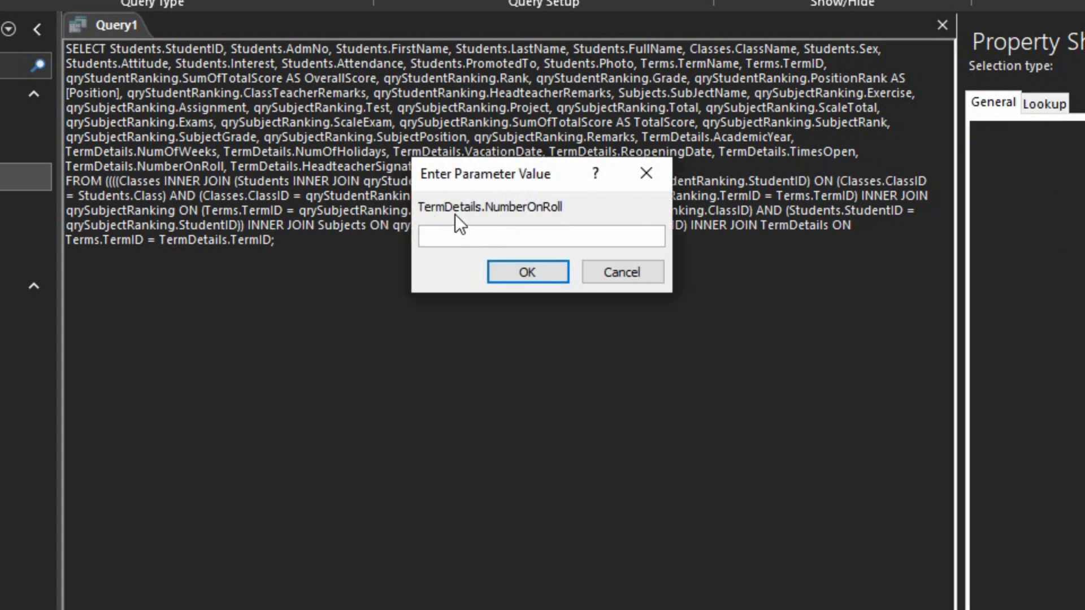
click(596, 269)
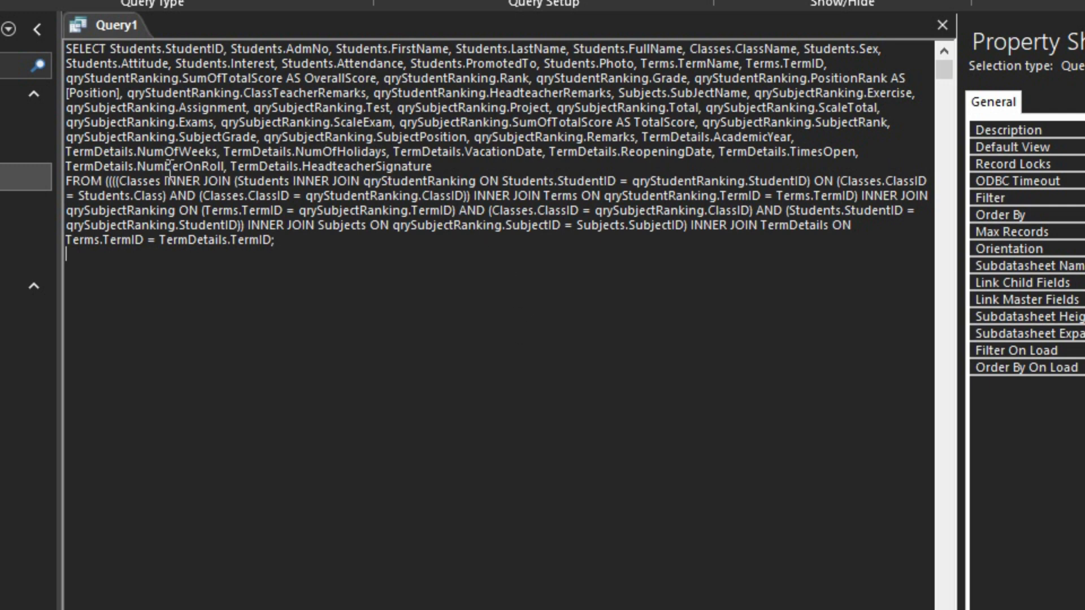
key(Delete)
key(Delete)
key(Delete)
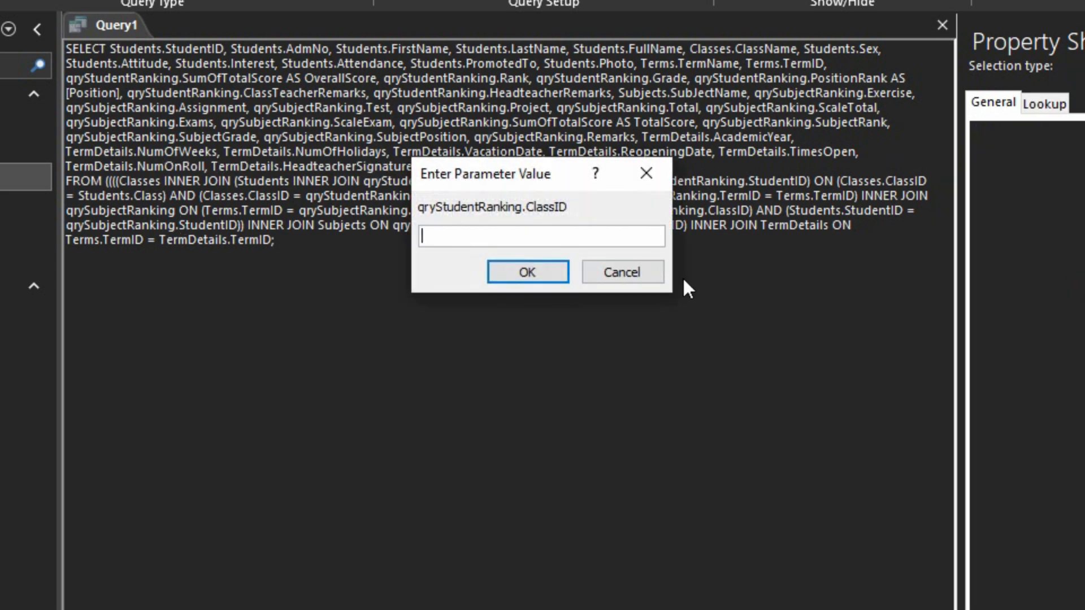
click(631, 274)
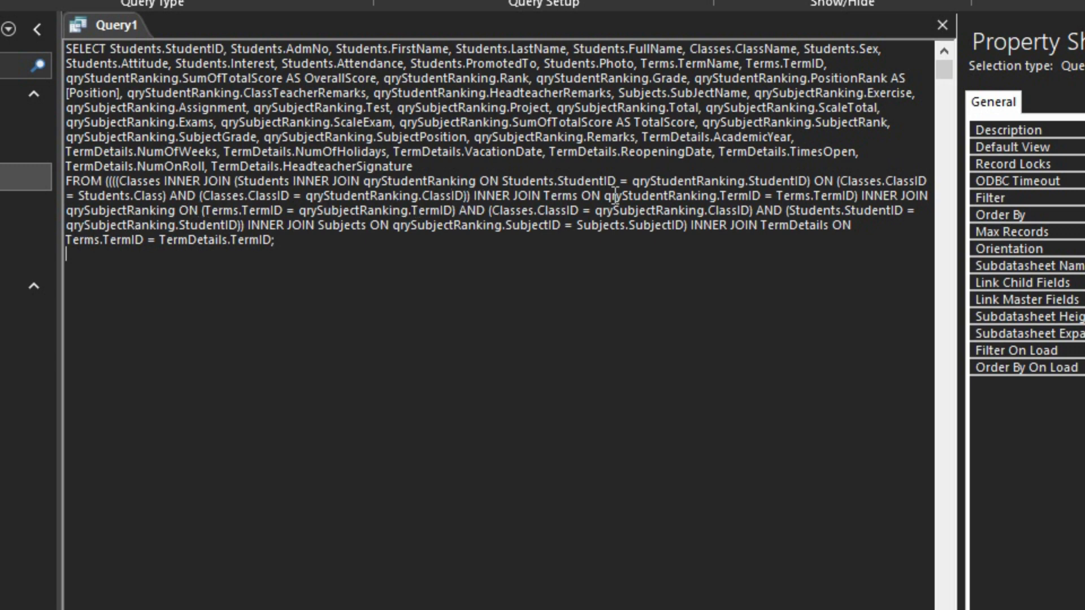
- Change qrySubjectRanking's ClassID to Class in the join condition with Classes.ClassID, run the query and cancel the parameter request
click(740, 201)
key(Down)
key(Delete)
key(Delete)
key(Delete)
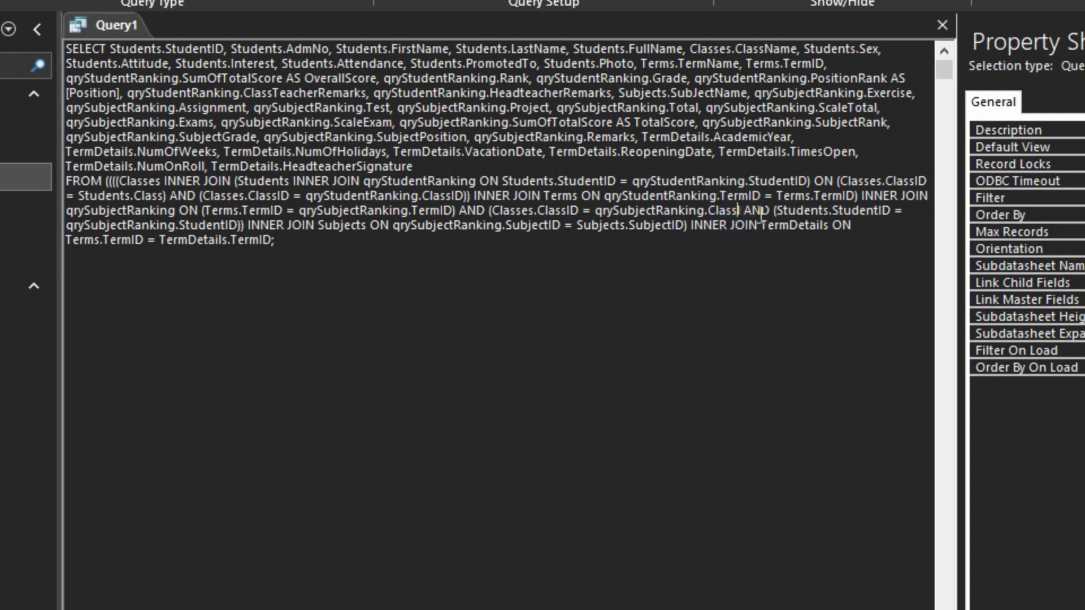
key(F5)
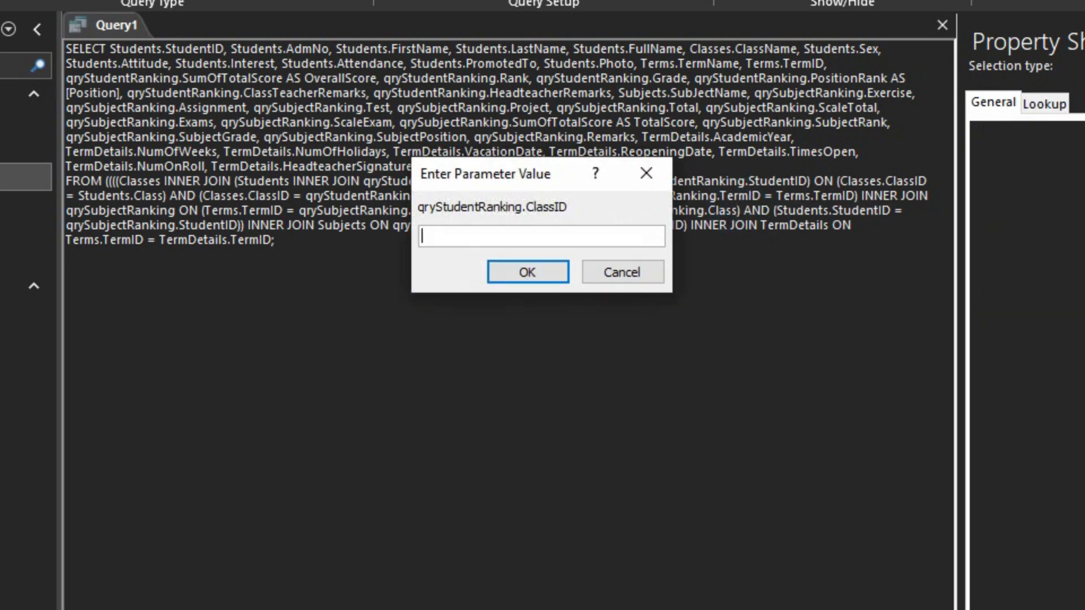
click(643, 275)
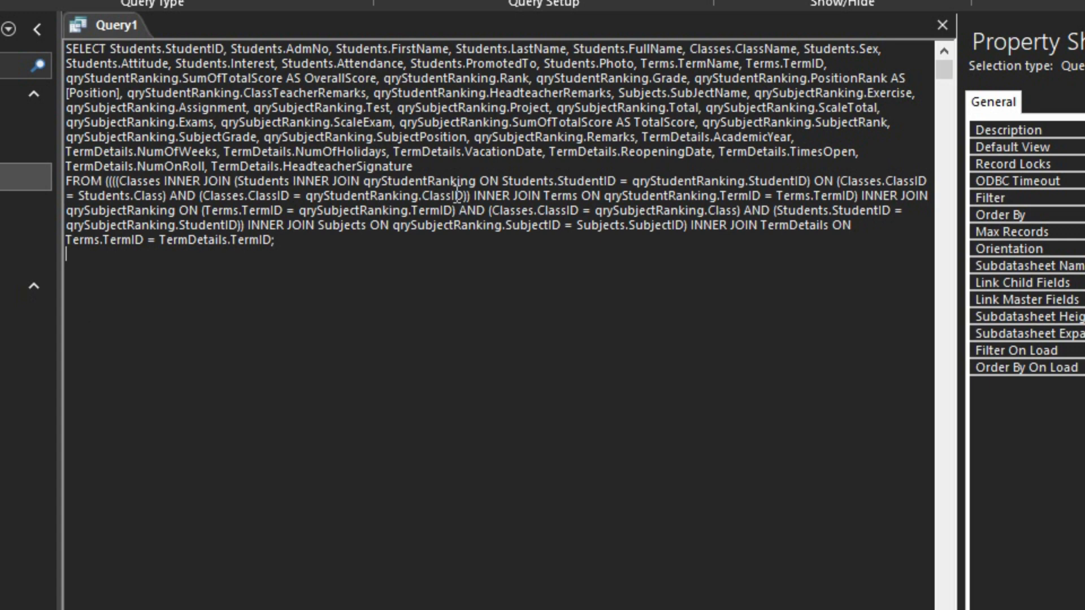
- Change qryStudentRanking.ClassID to qryStudentRanking.Class in the Classes join condition and run the query
key(BackSpace)
key(Delete)
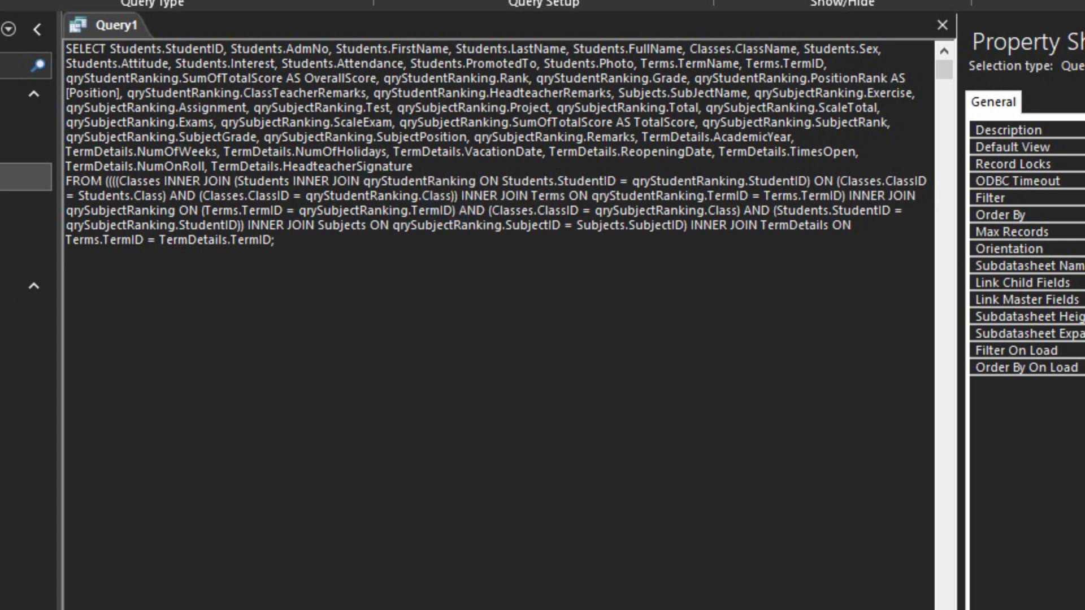
key(F5)
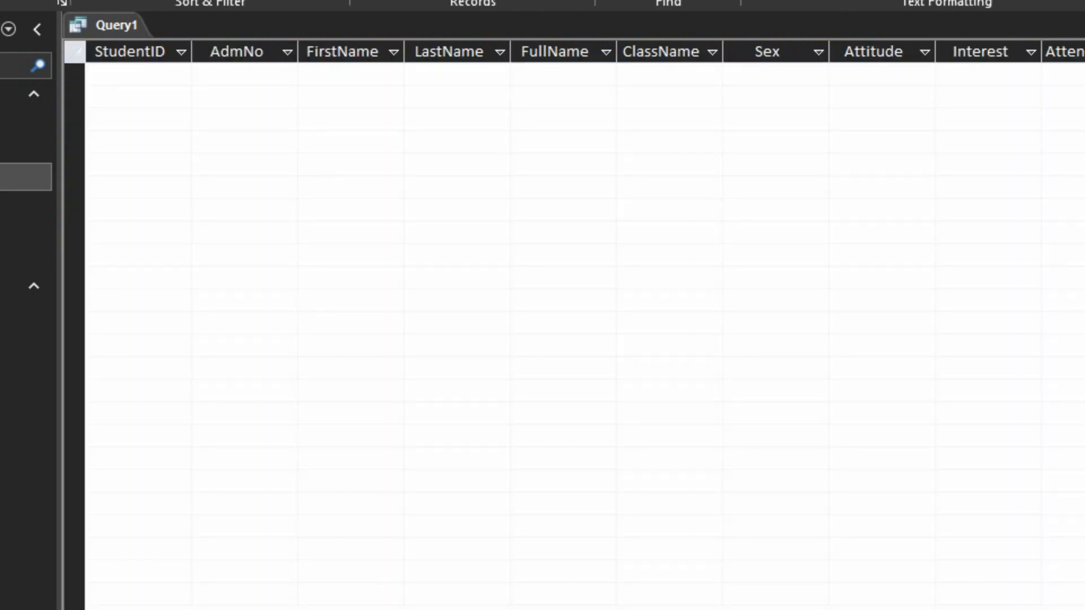
- Save the combined query as qryFinalReport and close it
key(ctrl+s)
text(qryFinal)
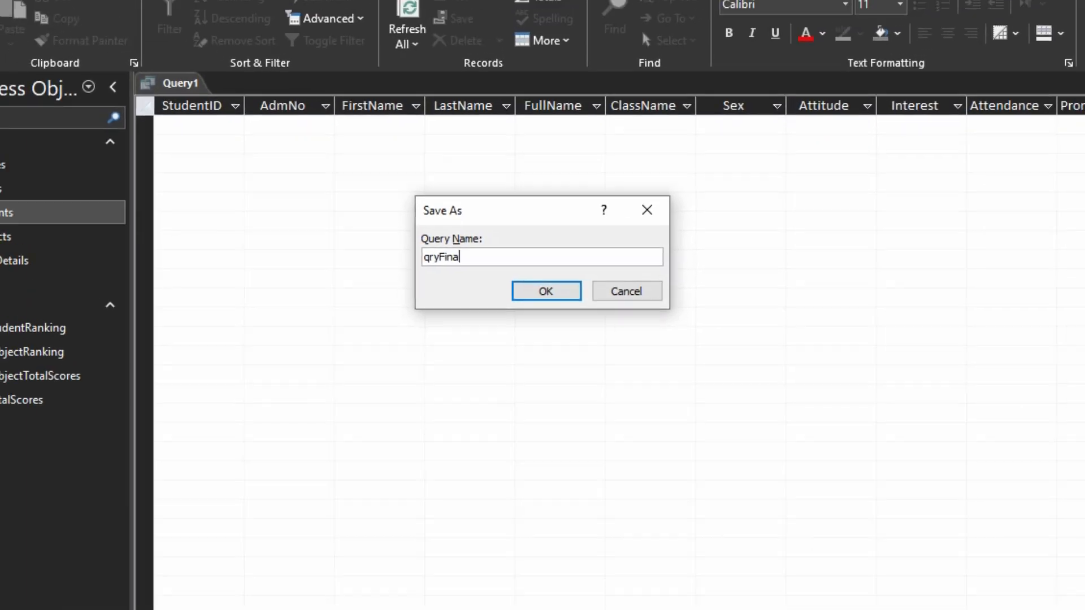
text(Report)
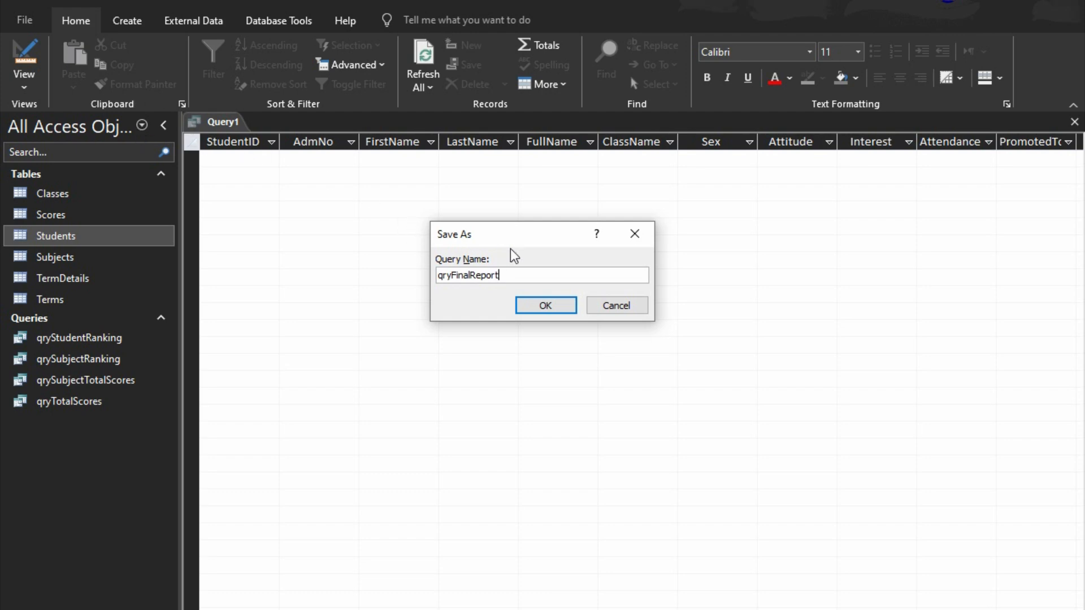
click(543, 303)
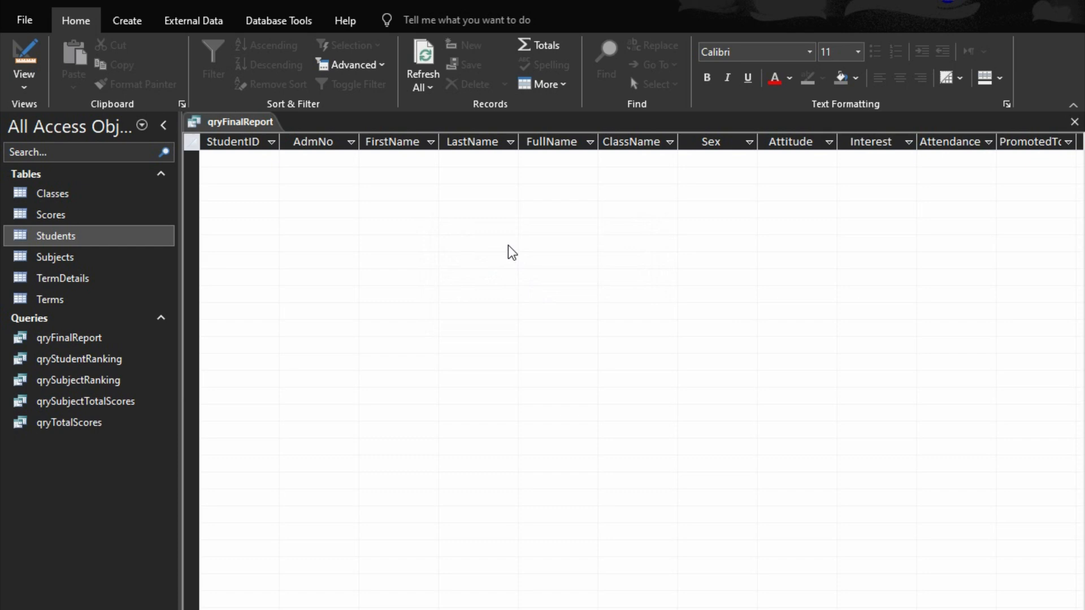
click(1073, 122)
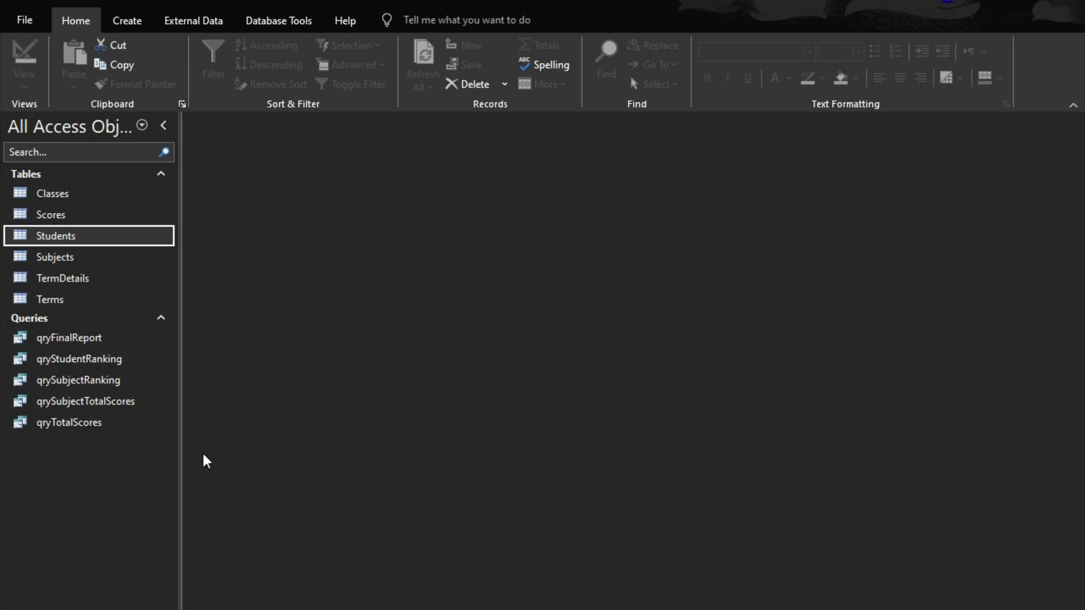
- Create a new report in design view with qrySubjectRanking as its record source and show its available fields
click(140, 17)
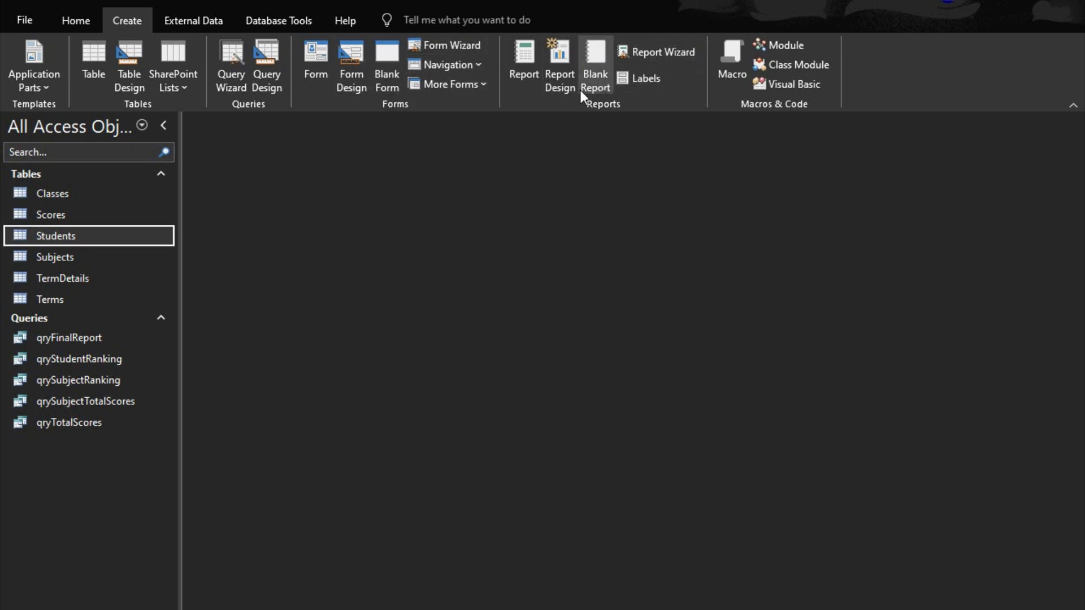
click(557, 86)
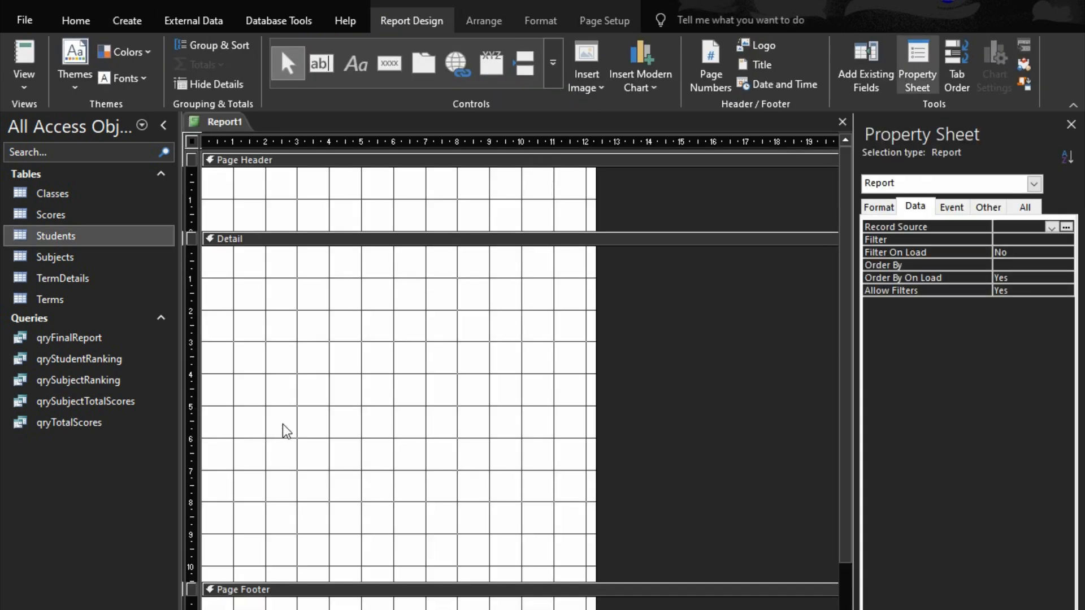
click(918, 207)
click(1052, 228)
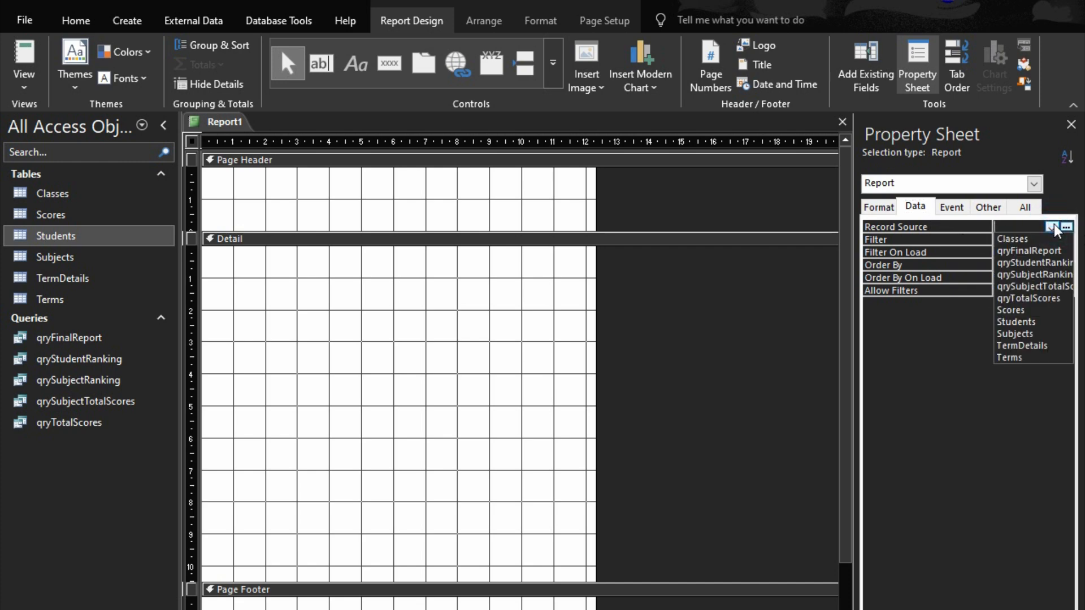
click(1052, 275)
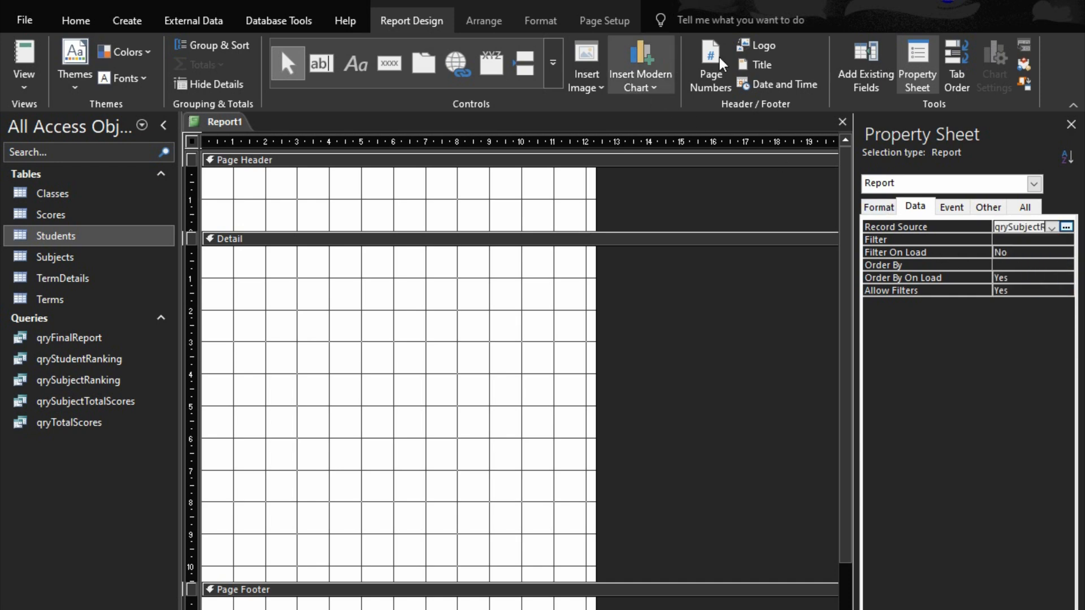
click(843, 56)
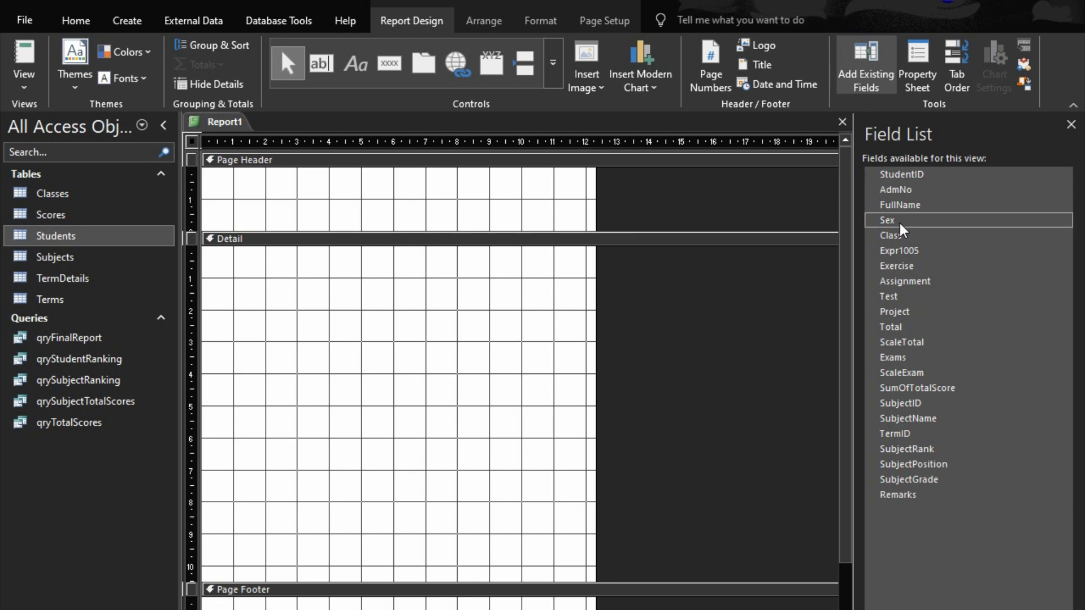
- Add the AdmNo and FullName fields to the Detail section and arrange them in a tabular layout with labels in the page header
click(903, 195)
drag(903, 195, 345, 271)
drag(921, 206, 450, 268)
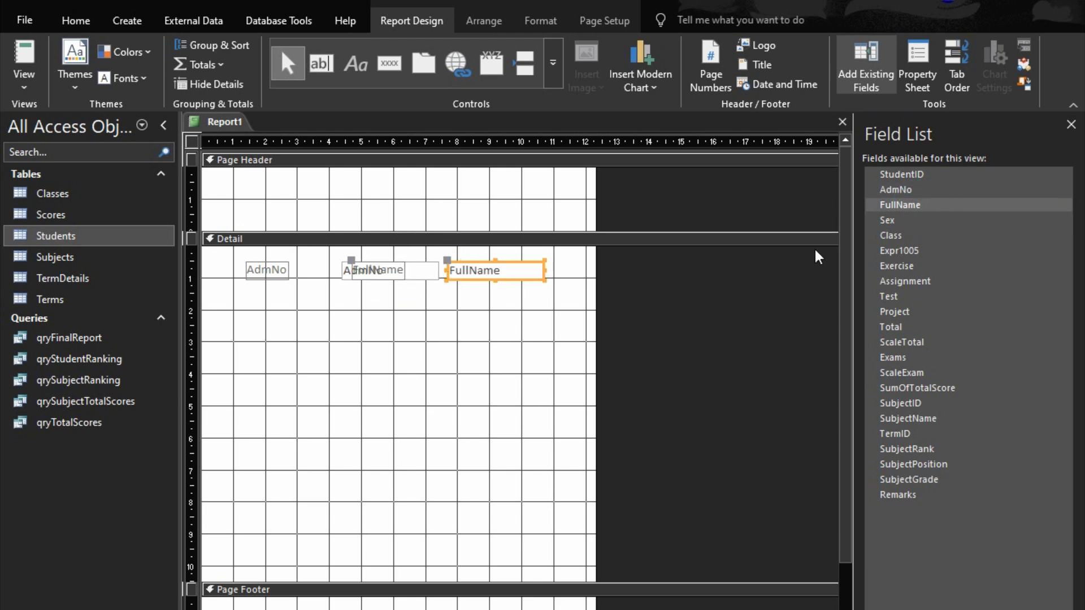
click(488, 290)
drag(488, 289, 431, 261)
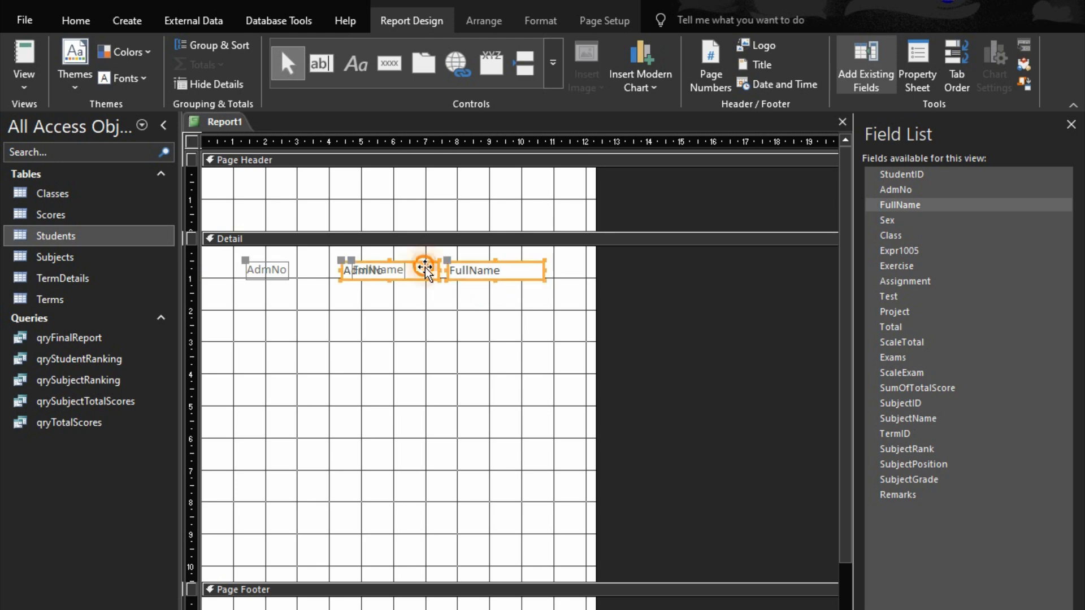
right_click(425, 268)
mouse_move(558, 485)
click(605, 478)
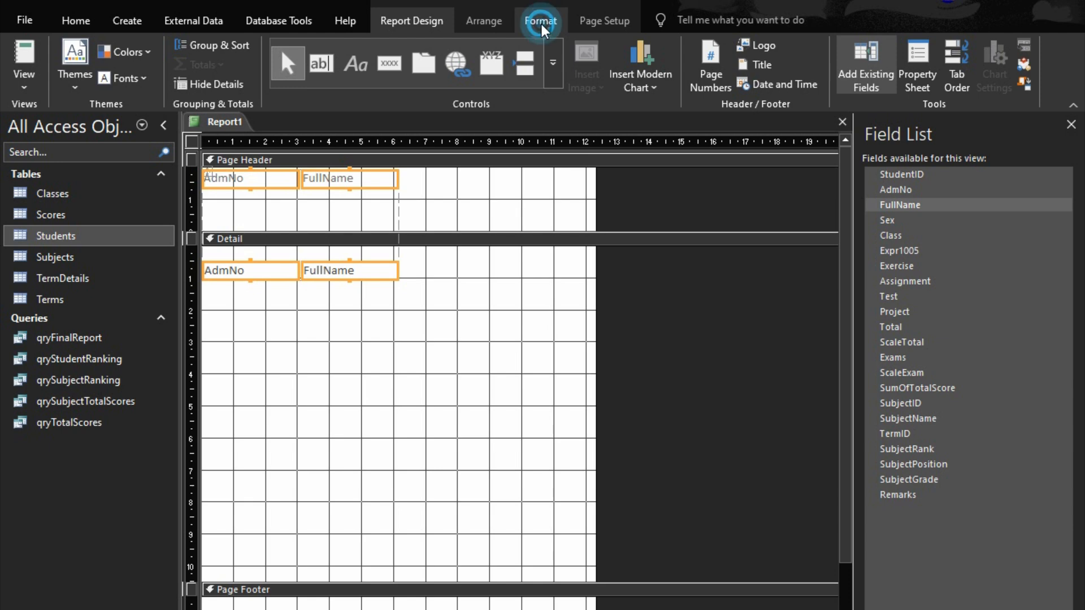
- Format the AdmNo and FullName controls with 12-point black text and move their labels to the lower edge of the page header
click(540, 20)
click(279, 53)
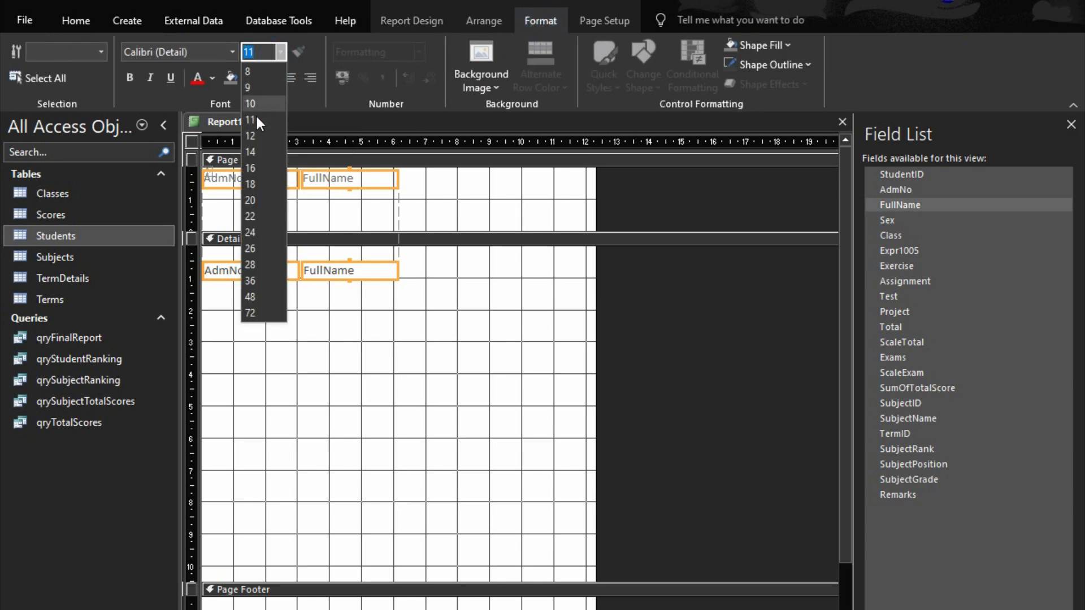
click(253, 140)
click(214, 79)
click(225, 141)
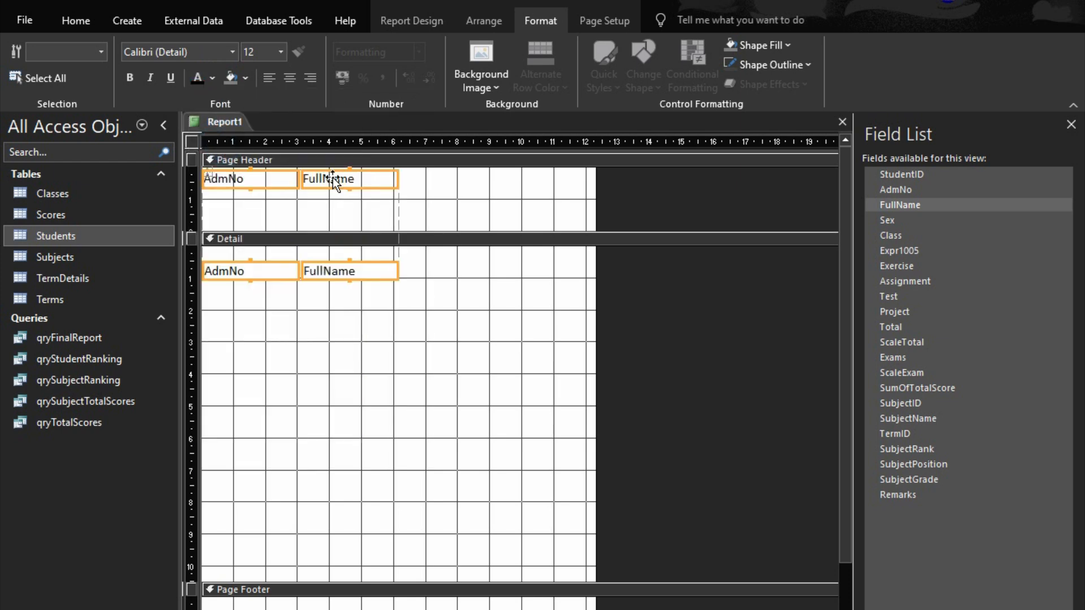
click(440, 194)
drag(356, 177, 355, 225)
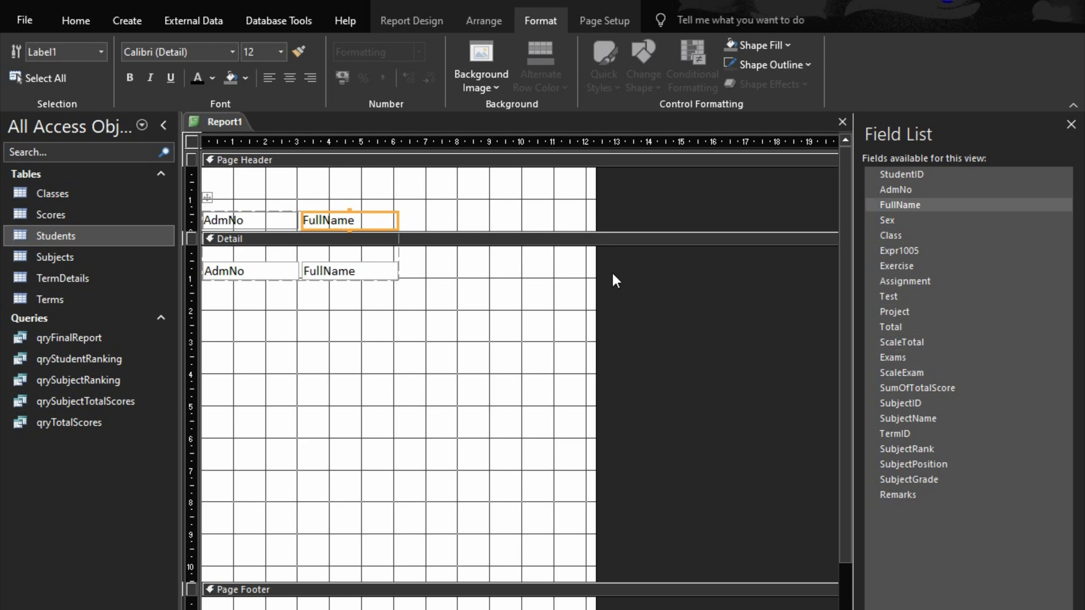
- Narrow the AdmNo column to about 1.7 cm and widen the FullName column to about 4.2 cm
click(272, 274)
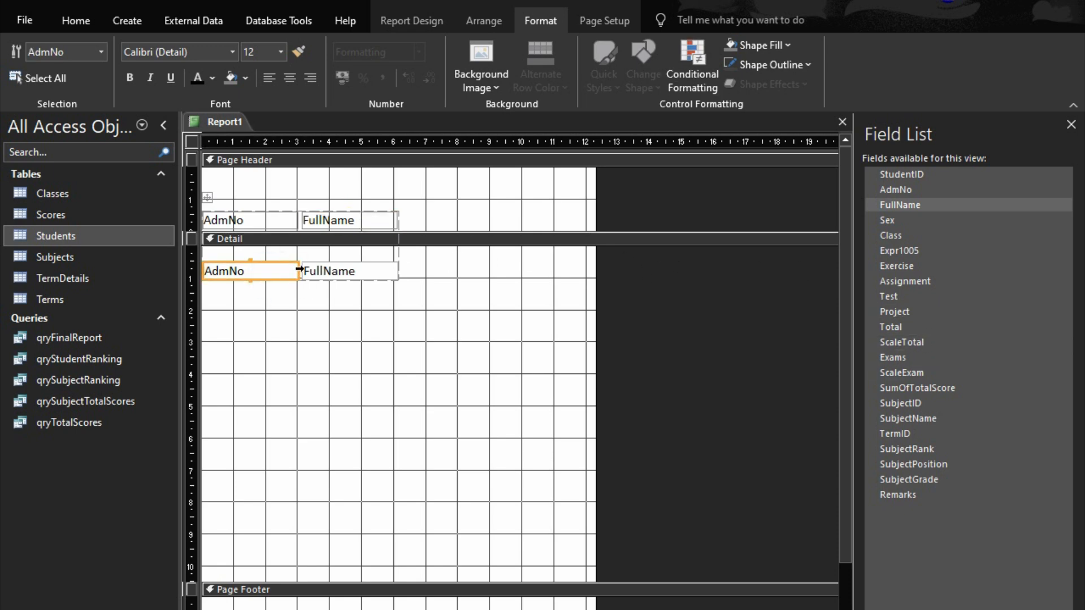
drag(295, 272, 256, 272)
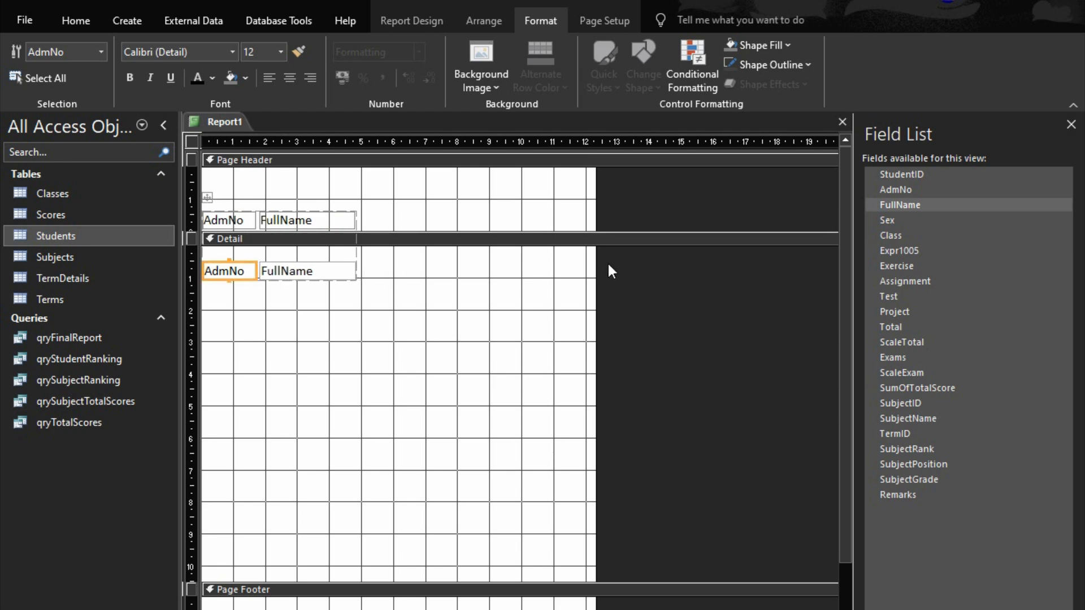
click(303, 271)
drag(352, 268, 393, 279)
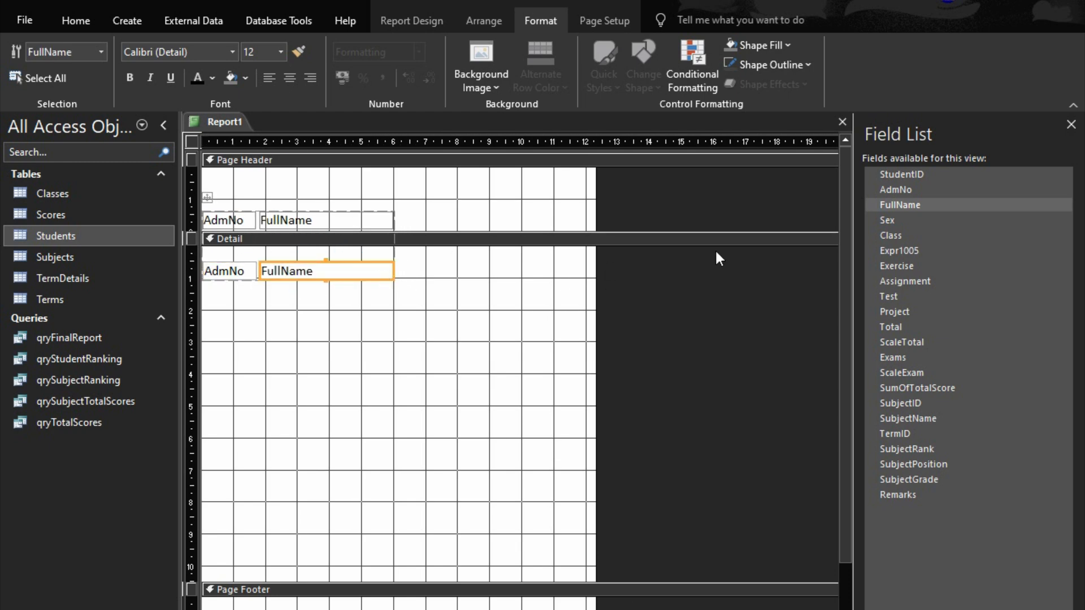
- Add the Exercise, Assignment, Test and Project fields as columns after FullName in the report's tabular layout
click(876, 210)
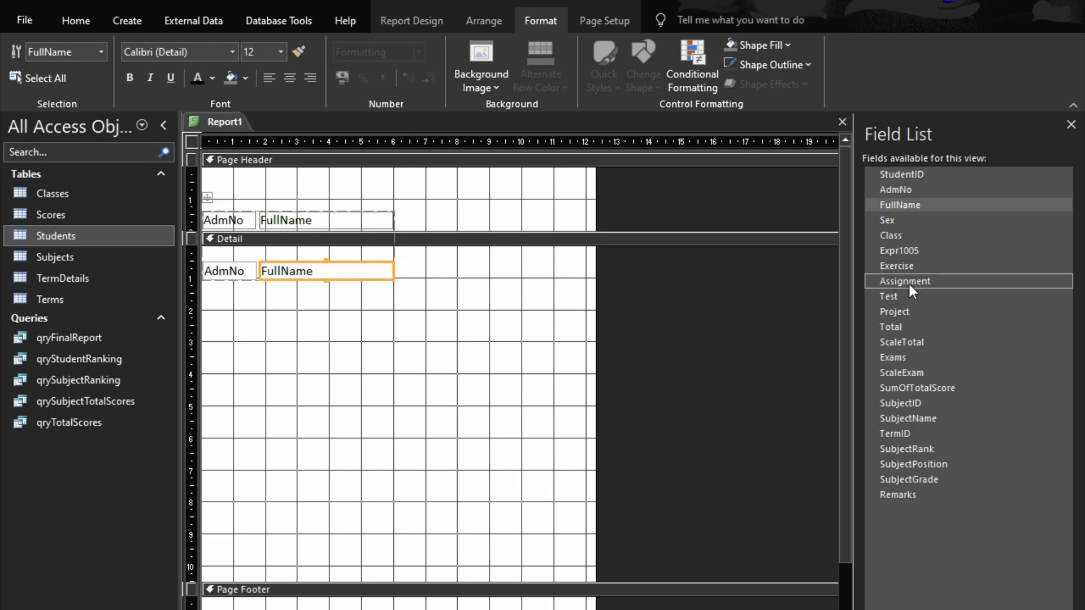
drag(893, 266, 394, 269)
drag(894, 281, 490, 270)
drag(891, 298, 593, 266)
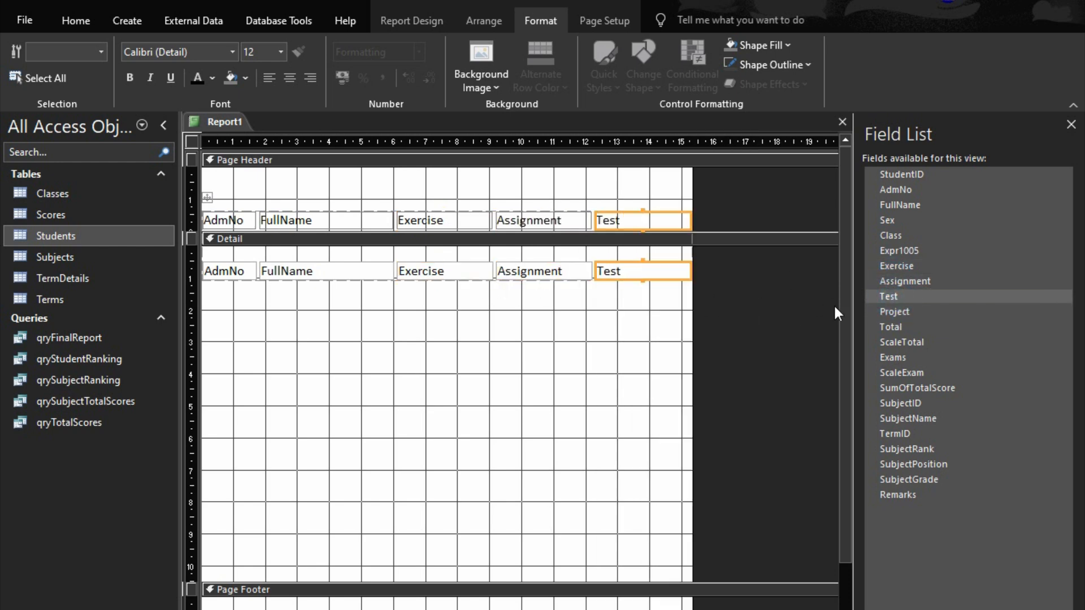
drag(881, 316, 663, 249)
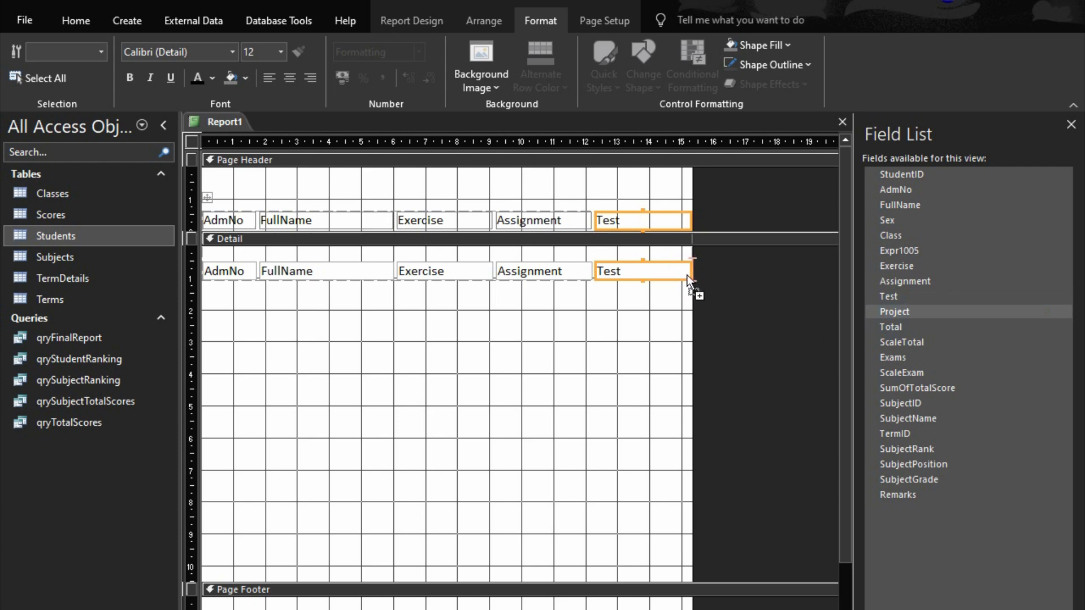
drag(883, 327, 783, 281)
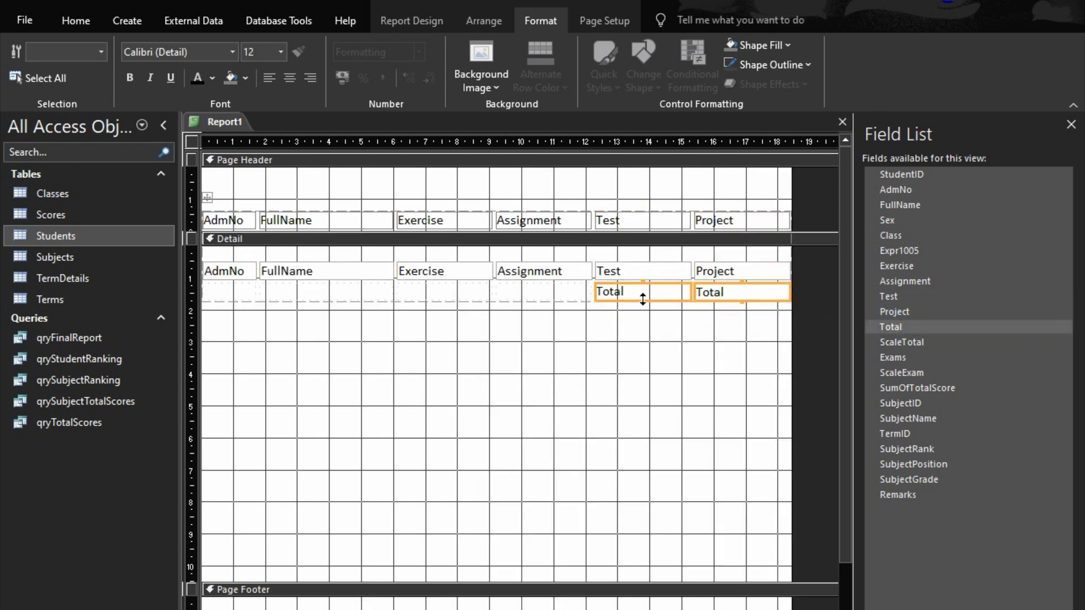
drag(620, 293, 794, 269)
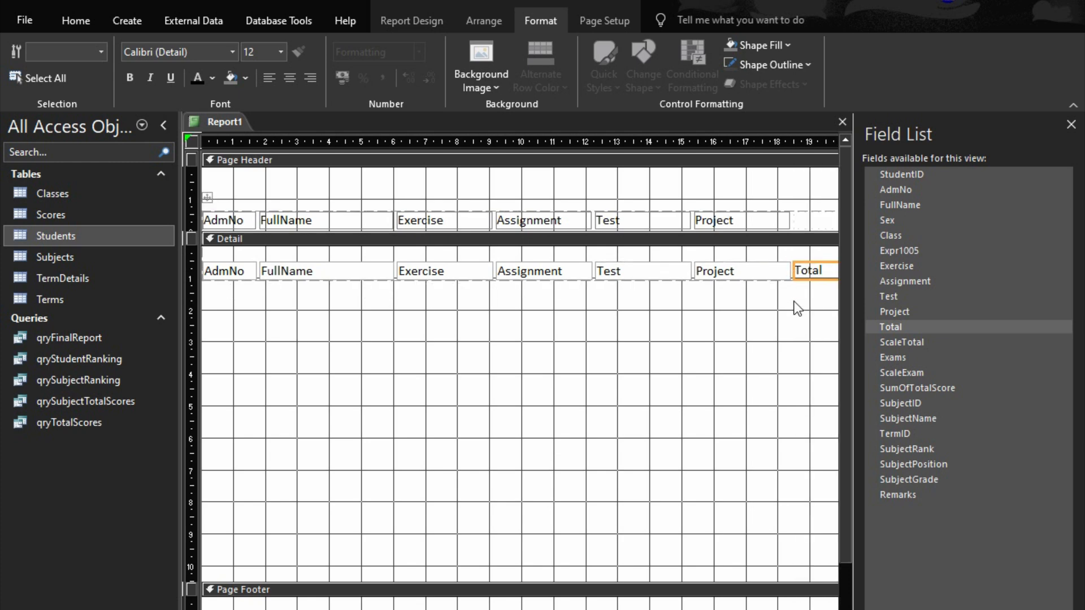
key(Delete)
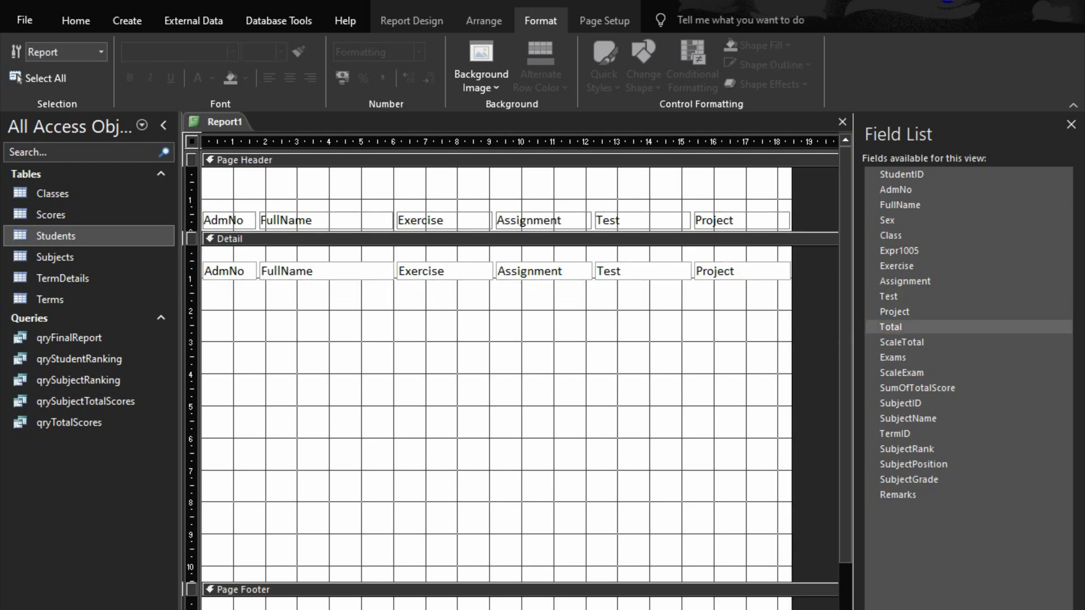
- Add the Total, ScaleTotal and Exams fields as columns after Project in the report's tabular layout
scroll(520, 373, right, 5)
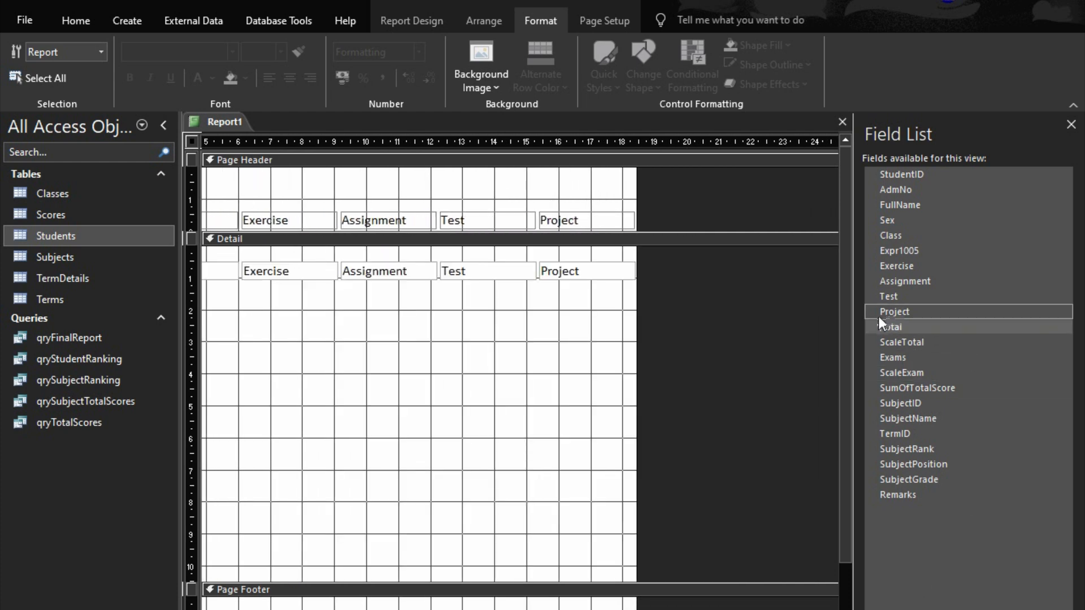
drag(890, 319, 636, 263)
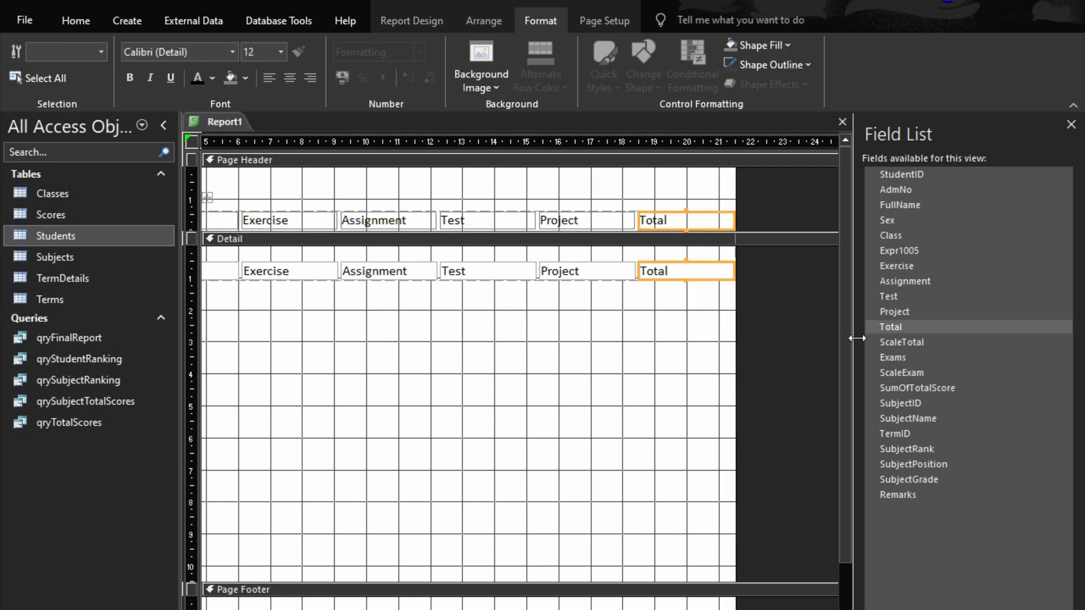
drag(903, 343, 804, 302)
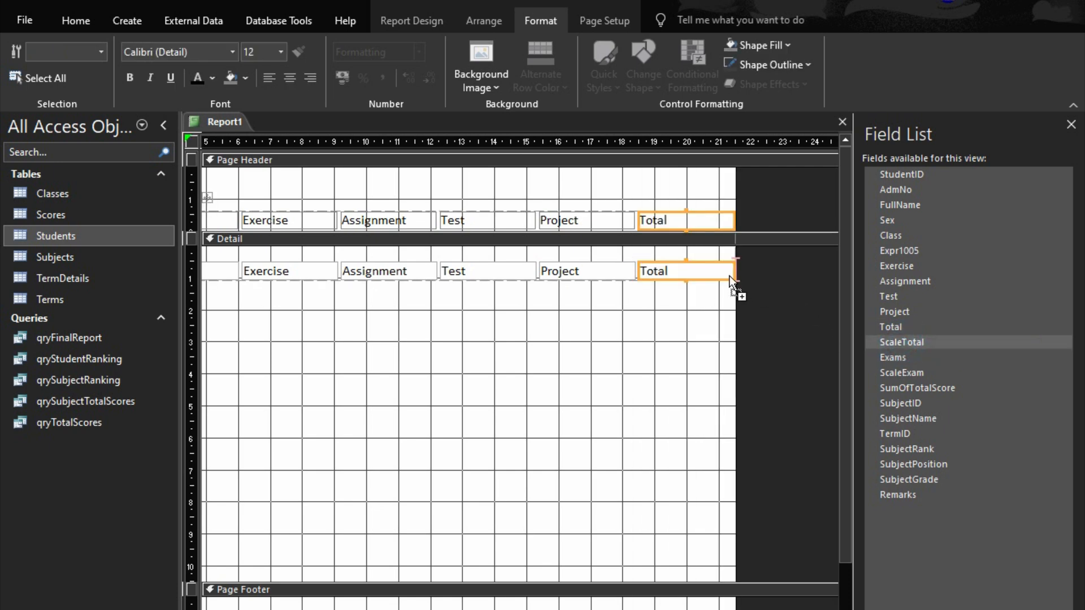
drag(735, 271, 735, 272)
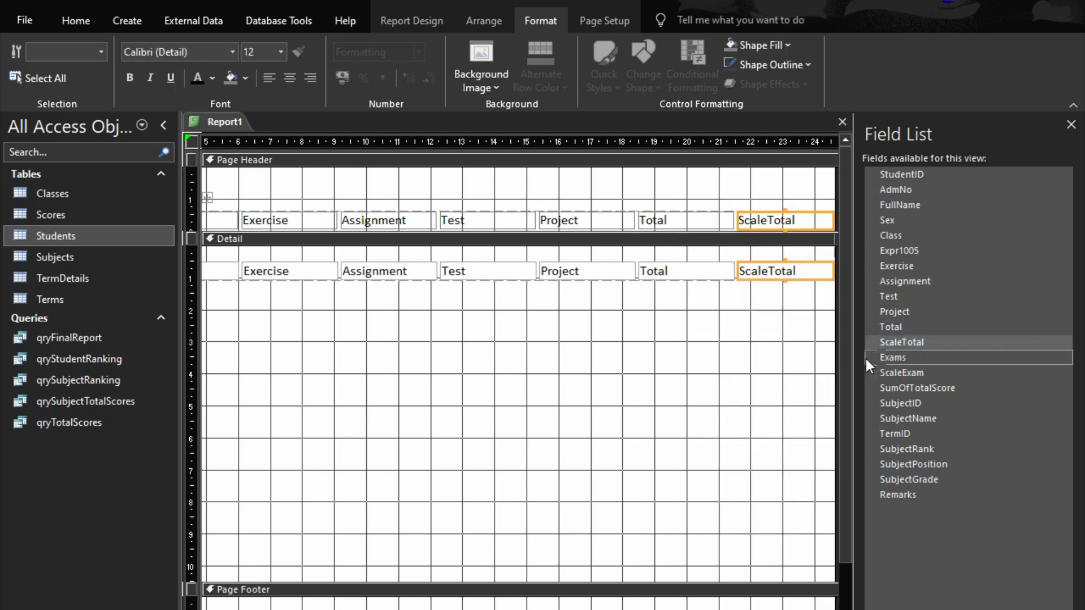
drag(565, 609, 667, 609)
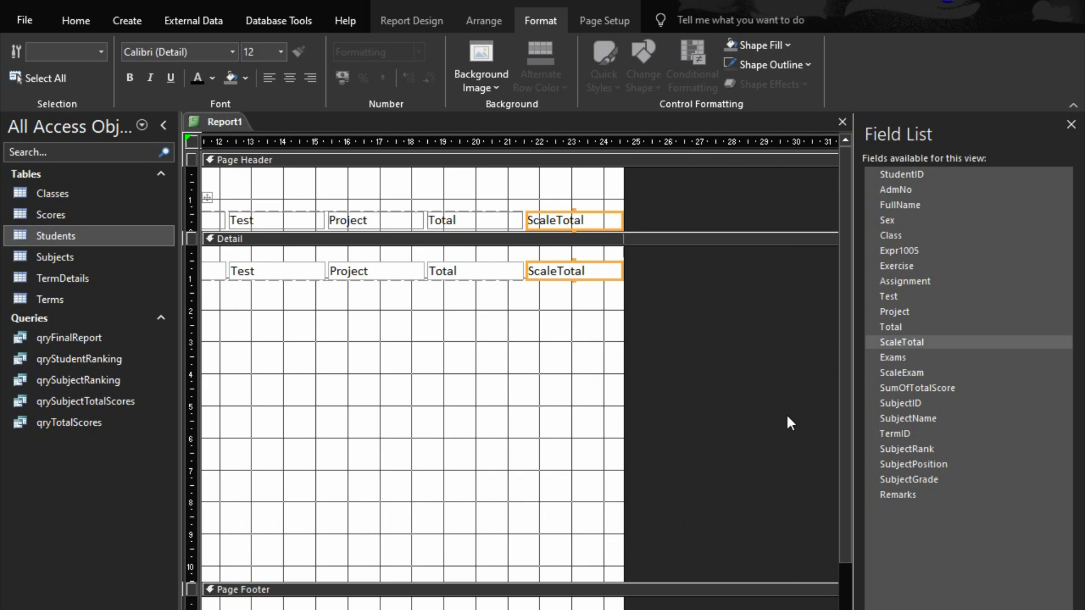
drag(893, 358, 622, 273)
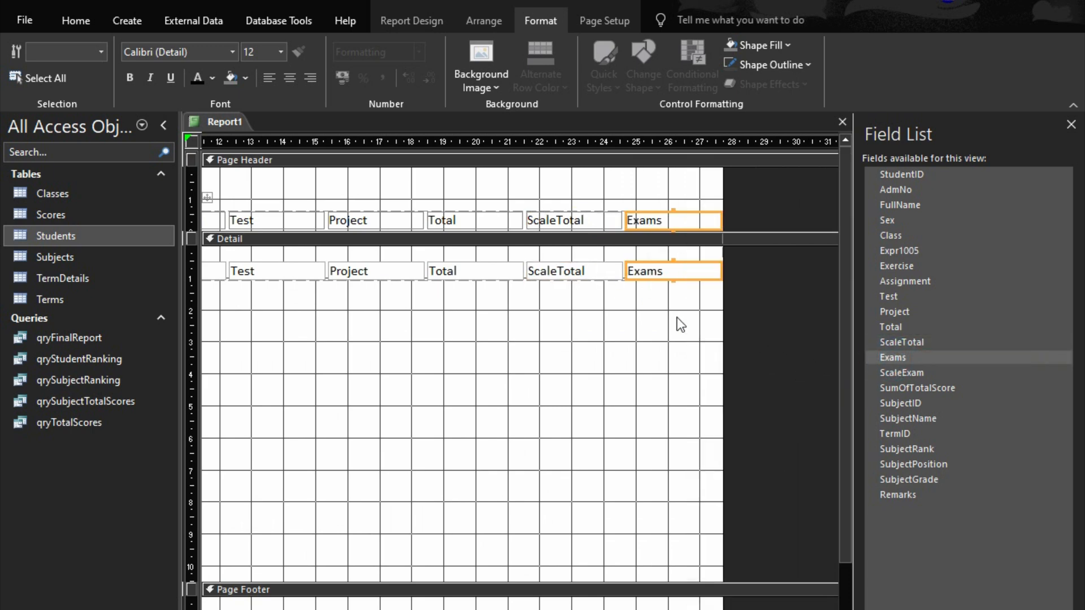
- Add the ScaleExam and SumOfTotalScore fields as columns after Exams, and insert SubjectName between FullName and Exercise
drag(910, 378, 719, 274)
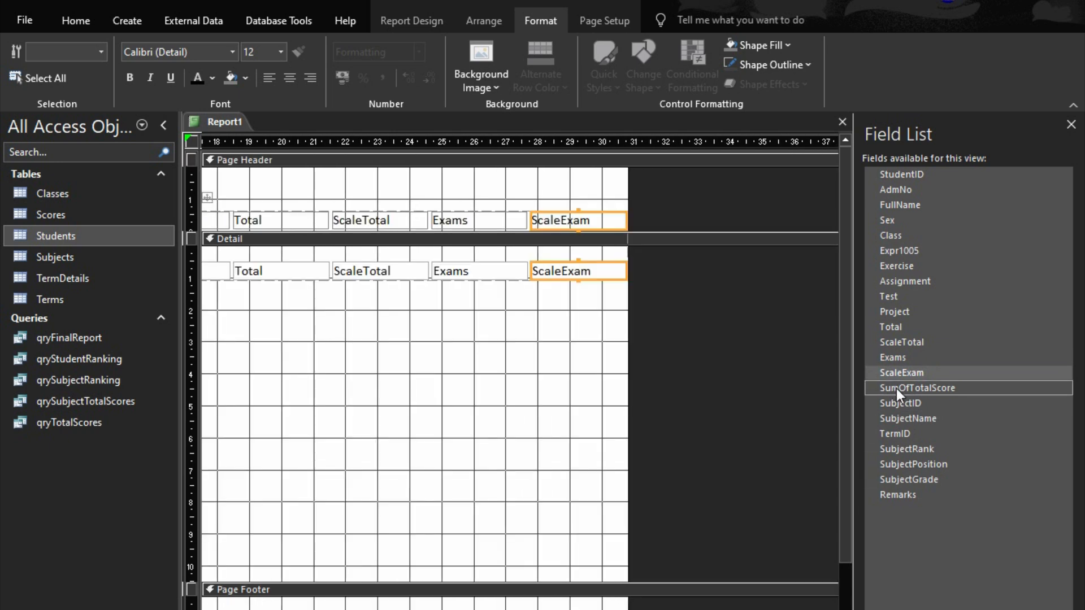
drag(896, 389, 720, 276)
drag(622, 269, 621, 269)
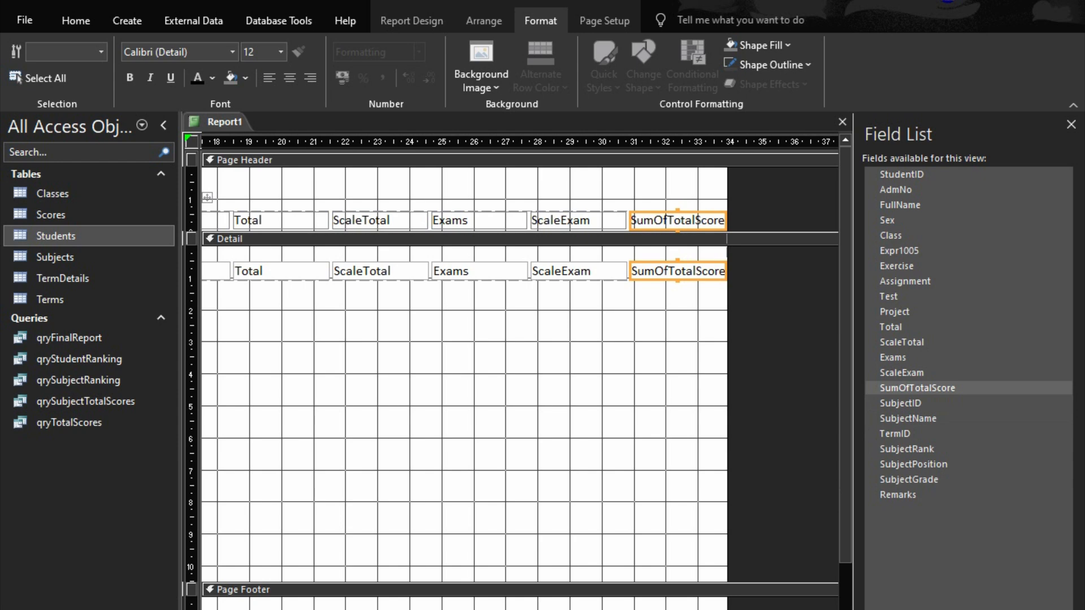
scroll(520, 373, left, 10)
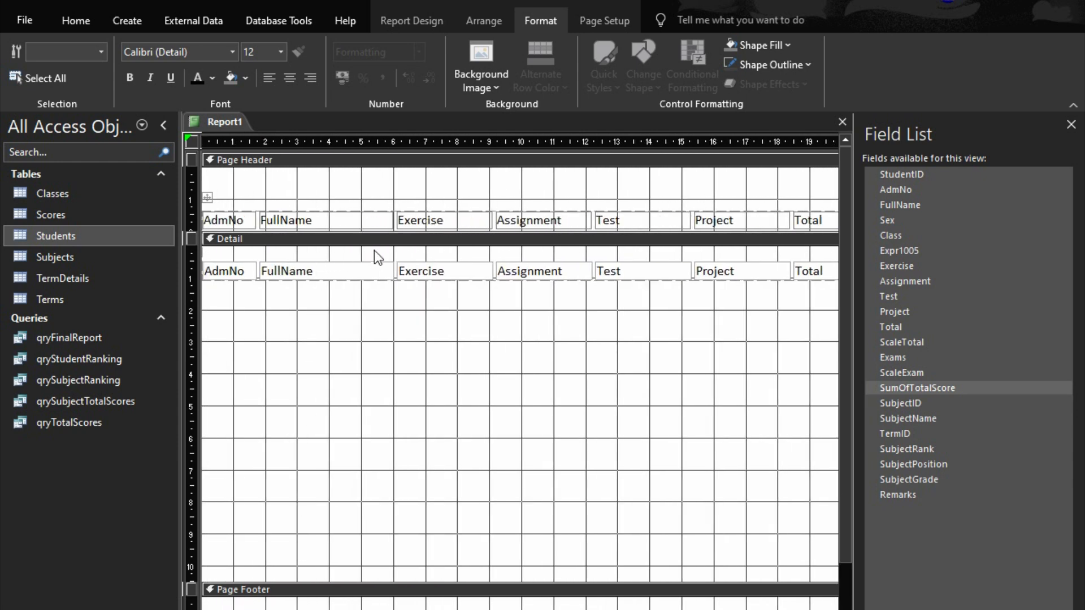
mouse_move(904, 419)
mouse_down()
mouse_move(918, 447)
mouse_move(905, 417)
mouse_move(808, 412)
mouse_move(411, 266)
mouse_move(394, 277)
mouse_move(399, 267)
mouse_up()
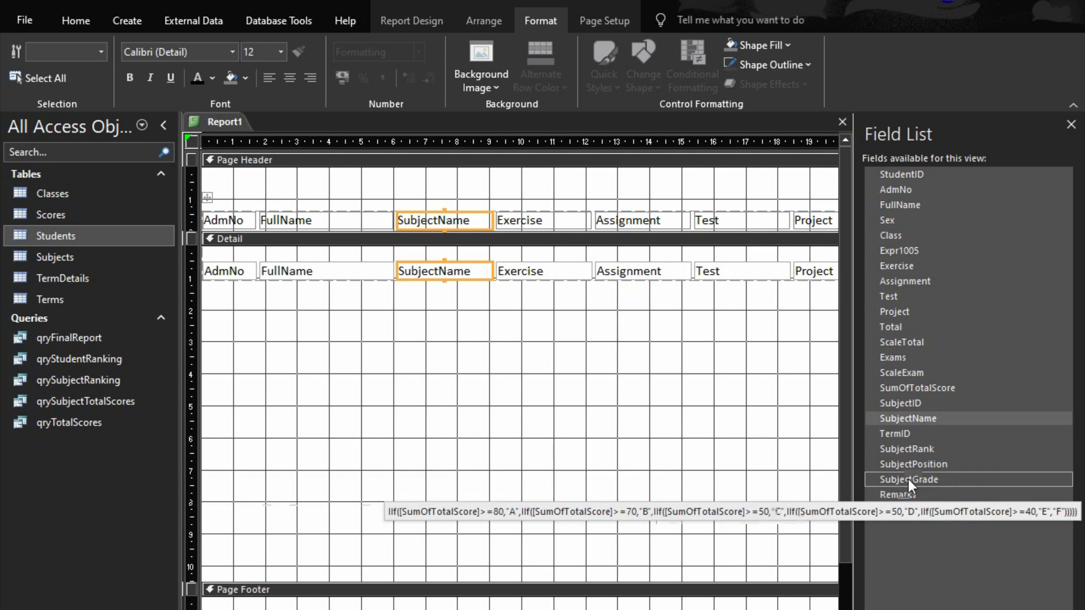
- Add the SubjectGrade, SubjectPosition and Remarks fields, in that order, as columns after SumOfTotalScore in the report layout
drag(396, 609, 712, 609)
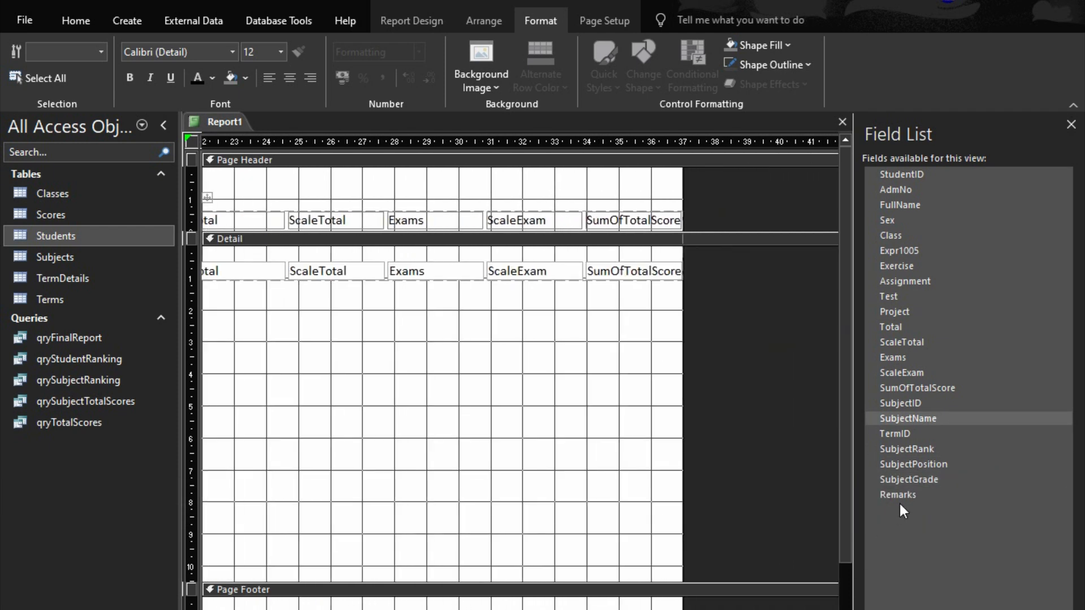
drag(916, 463, 685, 271)
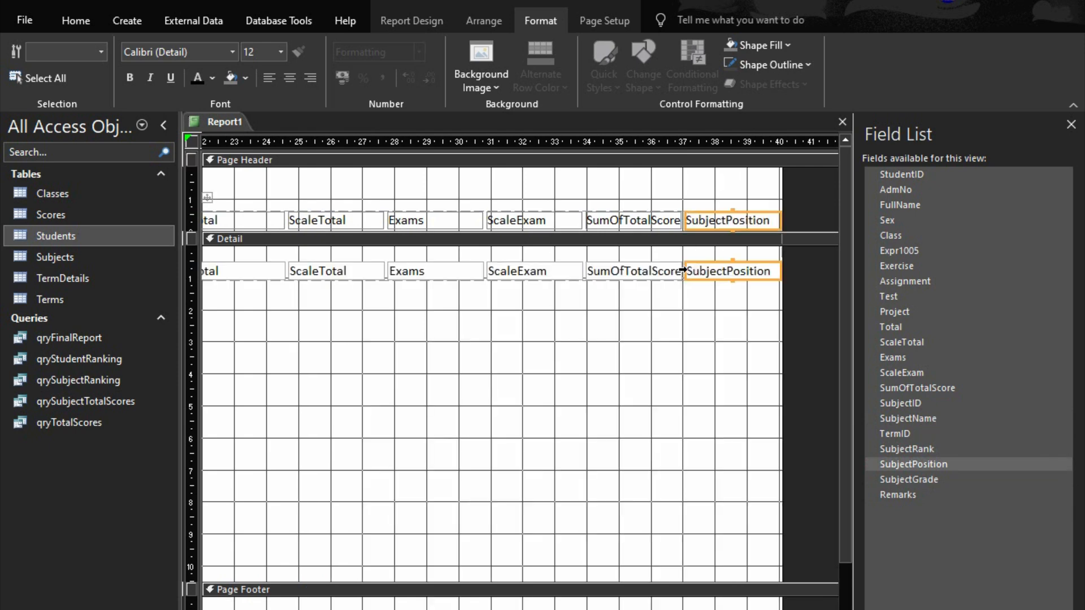
drag(887, 482, 798, 409)
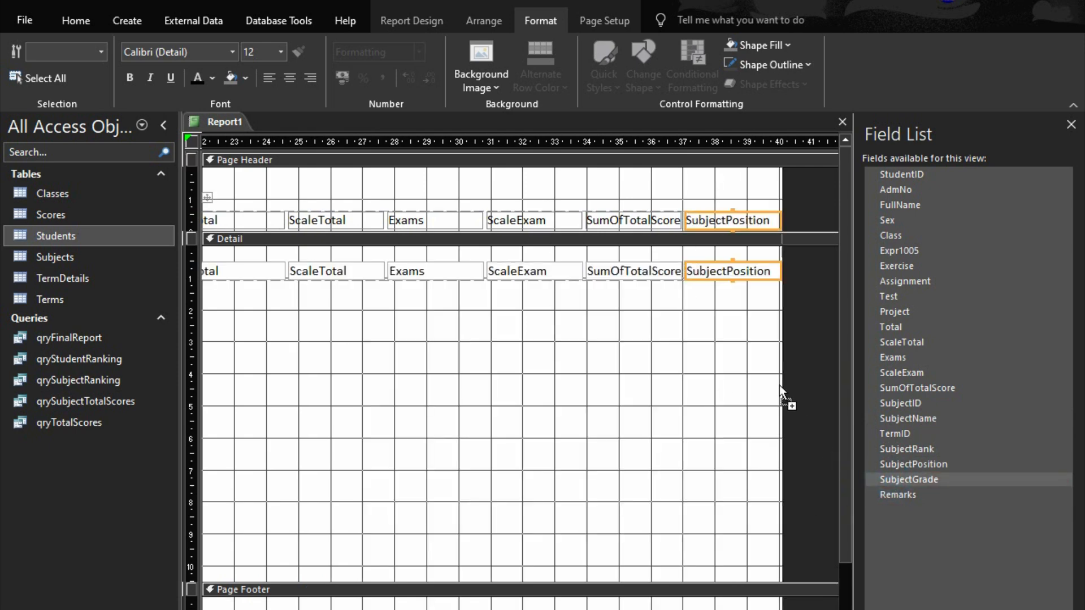
mouse_move(706, 284)
mouse_down()
mouse_move(676, 272)
mouse_move(689, 273)
mouse_up()
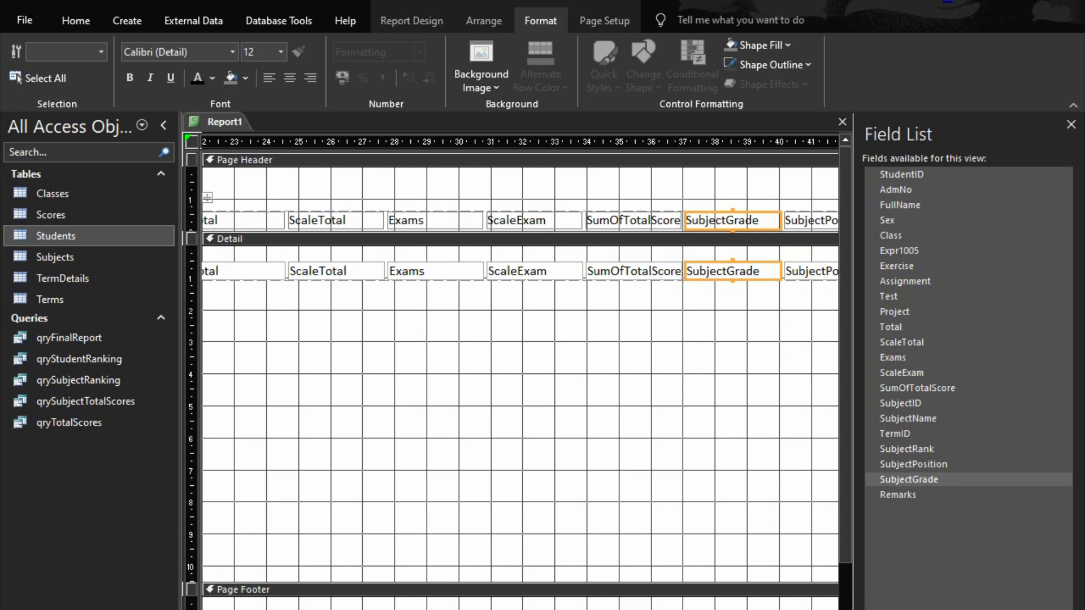
scroll(520, 373, right, 5)
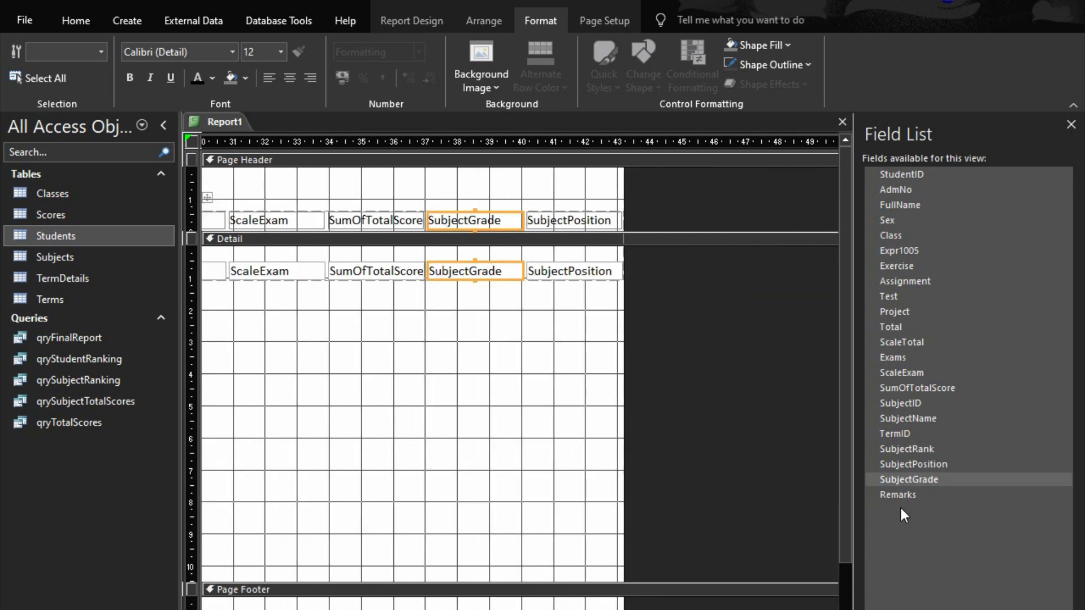
drag(897, 494, 734, 426)
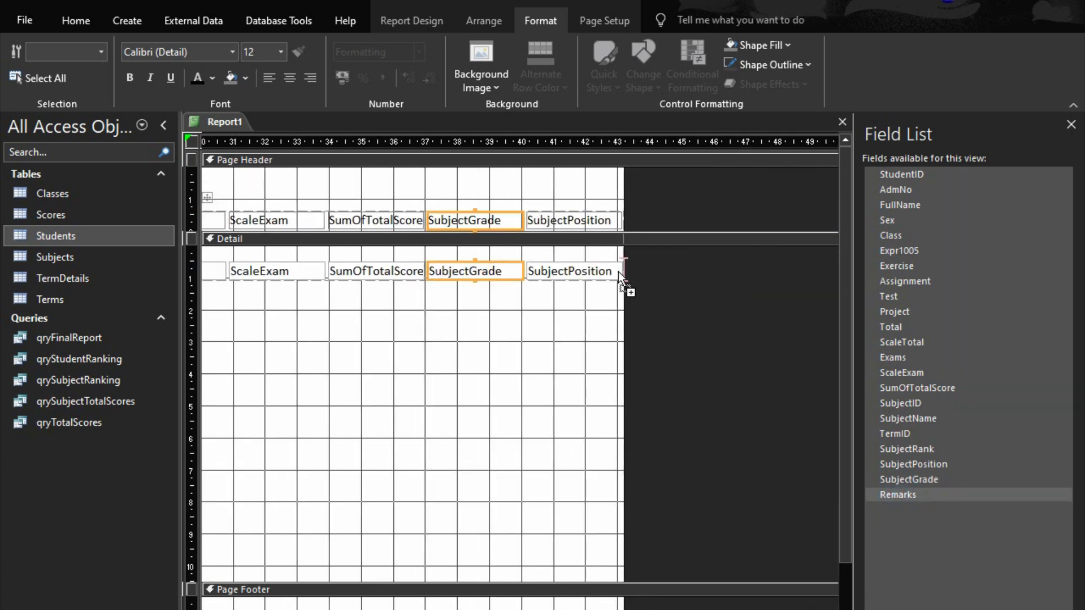
drag(619, 271, 618, 270)
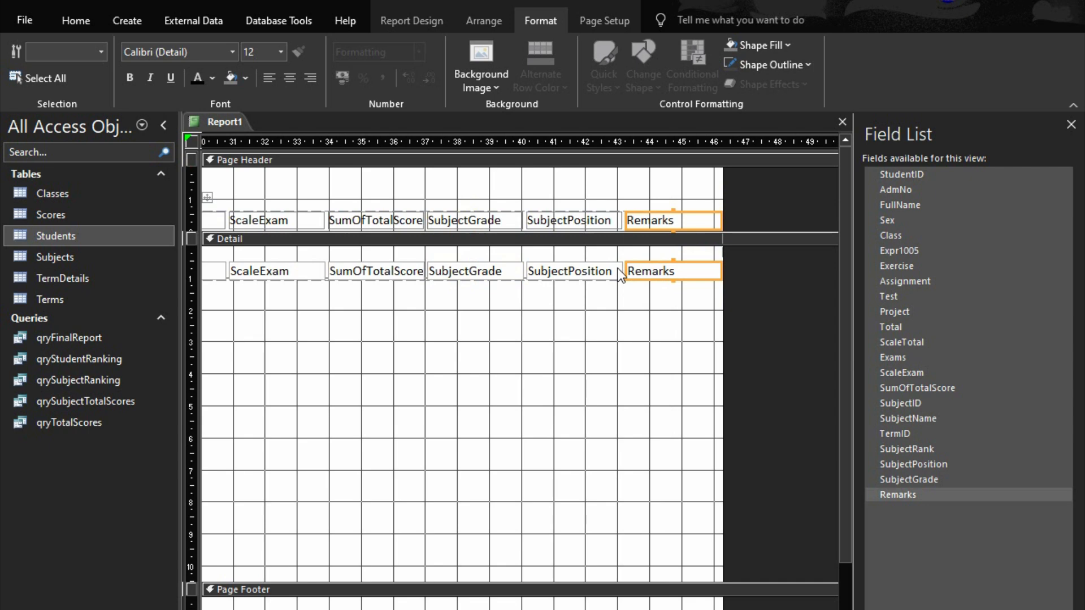
- Set the control padding of the entire tabular layout to None
scroll(520, 373, left, 15)
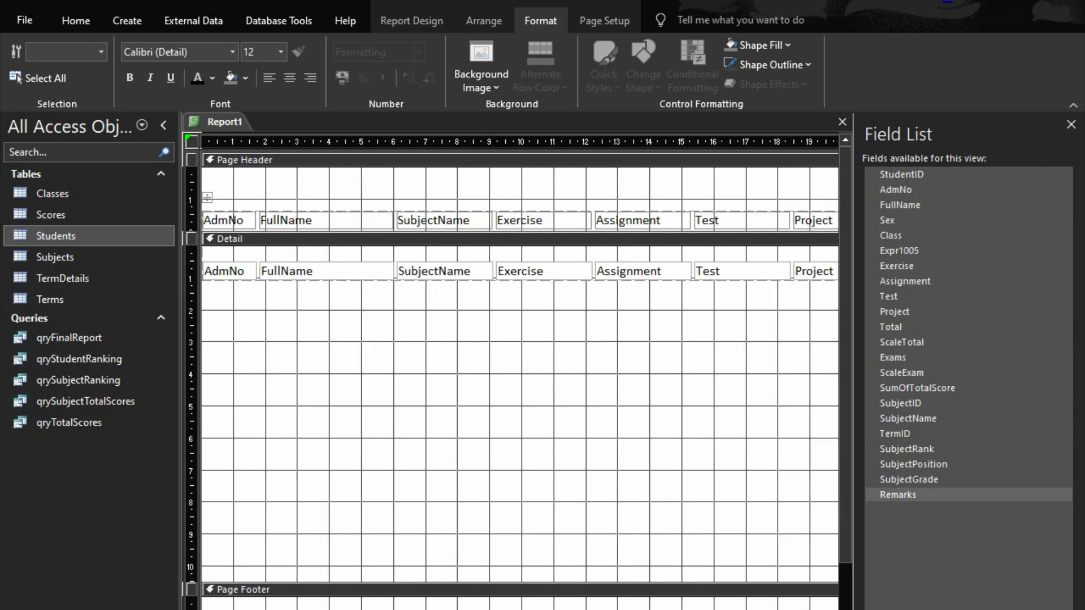
click(208, 192)
click(221, 215)
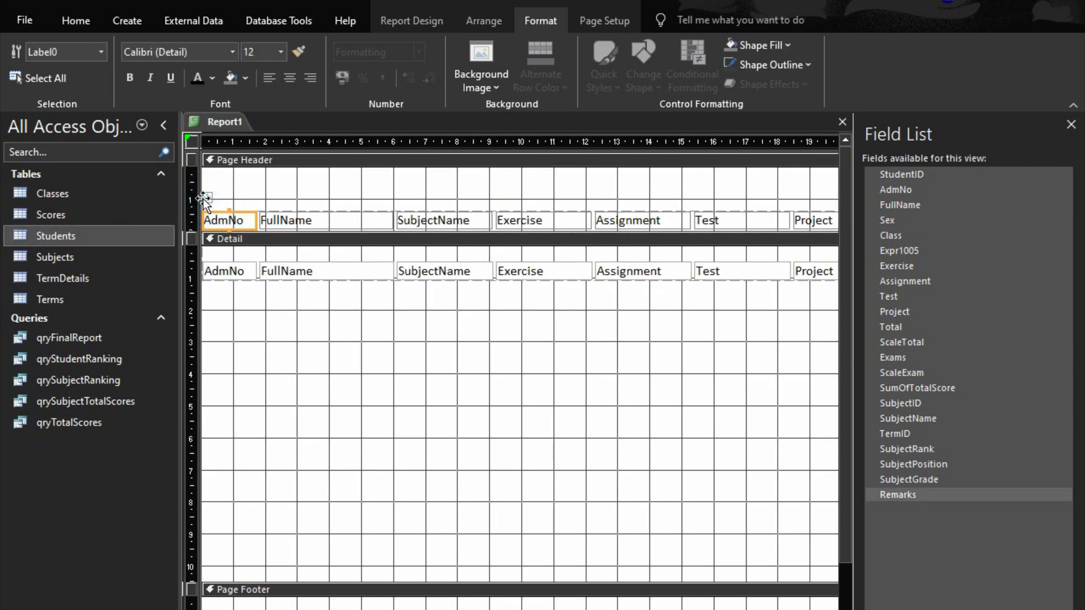
click(208, 198)
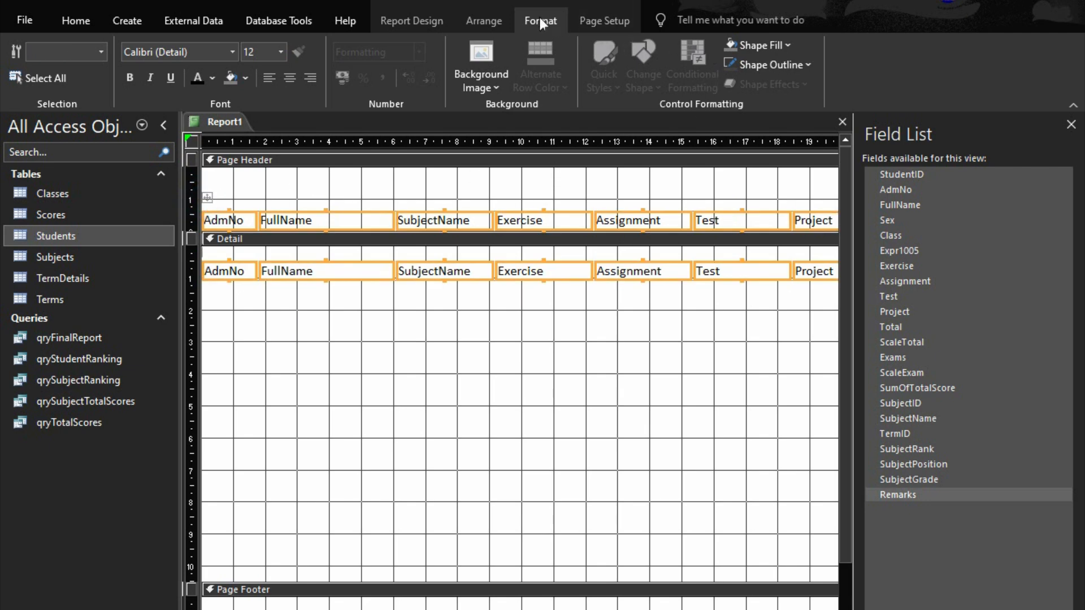
click(480, 18)
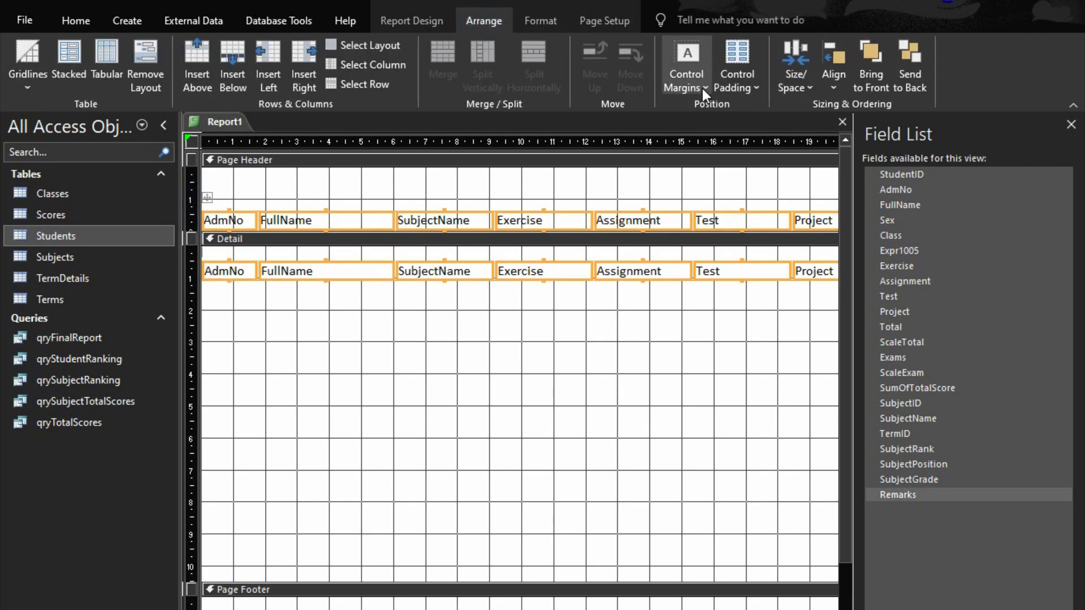
click(730, 85)
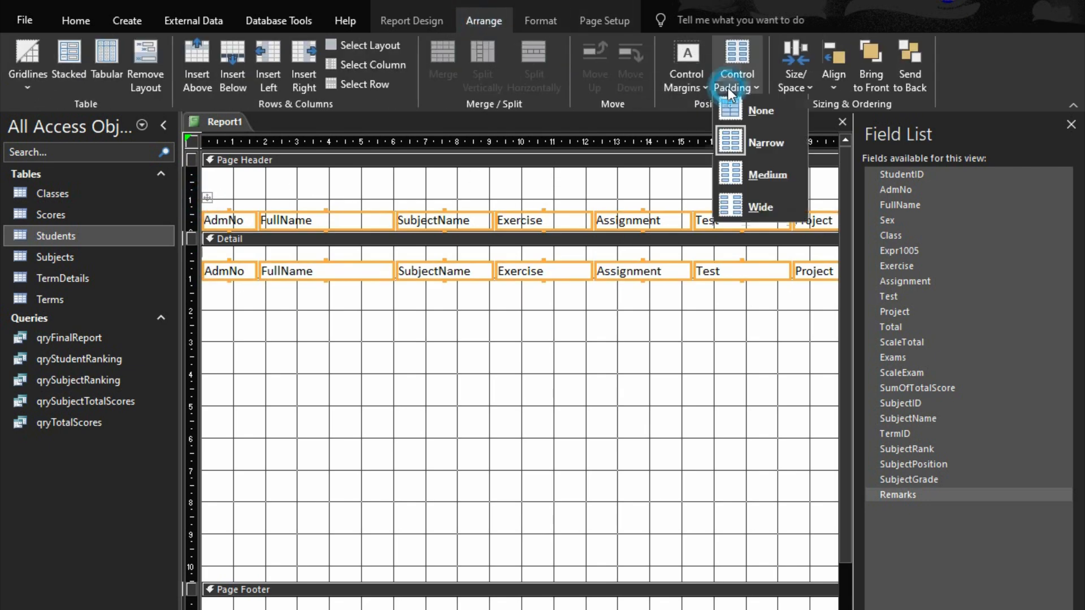
click(753, 115)
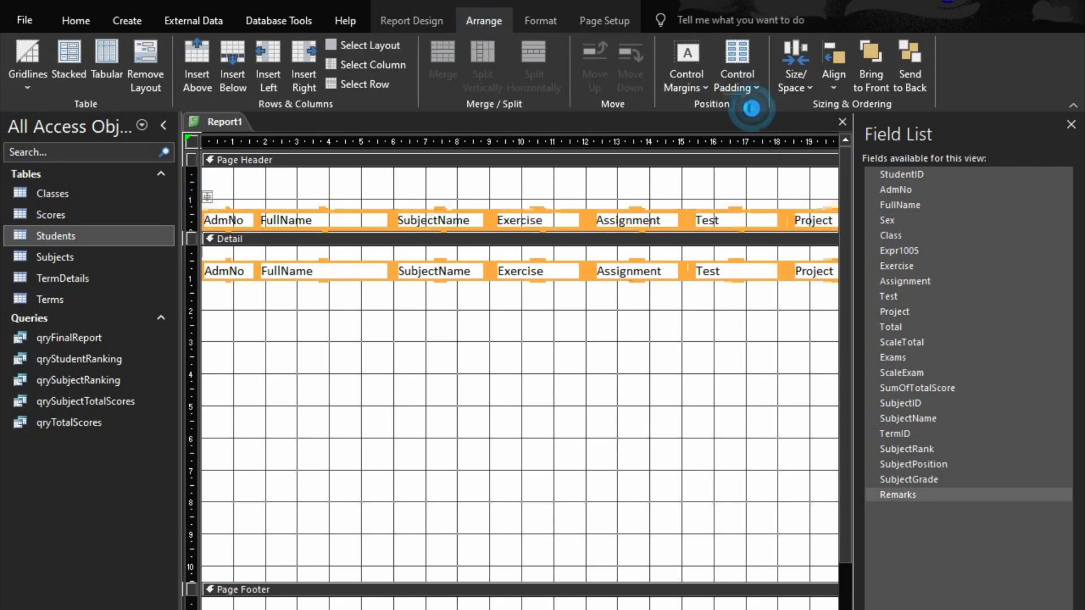
click(373, 310)
- Move the row of field controls up to the upper edge of the Detail section
click(364, 266)
click(367, 297)
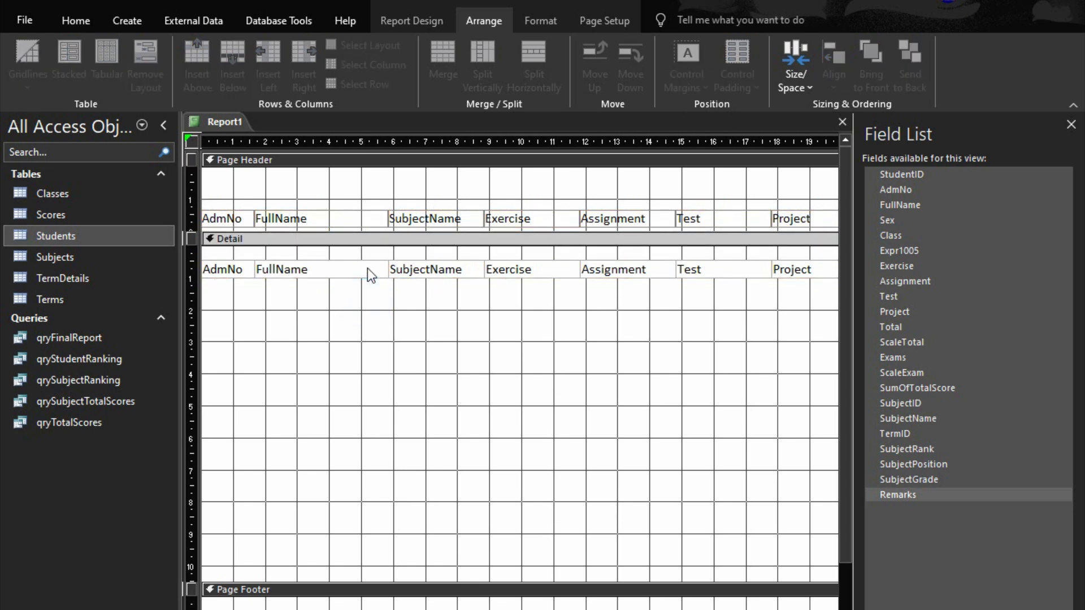
drag(359, 267, 369, 246)
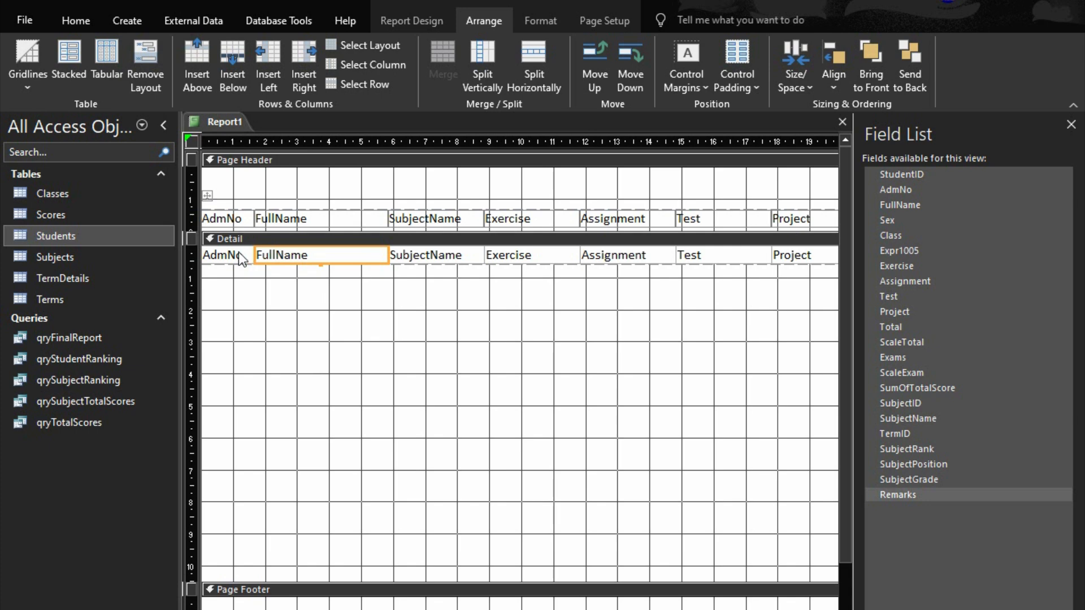
- Add spaces to the page header labels so they read Adm No, Full Name and Subject Name
click(226, 218)
click(226, 218)
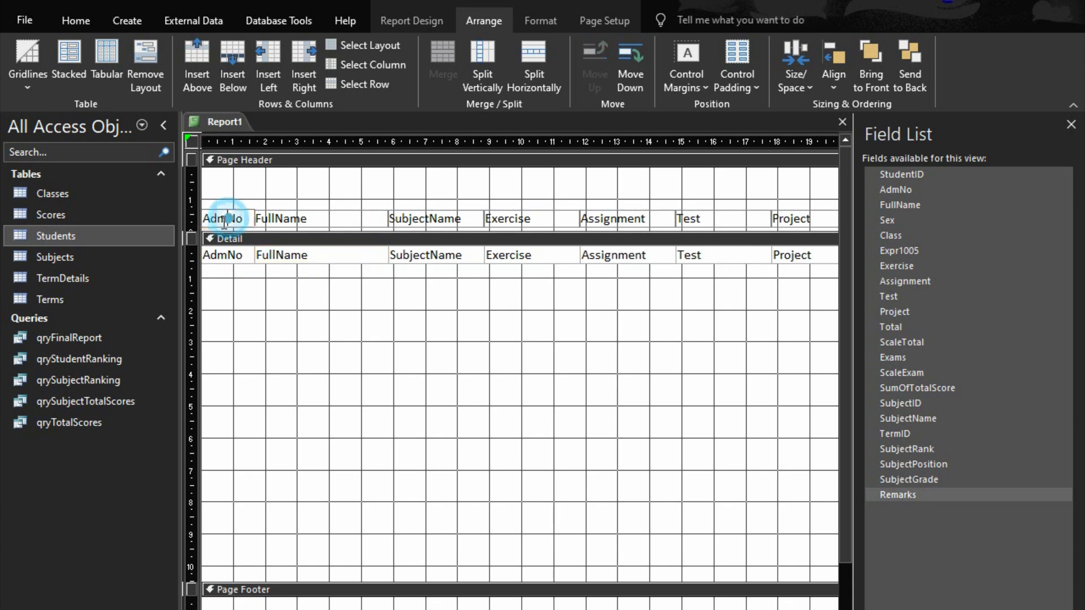
click(288, 218)
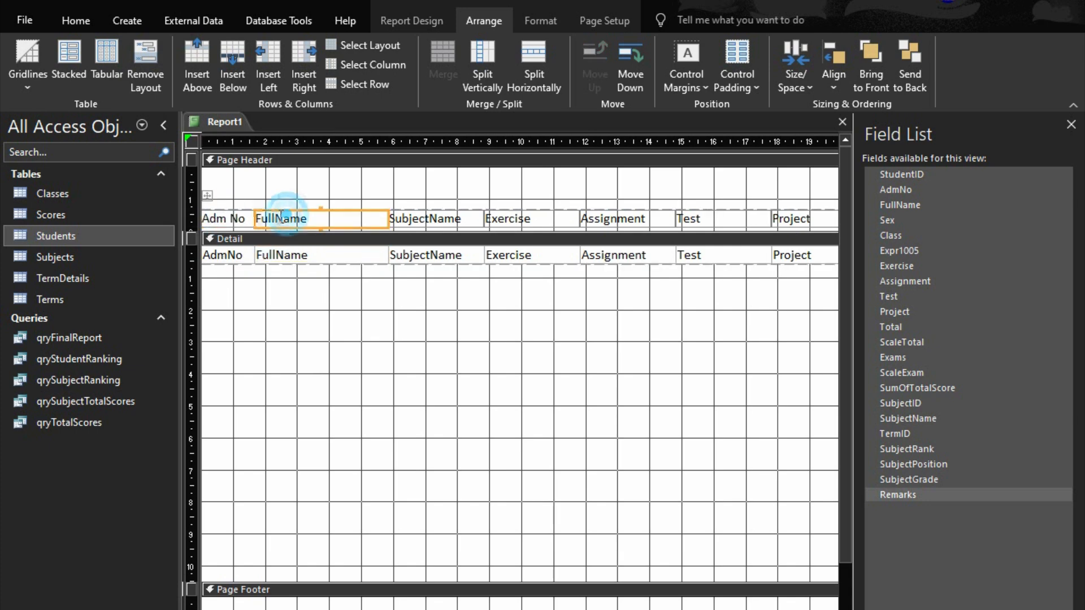
click(275, 217)
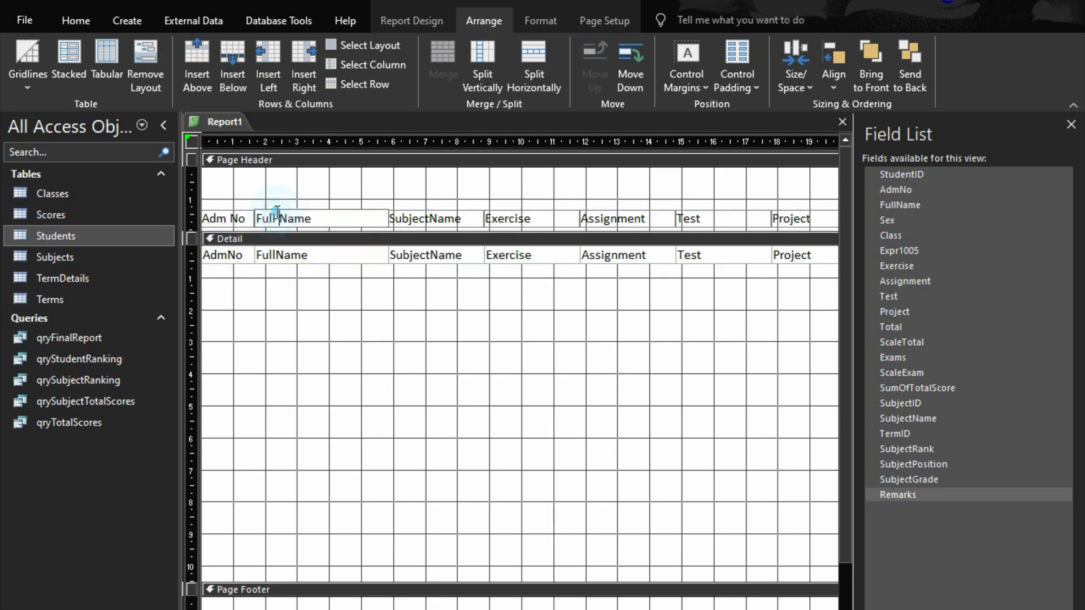
click(436, 218)
click(431, 218)
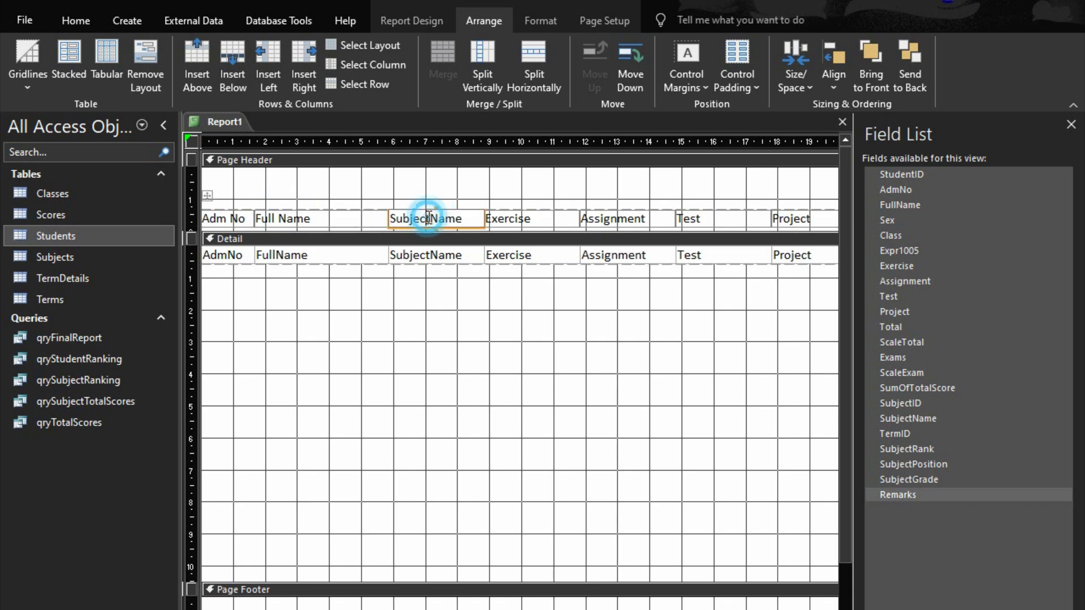
- Narrow the Exercise column to about 1.2 cm and change its page header label to Exx
click(530, 221)
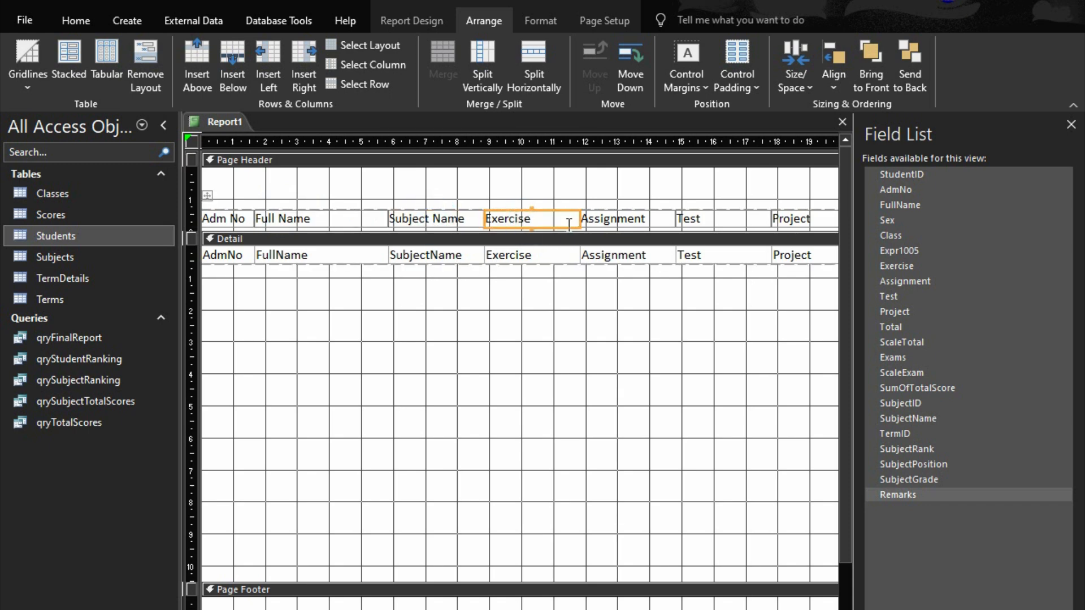
drag(567, 224, 519, 224)
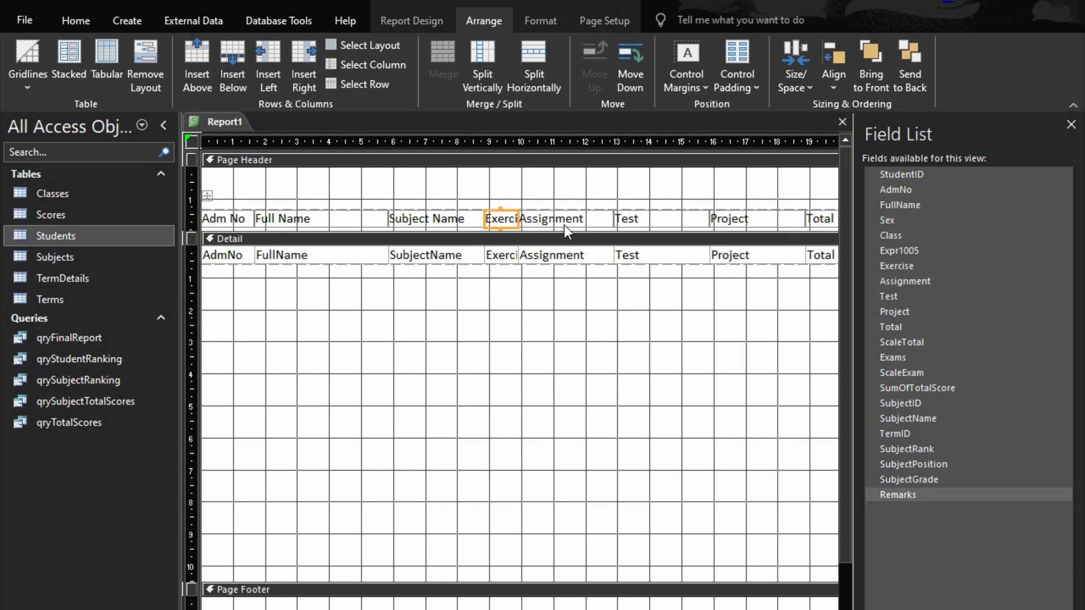
click(498, 221)
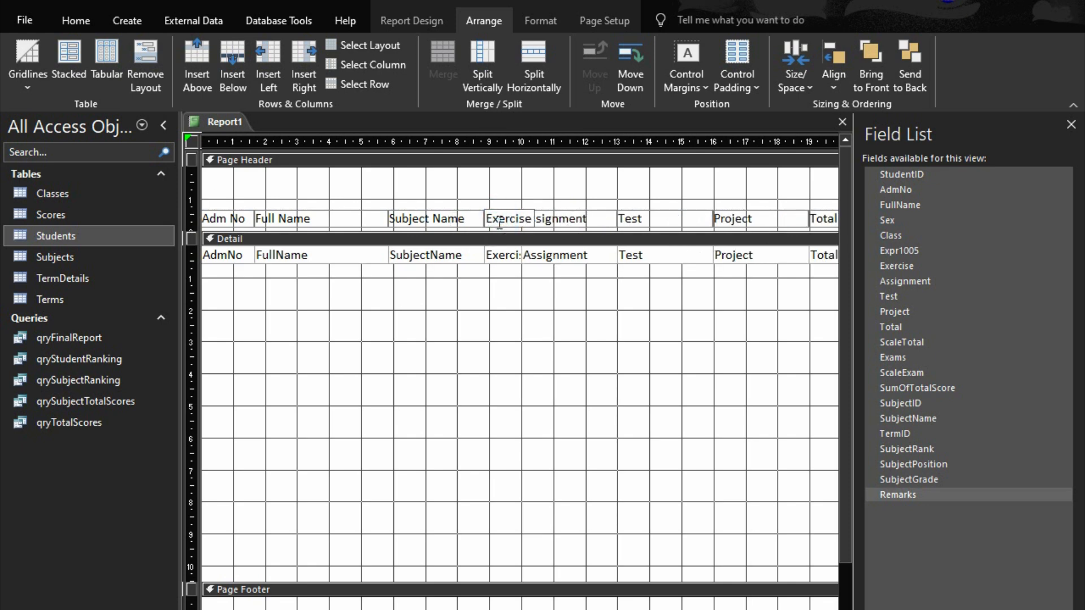
text(x)
key(Delete)
key(Delete)
key(Delete)
key(Delete)
key(Delete)
key(Delete)
click(577, 359)
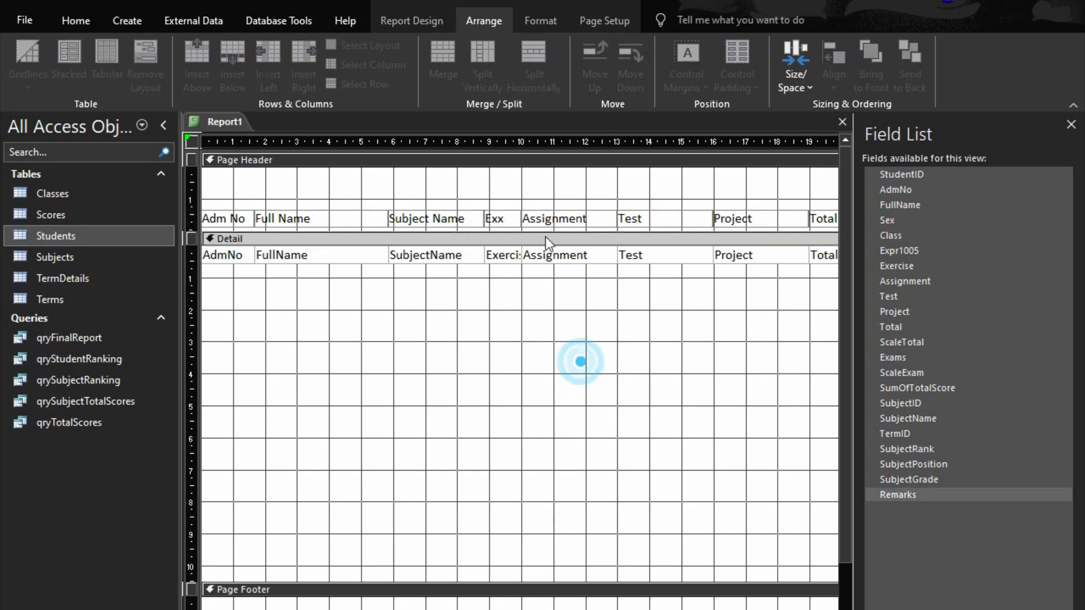
- Resize the Assignment, Test and Project columns, header labels included, to the same narrow width as the Exercise column
click(559, 220)
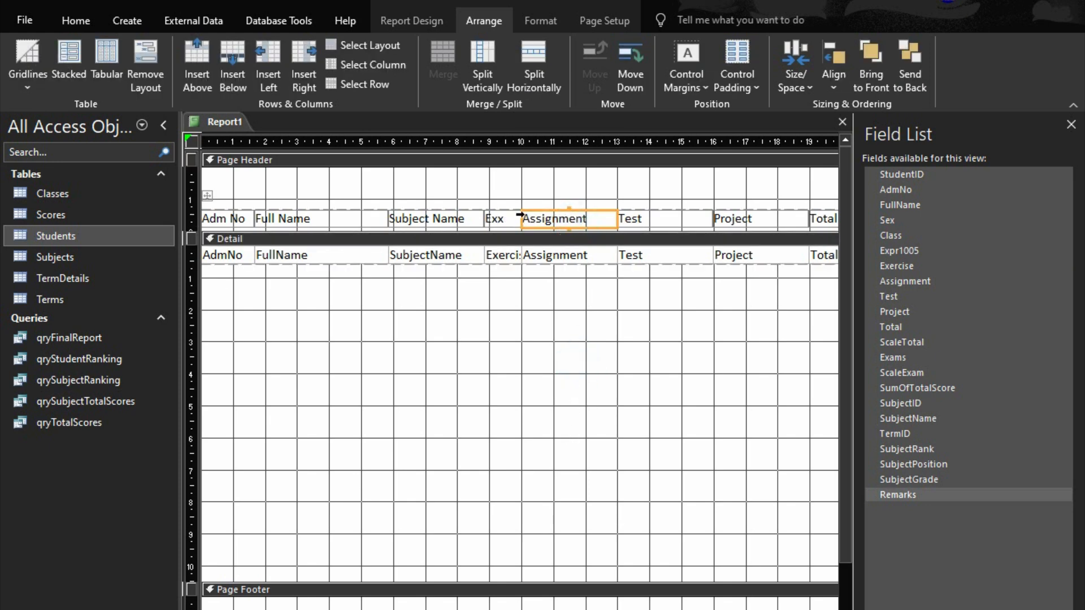
drag(507, 199, 849, 266)
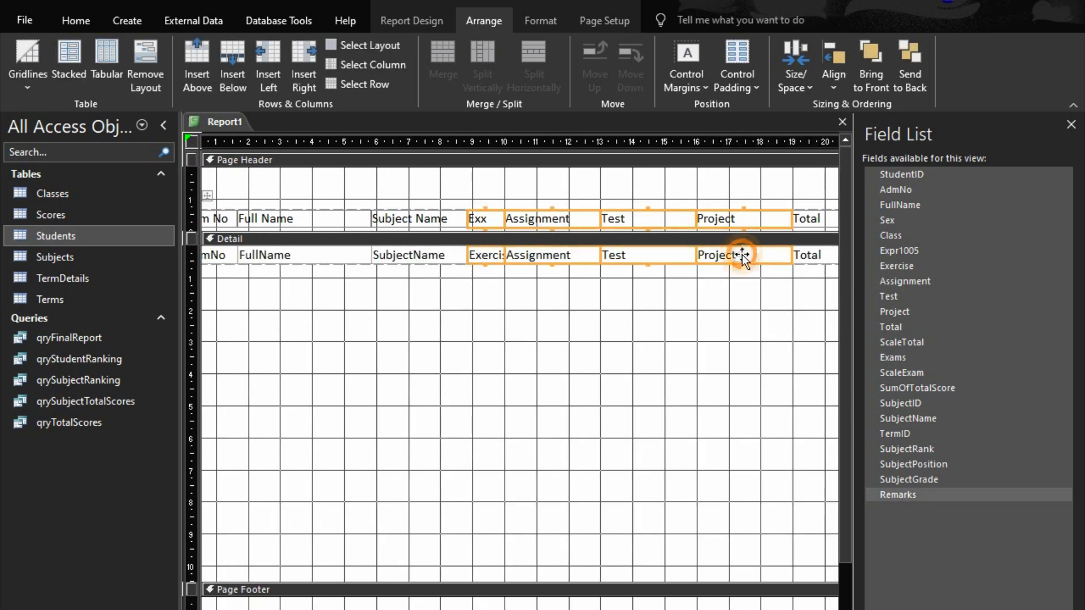
right_click(741, 255)
mouse_move(831, 567)
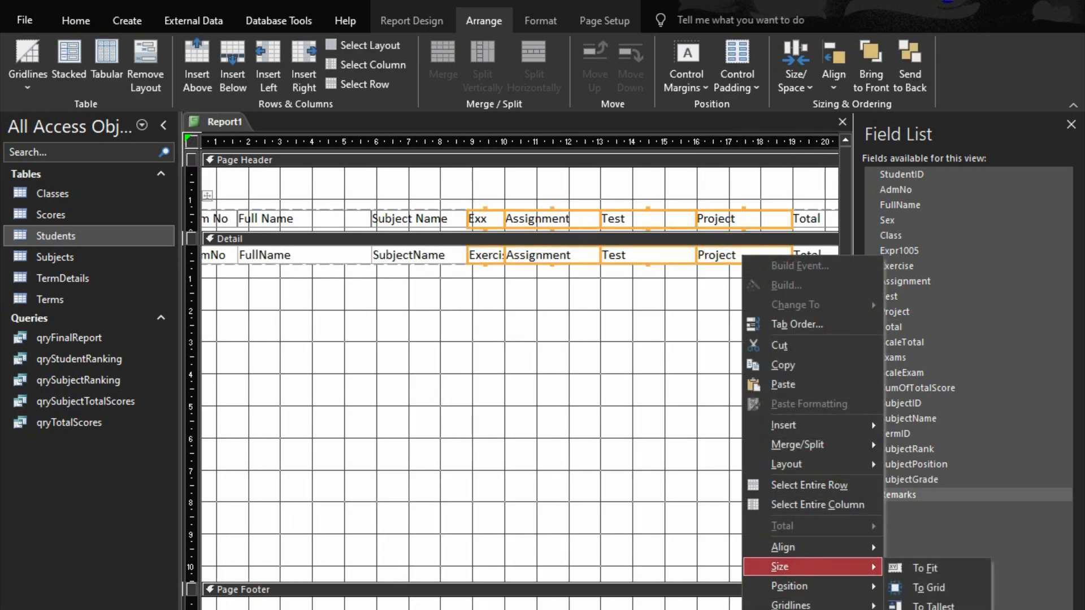
click(925, 568)
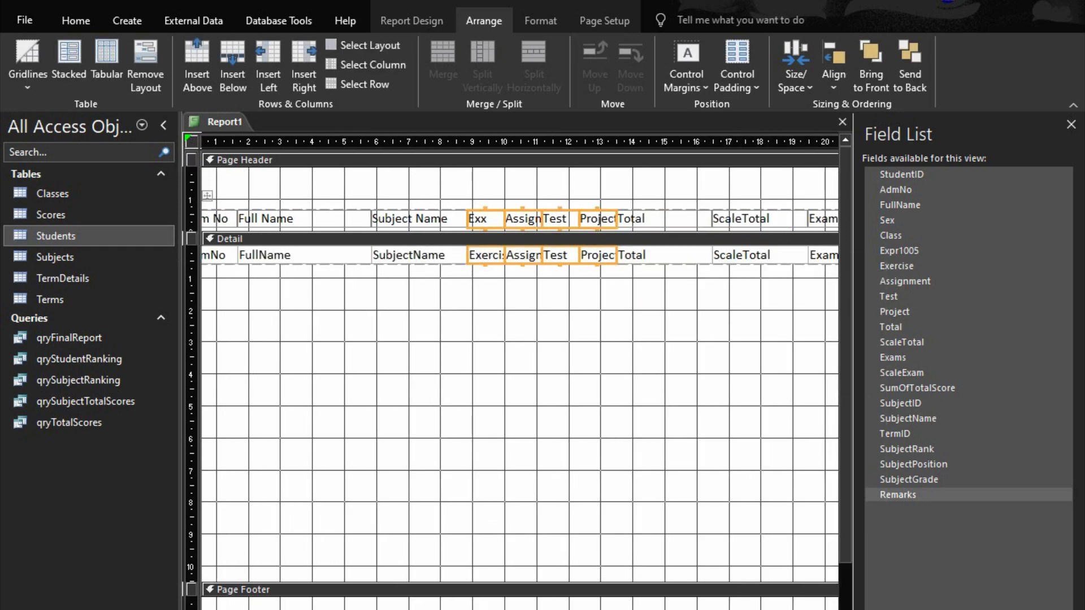
- Narrow the Exams column to about 1.5 cm and match the Total and ScaleTotal columns, header labels included, to that width
scroll(420, 257, right, 5)
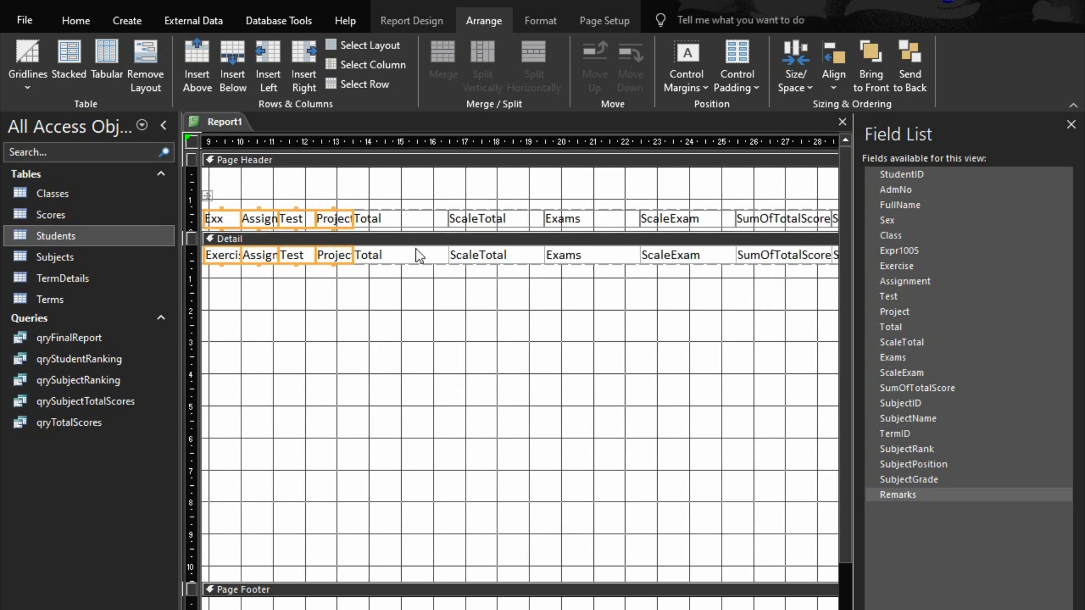
drag(405, 295, 584, 213)
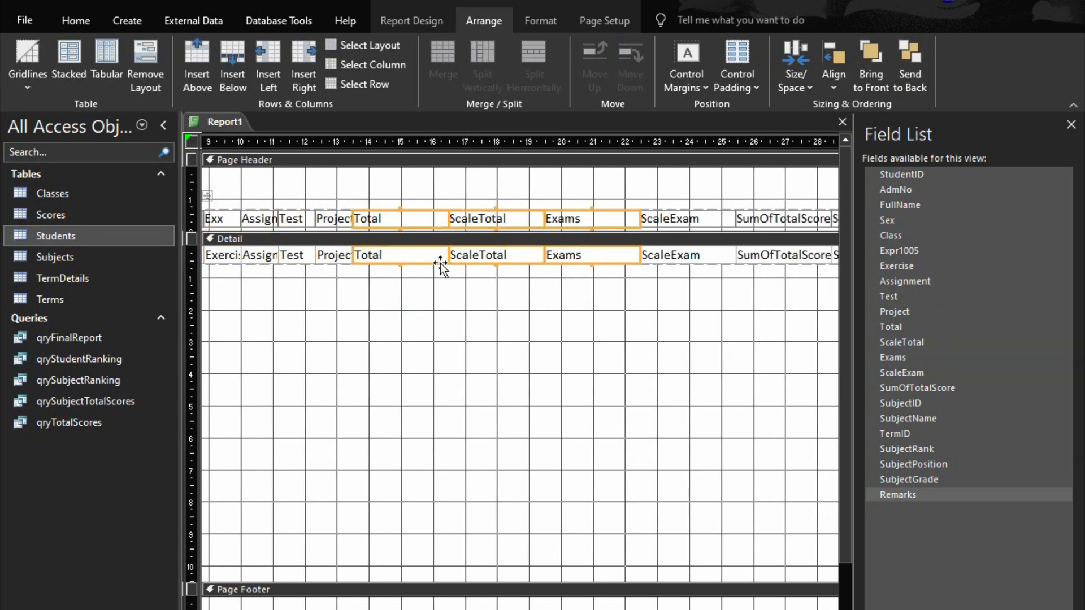
drag(447, 257, 398, 257)
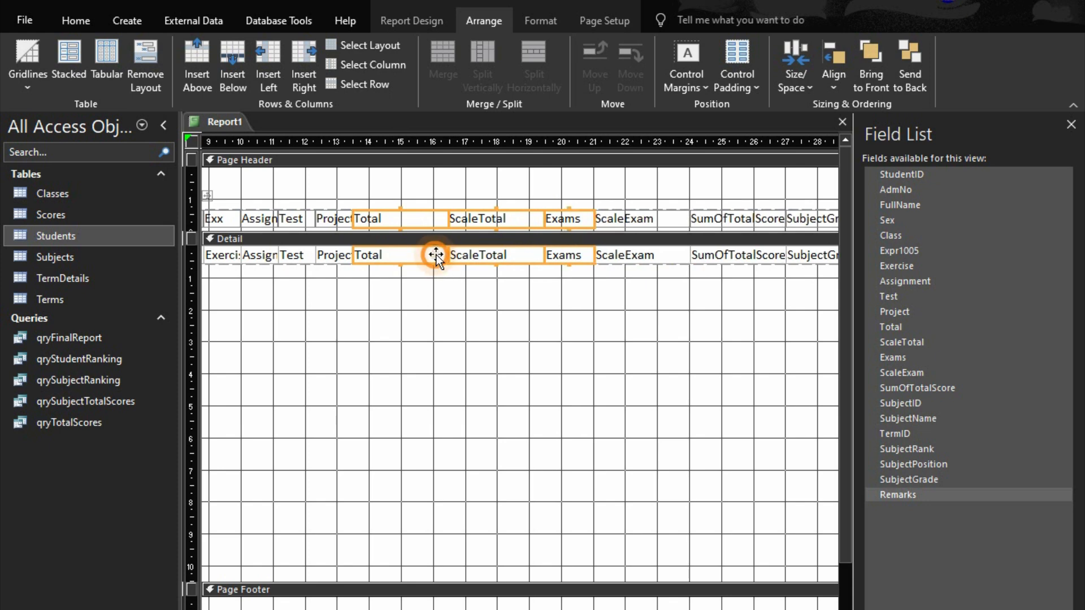
right_click(439, 260)
mouse_move(541, 570)
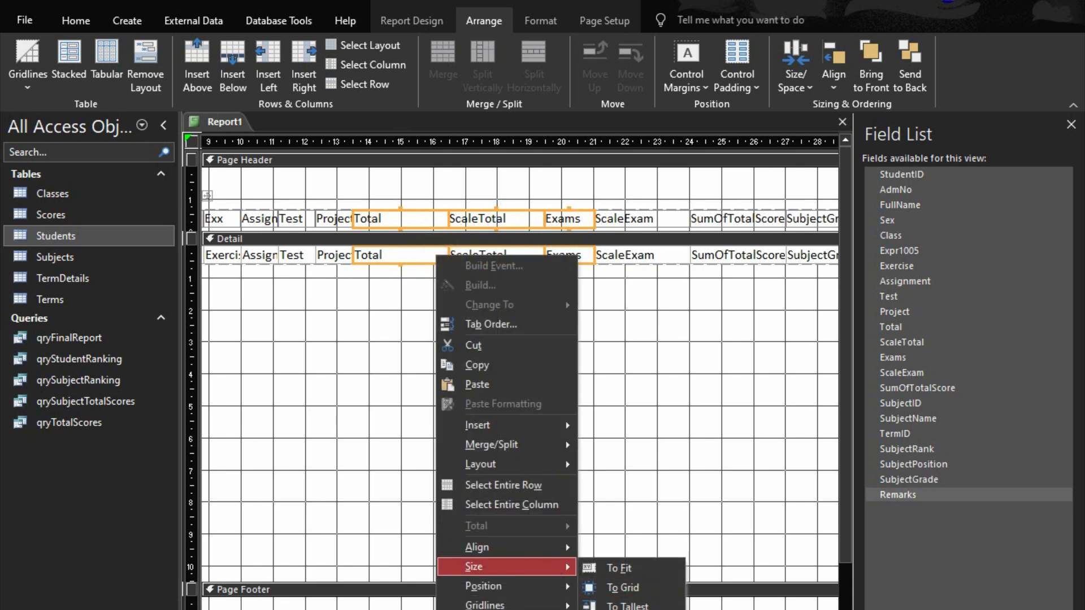
click(628, 609)
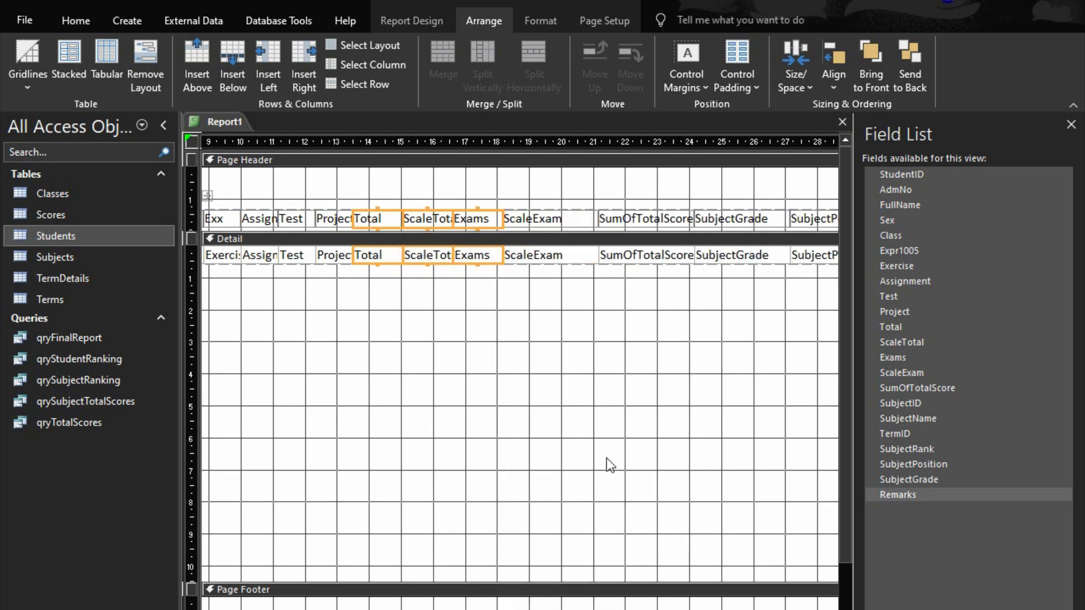
right_click(549, 256)
drag(507, 293, 500, 250)
right_click(500, 251)
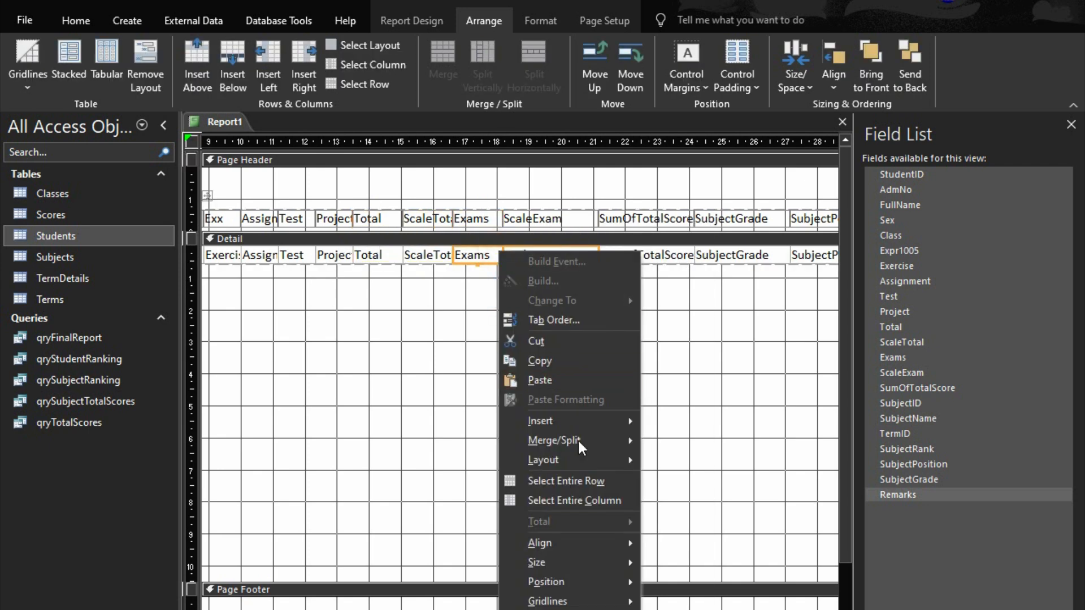
click(332, 529)
- Narrow the ScaleExam column to about 1.8 cm
click(522, 253)
key(shift+Left)
key(shift+Left)
key(shift+Left)
key(shift+Left)
key(shift+Left)
key(shift+Left)
key(shift+Left)
key(shift+Left)
key(shift+Left)
key(shift+Left)
key(shift+Left)
key(shift+Left)
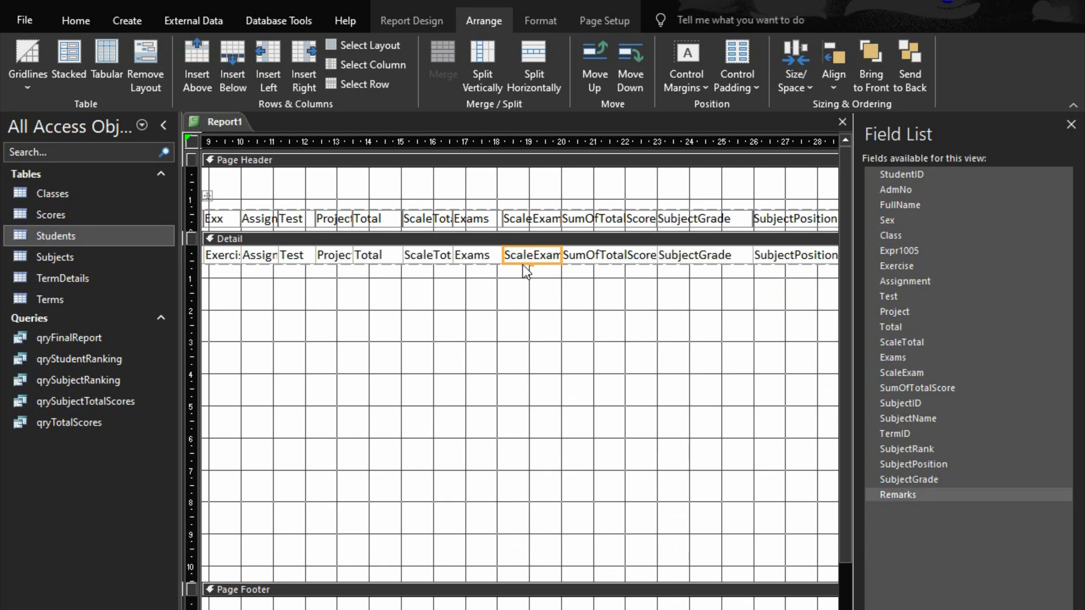
- Change the ScaleExam page header label to Scal Exam
click(529, 226)
click(500, 426)
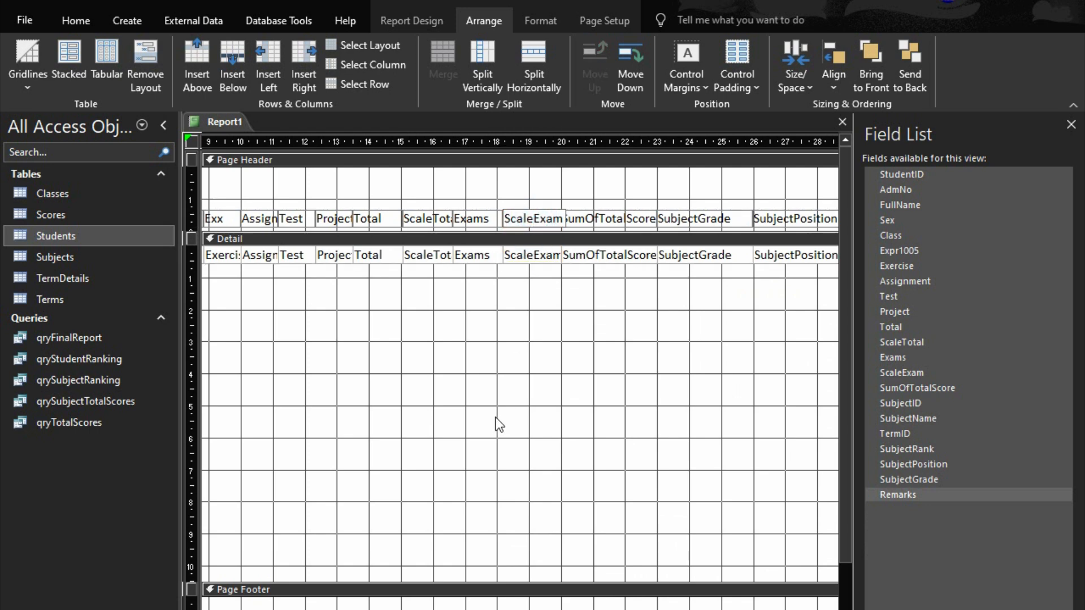
key(BackSpace)
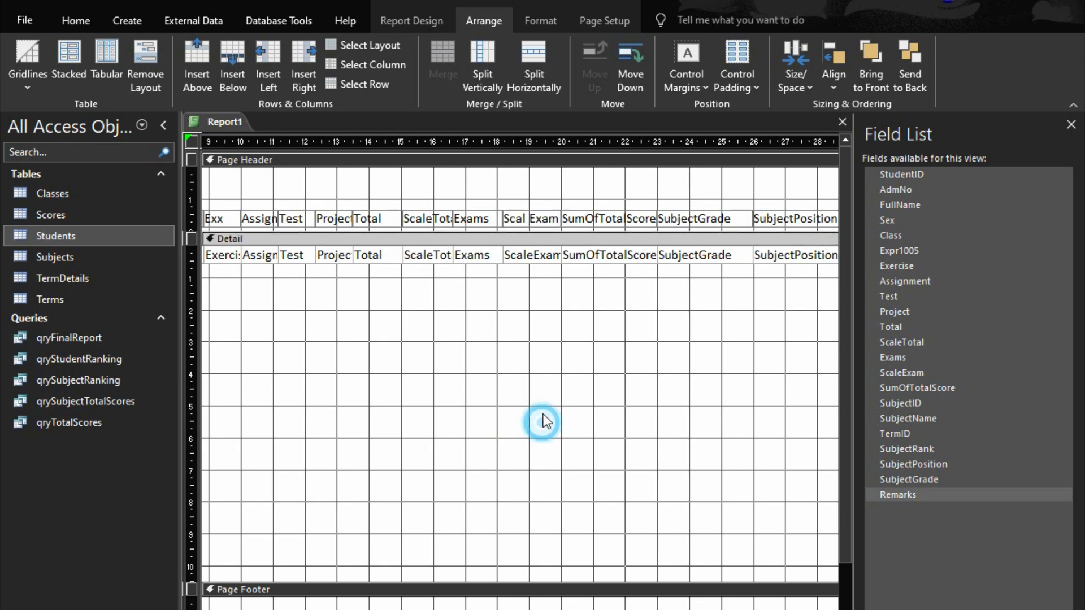
click(538, 426)
- Change the SumOfTotalScore page header label to Overall
click(599, 213)
click(599, 214)
drag(599, 218, 576, 220)
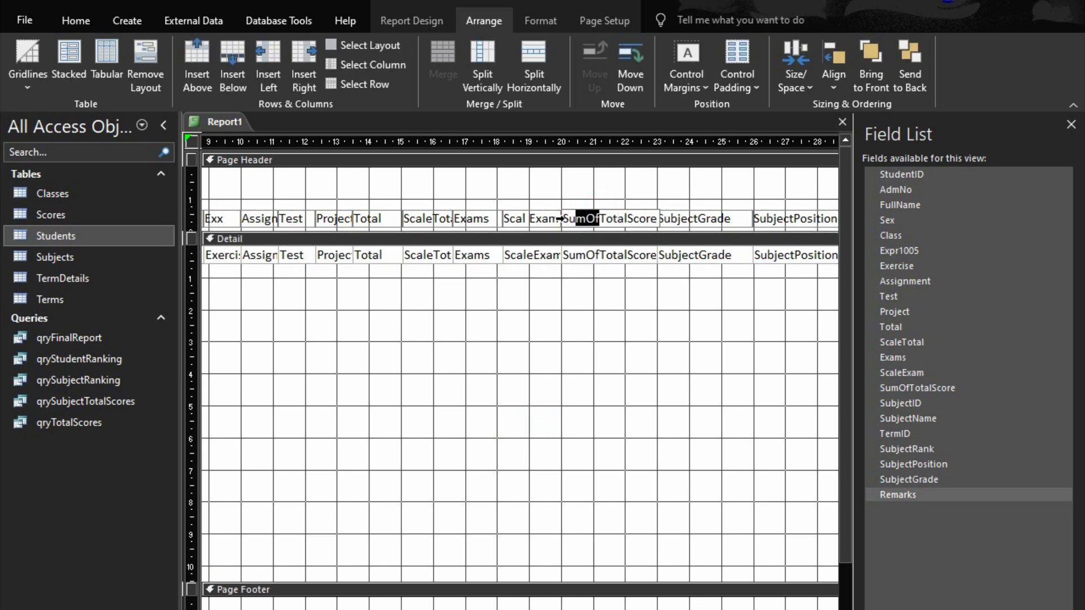
click(561, 218)
click(583, 199)
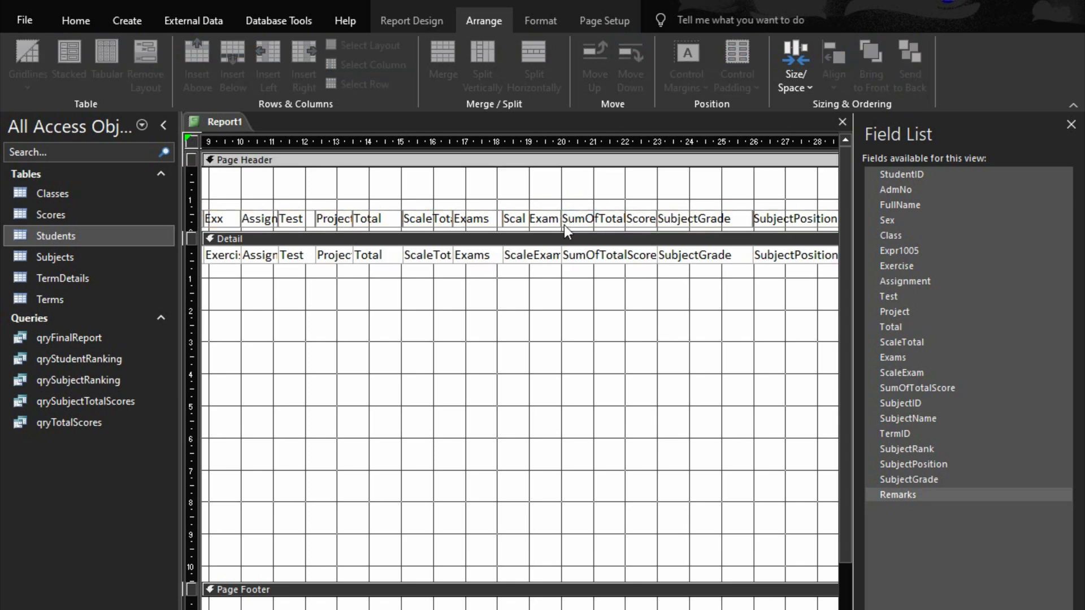
double_click(573, 219)
double_click(573, 218)
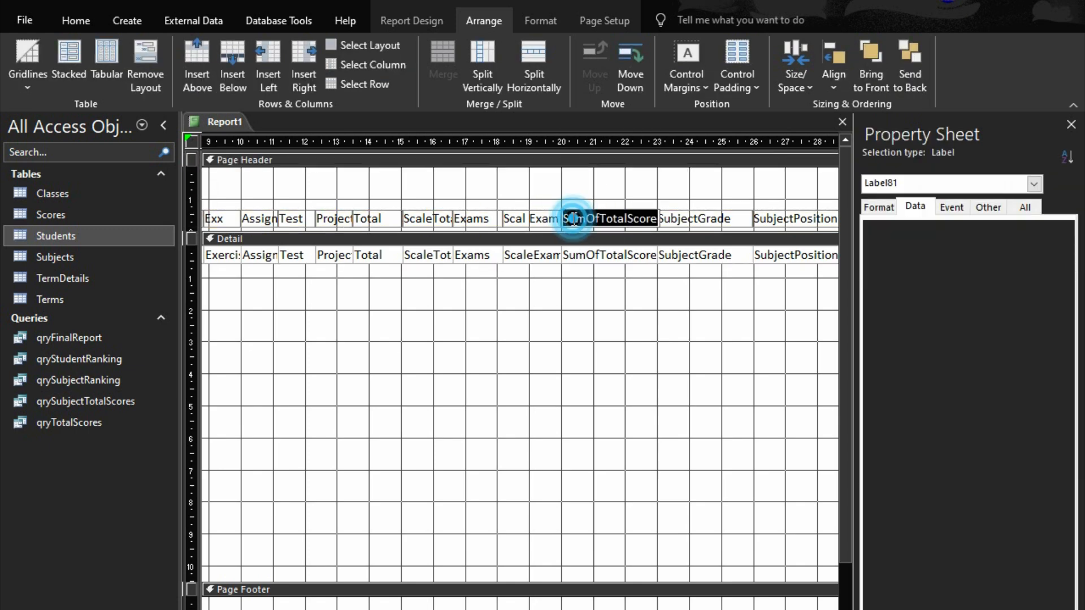
text(Overall Total)
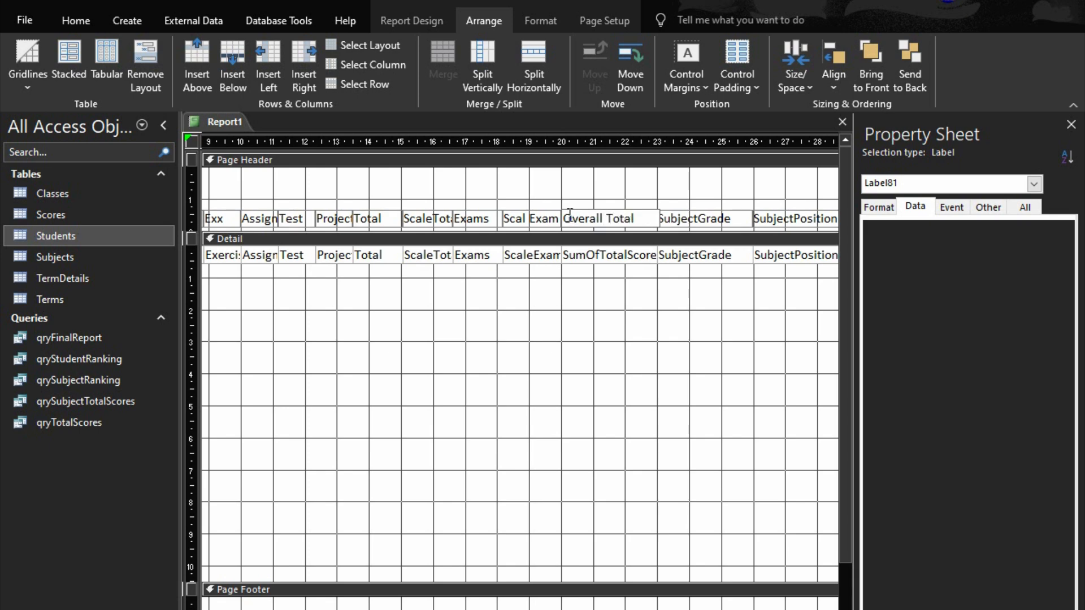
click(603, 217)
key(Delete)
key(Delete)
key(Delete)
- Narrow the SumOfTotalScore column to about 1.6 cm
click(607, 258)
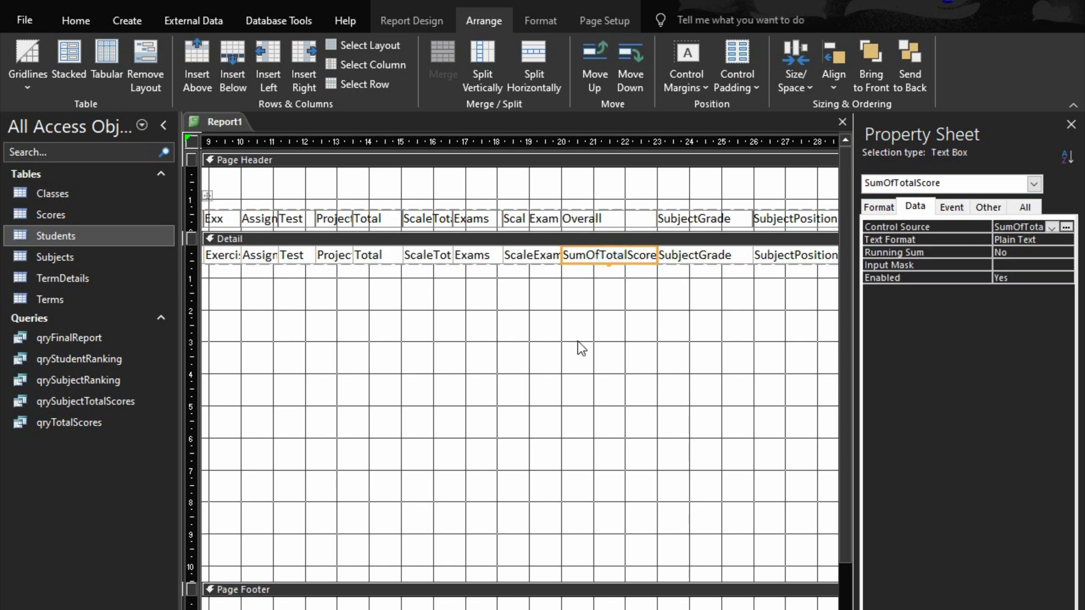
key(shift+Left)
key(shift+Left)
key(shift+Left)
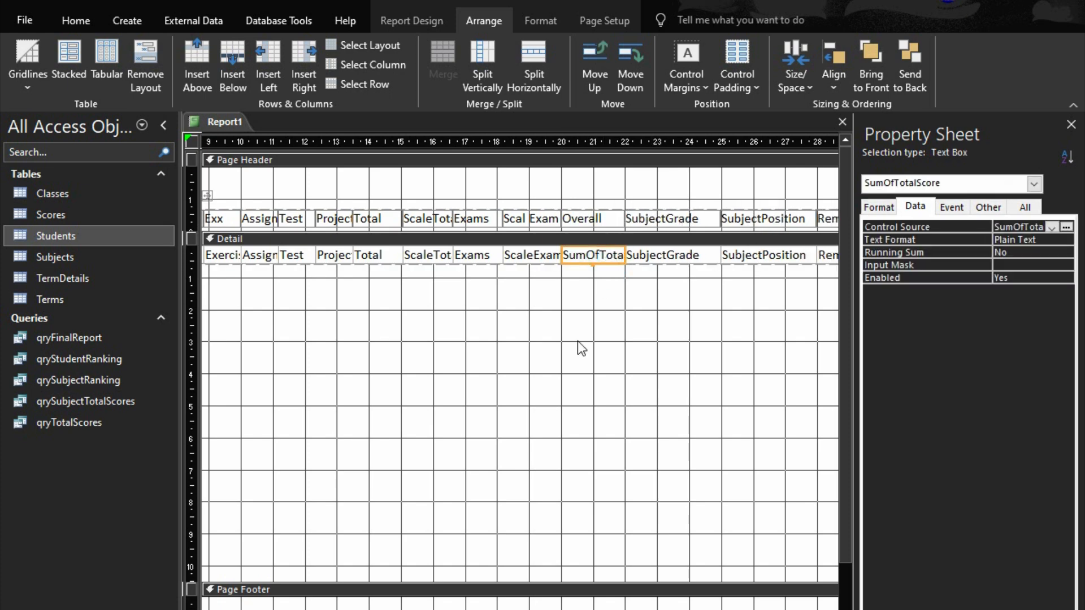
key(shift+Left)
key(shift+Left)
key(shift+Left)
- Shorten the SubjectGrade page header label to Grade
click(692, 261)
click(631, 218)
click(653, 216)
key(BackSpace)
key(BackSpace)
key(BackSpace)
key(BackSpace)
key(BackSpace)
key(BackSpace)
key(BackSpace)
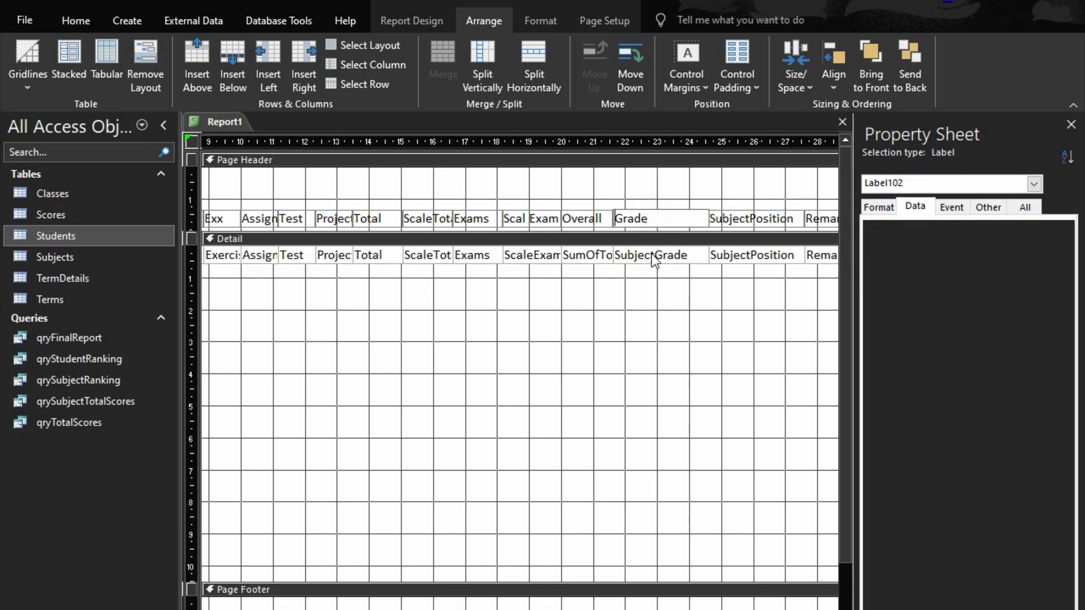
- Narrow the SubjectGrade column to about 1.4 cm
click(653, 254)
key(shift+Left)
key(shift+Left)
key(shift+Left)
key(shift+Left)
key(shift+Left)
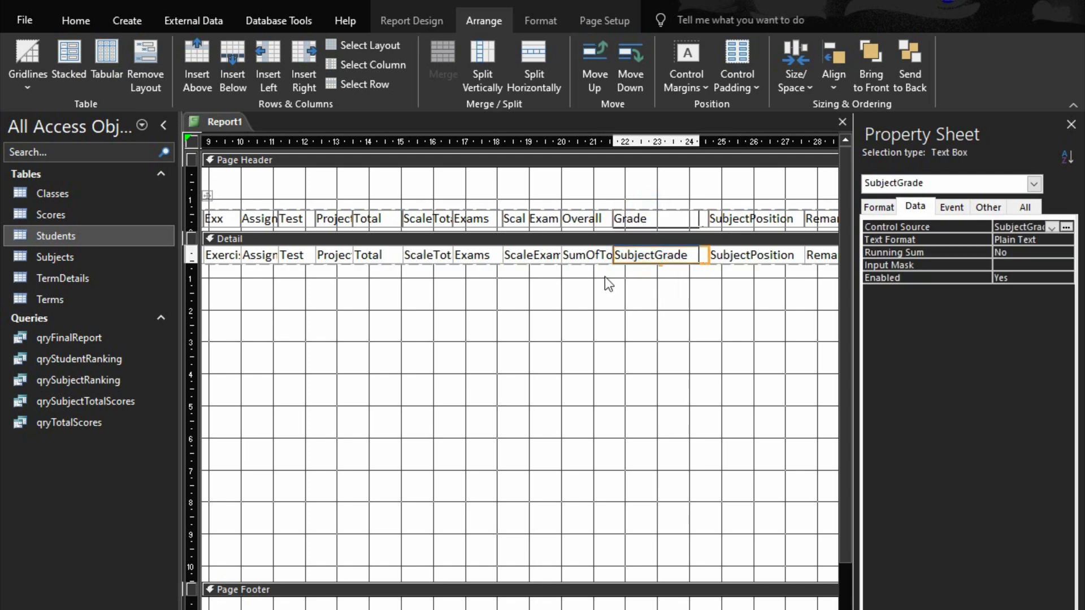
key(shift+Left)
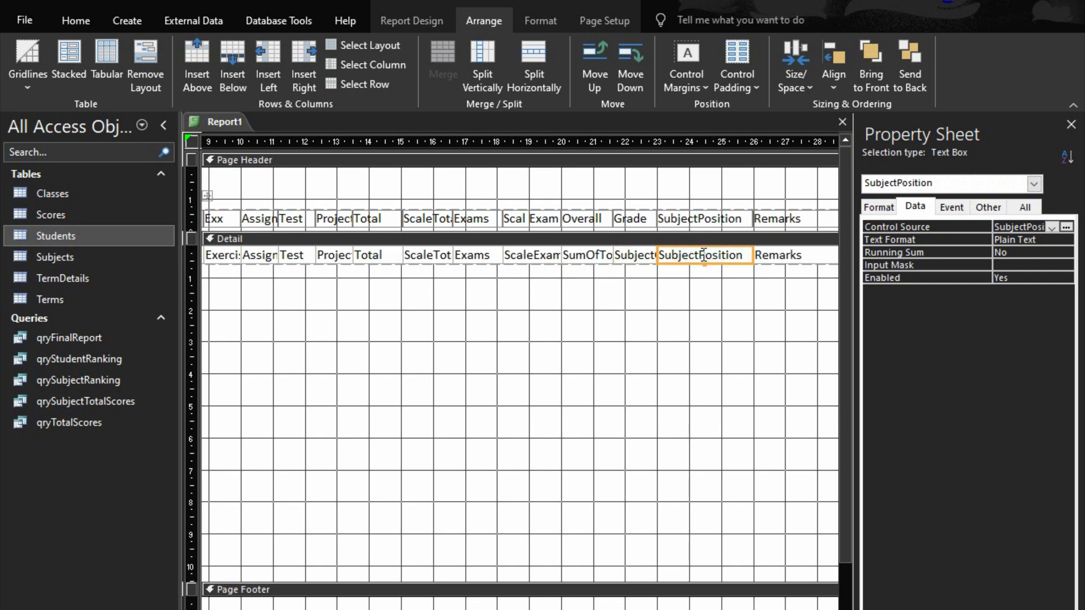
- Replace the SubjectPosition page header label with PTN
click(699, 218)
double_click(713, 219)
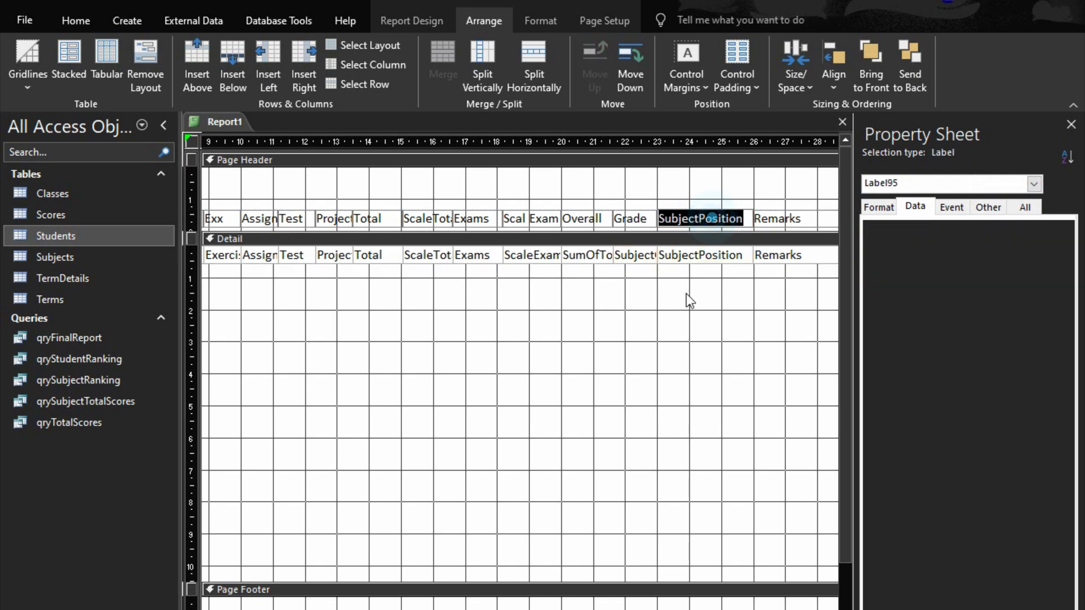
text(PTN)
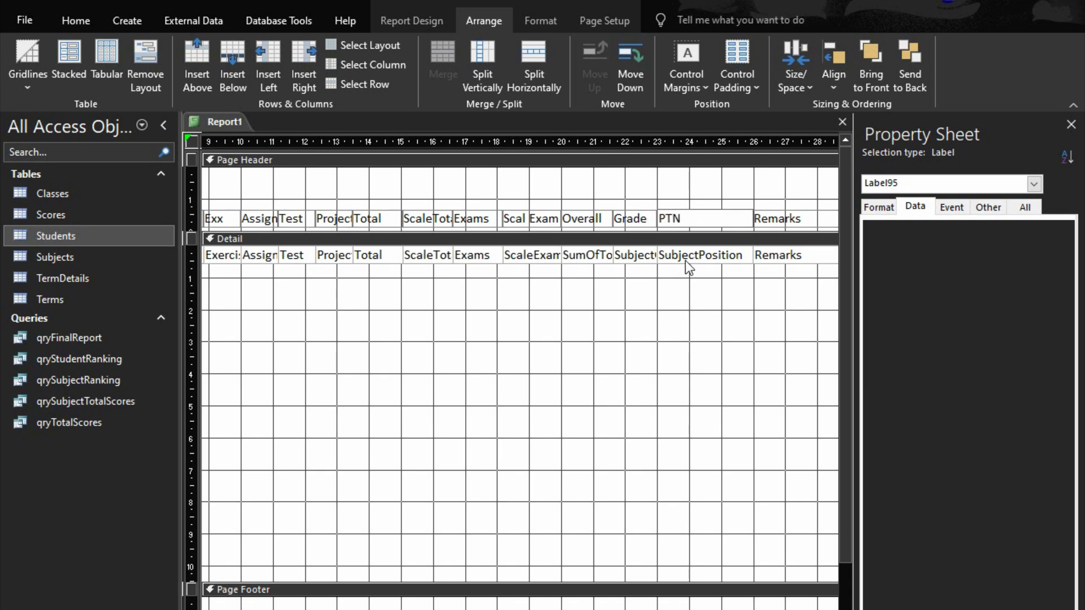
- Narrow the SubjectPosition column to about 1.3 cm
click(689, 260)
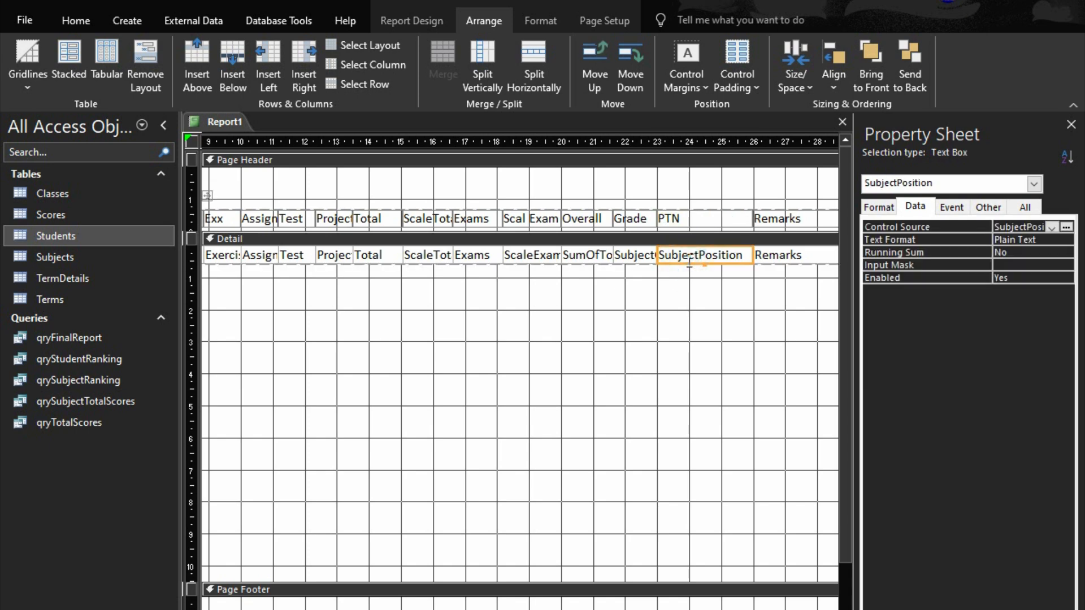
key(shift+Left)
key(shift+Left)
key(shift+Left)
key(shift+Left)
key(shift+Left)
key(shift+Left)
key(shift+Left)
key(shift+Left)
key(shift+Left)
key(shift+Left)
key(shift+Left)
key(shift+Left)
key(shift+Left)
key(shift+Left)
key(shift+Left)
key(shift+Left)
key(shift+Left)
key(shift+Left)
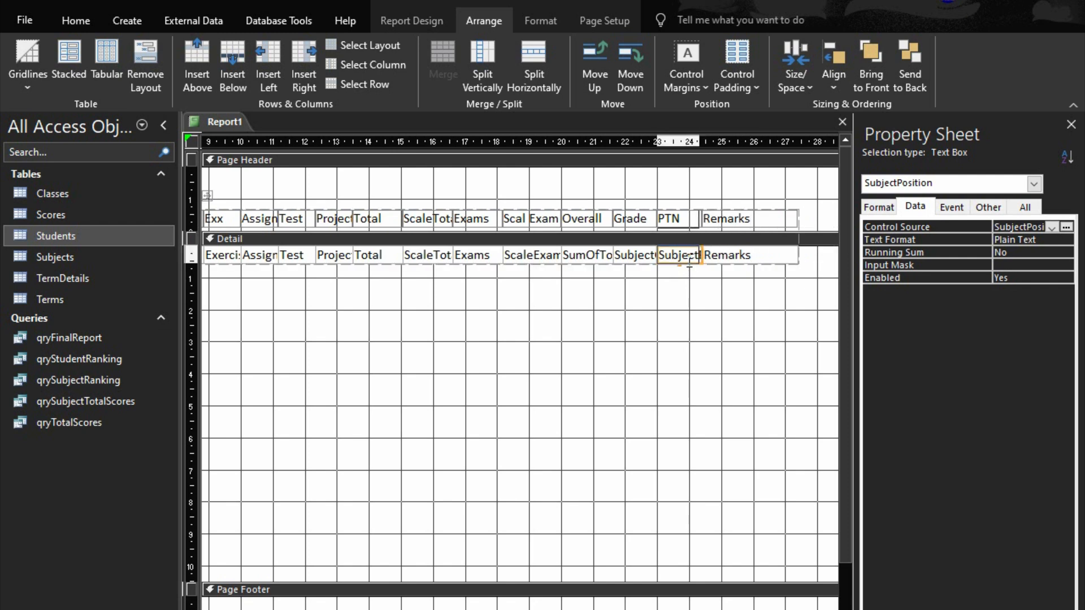
key(shift+Left)
key(shift+Left)
key(shift+Left)
key(shift+Left)
key(shift+Left)
key(shift+Left)
key(shift+Left)
key(shift+Left)
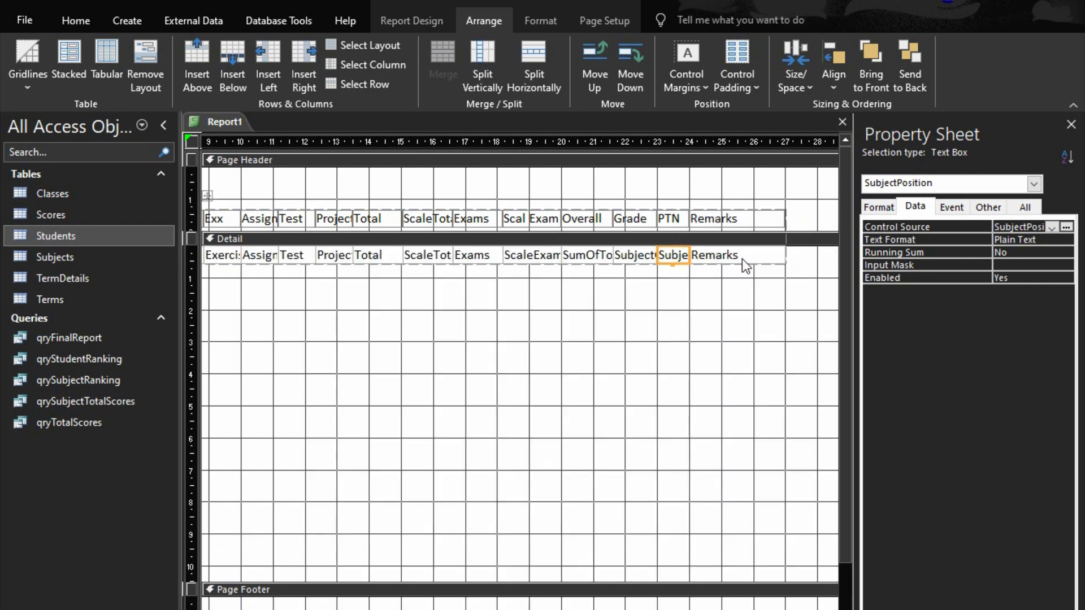
key(shift+Right)
key(shift+Right)
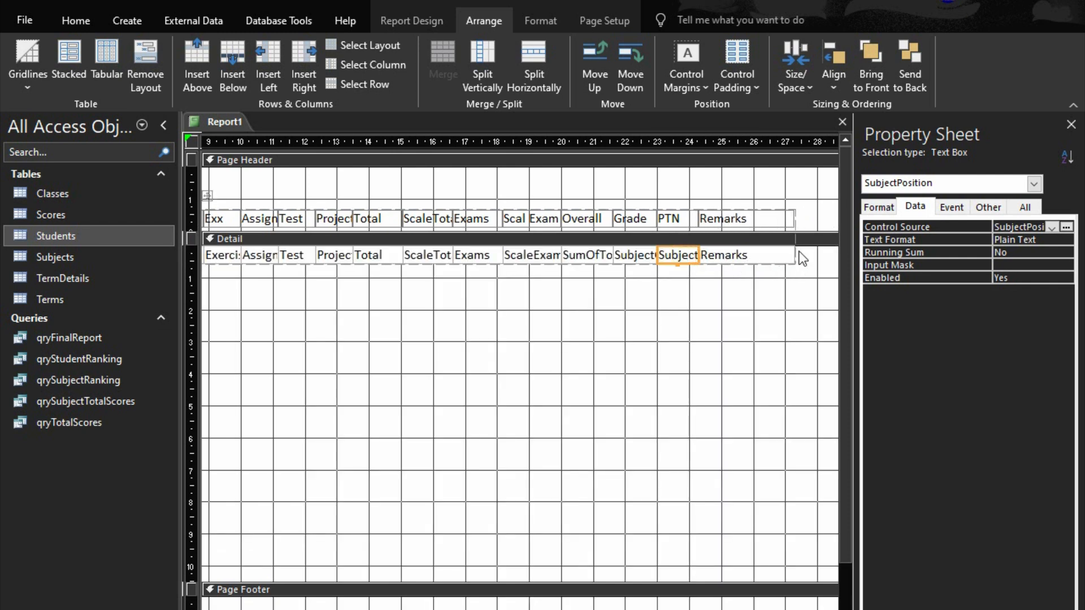
- Widen the Remarks column to about 3.7 cm and shrink the Detail section to the height of its field row
click(803, 260)
click(789, 255)
drag(793, 254, 817, 254)
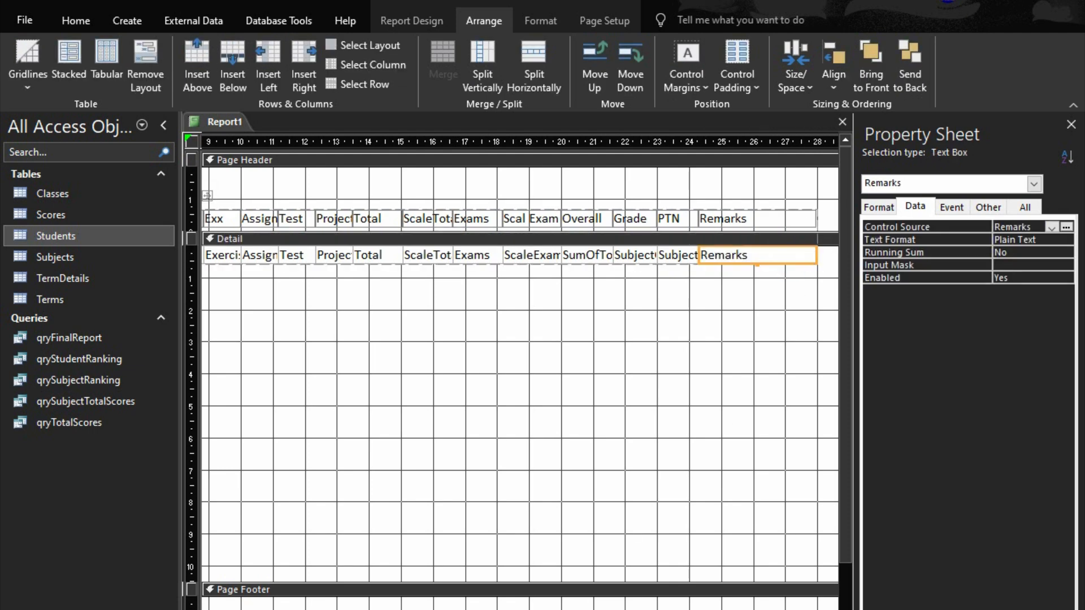
drag(513, 578, 514, 266)
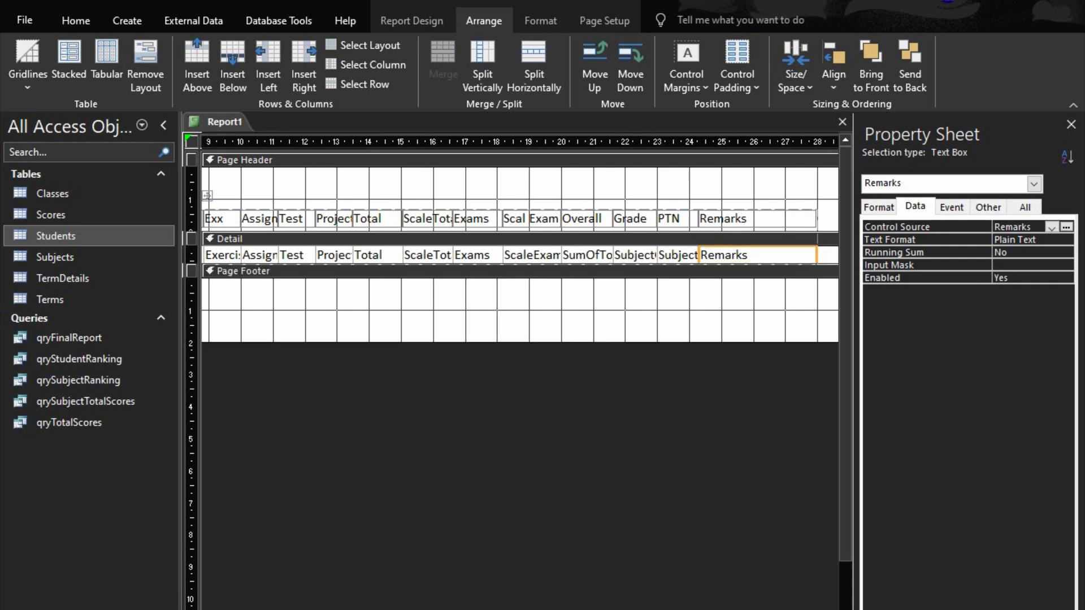
- Trim the report width to the outer edge of the Remarks column, at about 28 cm, and collapse the Page Footer section completely
scroll(702, 303, right, 10)
drag(540, 604, 588, 608)
scroll(703, 303, right, 6)
drag(672, 252, 4, 218)
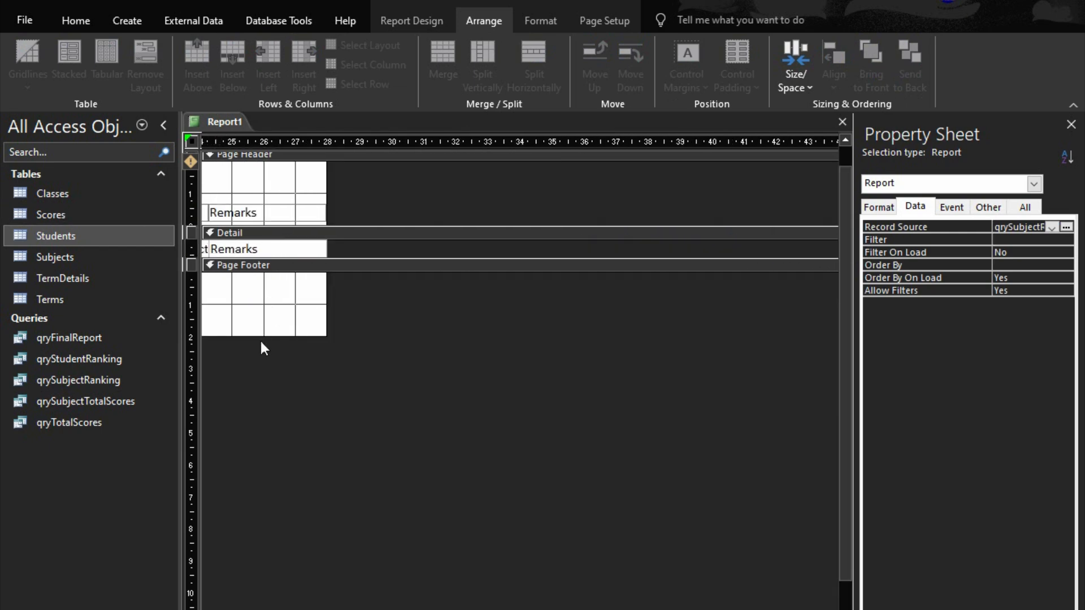
drag(260, 336, 260, 275)
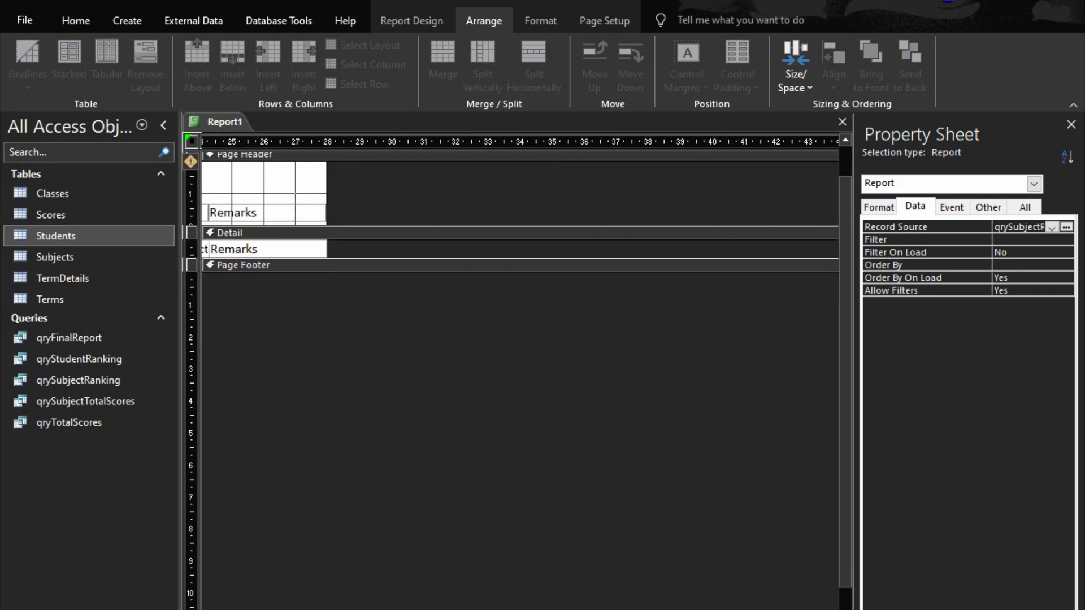
- Set the report to landscape orientation in Print Preview, check that the columns fit the page, and return to the design
click(1030, 609)
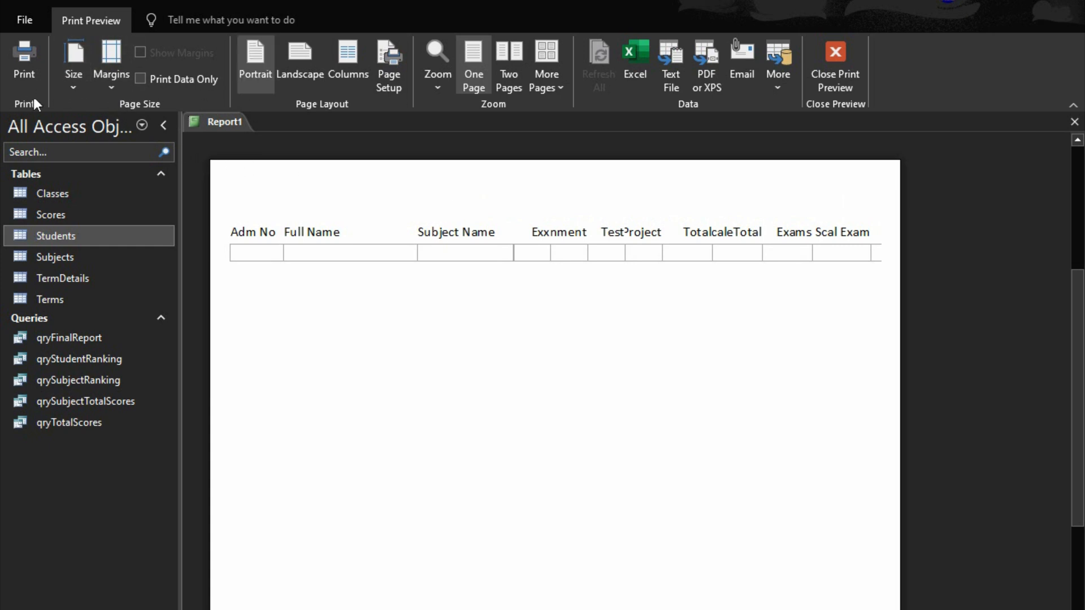
click(296, 54)
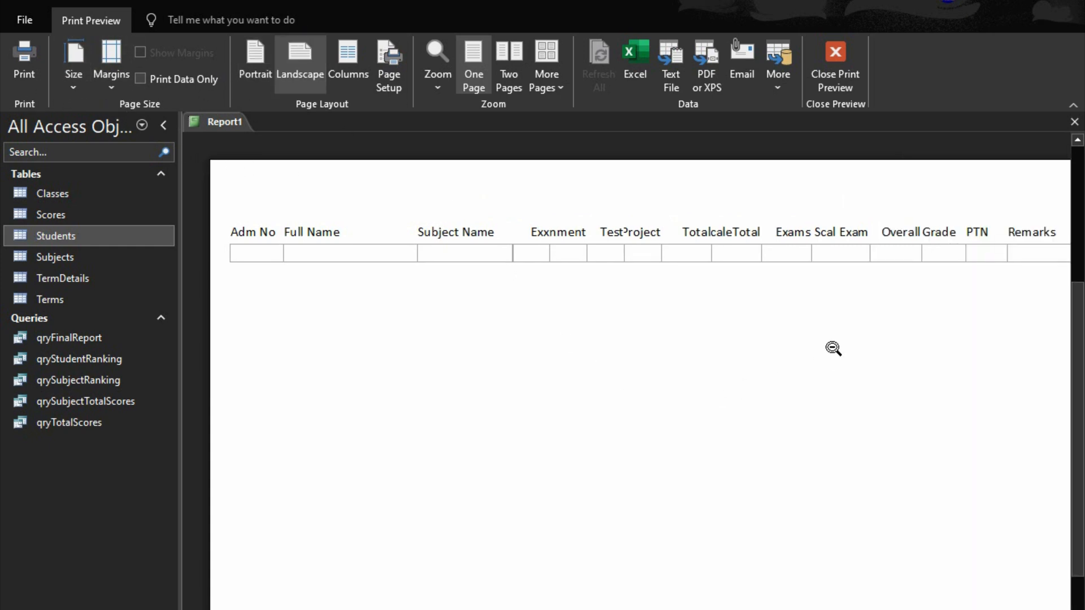
scroll(626, 371, right, 5)
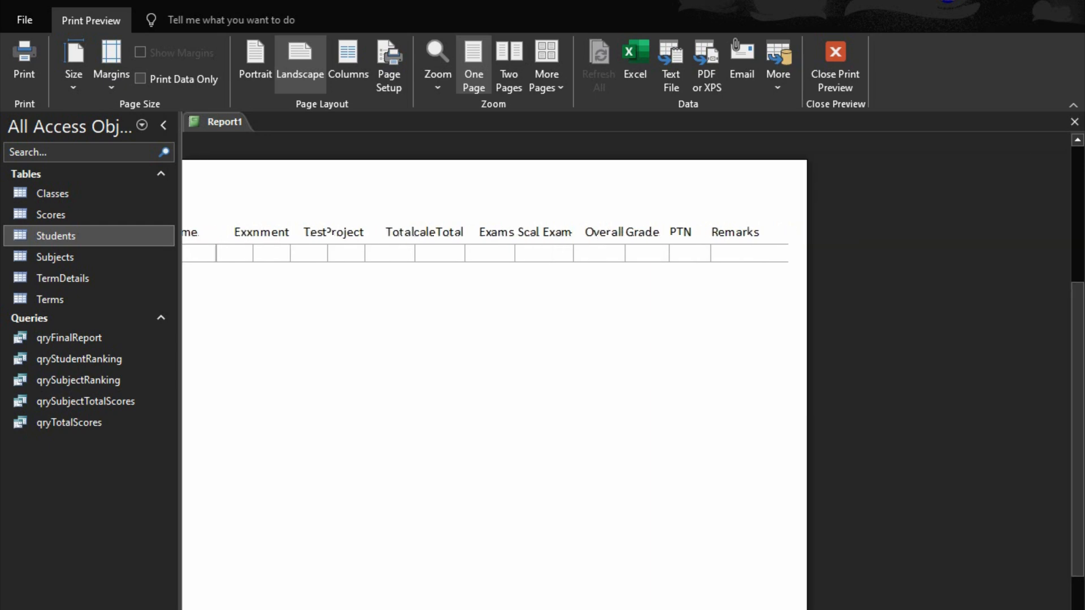
scroll(626, 371, left, 5)
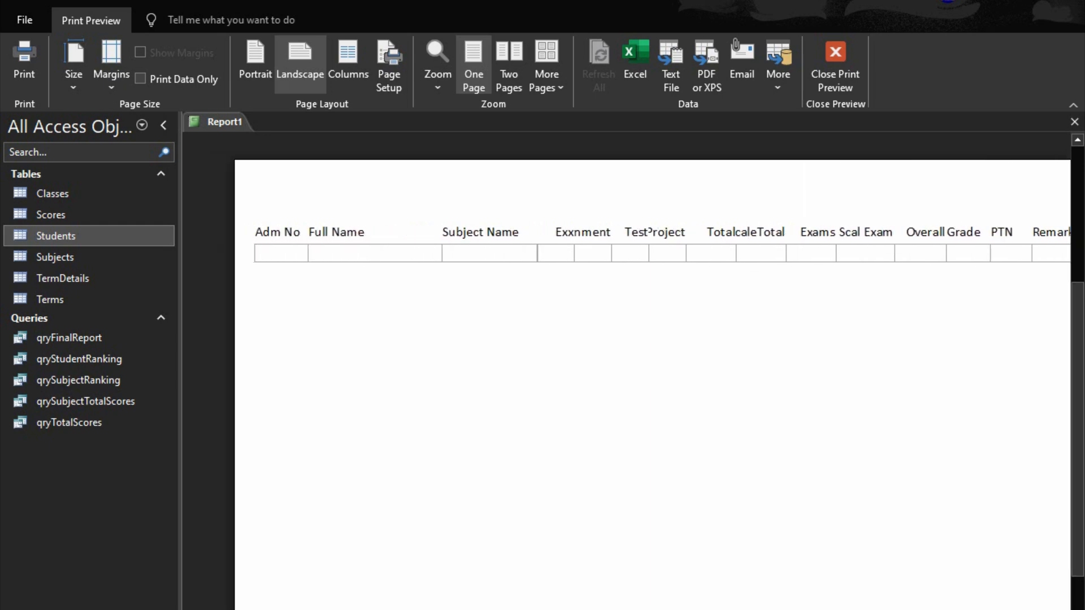
key(Escape)
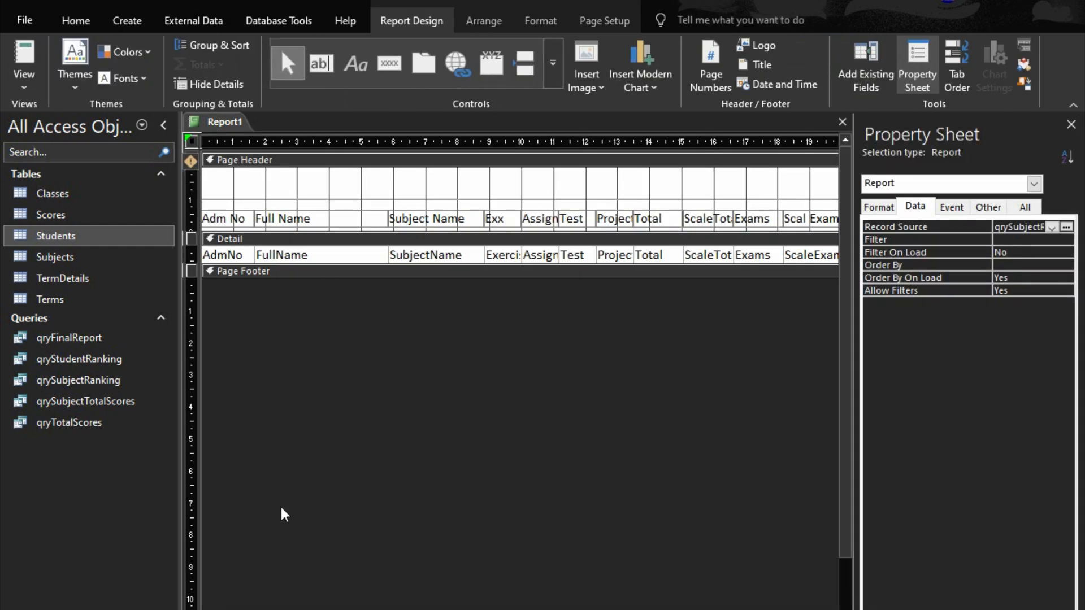
click(282, 255)
click(430, 255)
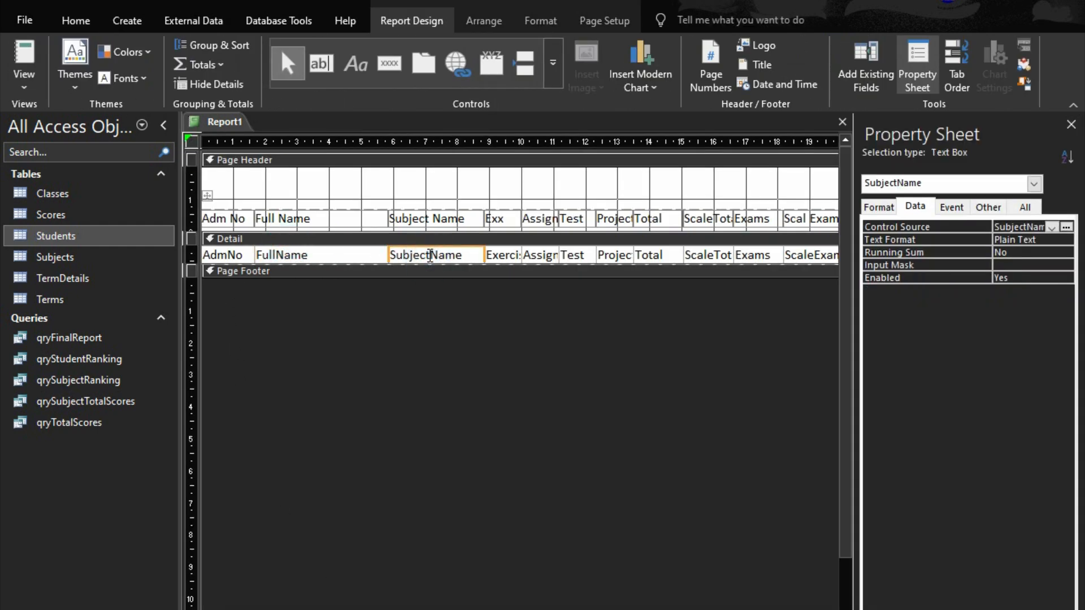
click(511, 256)
click(558, 256)
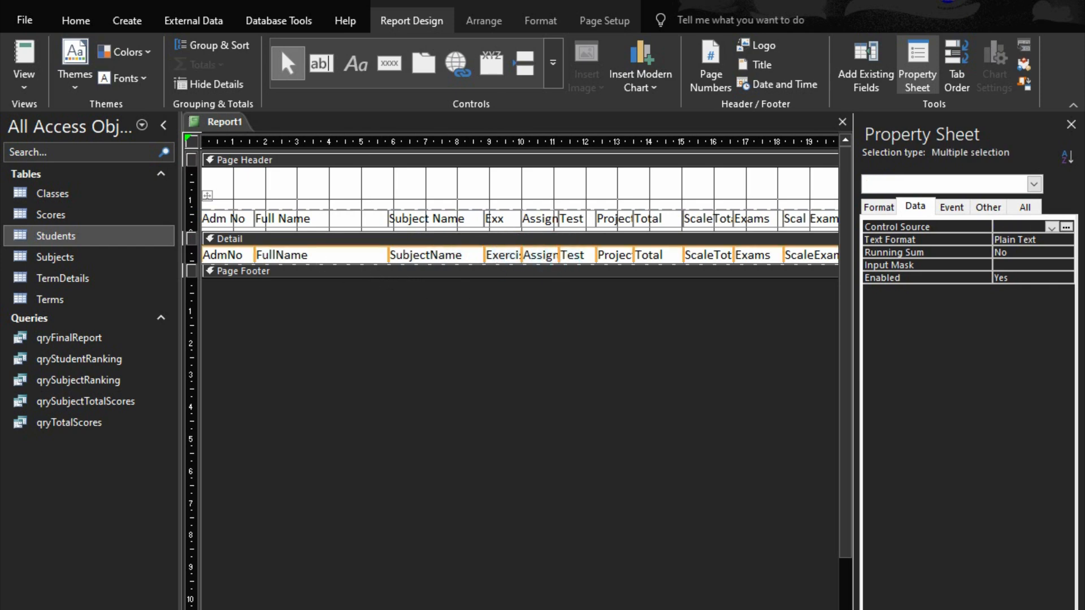
- Narrow the SubjectGrade column to about 1.2 cm and the SumOfTotalScore column to about 1.4 cm
scroll(519, 215, right, 5)
click(716, 582)
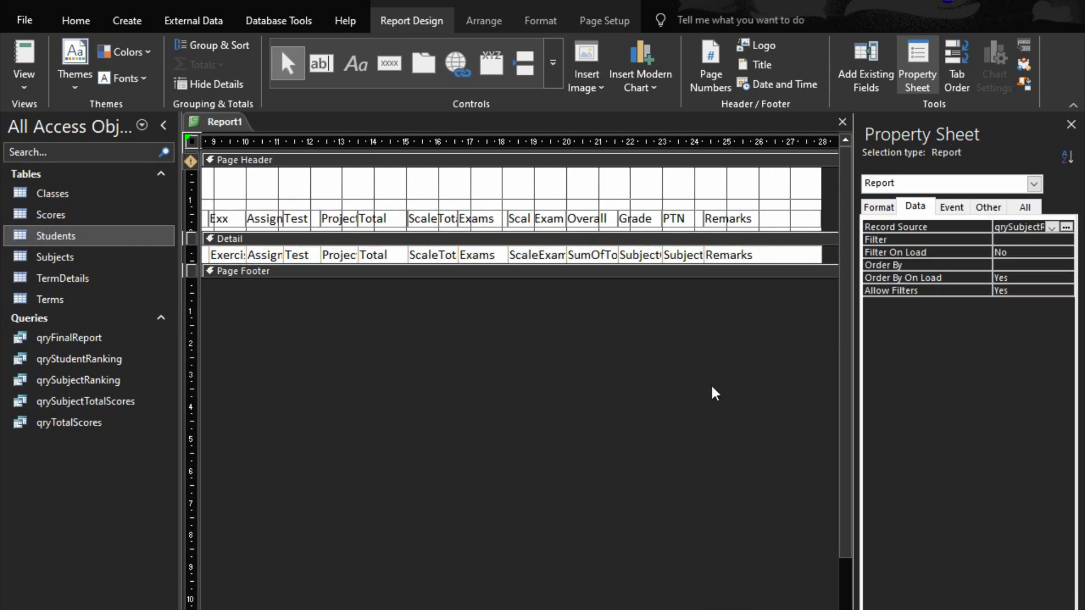
click(687, 256)
click(633, 257)
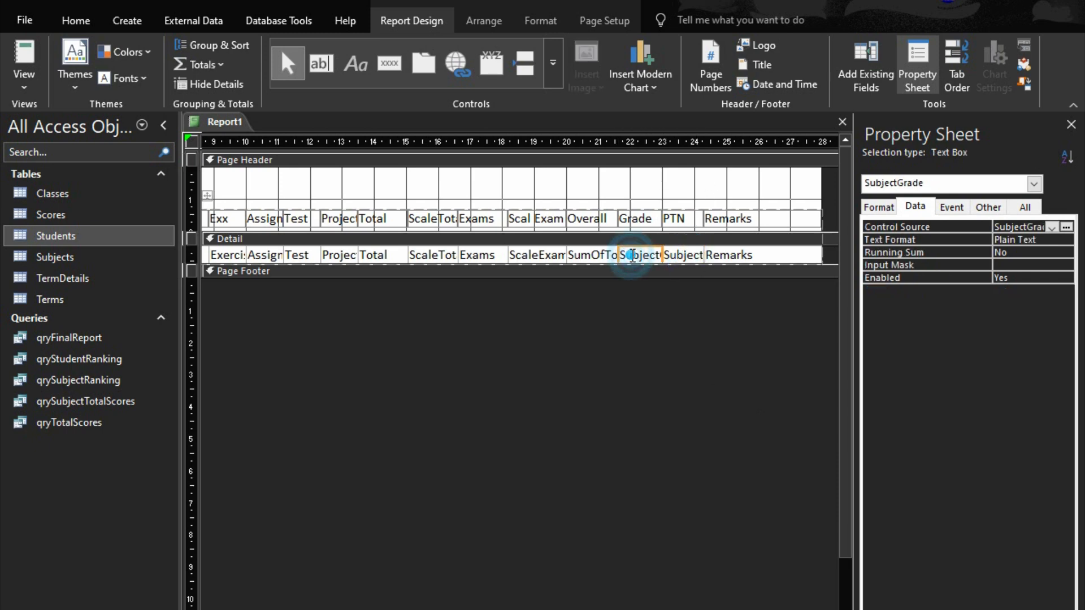
key(shift+Left)
key(shift+Left)
click(591, 258)
key(shift+Left)
key(shift+Left)
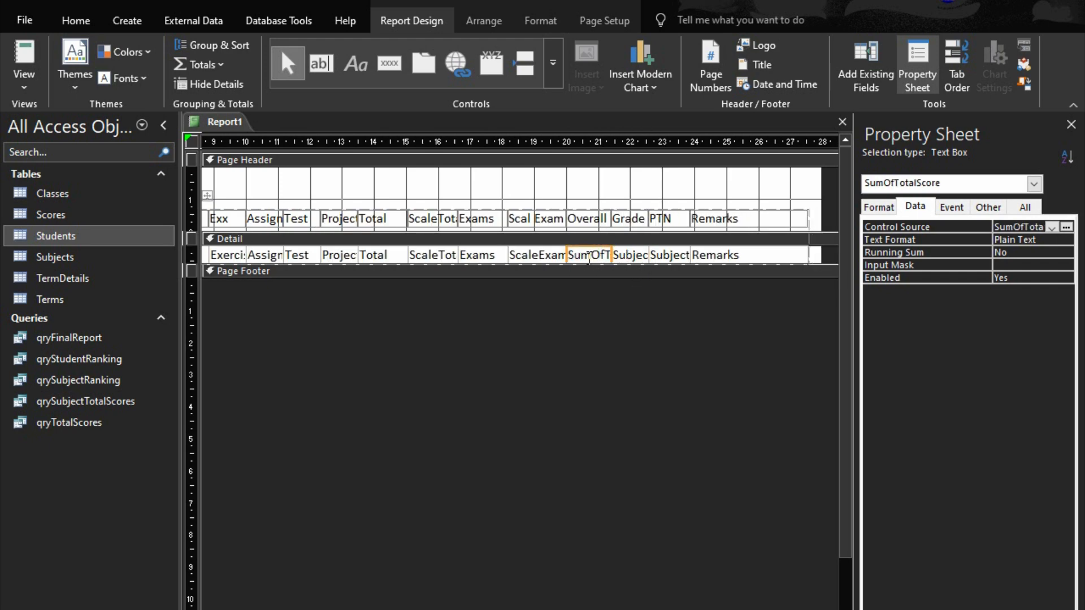
- Narrow the SubjectPosition column to about 1.1 cm and the Exams column to about 1.4 cm
click(678, 258)
key(shift+Left)
key(shift+Left)
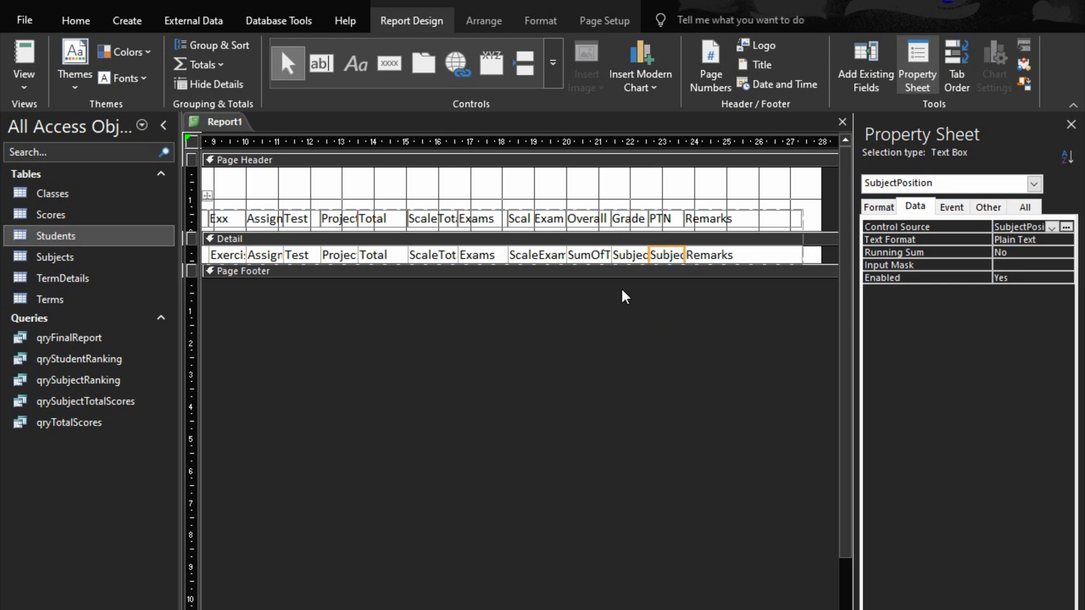
click(483, 256)
key(shift+Left)
key(shift+Left)
key(shift+Left)
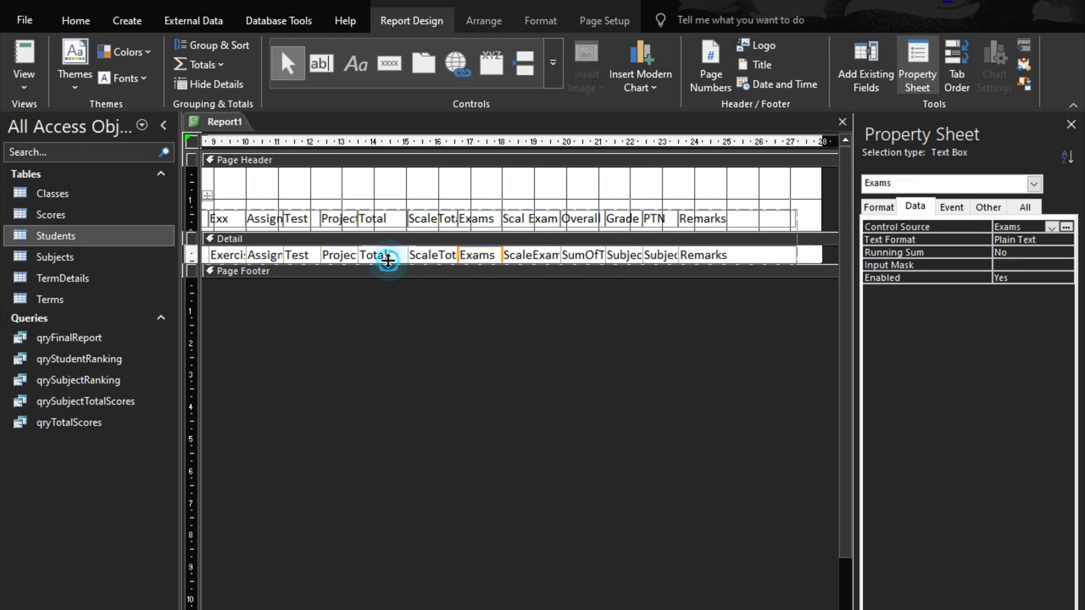
- Narrow the Total column to about 1.3 cm
click(408, 255)
click(387, 259)
click(407, 335)
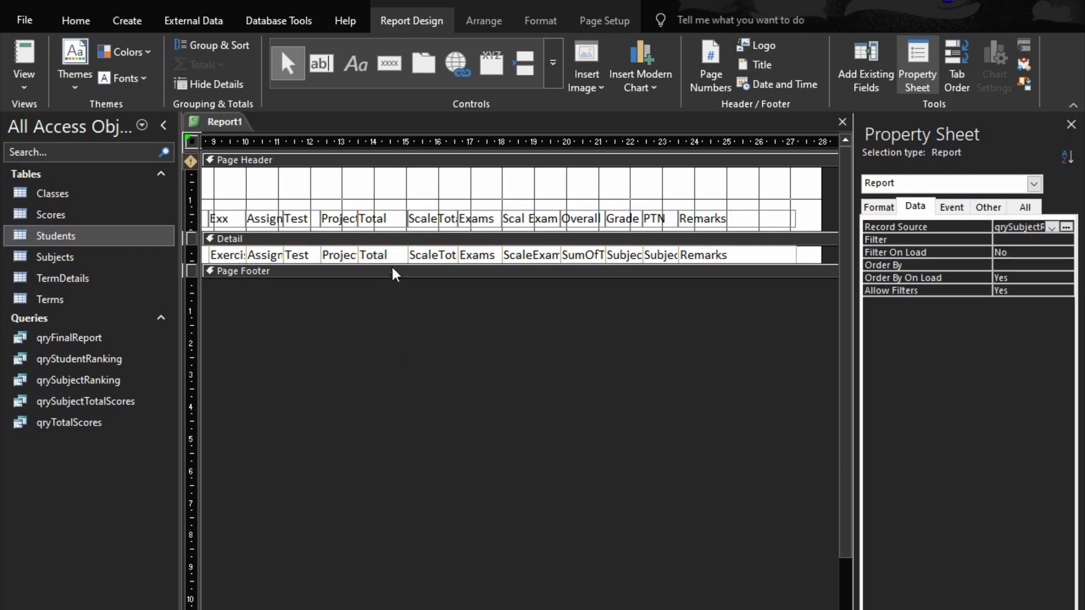
click(390, 256)
key(shift+Left)
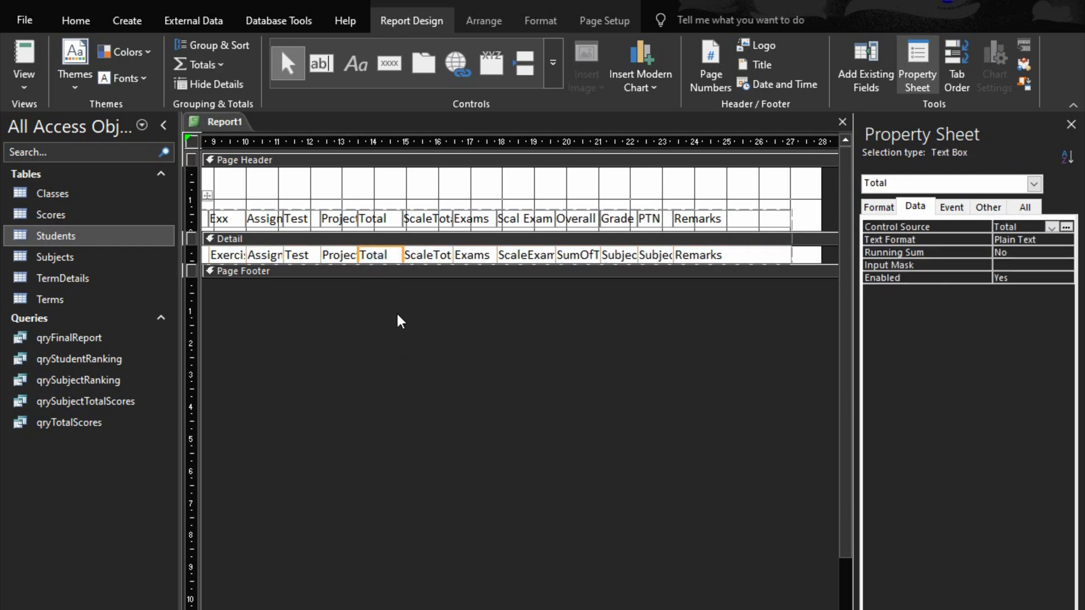
key(shift+Left)
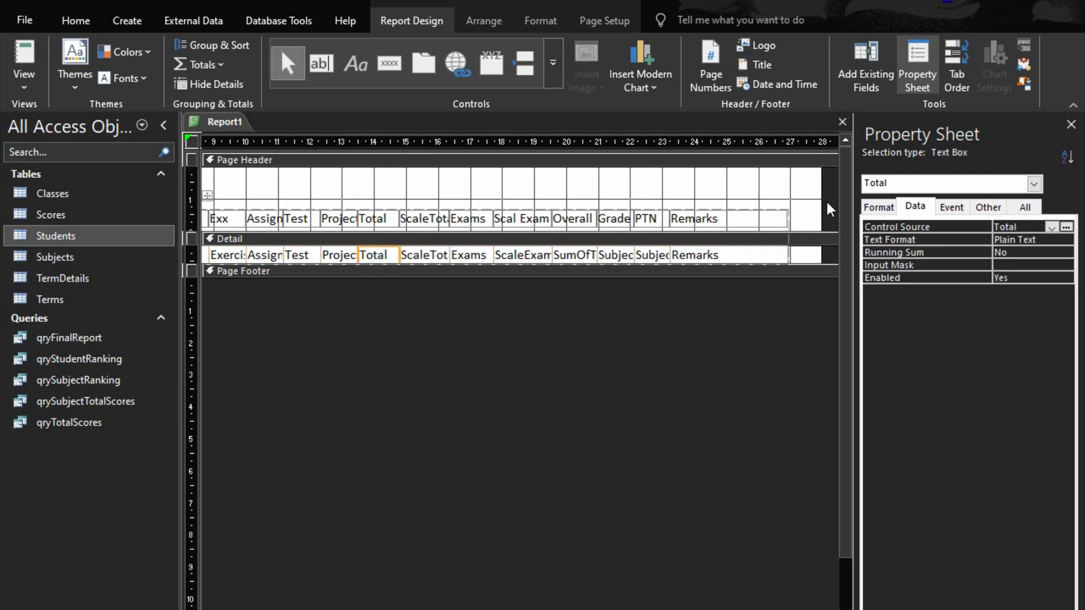
- Trim the report width to the Remarks column's outer edge at about 27 cm and check the page fit in Print Preview
drag(821, 192, 792, 195)
key(F5)
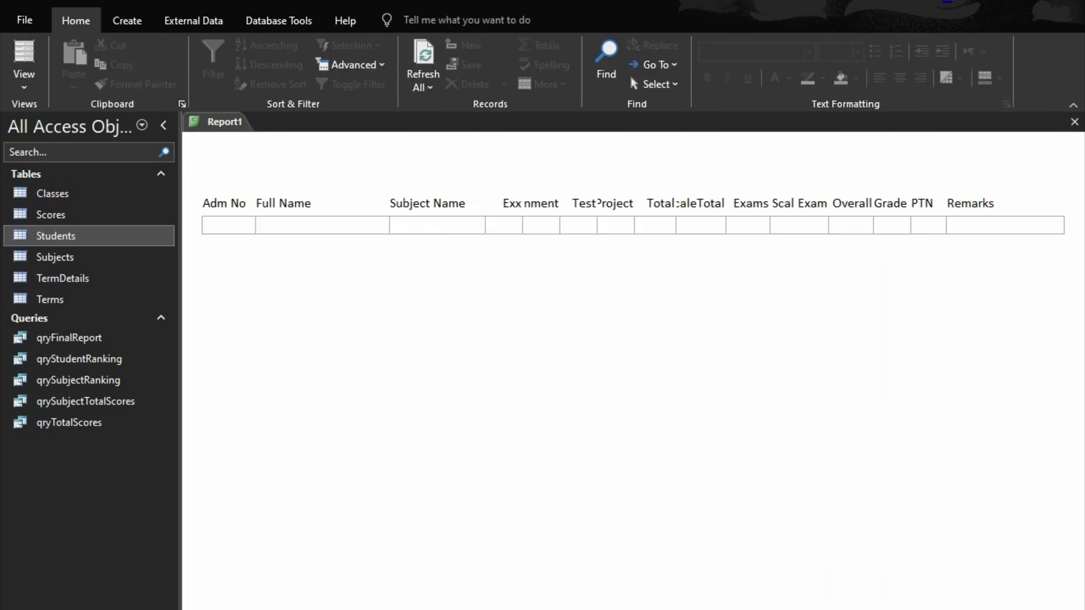
key(ctrl+F2)
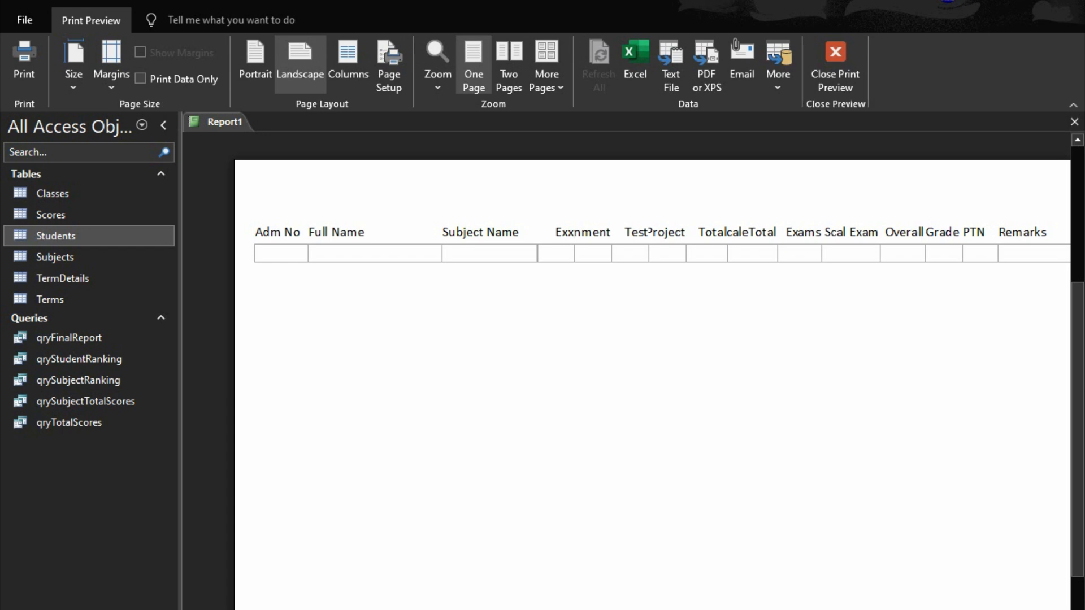
scroll(627, 371, right, 4)
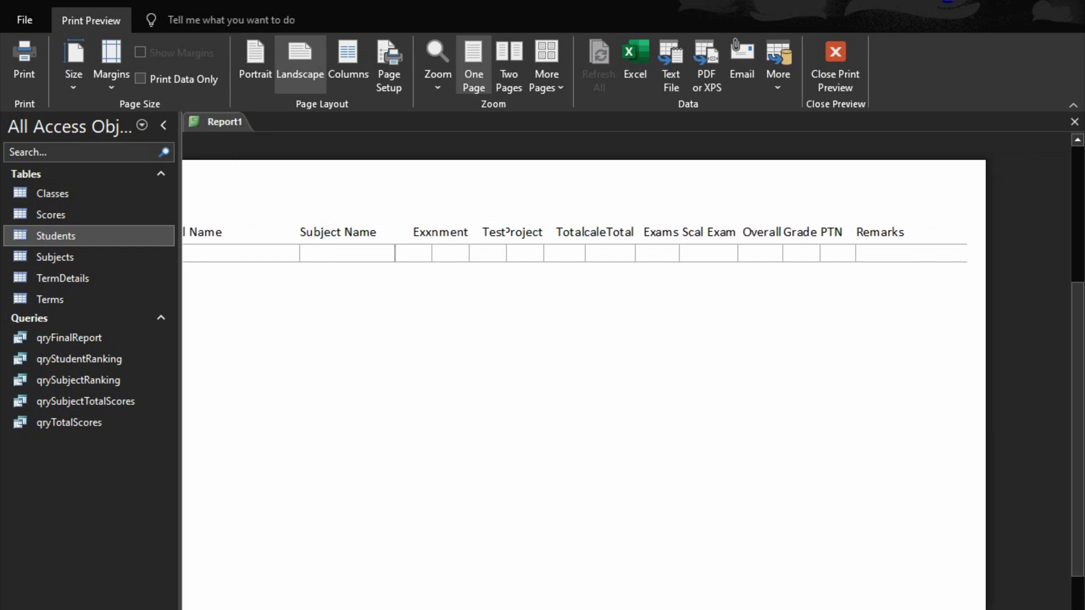
click(849, 66)
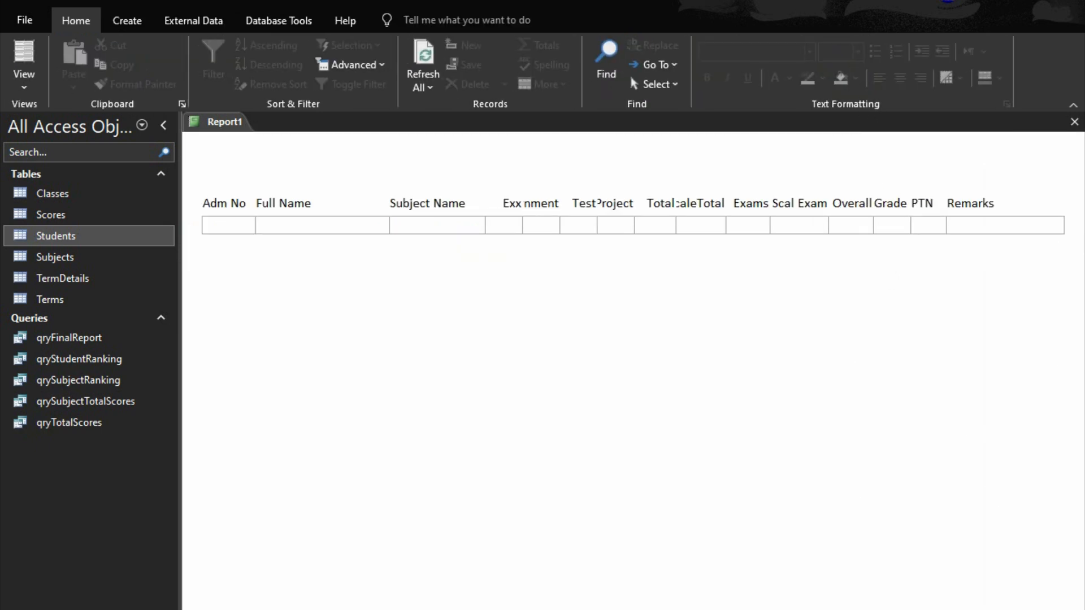
- Save the report as rptSubjectReportCard and close it
key(ctrl+s)
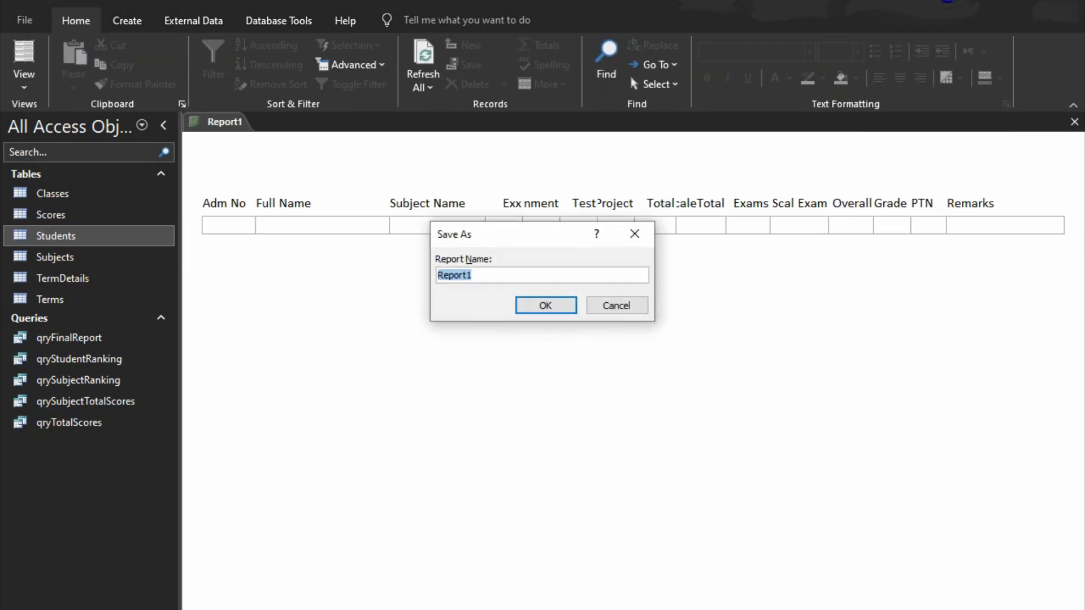
text(rptSubject)
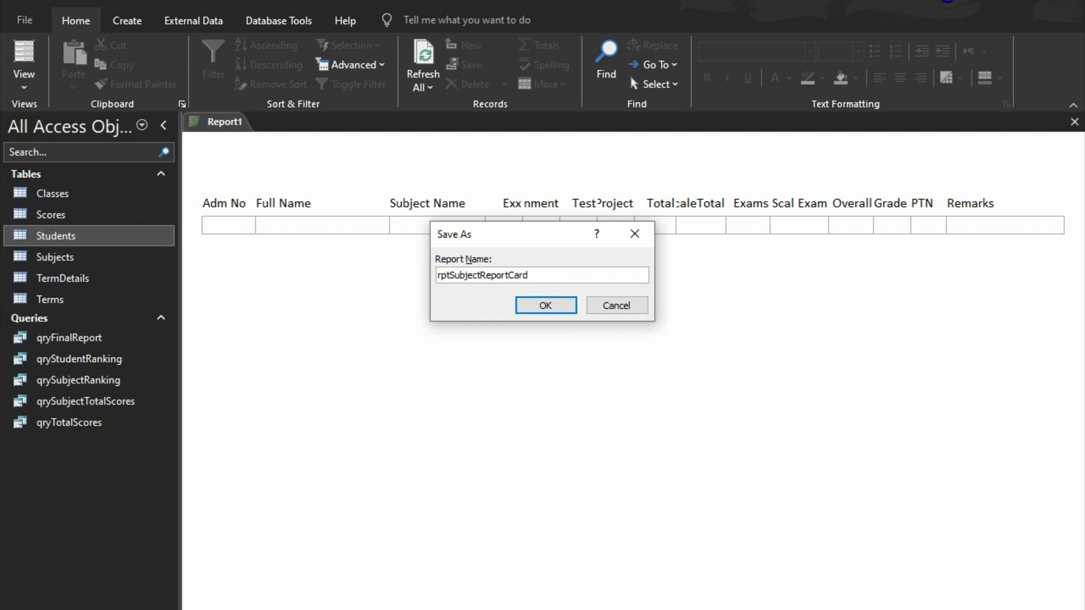
click(544, 314)
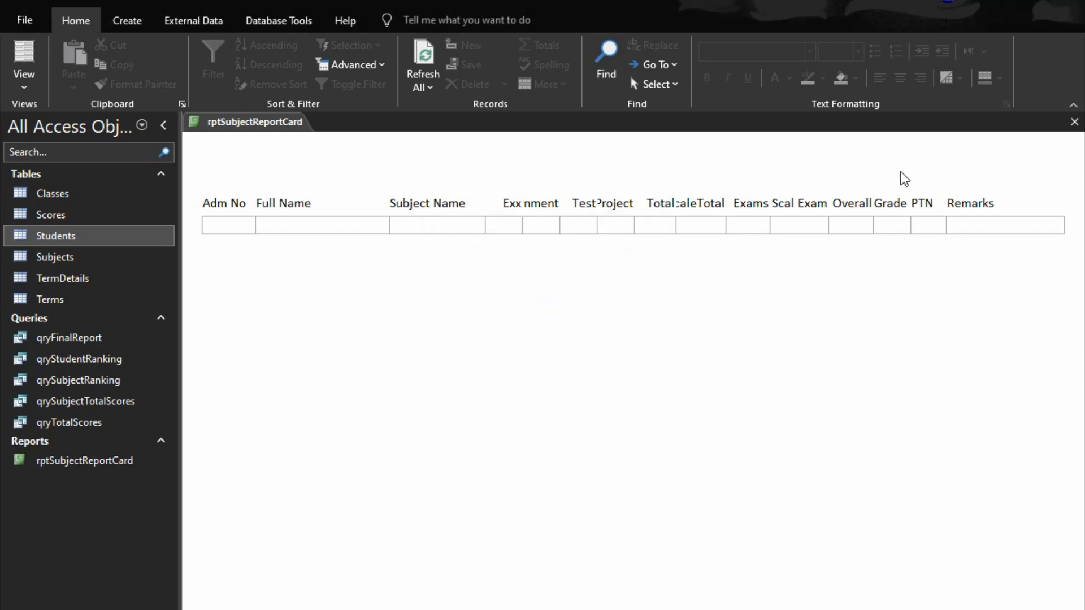
click(1074, 122)
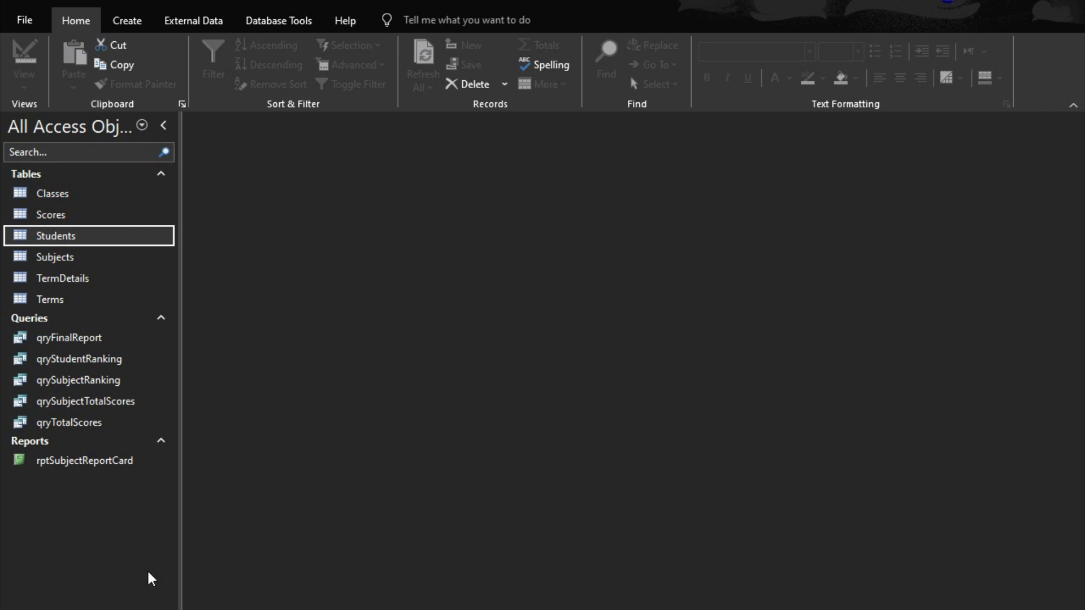
- Create a new report in design view with qryFinalReport as its record source and show the available fields
click(133, 10)
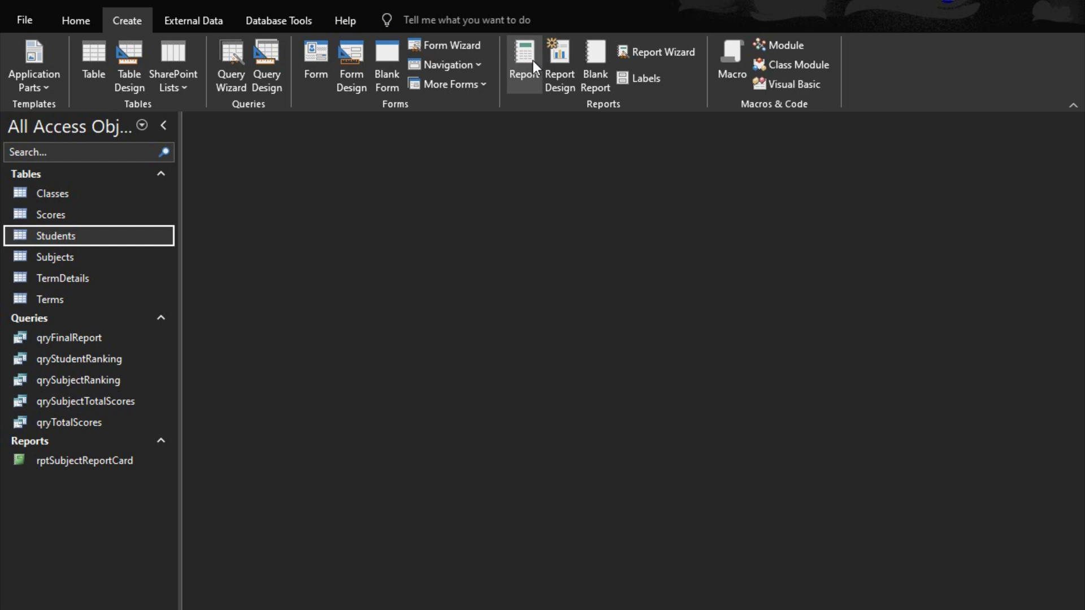
click(565, 77)
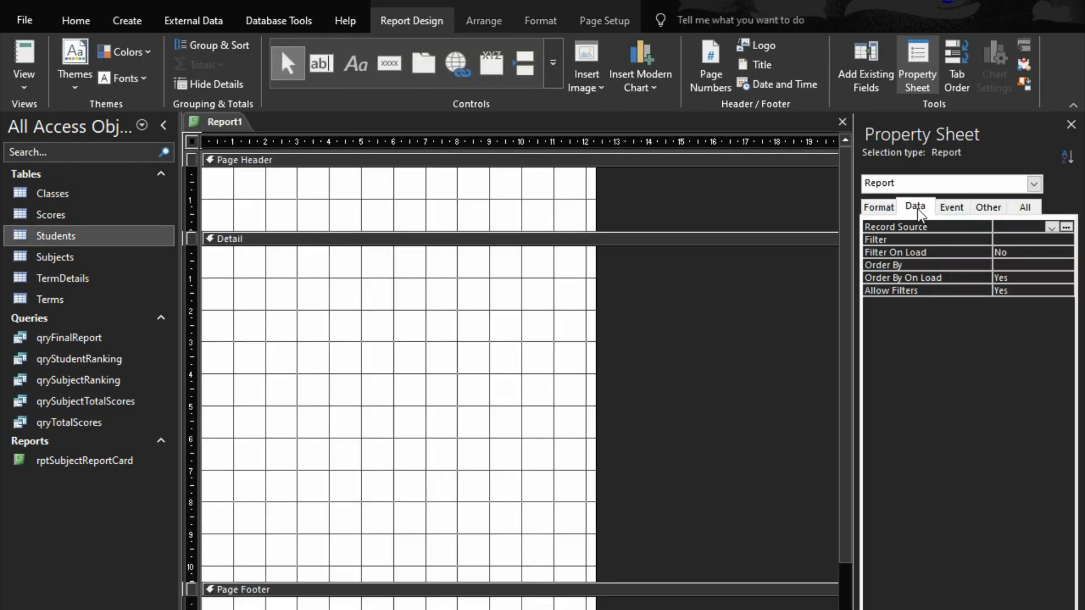
click(1052, 227)
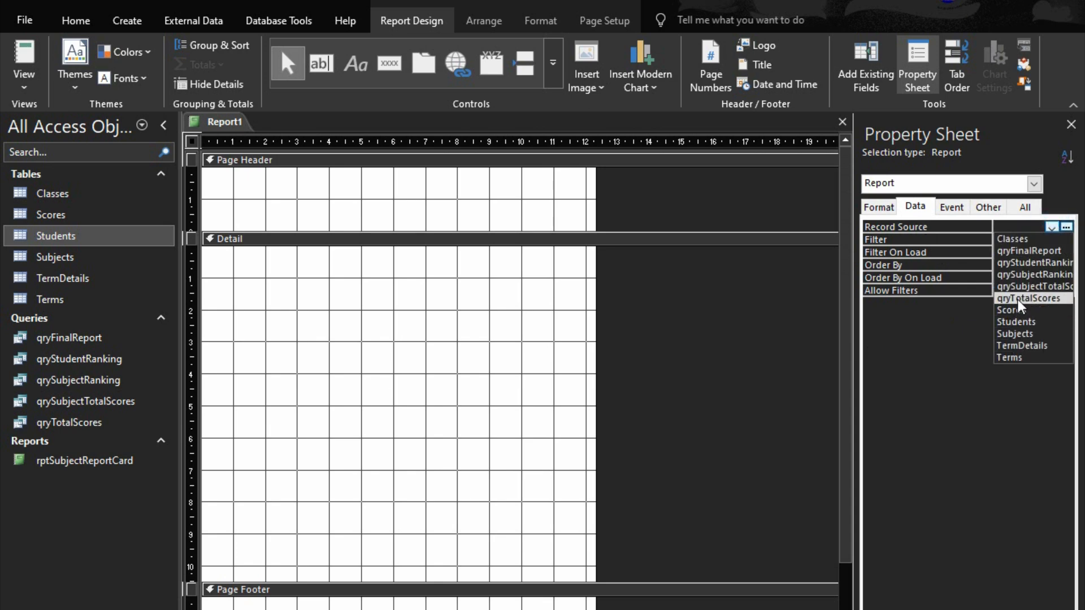
click(1020, 251)
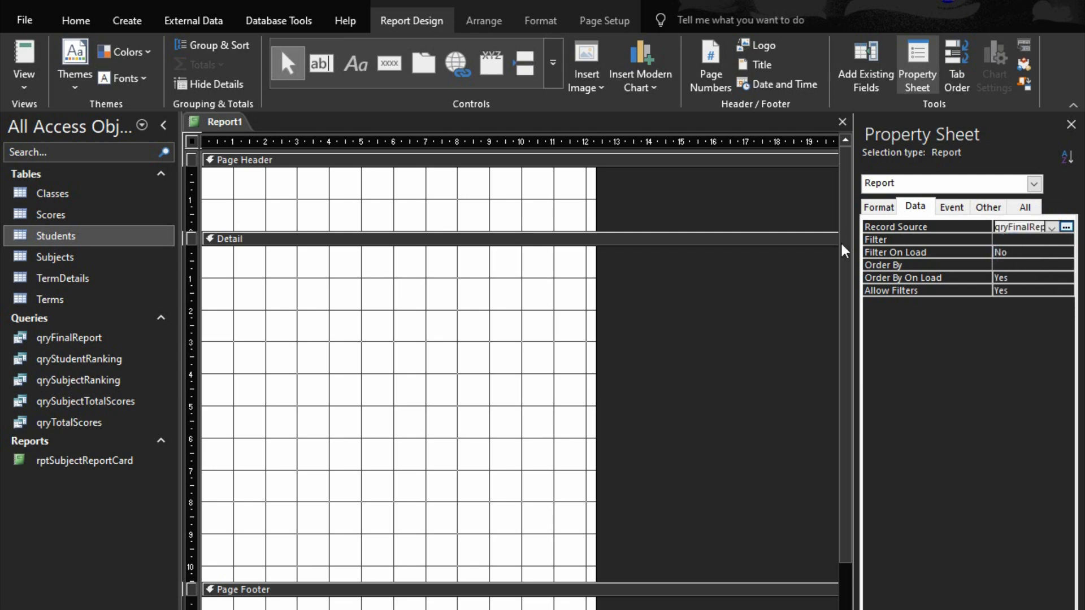
click(866, 66)
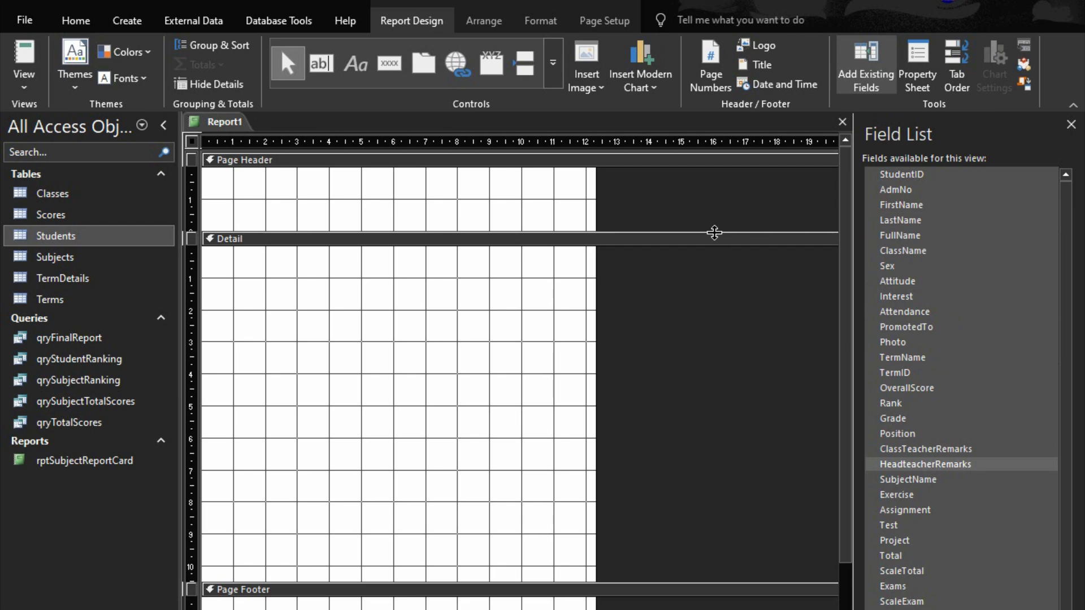
- Enlarge the Page Header to about 6 cm high and add a label reading DOWITHME YOUTUBE CHANNEL near its upper edge
drag(716, 234, 729, 356)
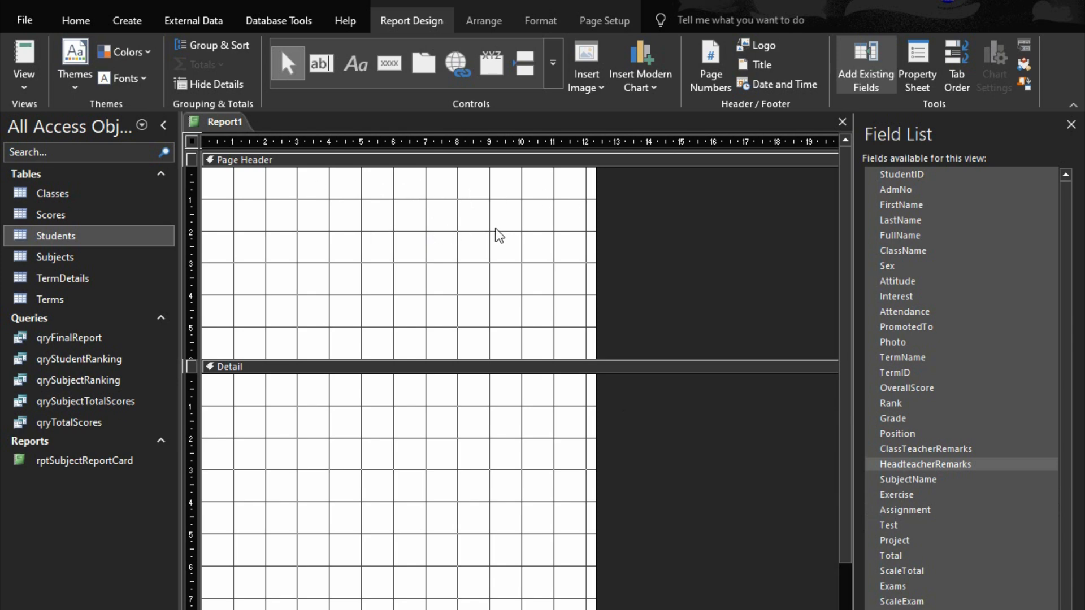
click(356, 63)
drag(317, 190, 371, 237)
text(DoW)
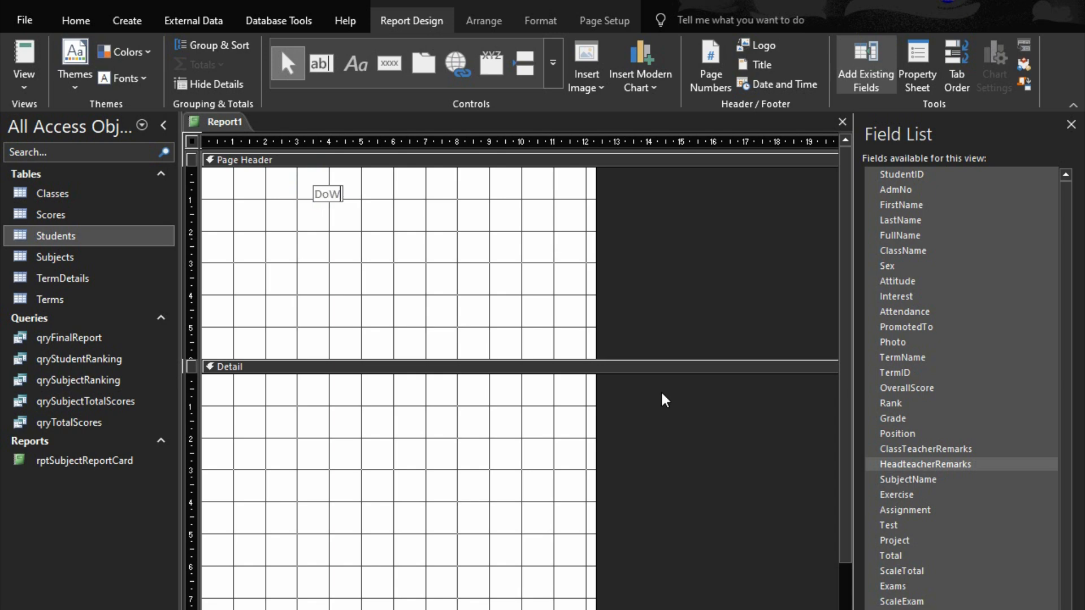
key(BackSpace)
key(BackSpace)
key(BackSpace)
text(DOWITHME YOUTUBE C)
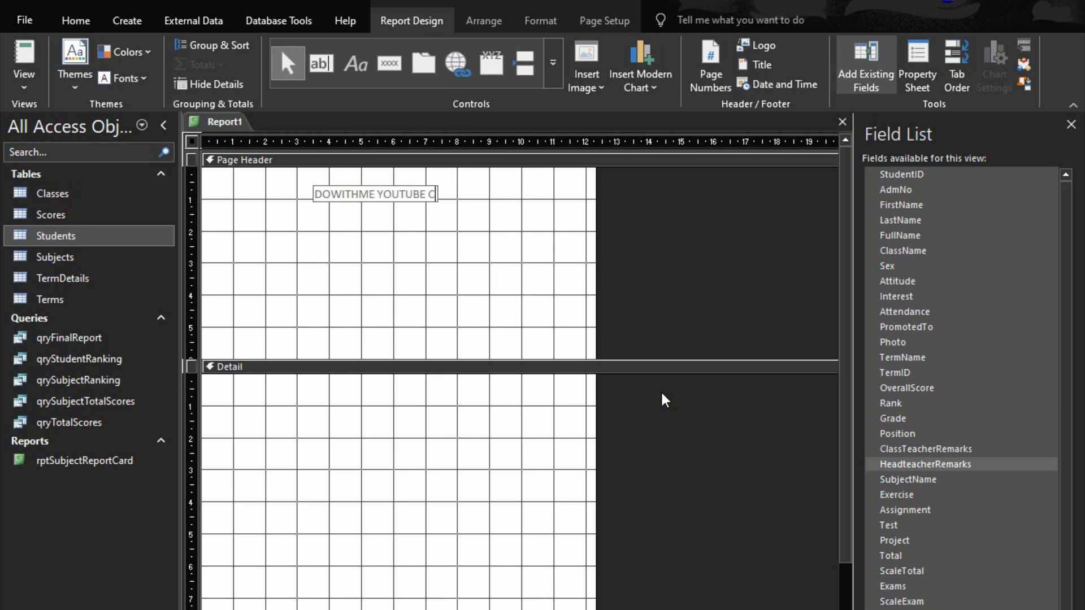
text(HANNEL)
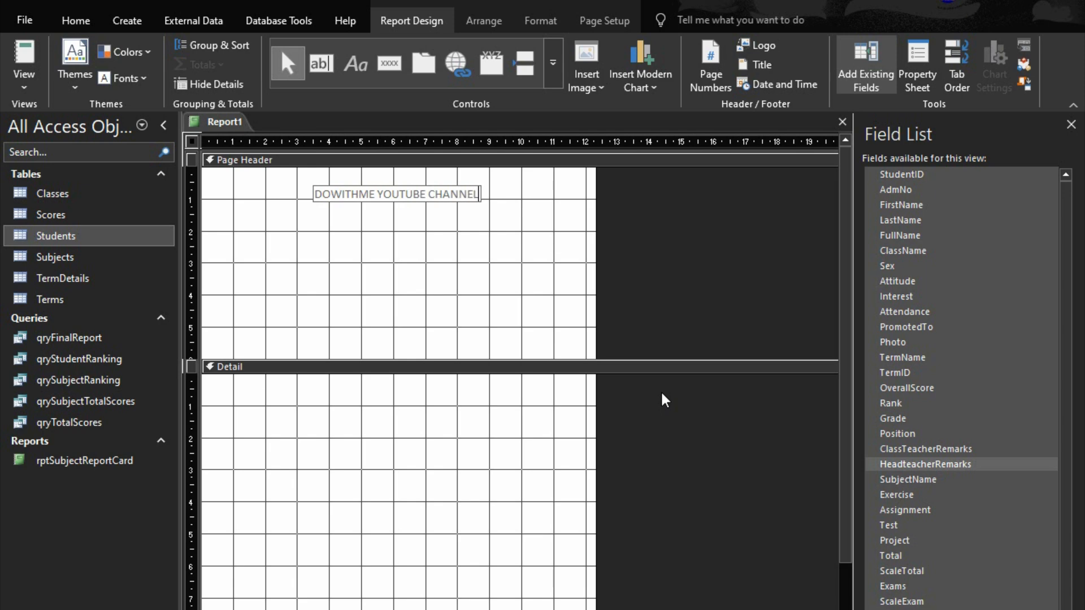
click(522, 222)
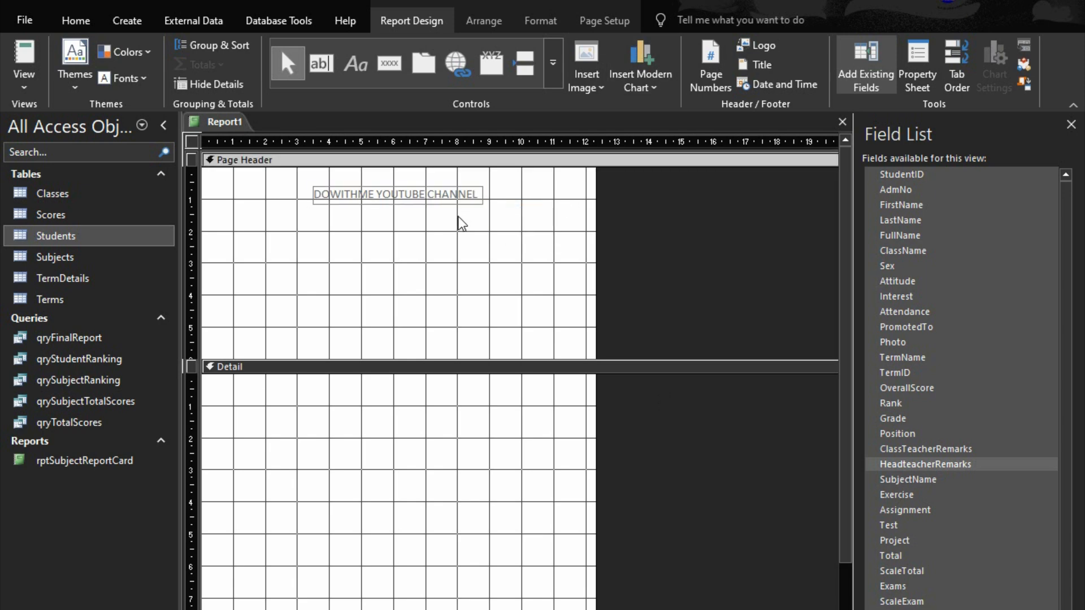
- Widen the Page Header title label to about 10 cm and format its text centred, black and size 24
drag(459, 210, 584, 218)
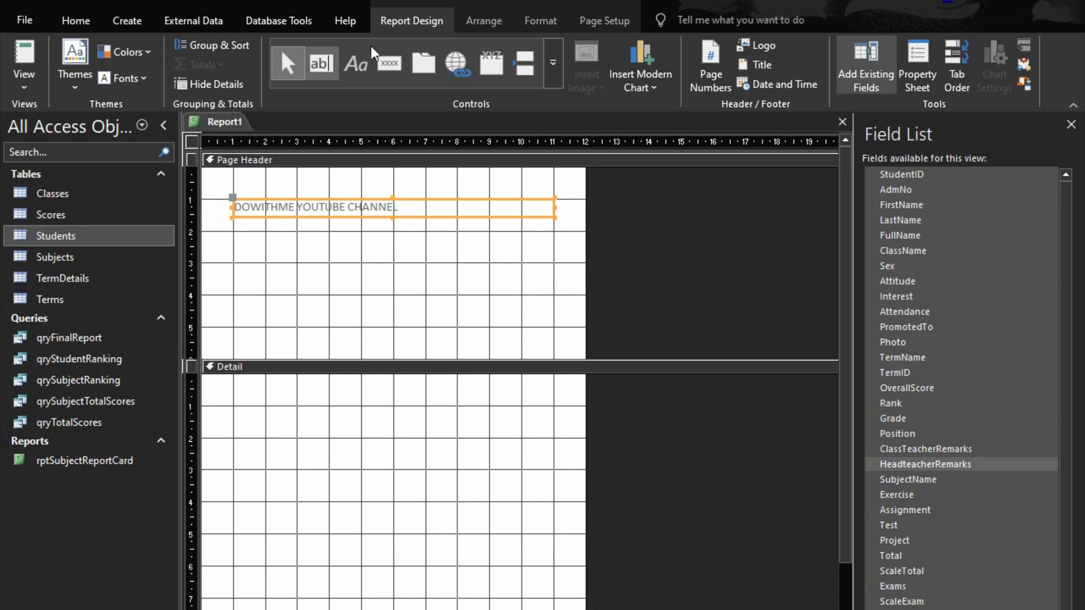
click(553, 63)
click(547, 21)
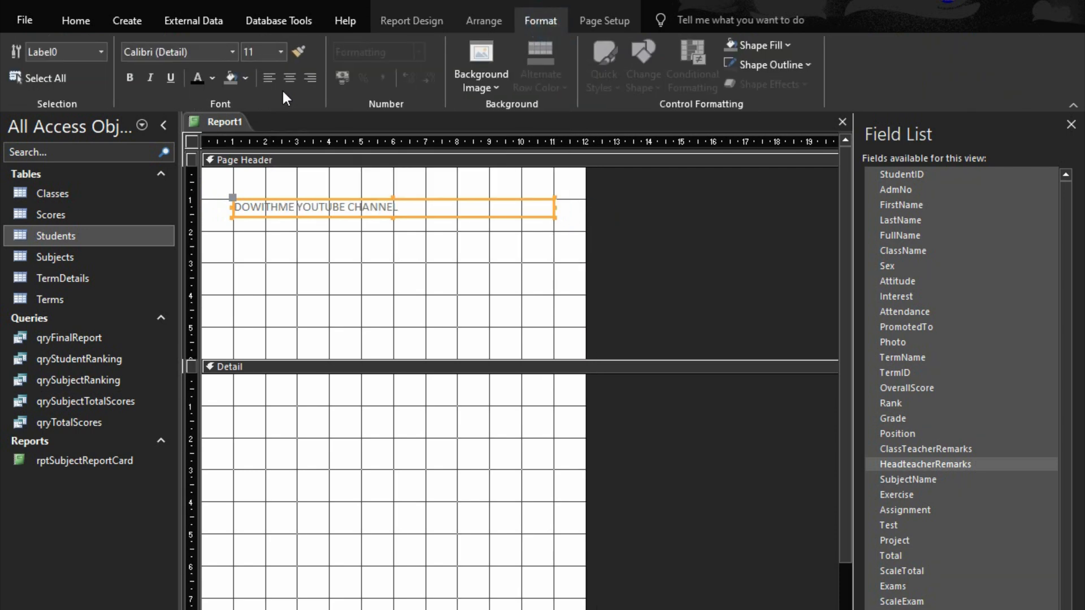
click(291, 77)
click(198, 79)
click(276, 52)
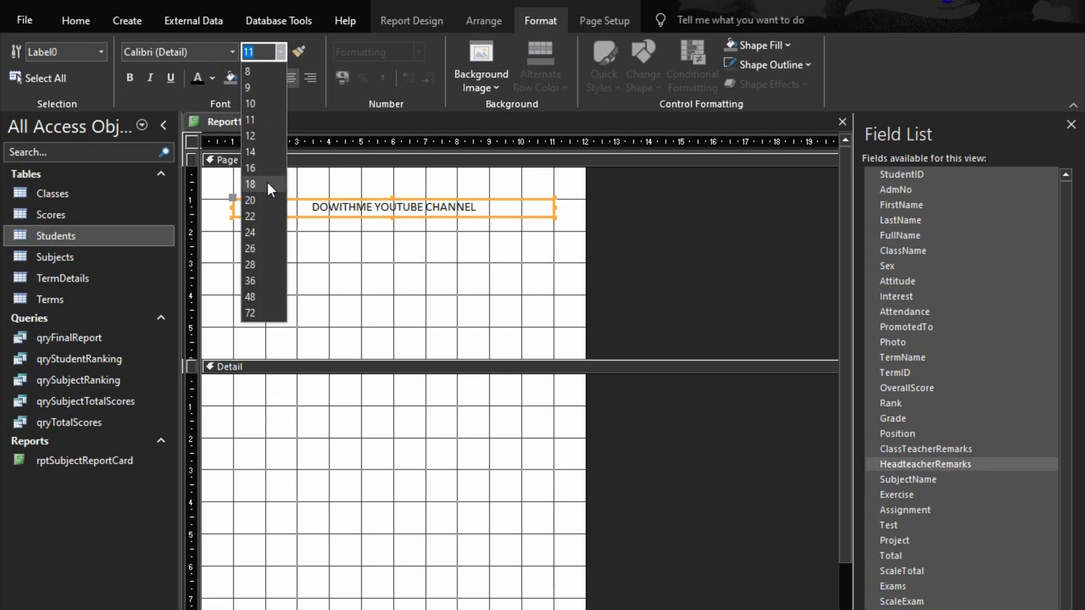
click(259, 186)
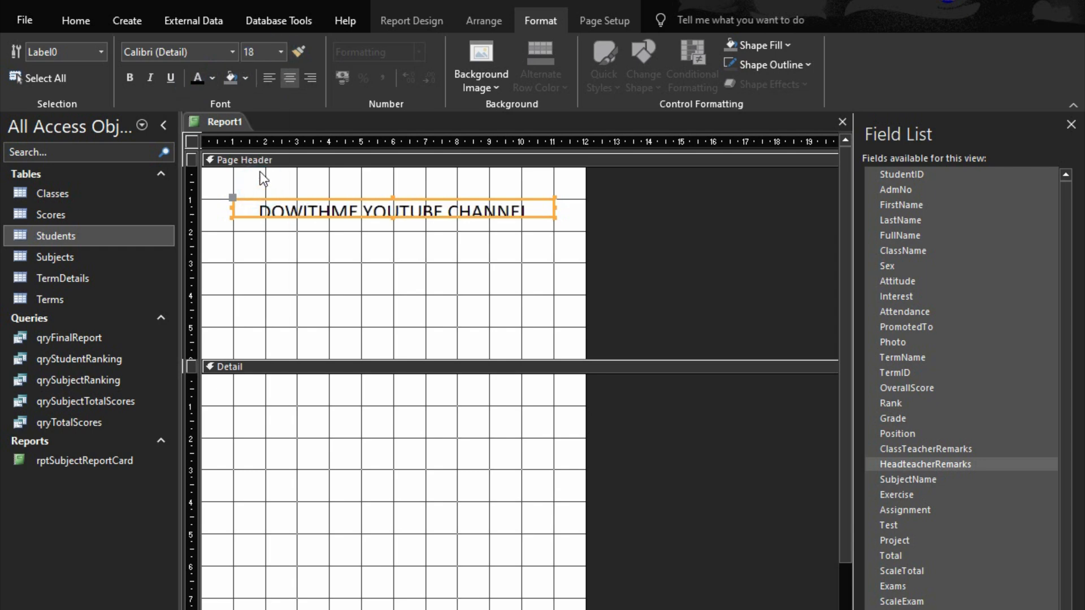
click(280, 56)
click(249, 232)
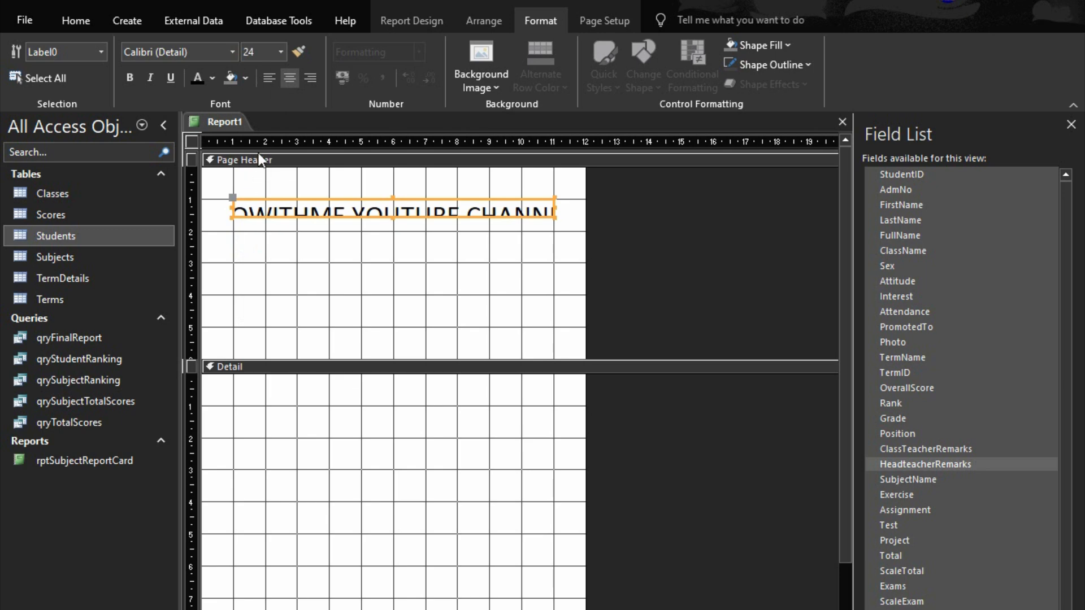
- Size the Page Header title label to fit its text
right_click(352, 207)
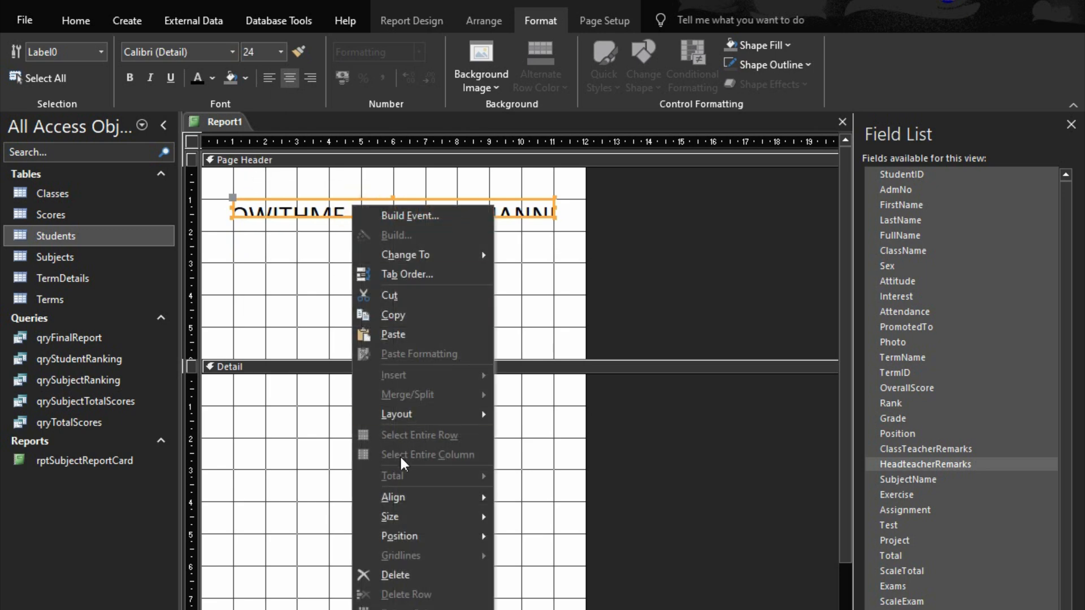
mouse_move(421, 518)
click(537, 518)
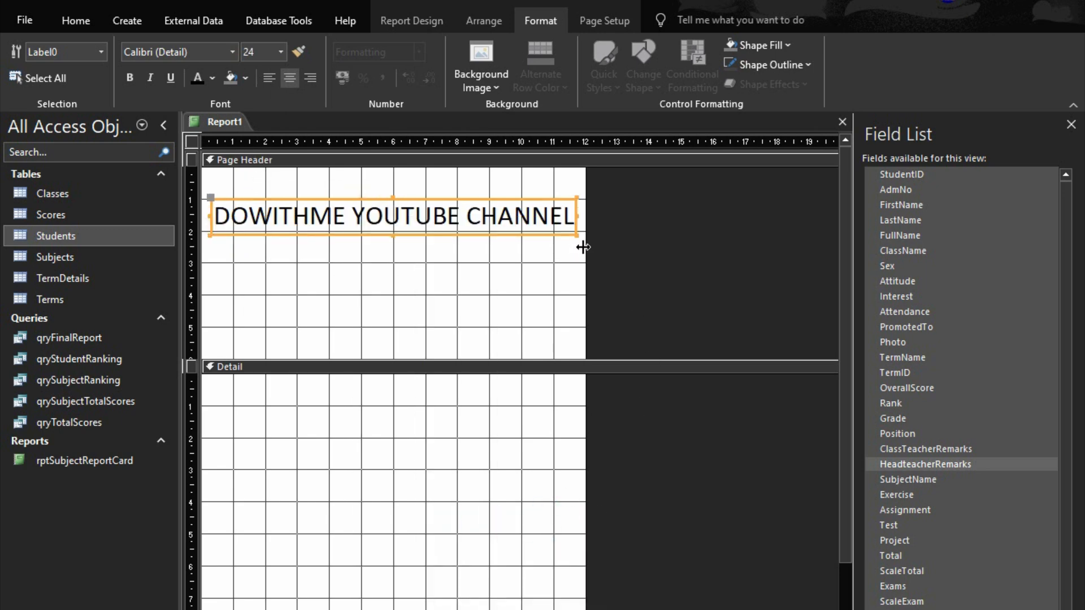
- Widen the report to about 16 cm, and move, stretch to about 14 cm and bold the Page Header title label
drag(584, 247, 713, 252)
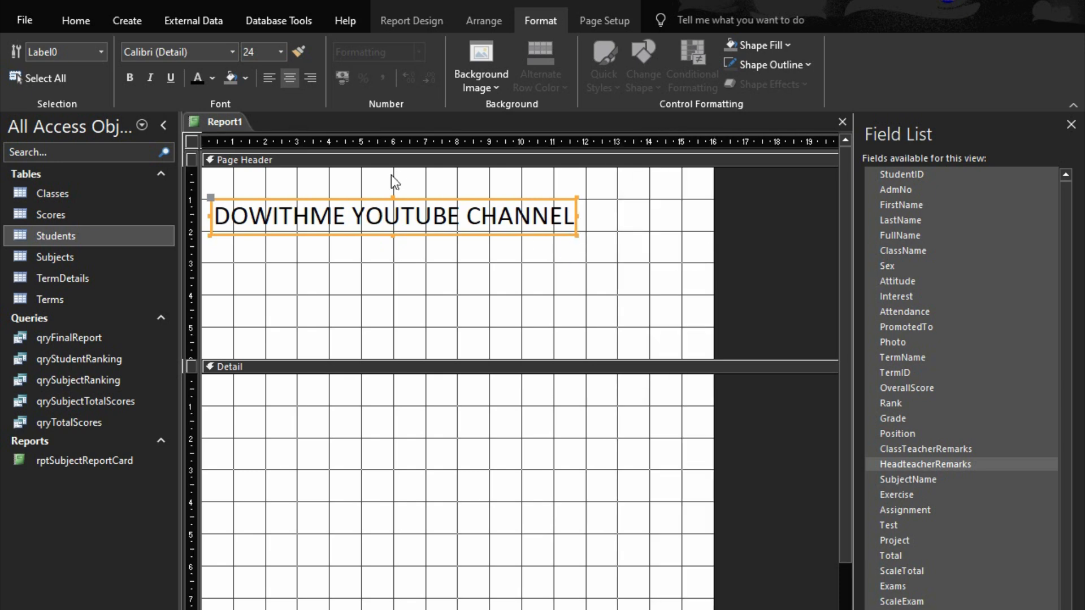
click(377, 199)
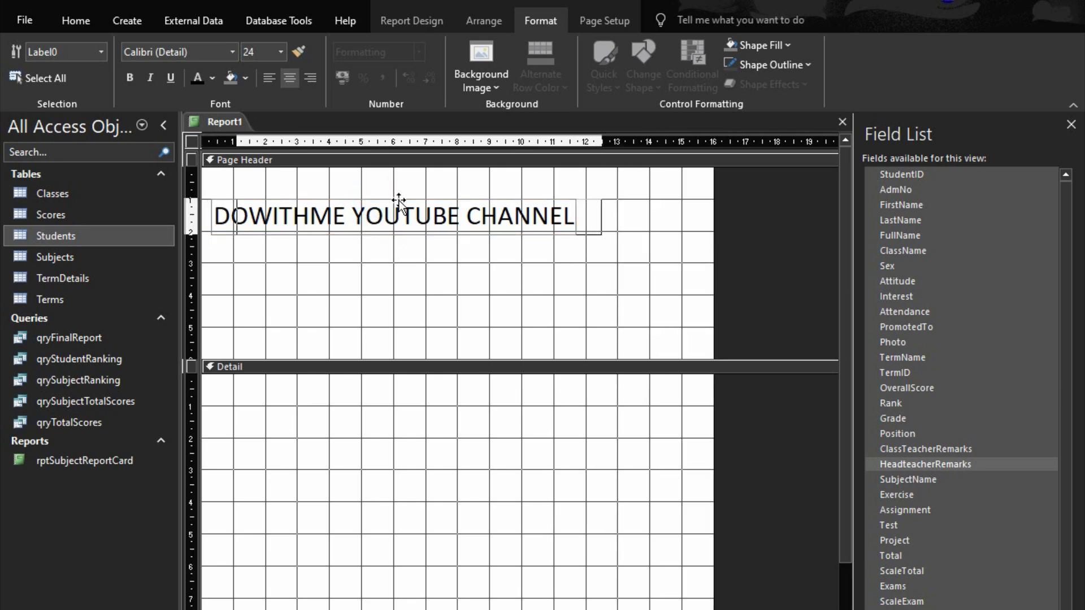
key(Return)
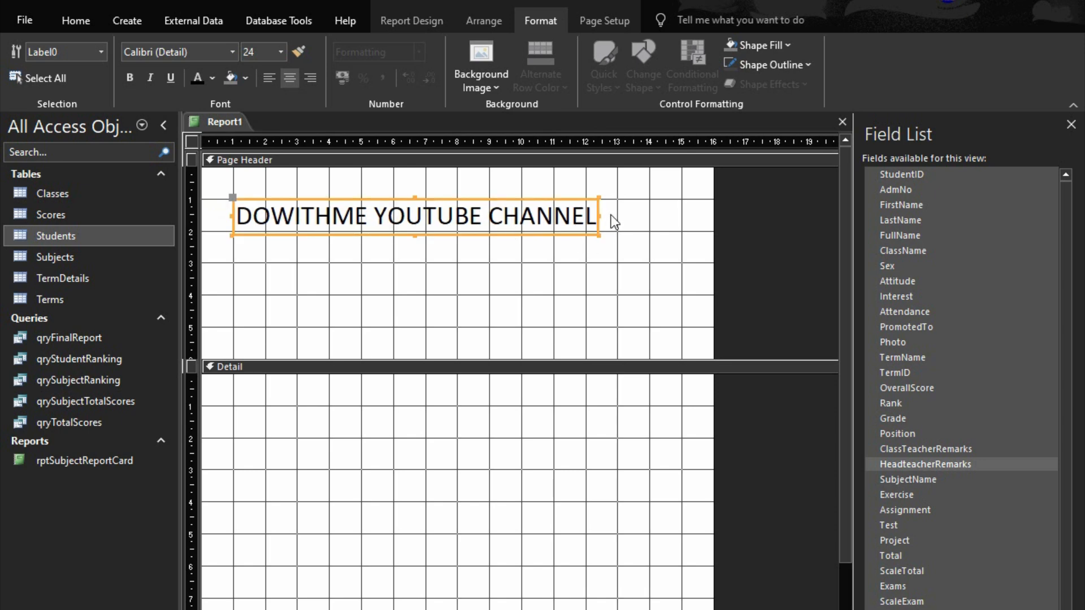
drag(600, 216, 682, 229)
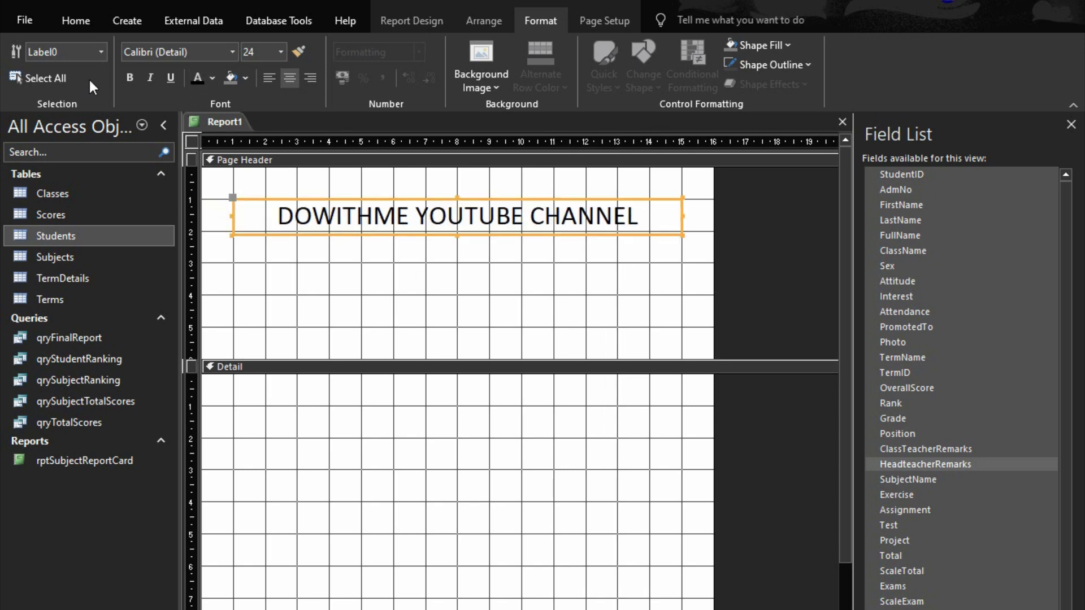
click(129, 78)
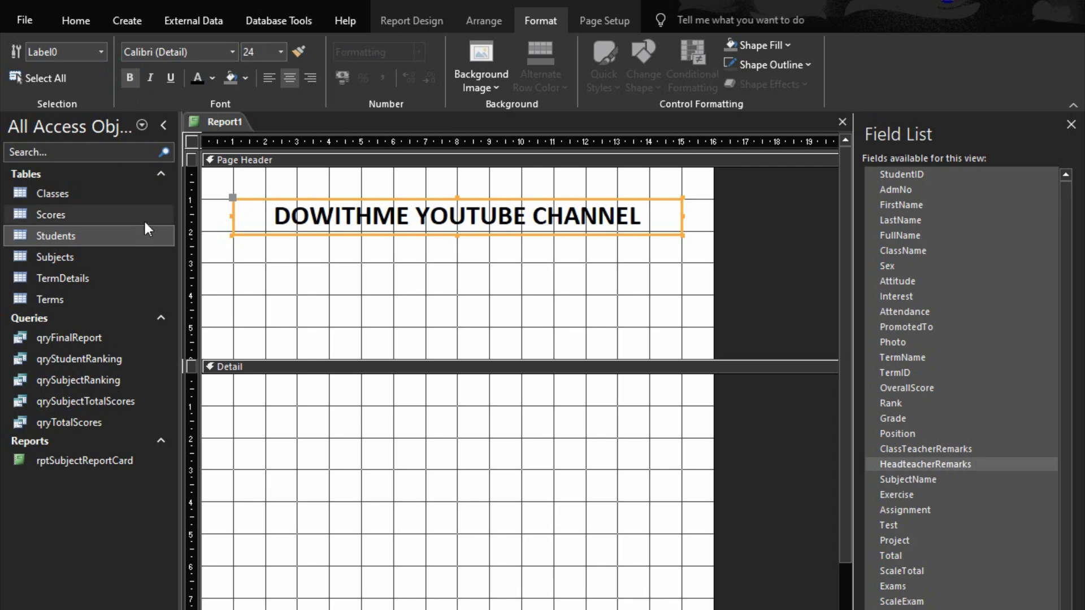
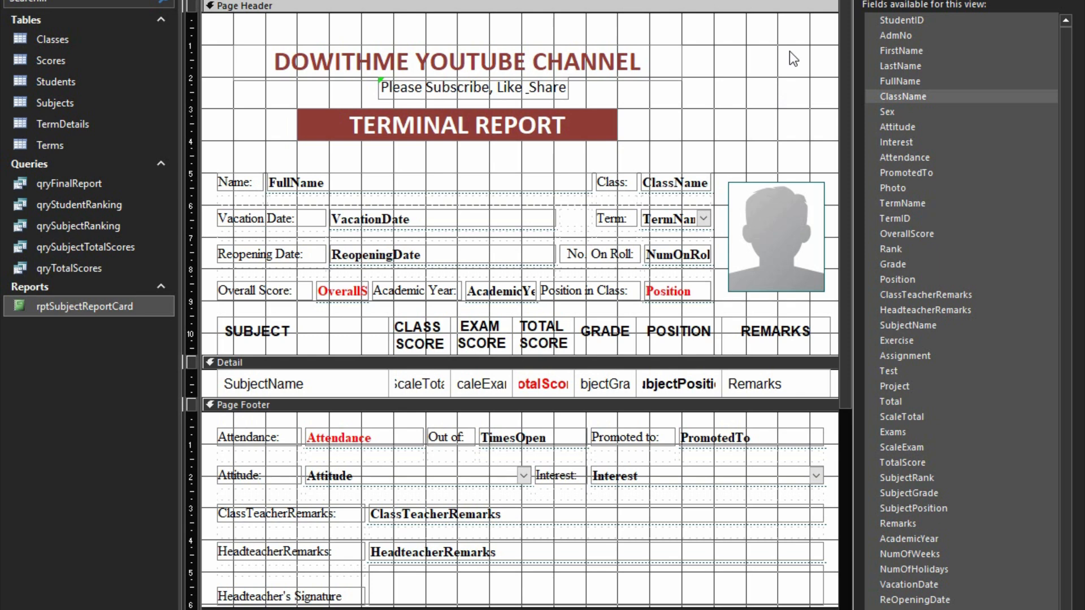
- Save the report under the name rpeReportCard
text(rep)
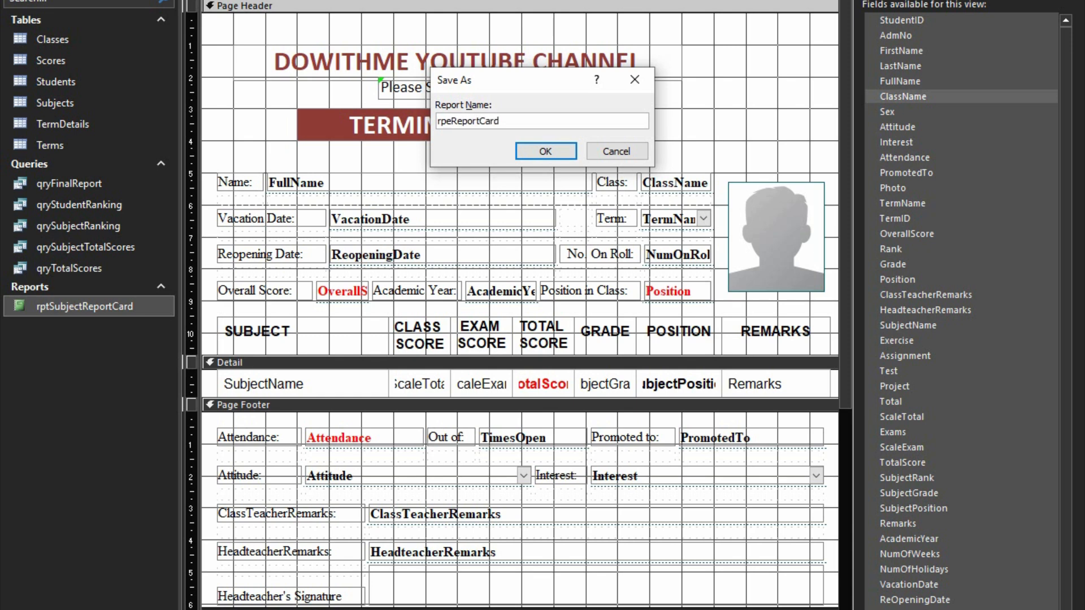
click(553, 157)
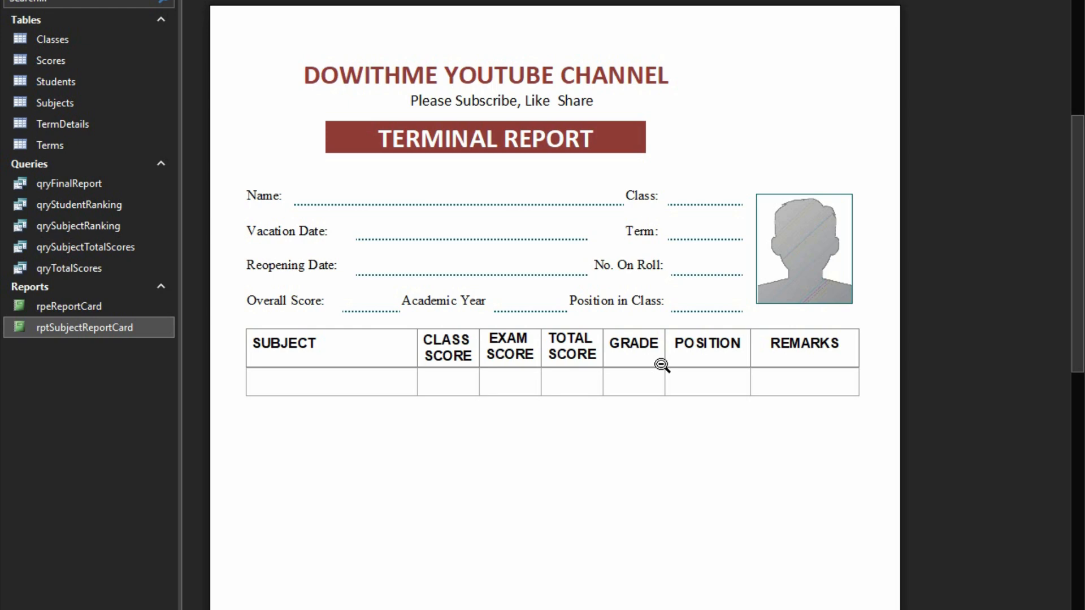
- Return to the report design and shift the title, subscribe line and TERMINAL REPORT labels together about 2 cm to the right
click(722, 2)
drag(429, 29, 478, 130)
key(Right)
key(Right)
key(Right)
key(Right)
key(Right)
key(Right)
key(Right)
key(Right)
key(Right)
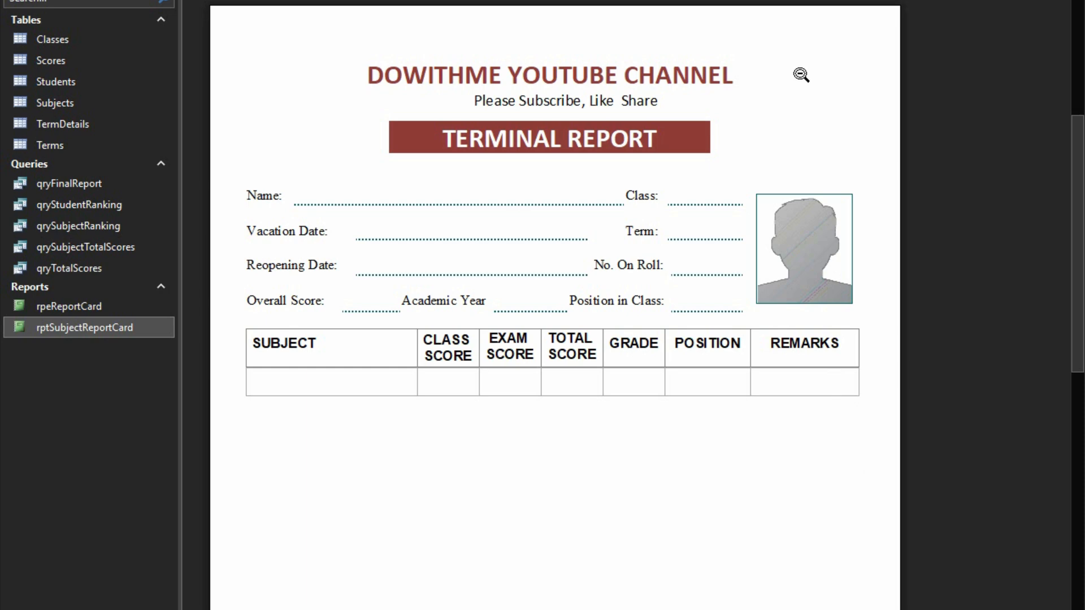
- Review the report card preview down to the page footer, then return to the design and check its right edge
scroll(781, 226, down, 7)
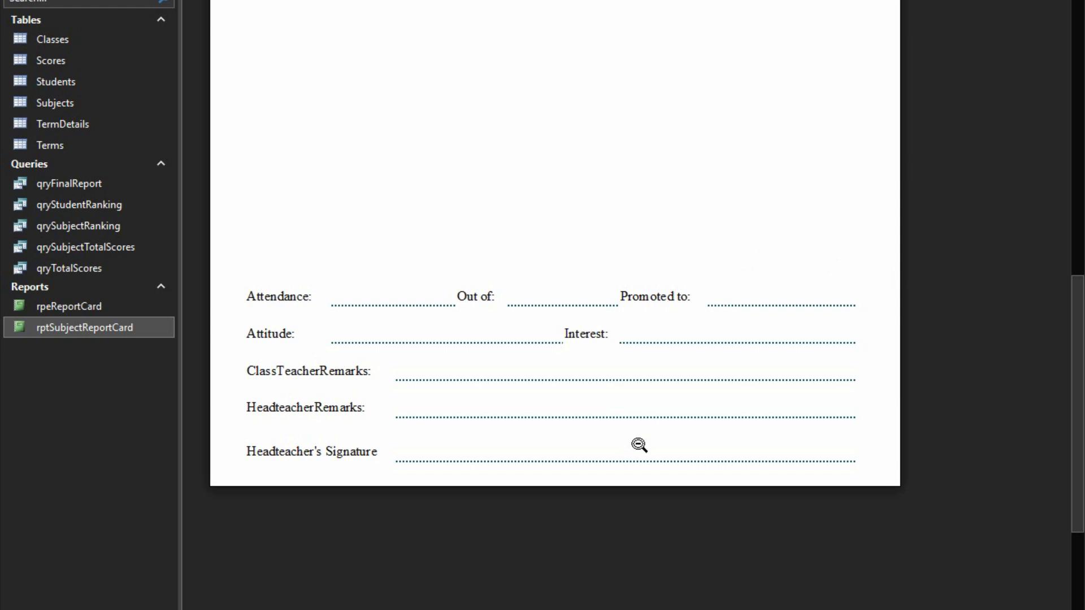
scroll(637, 453, down, 1)
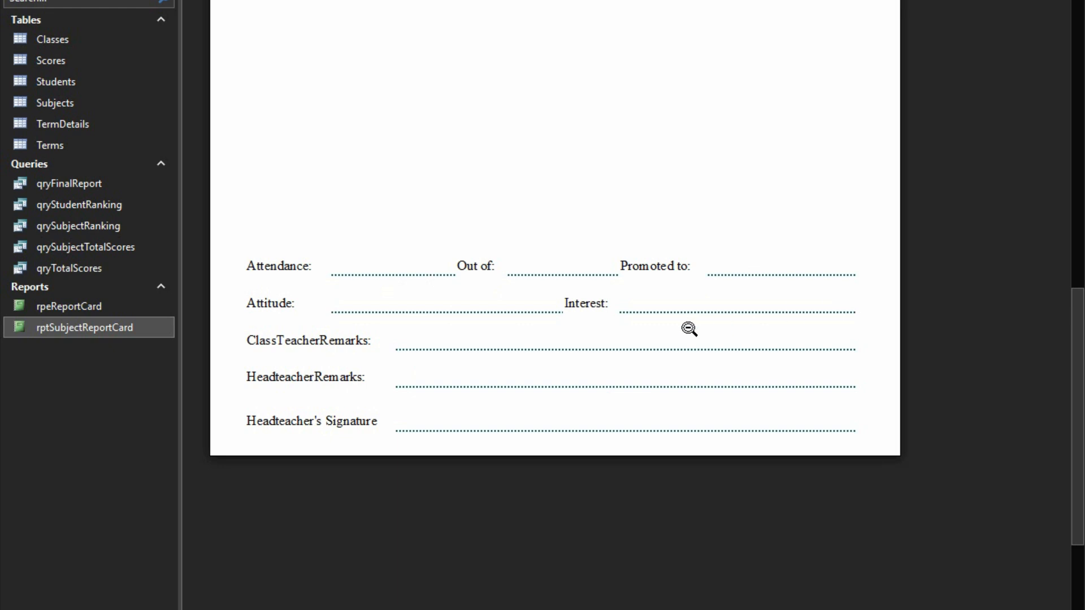
scroll(638, 339, up, 4)
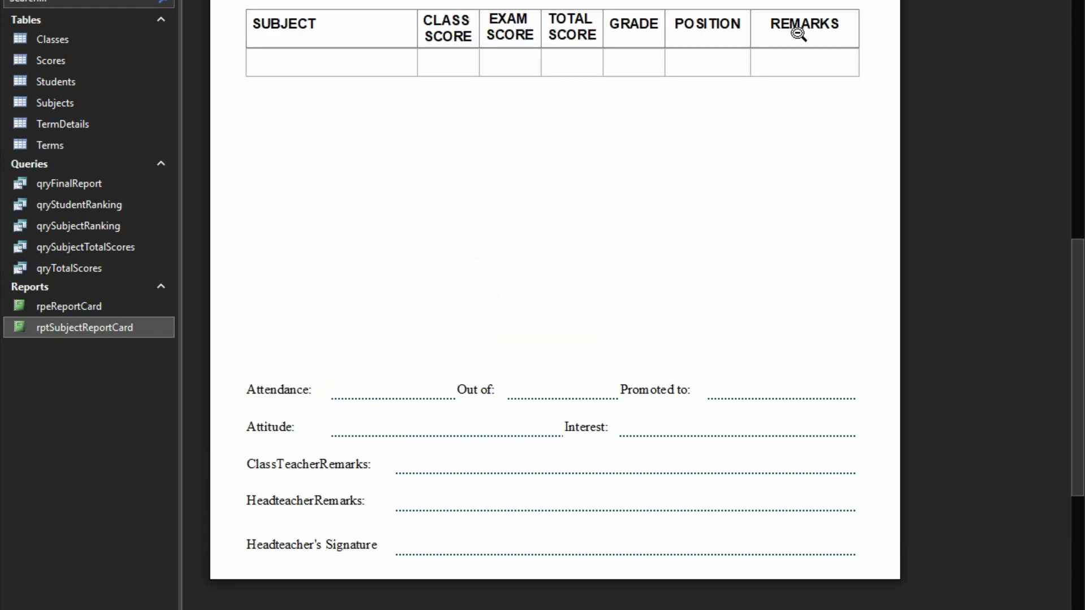
key(Escape)
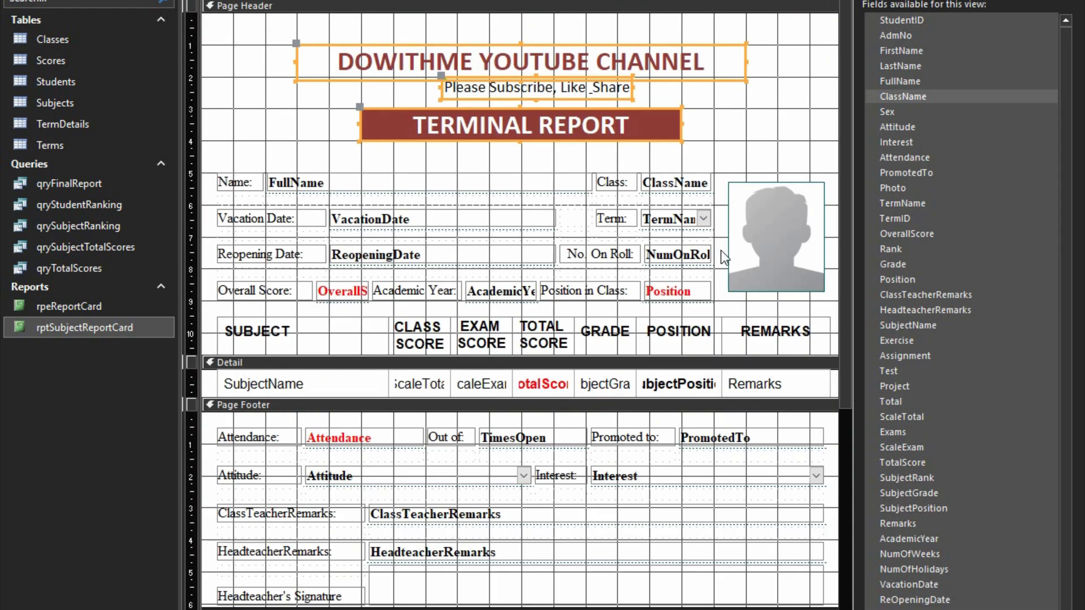
click(755, 146)
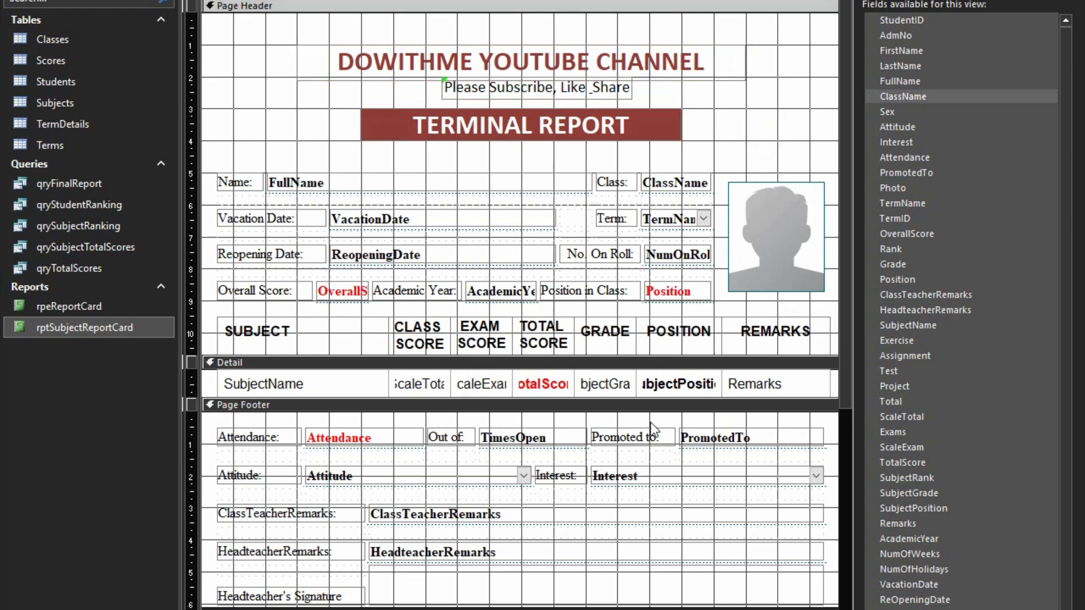
scroll(464, 311, right, 5)
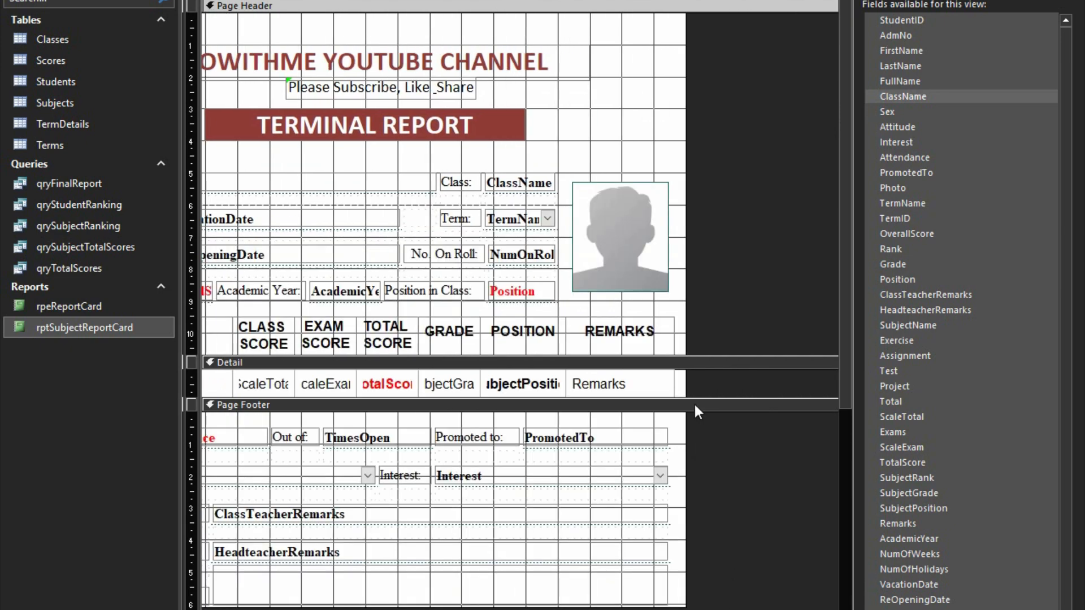
- Locate the Photo field among the available fields and inspect the student image's Control Source in the Zoom window
click(875, 97)
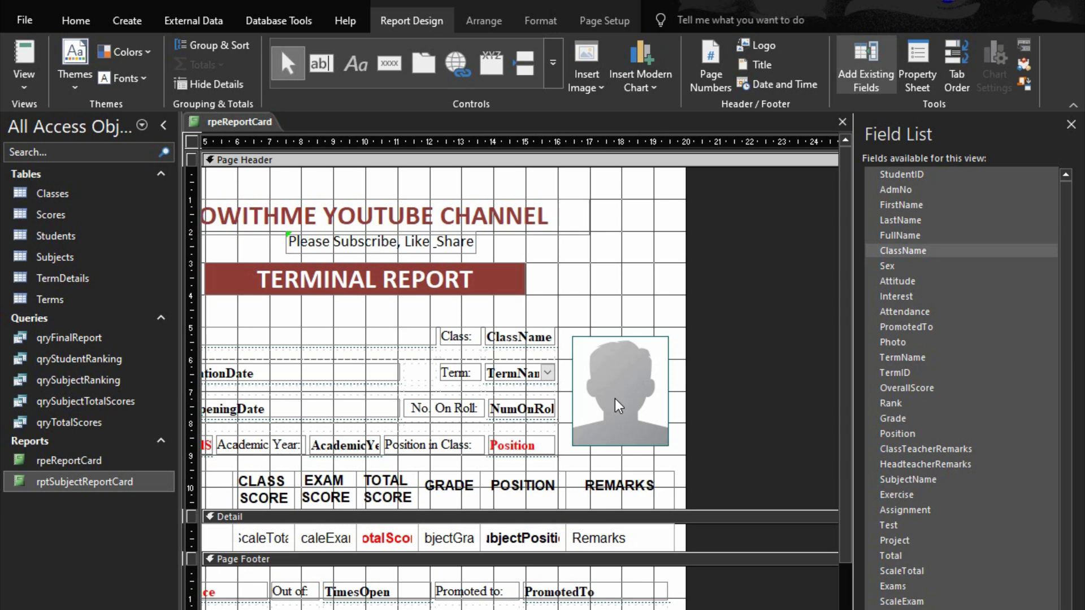
scroll(907, 561, down, 1)
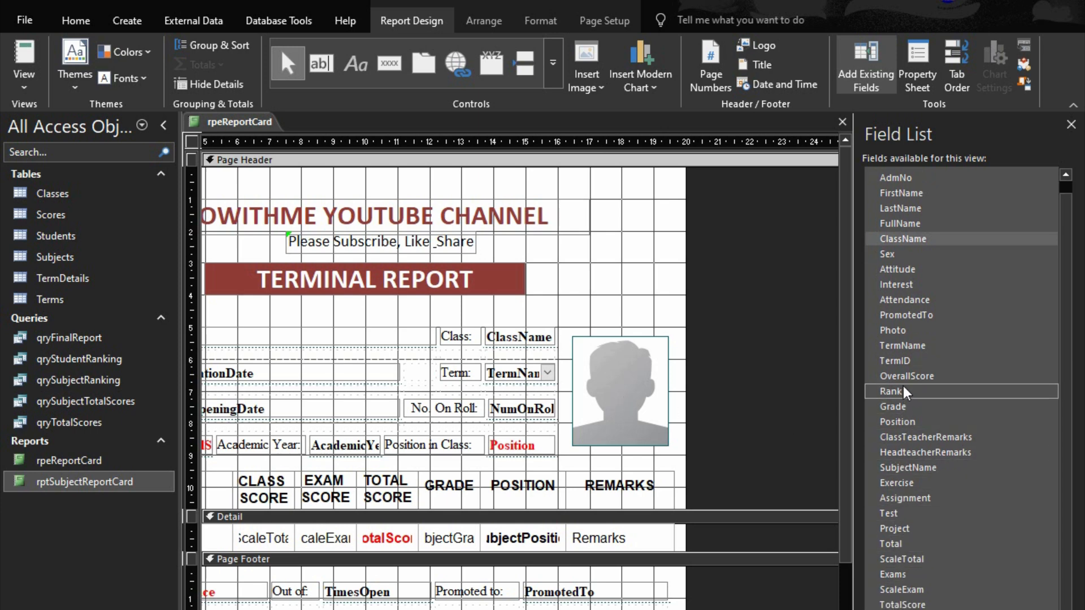
click(891, 331)
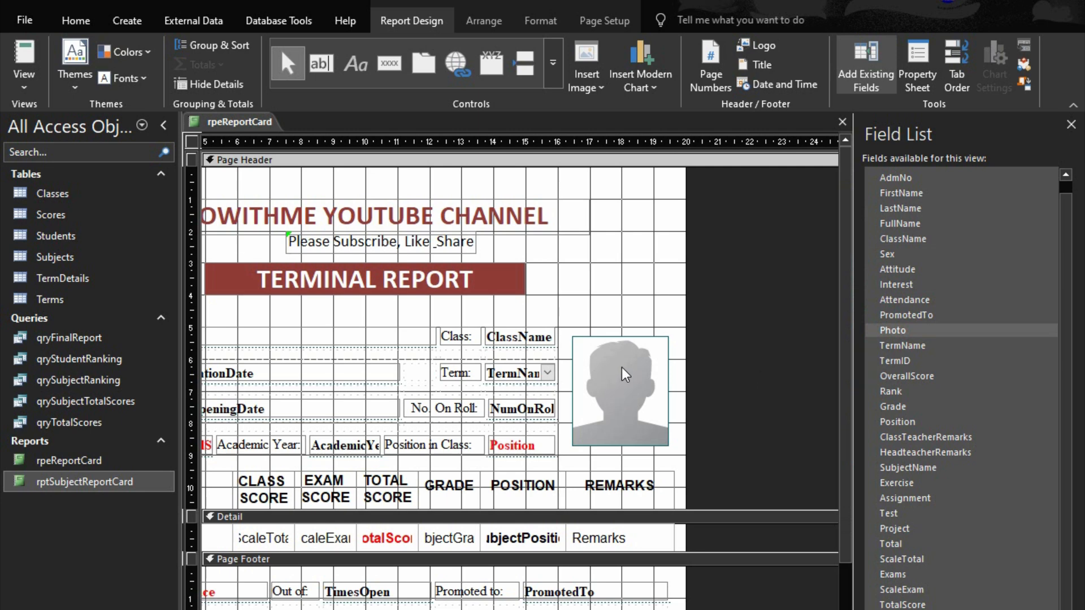
click(629, 383)
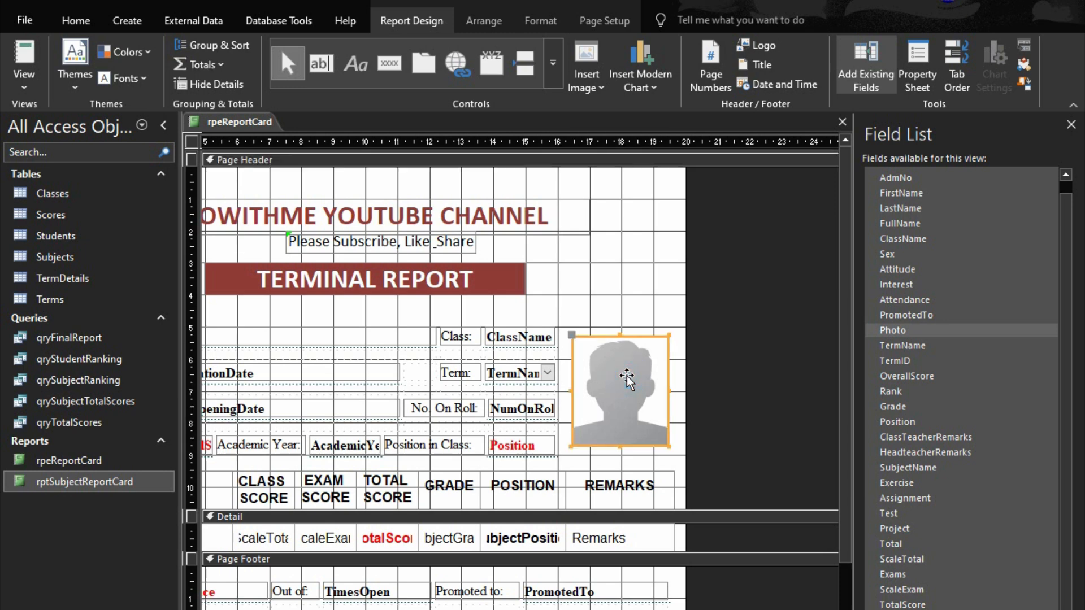
click(917, 68)
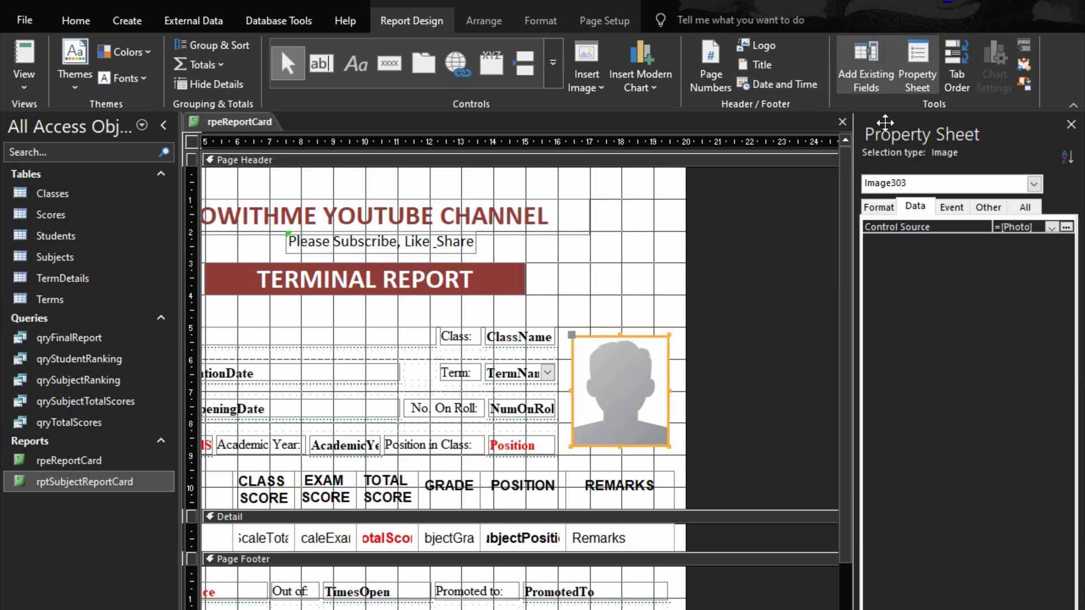
click(915, 207)
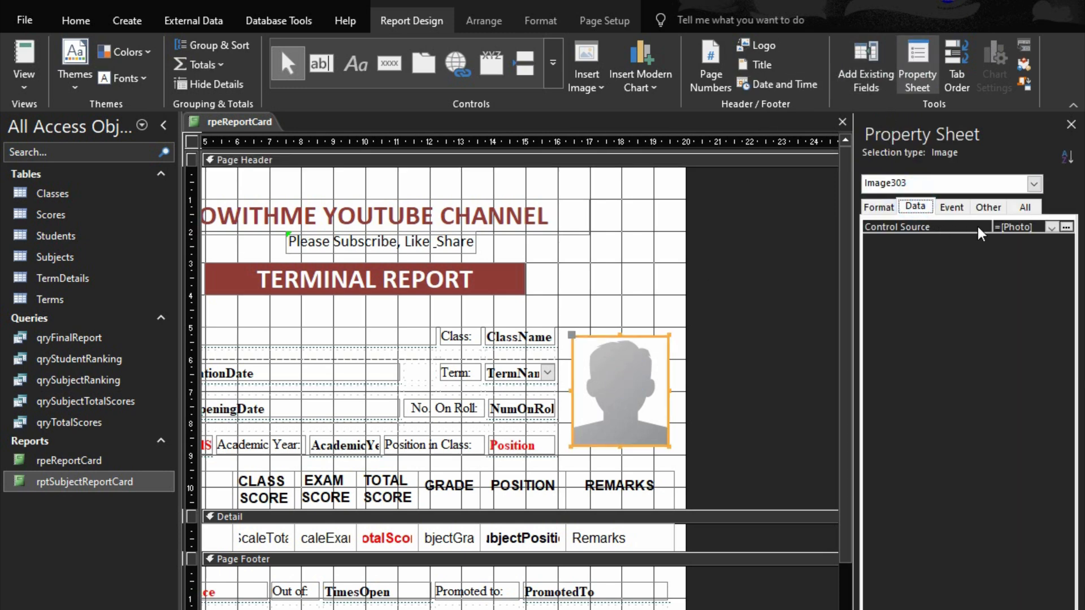
right_click(1003, 226)
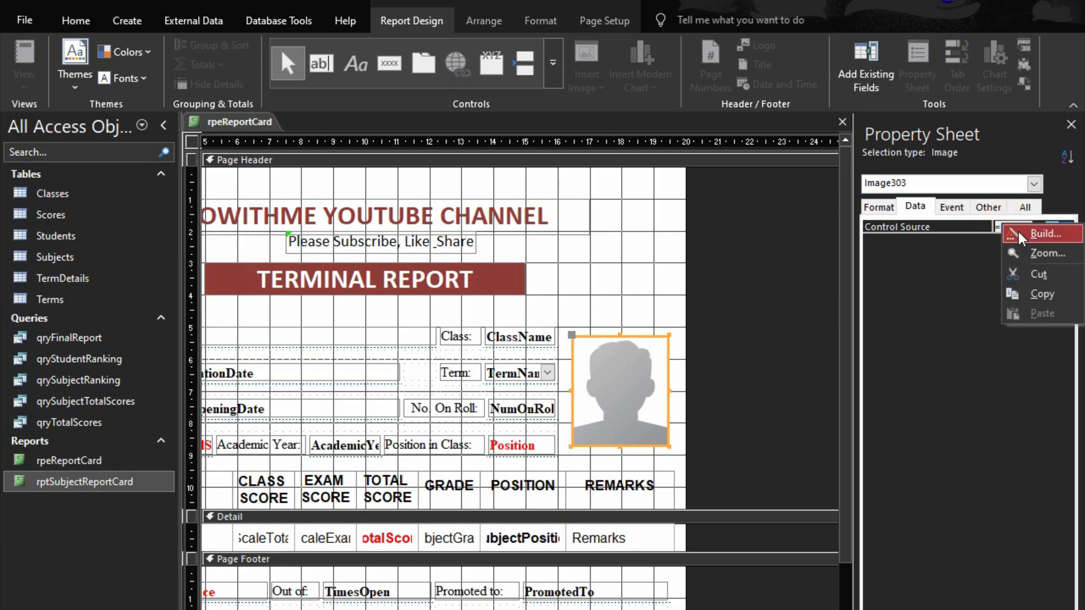
click(1048, 254)
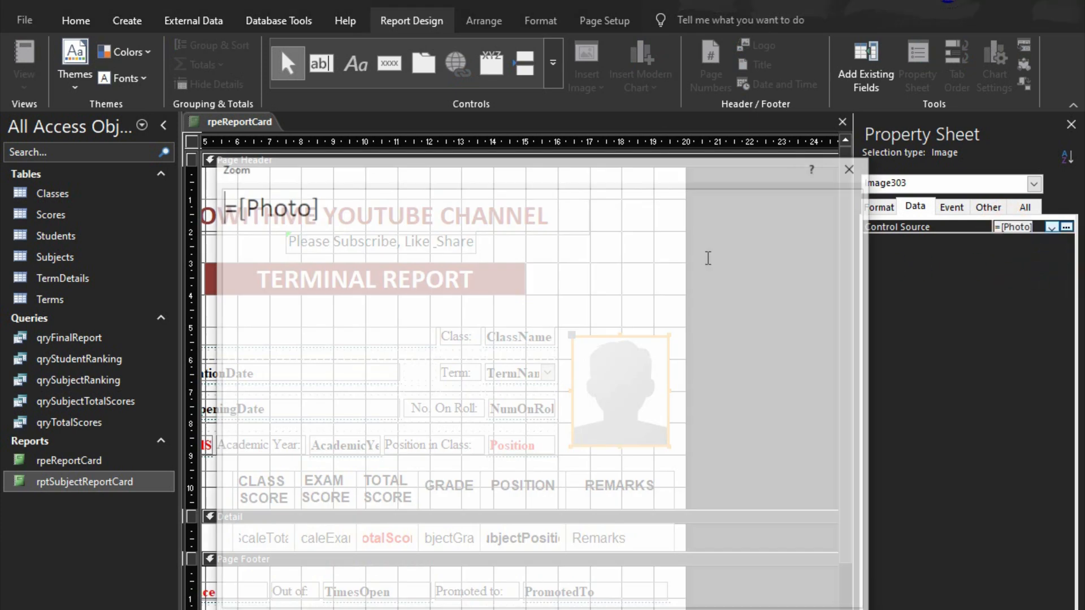
drag(402, 168, 501, 159)
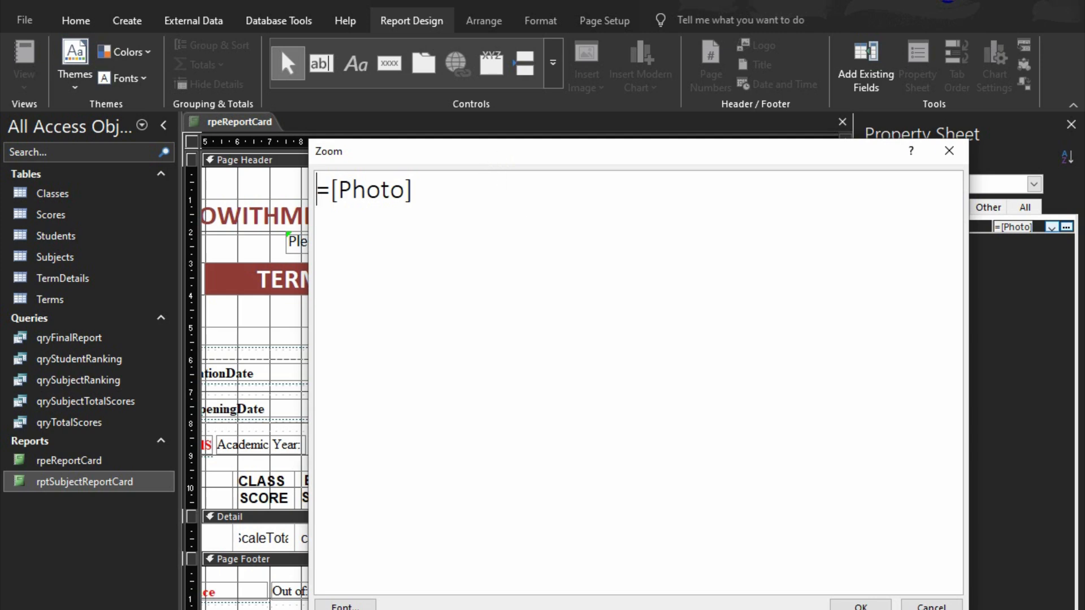
click(930, 603)
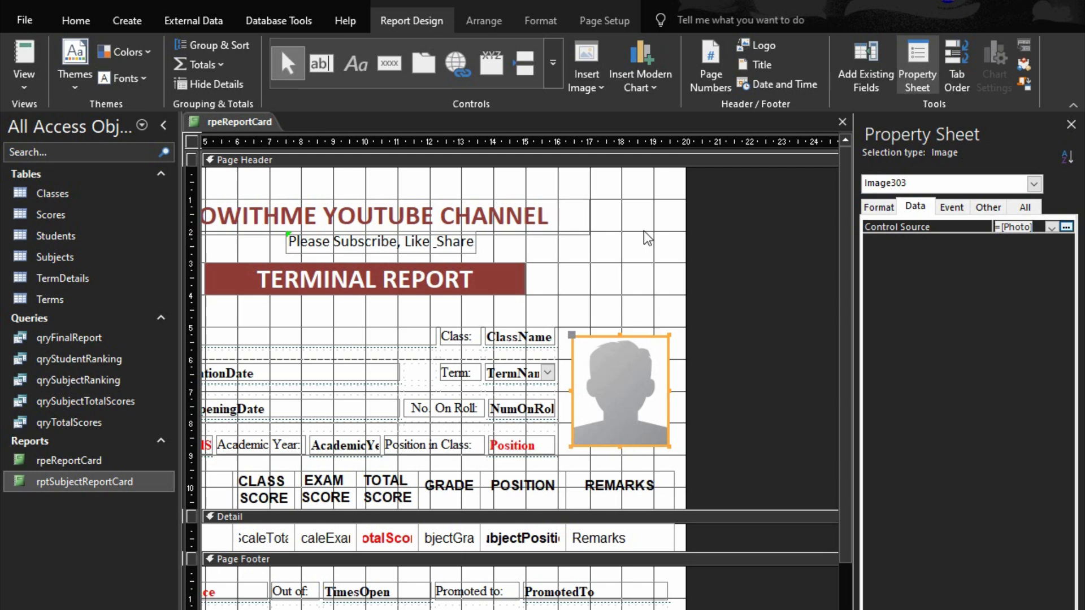
- Close rpeReportCard, then open rptSubjectReportCard to view its empty layout and close it
click(840, 122)
click(481, 454)
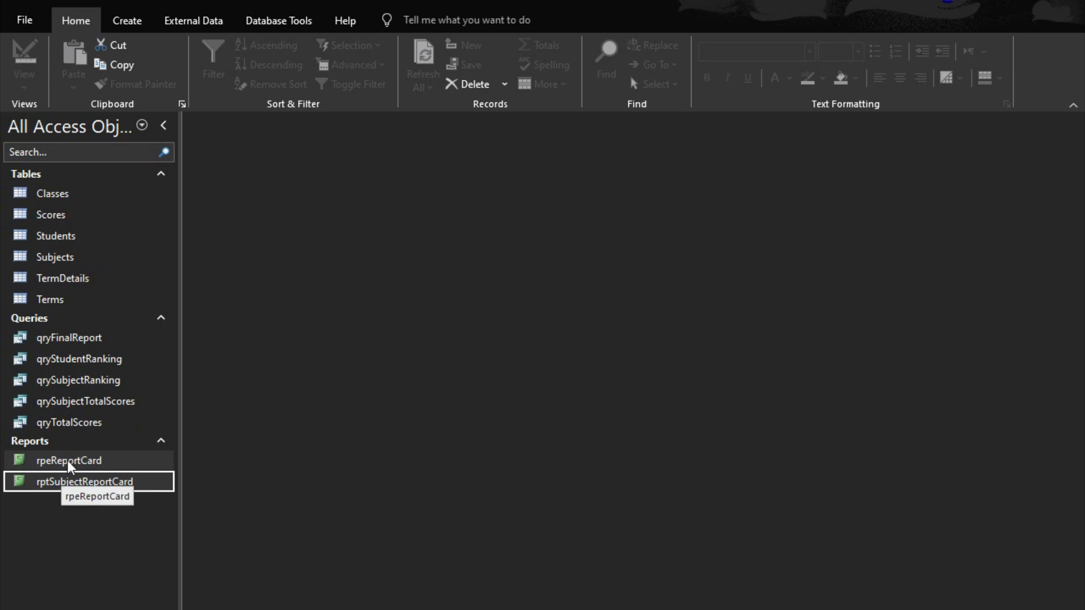
double_click(70, 482)
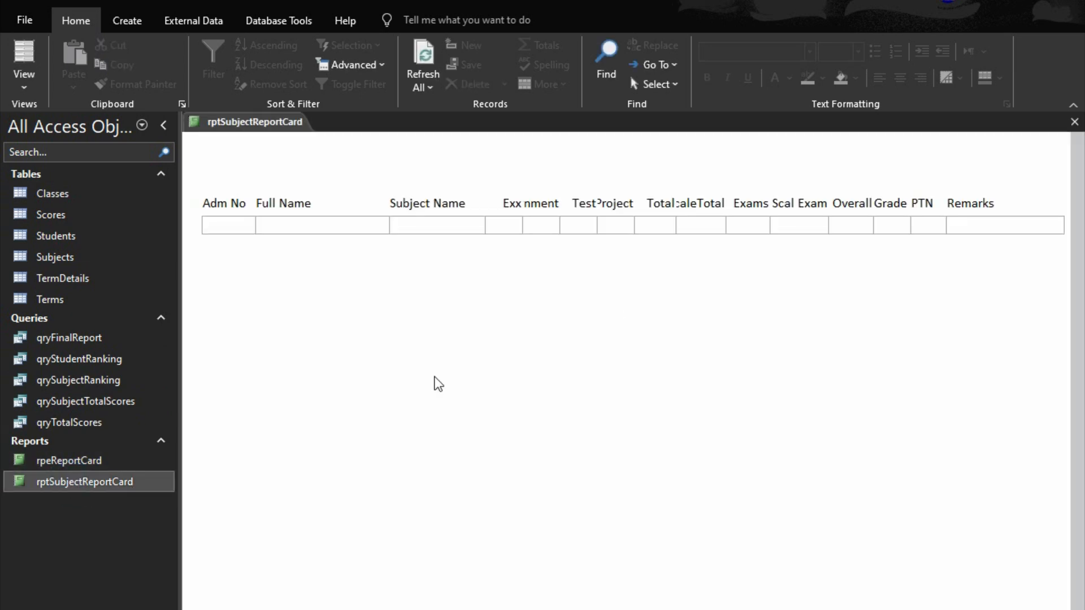
click(1075, 122)
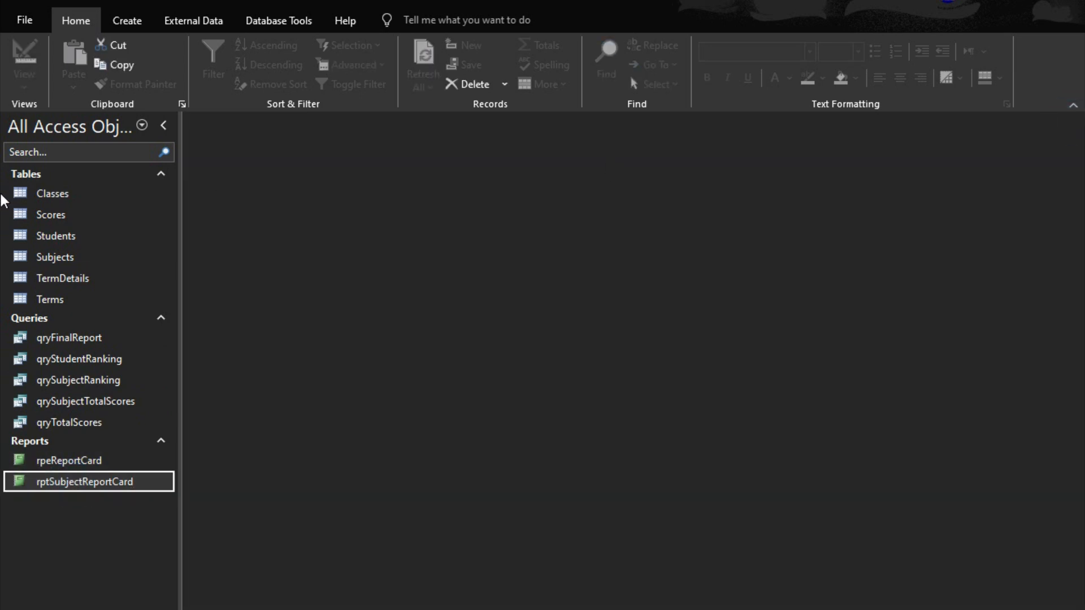
- Add a record with ClassName Class 1 to the Classes table and close the table
double_click(31, 193)
click(331, 163)
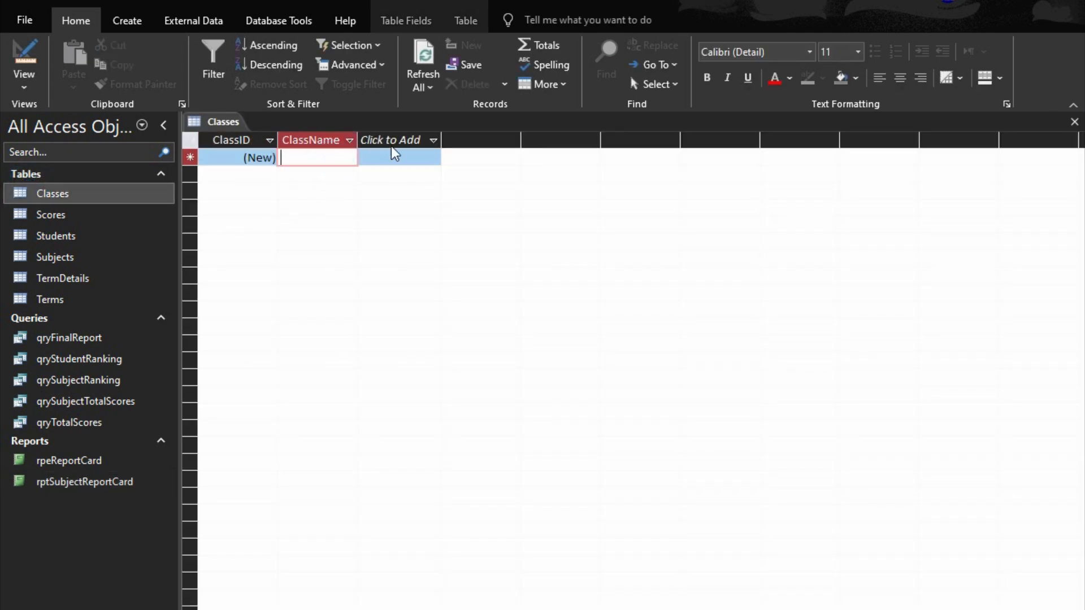
text(Cal)
key(BackSpace)
key(BackSpace)
text(lass 1)
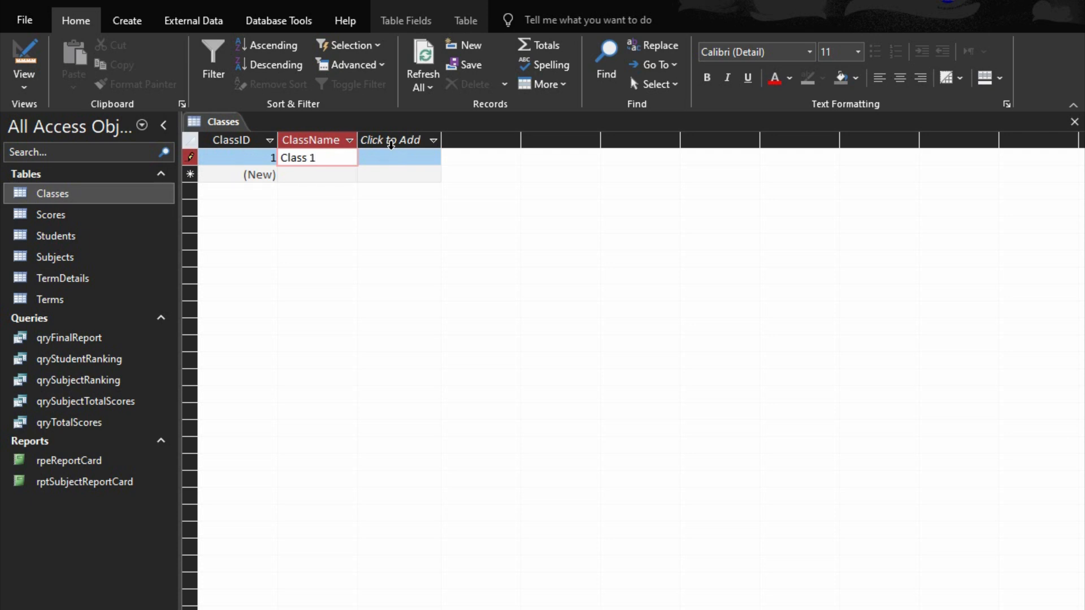
click(1074, 121)
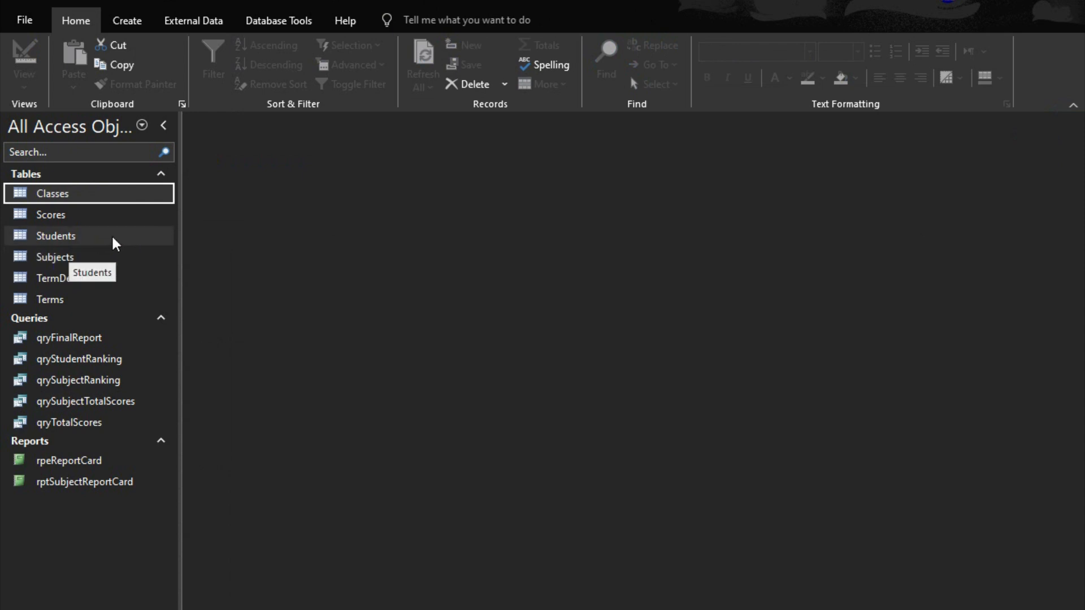
- Add a record with TermName Term 1 to the Terms table and close the table
double_click(51, 299)
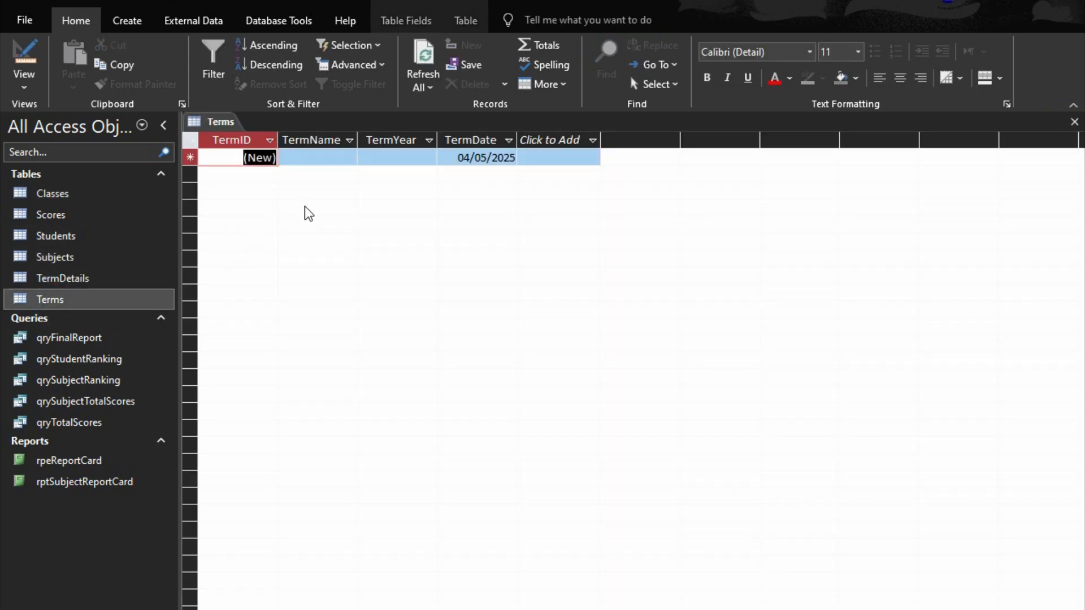
click(335, 154)
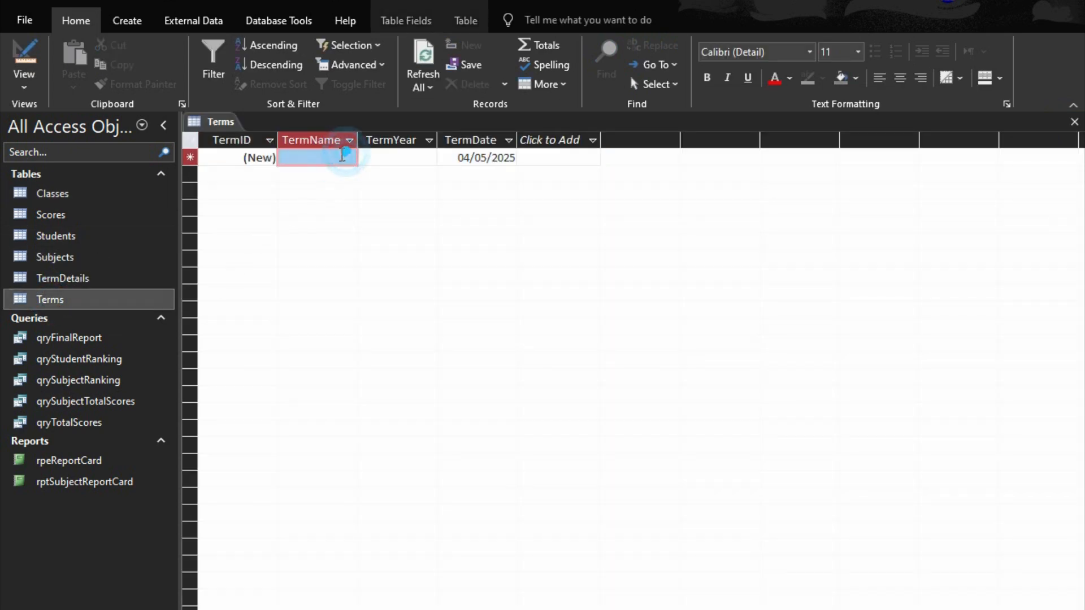
text(term)
key(BackSpace)
key(BackSpace)
key(BackSpace)
key(BackSpace)
text(Term)
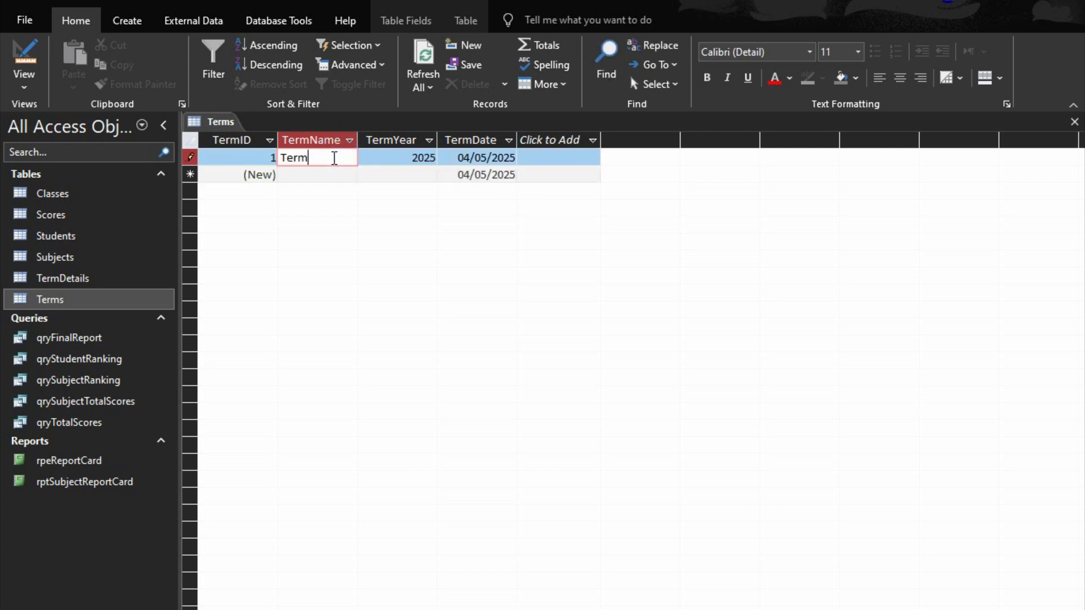
text( 1)
click(1075, 122)
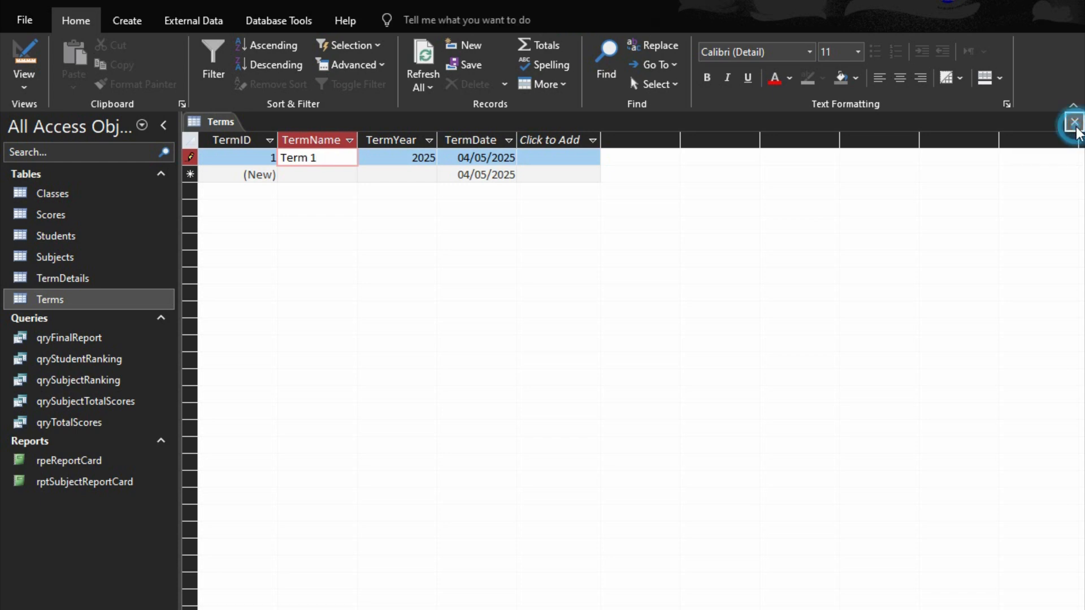
- Add the subjects Computing, Maths and English as records in the Subjects table and close the table
key(Up)
key(Up)
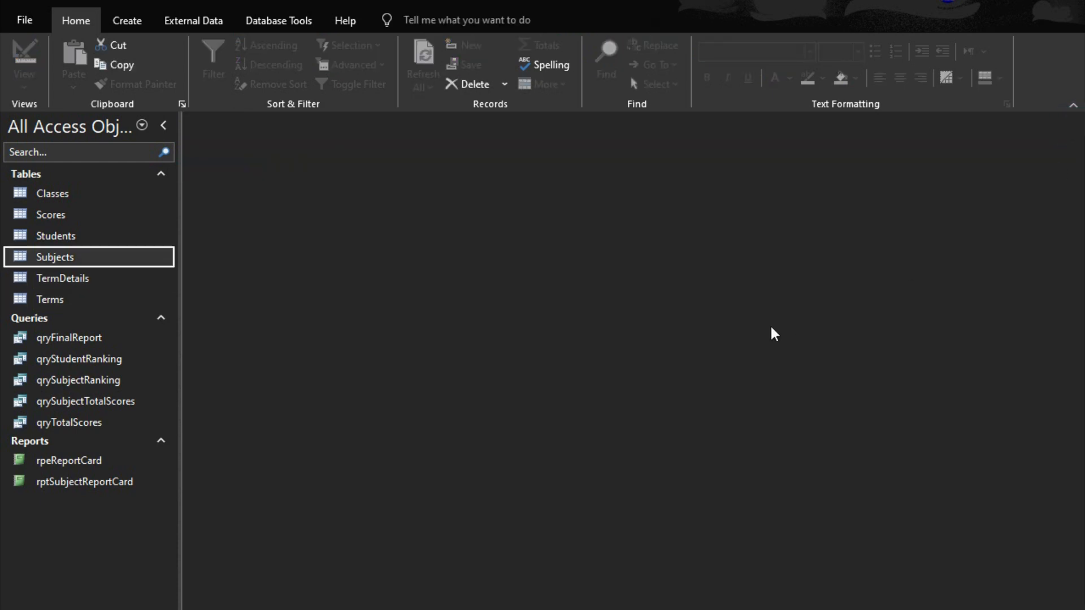
double_click(67, 260)
click(312, 156)
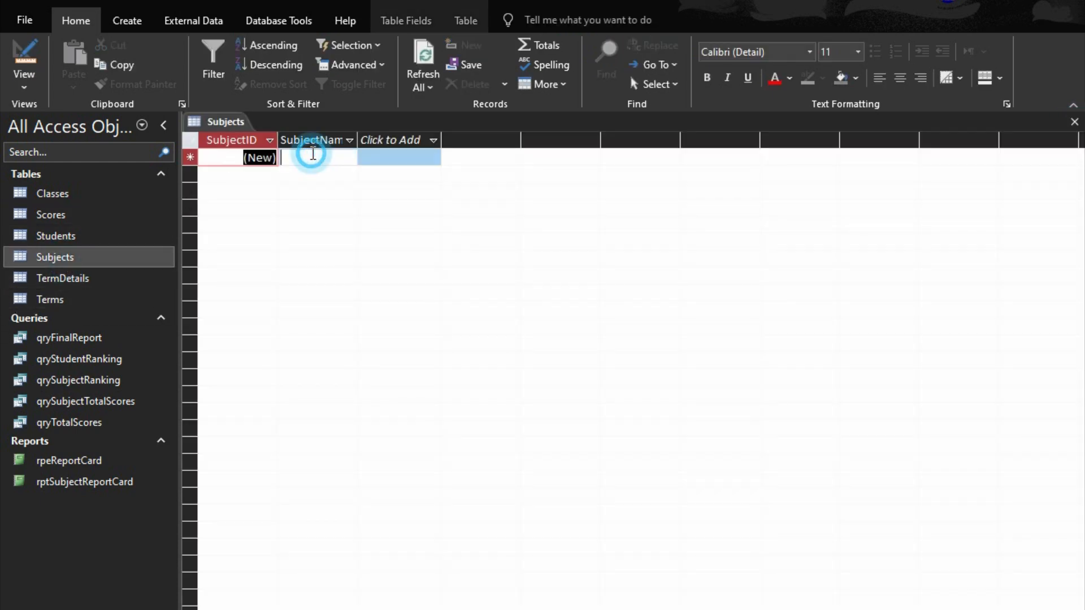
text(C)
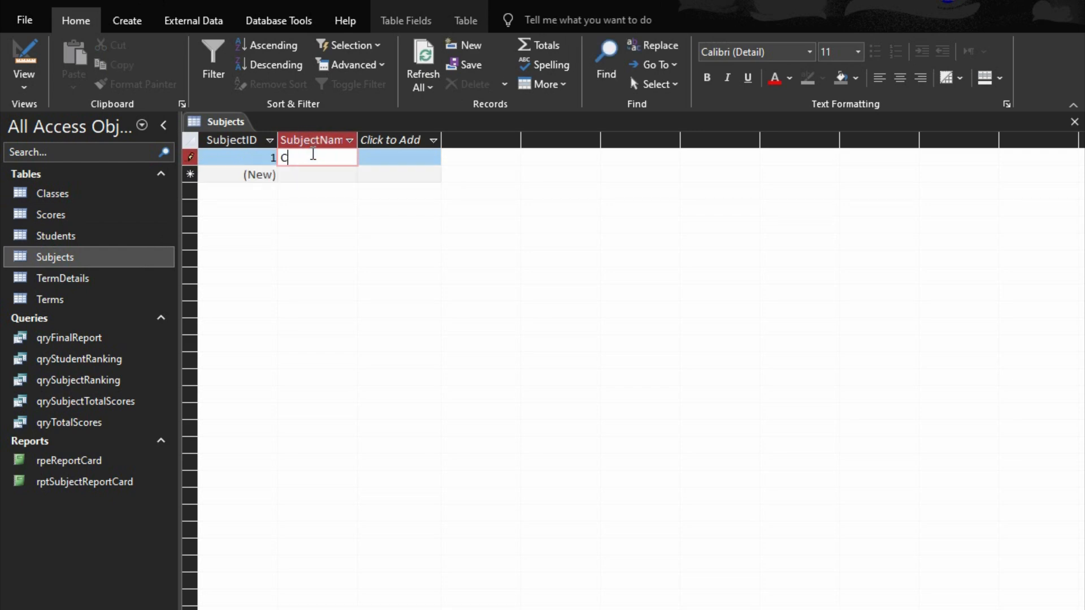
text(omputing)
key(Down)
text(Maths)
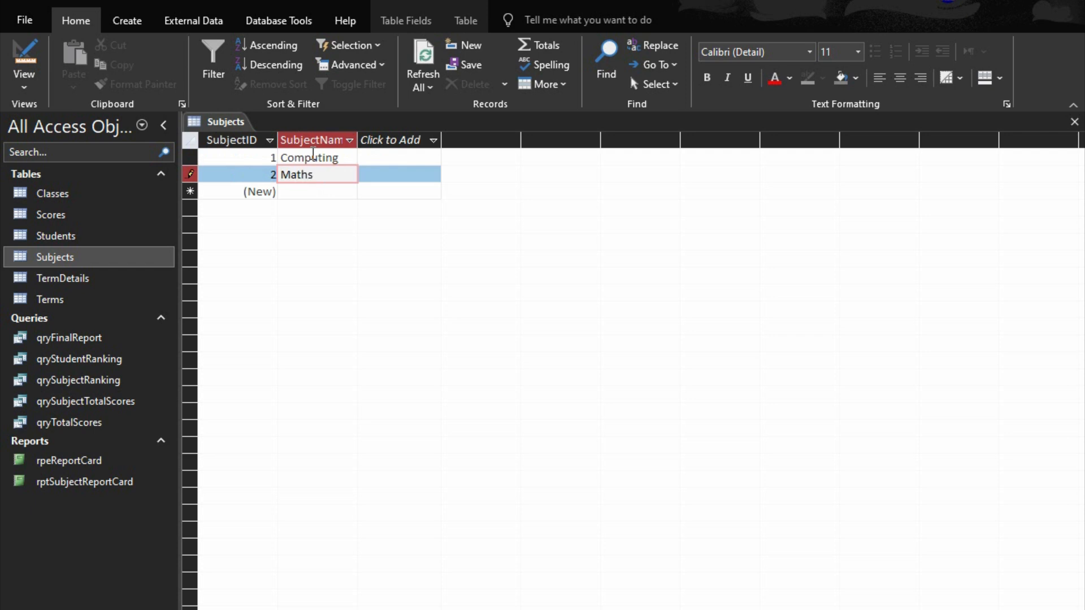
key(Tab)
key(Tab)
text(Enl)
text(glish)
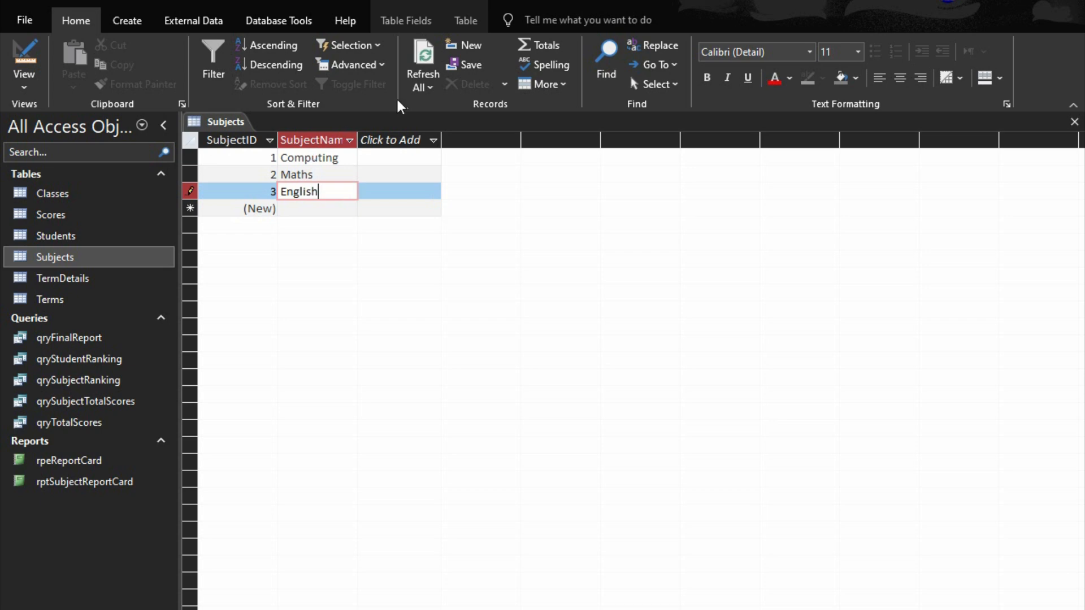
click(1075, 122)
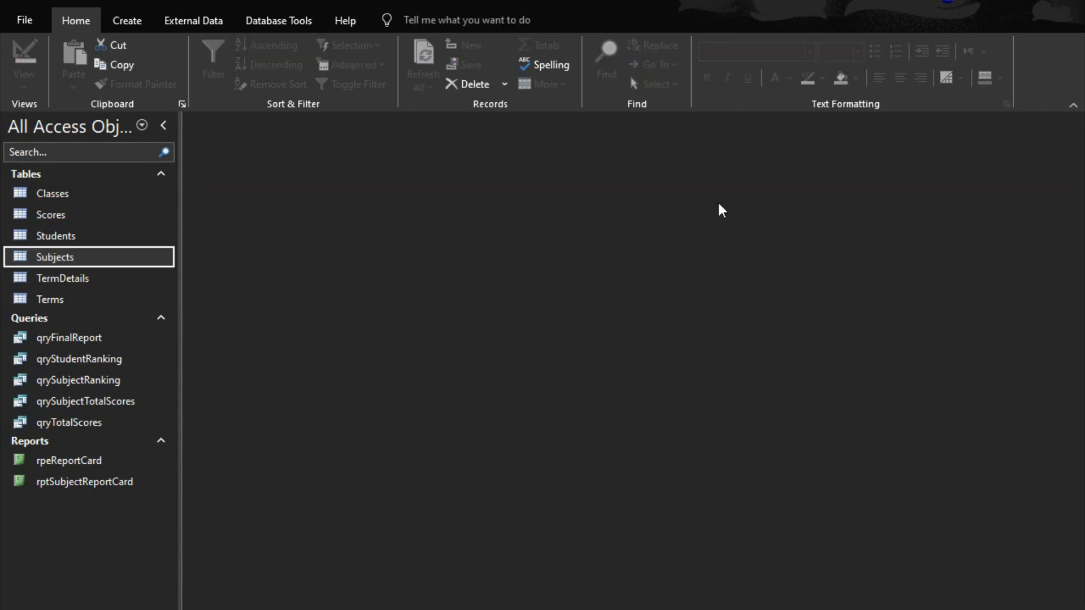
- Start a record in the TermDetails table with TermID 1, academic year 2025/2026, 12 weeks and 2 holidays
double_click(85, 283)
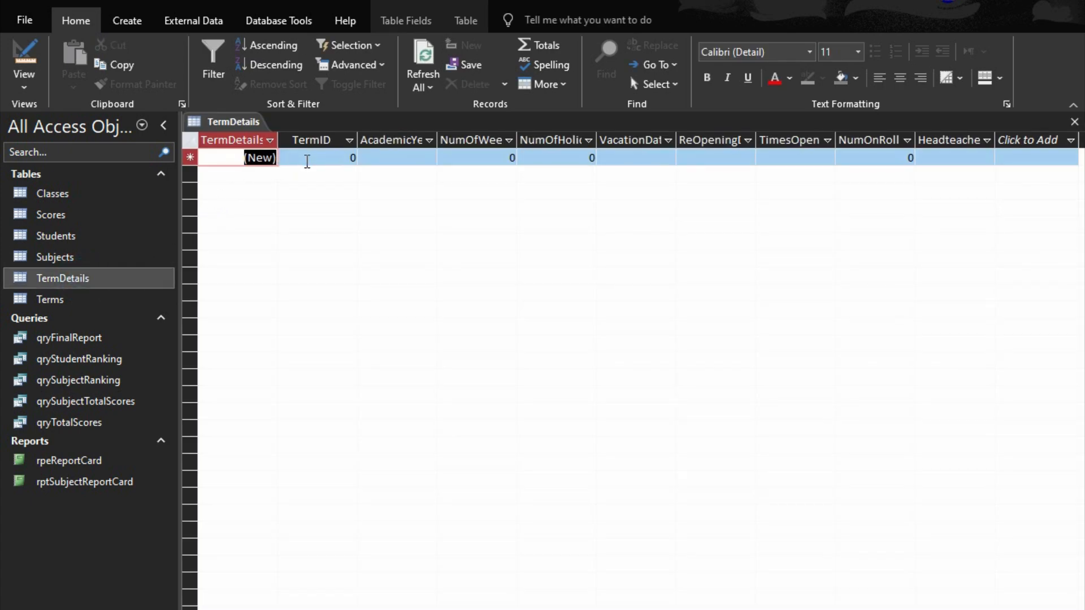
drag(307, 161, 364, 162)
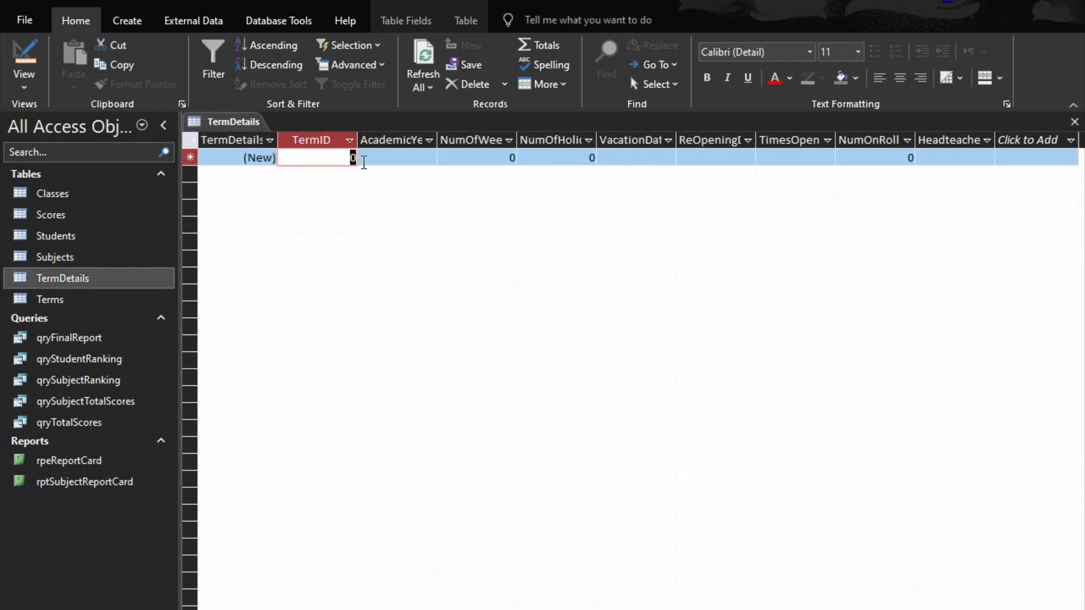
text(1)
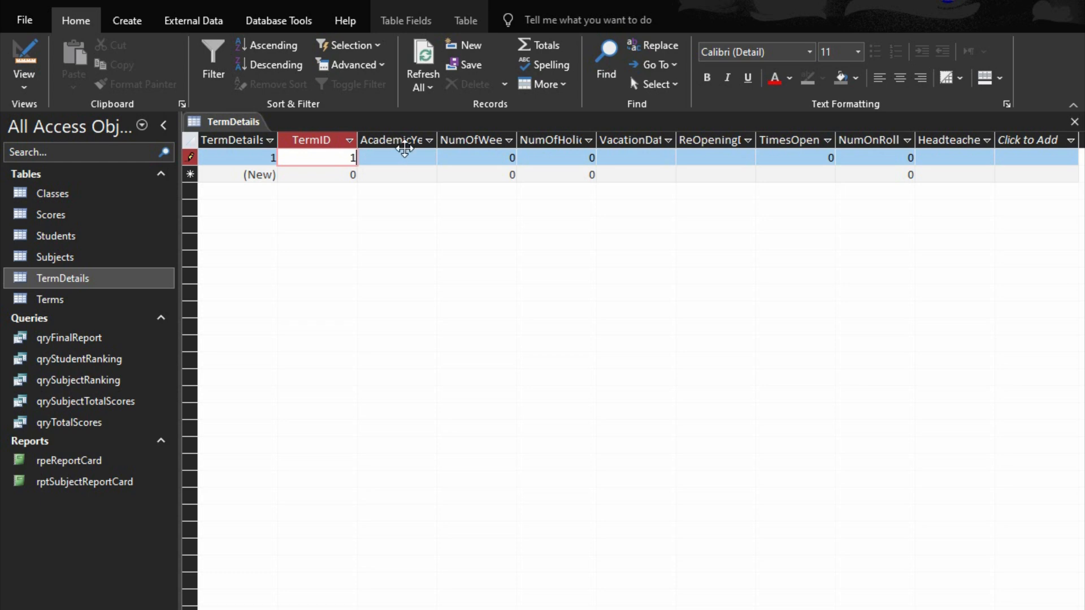
click(408, 155)
text(20)
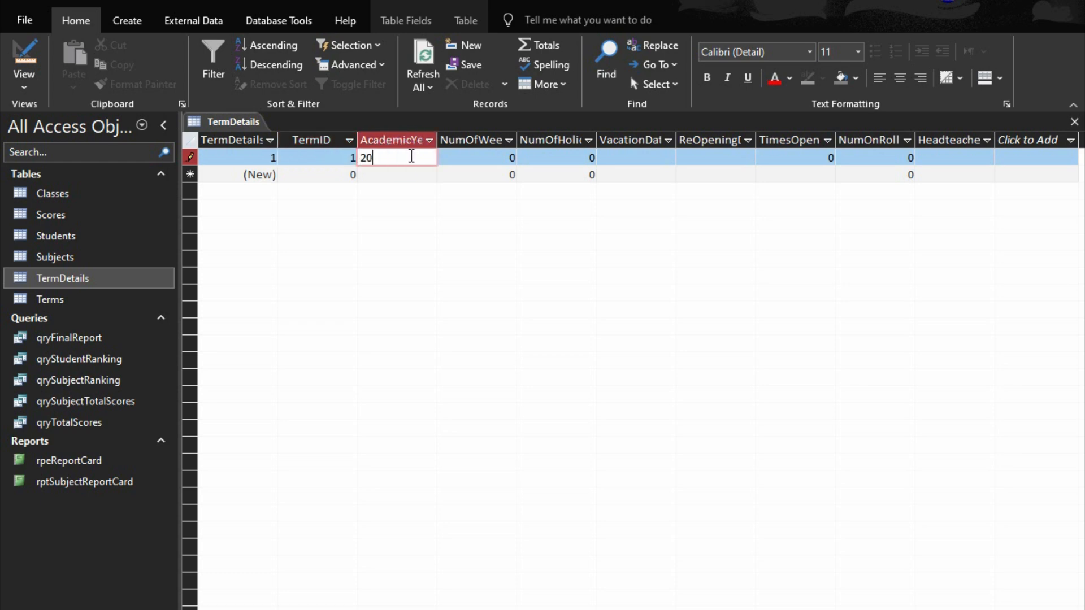
text(25/2026)
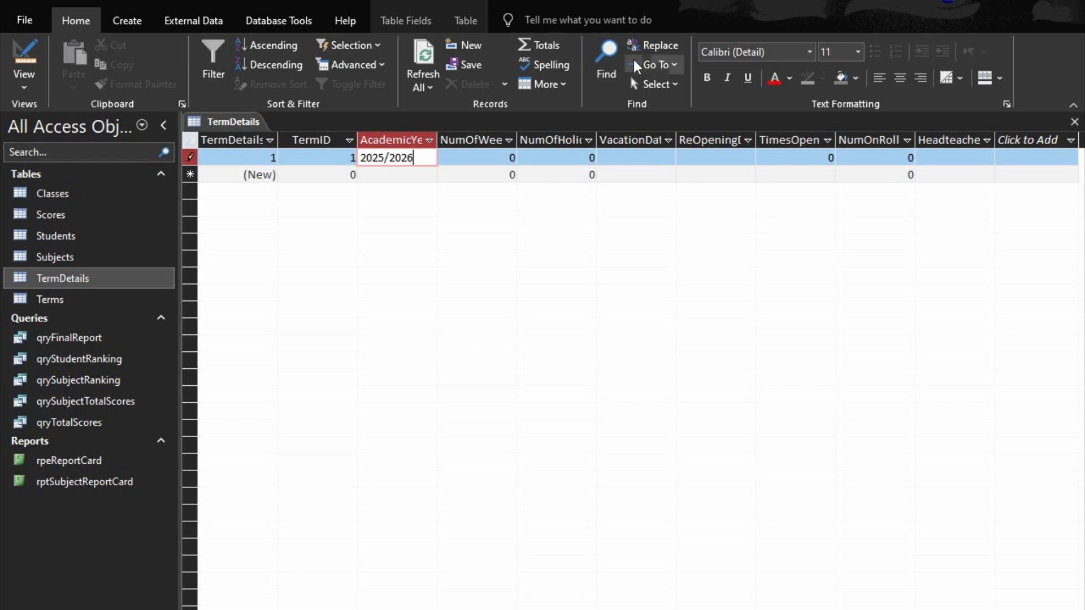
key(Tab)
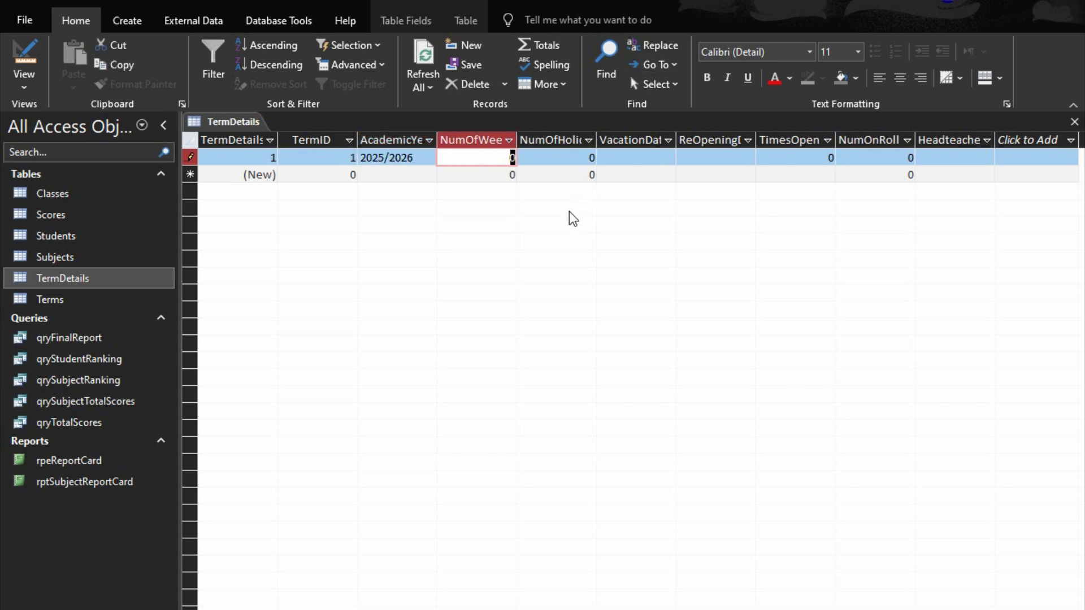
key(Tab)
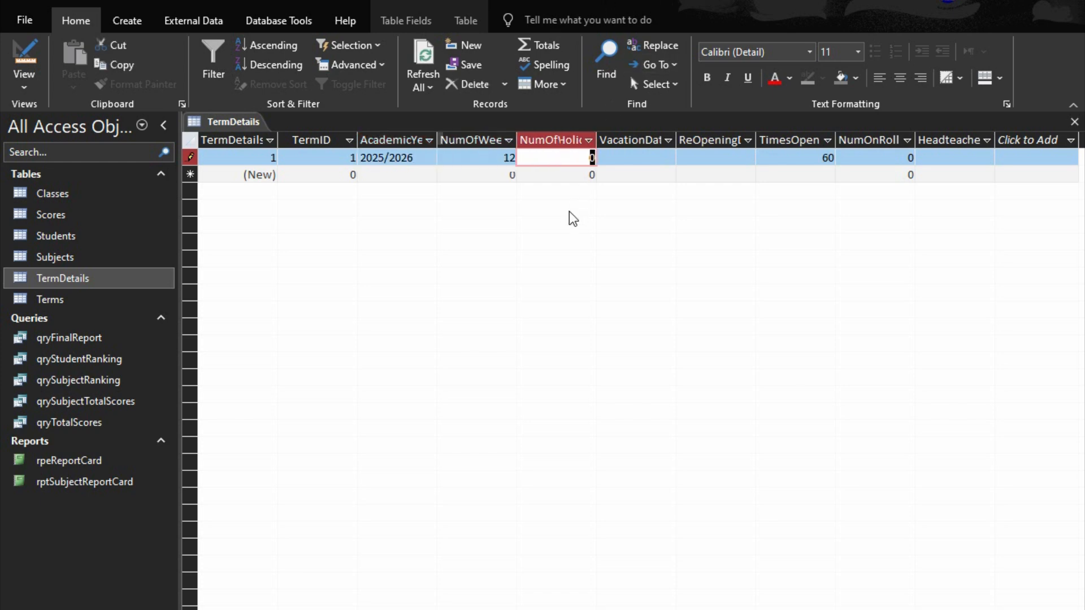
text(2)
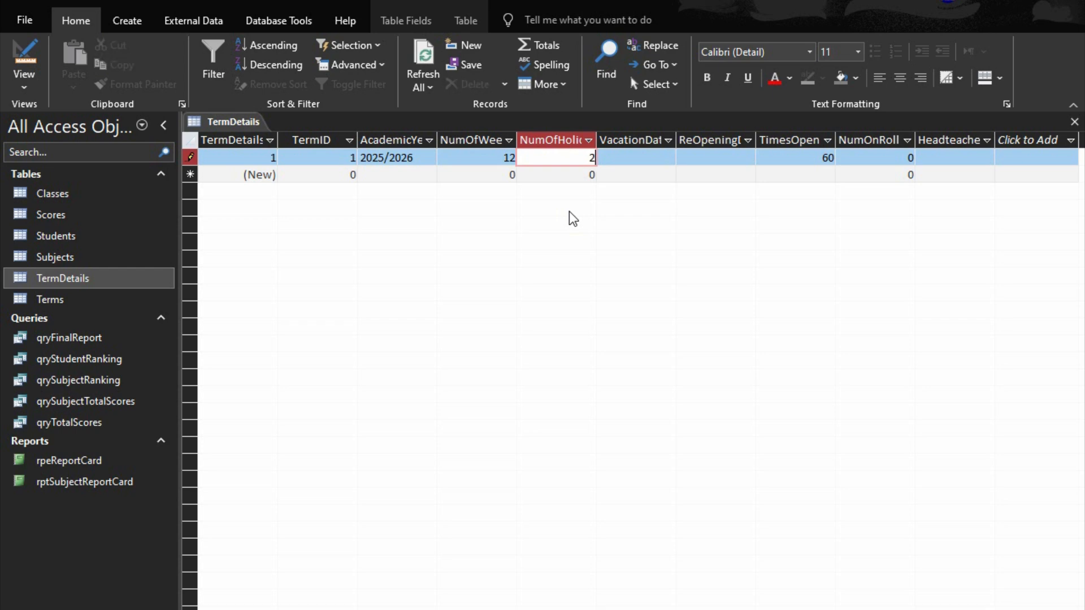
- Set the term record's vacation date to 04/05/2025 and its reopening date to 02/06/2025
key(Tab)
click(684, 160)
click(611, 293)
click(735, 159)
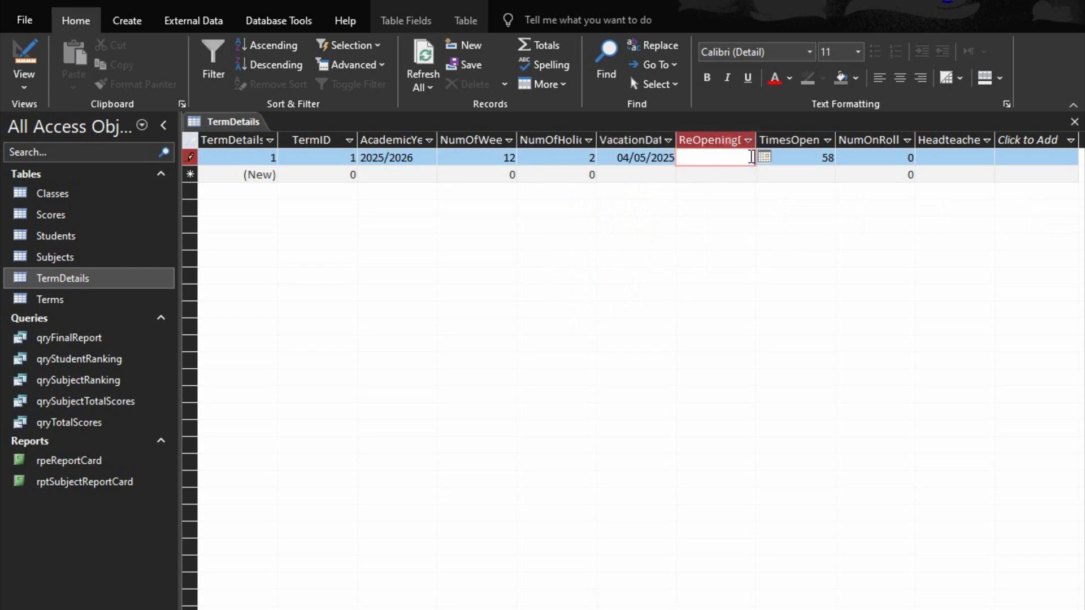
click(762, 157)
click(760, 174)
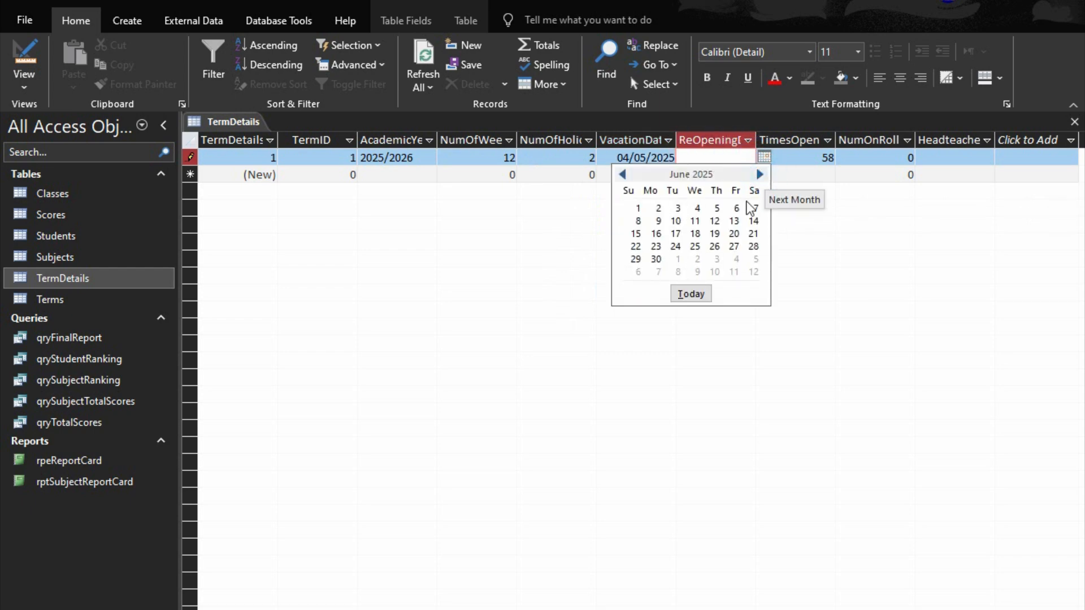
click(656, 209)
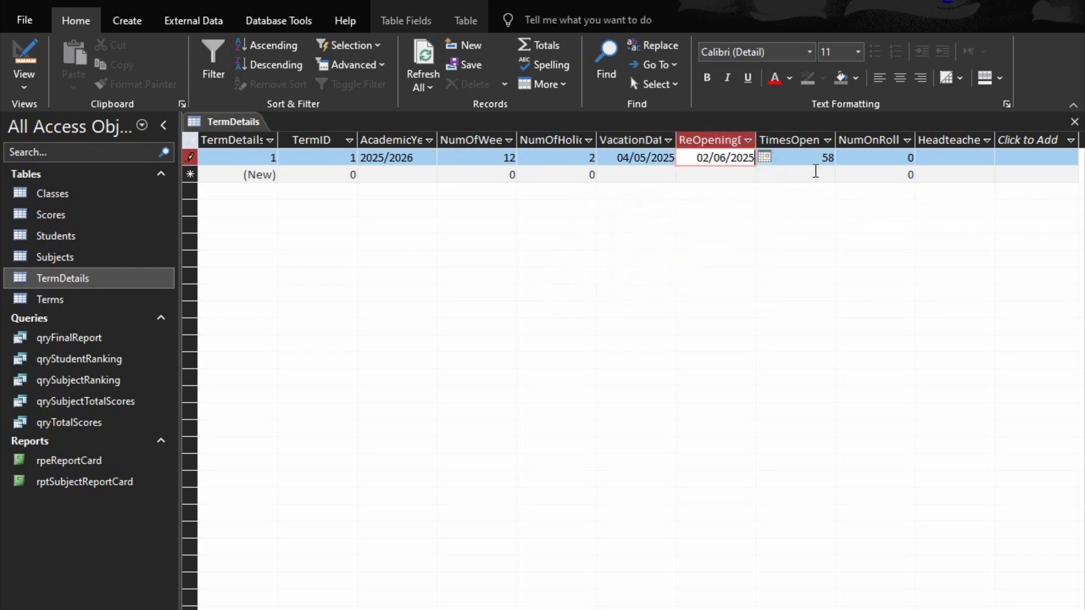
- Set NumOnRoll to 35 in the term record, leave the headteacher field blank and close the TermDetails table
double_click(827, 159)
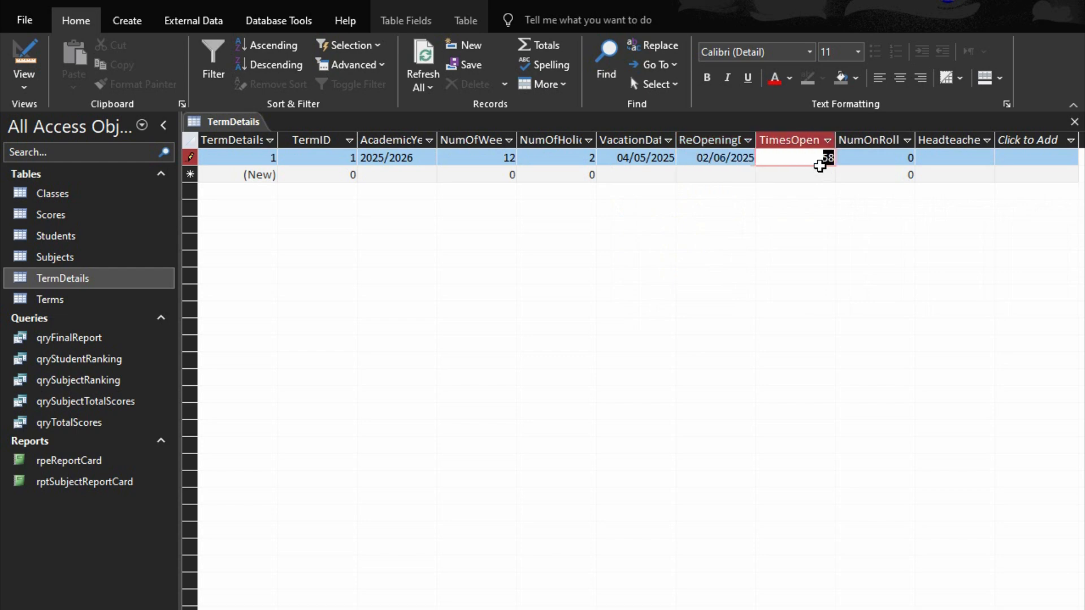
click(872, 158)
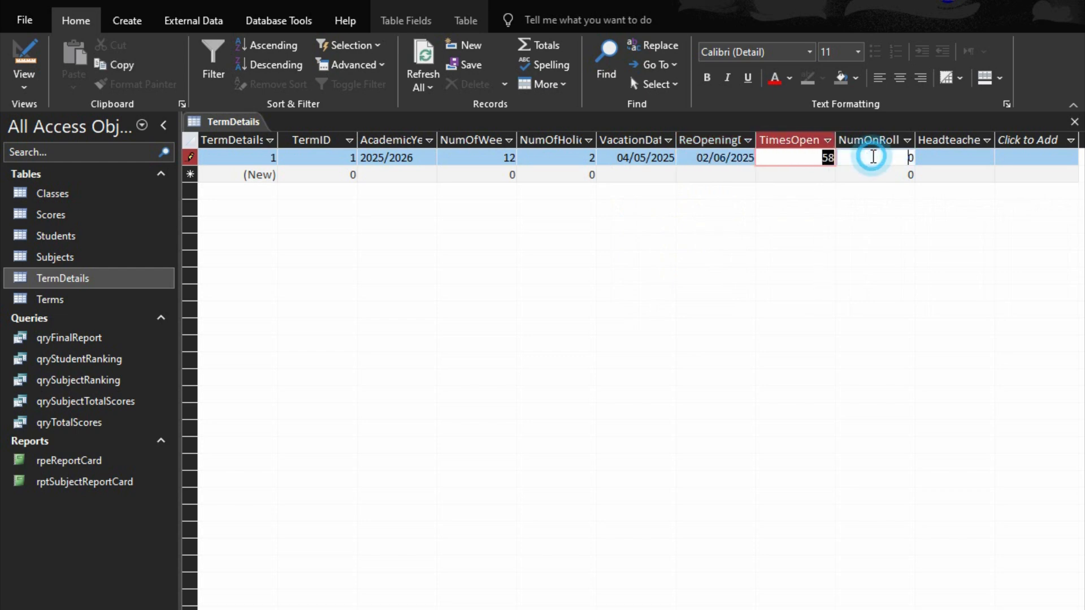
click(865, 163)
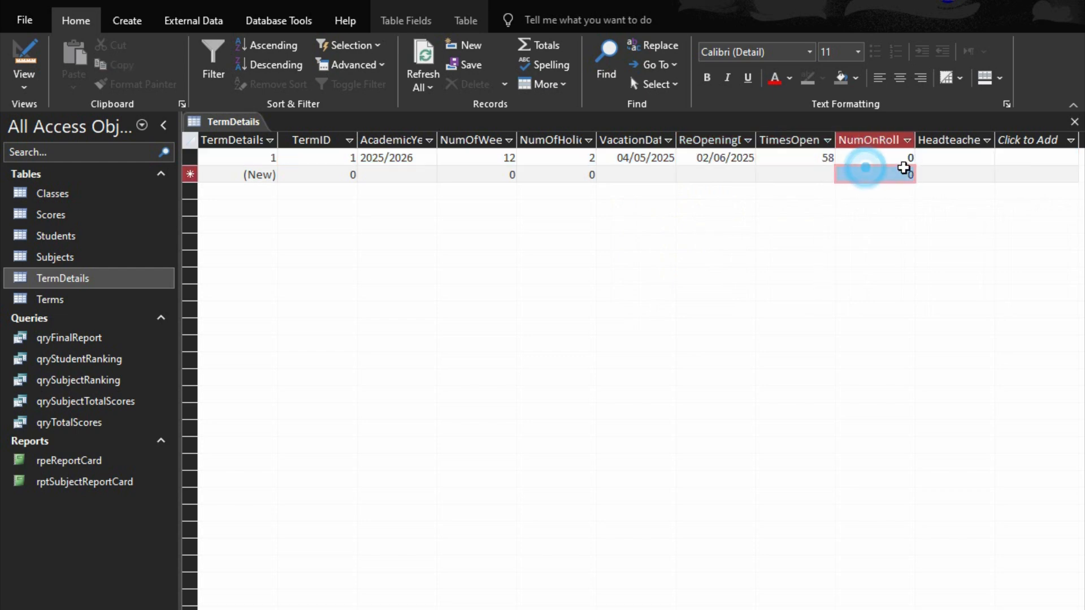
text(35)
key(Delete)
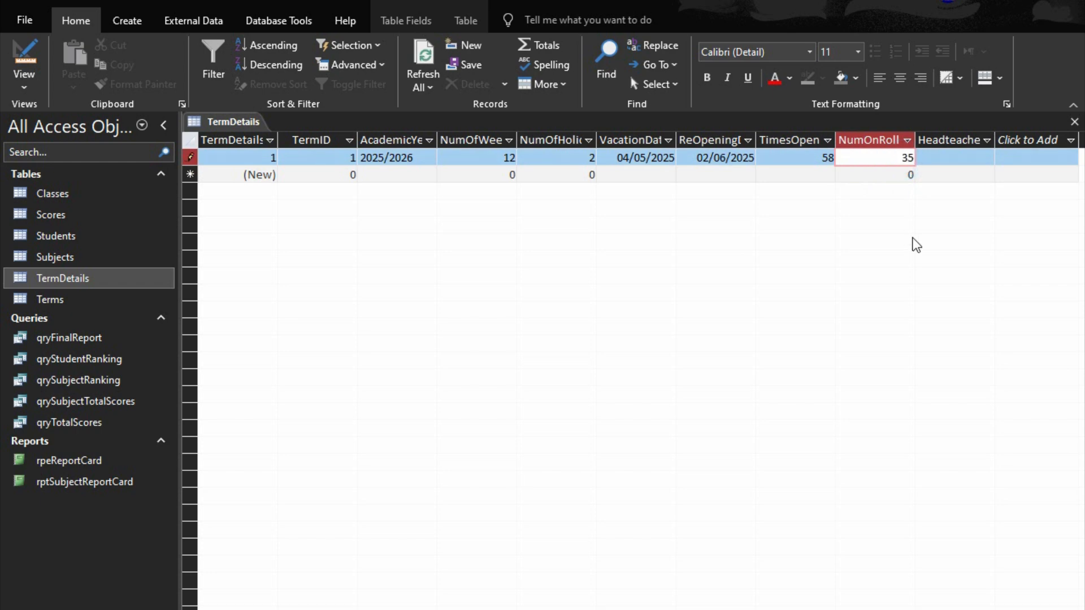
click(989, 160)
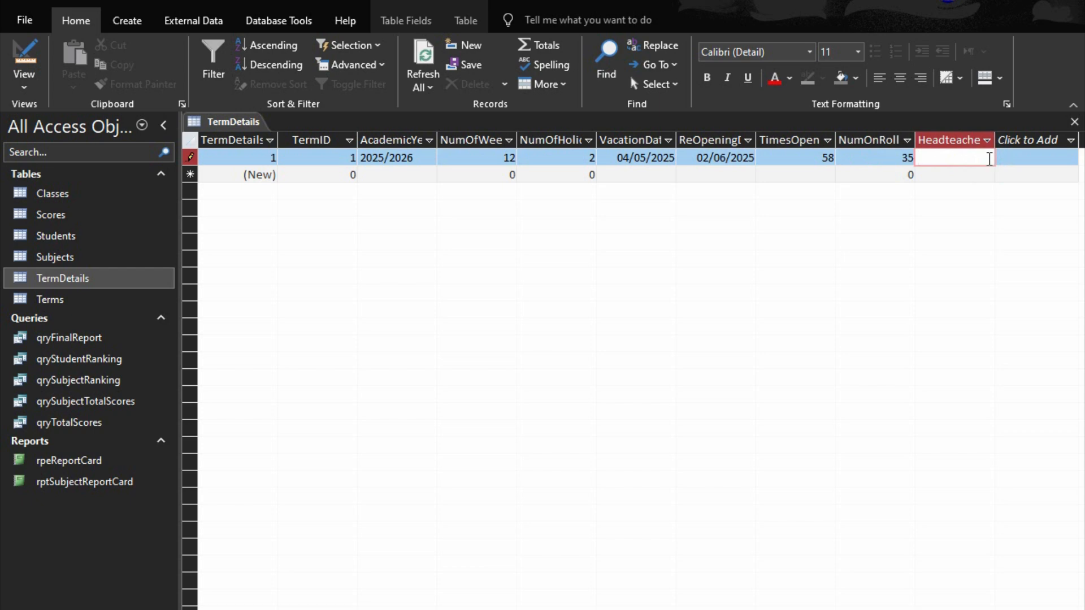
click(1075, 121)
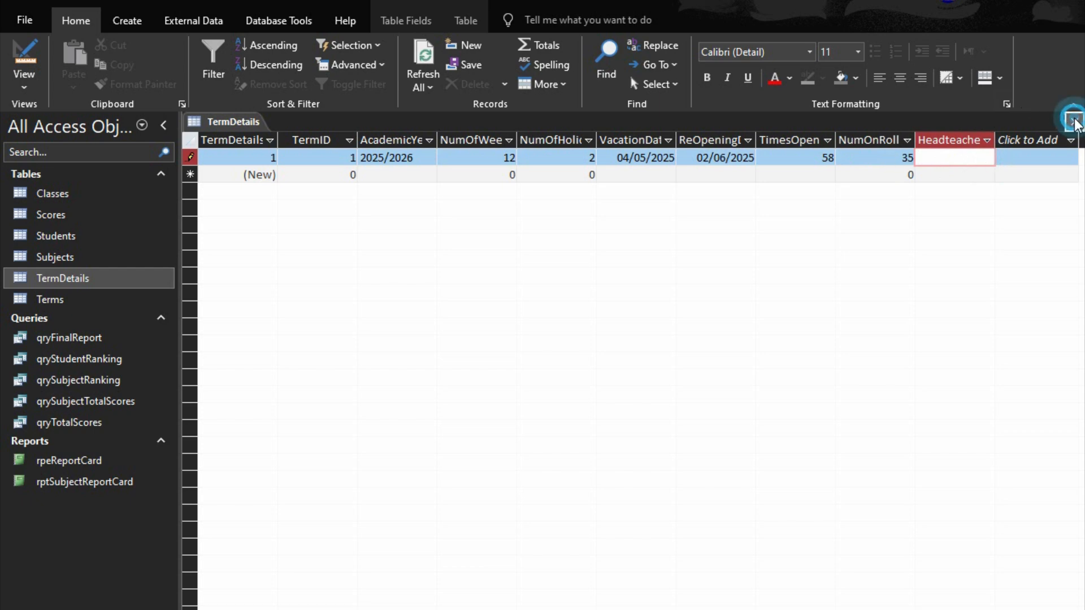
- Start a new record in the Students table by entering the student's admission number
click(63, 238)
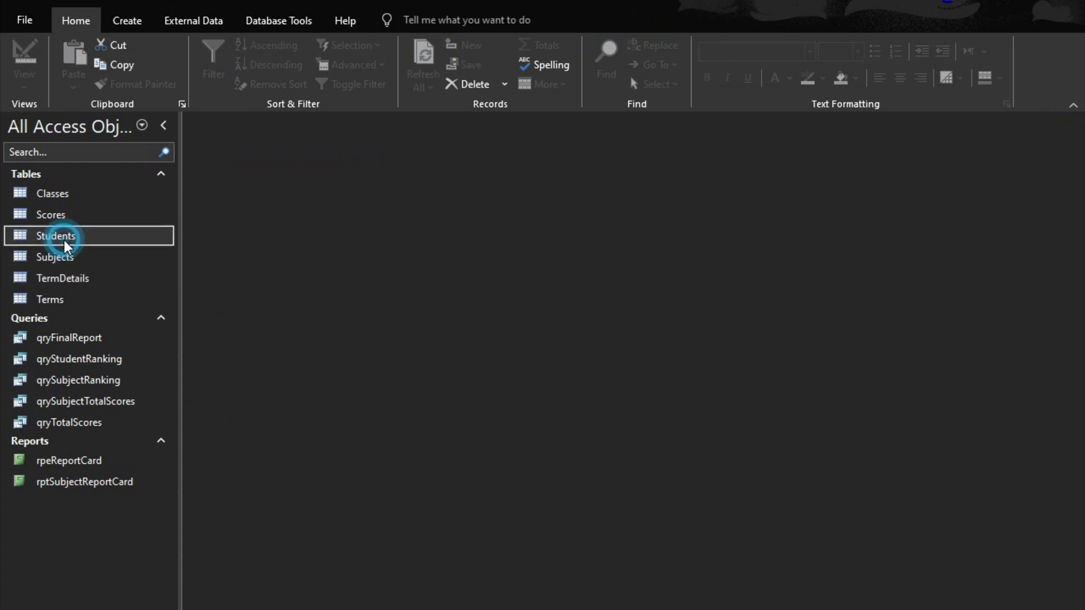
double_click(63, 240)
click(301, 156)
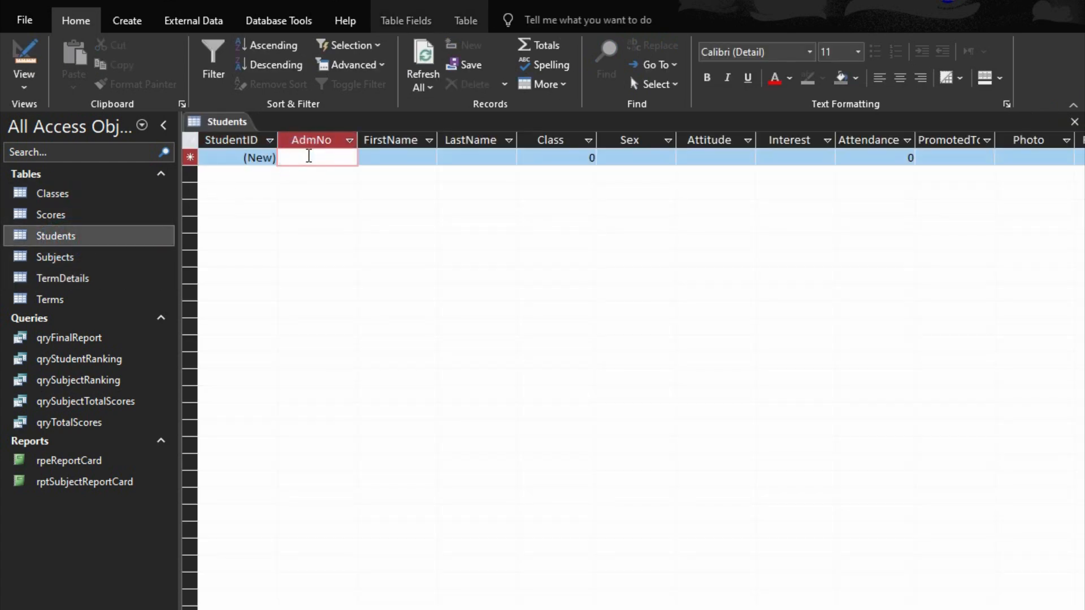
text(2--)
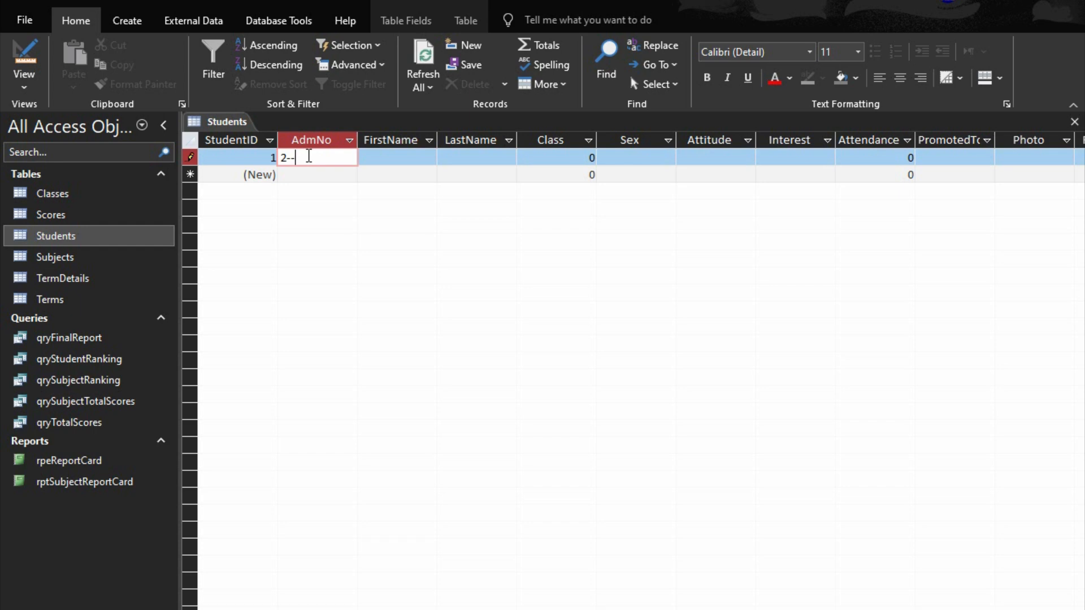
key(BackSpace)
text(10)
key(BackSpace)
key(BackSpace)
text(109)
key(BackSpace)
text(01)
key(BackSpace)
text(1)
key(Tab)
- Enter the student's first and last name and set Class to 1
text(DoWith)
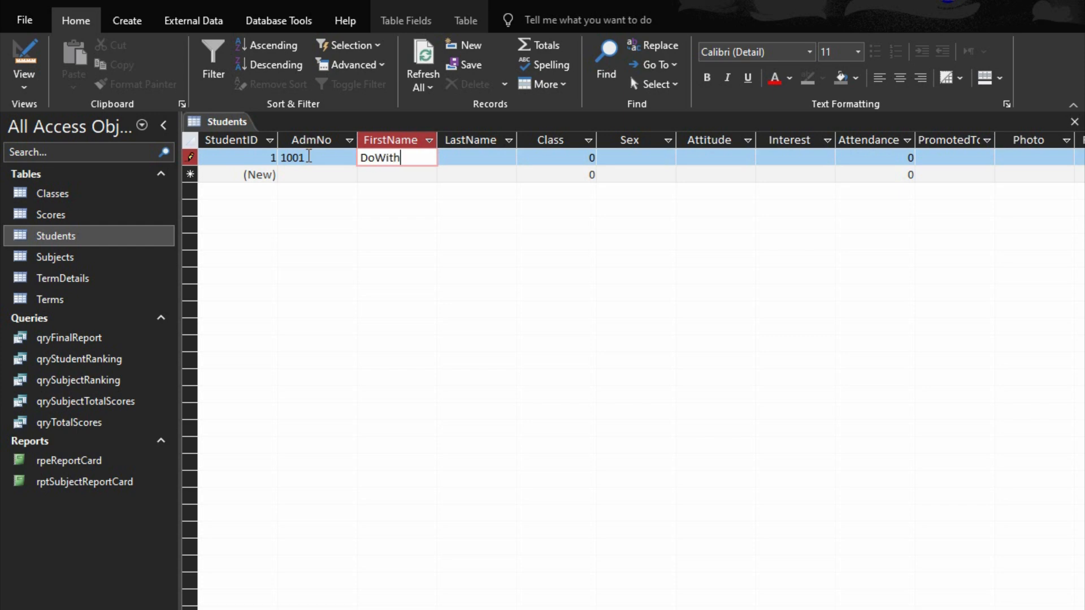
key(Tab)
text(m)
key(BackSpace)
text(ma)
key(BackSpace)
key(BackSpace)
text(Me)
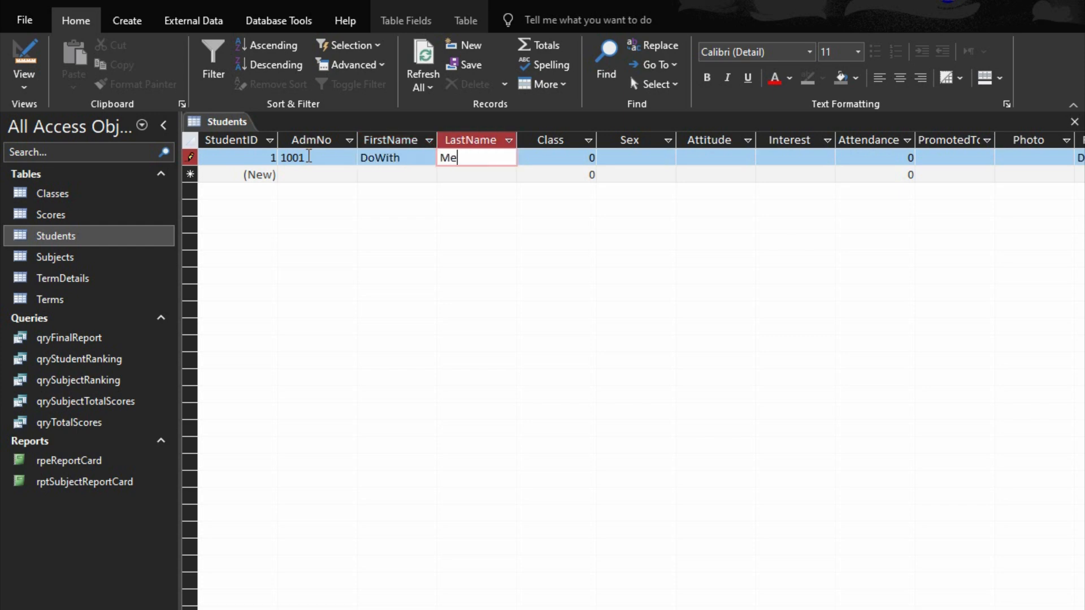
key(Tab)
text(1)
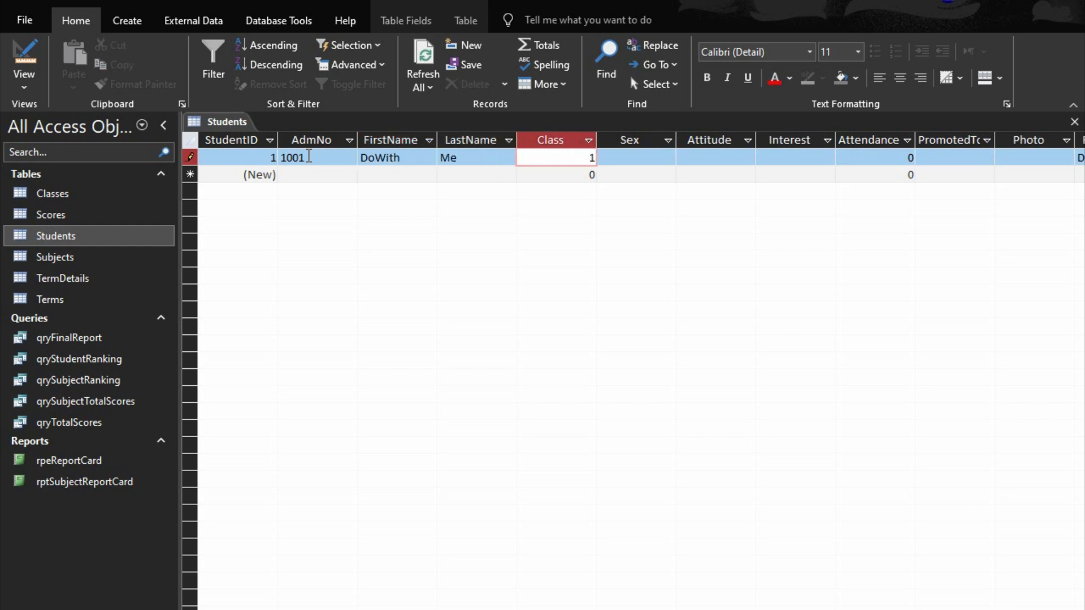
- Try to set the student's Class to the text Class 1, and restore the value 1
key(Tab)
key(shift+Tab)
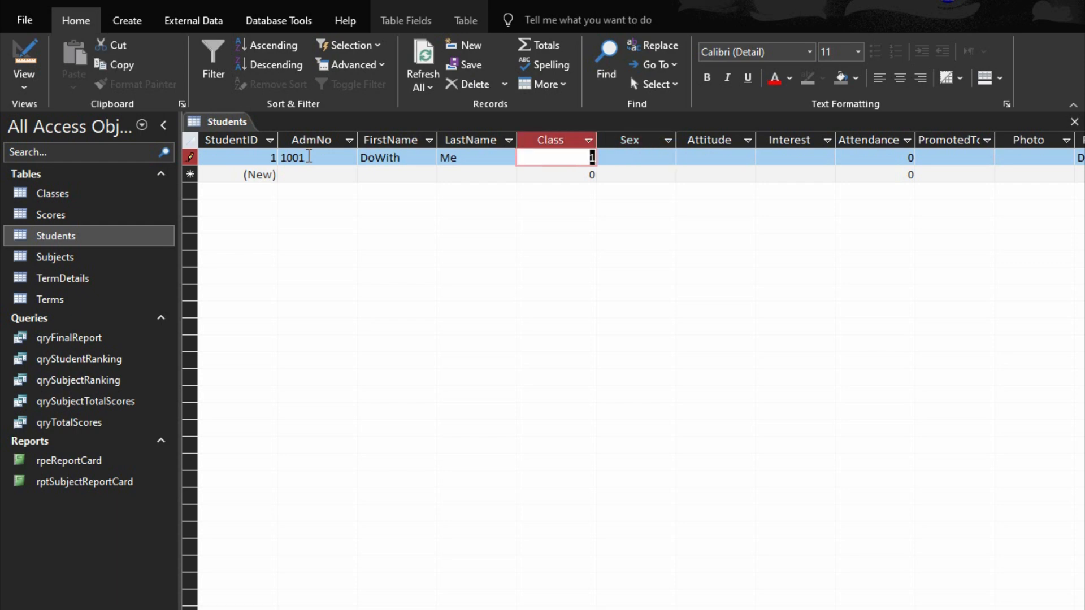
text(C)
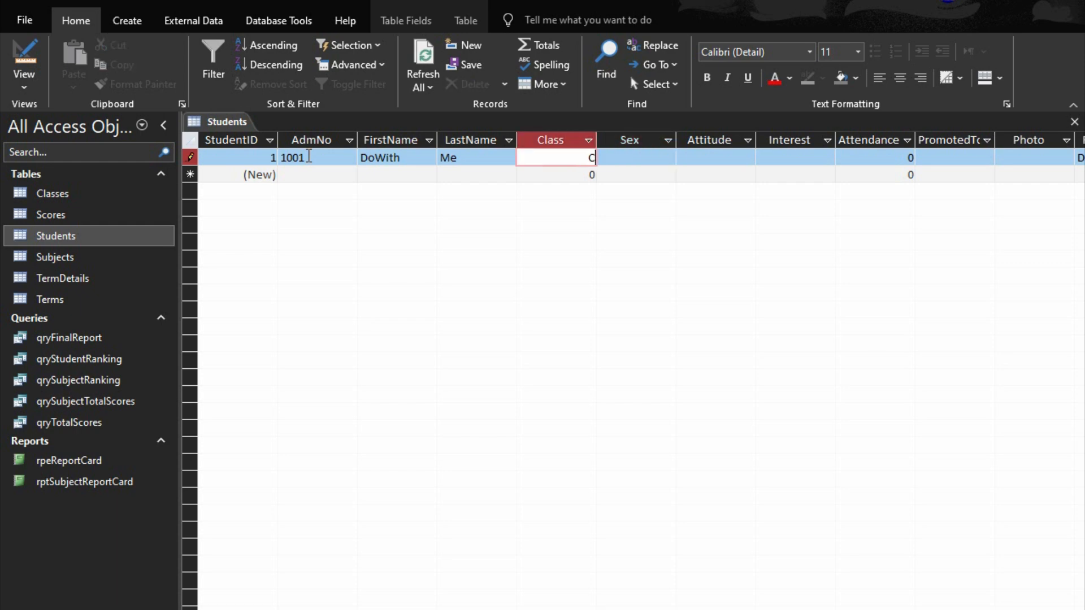
text(lass 1)
key(Tab)
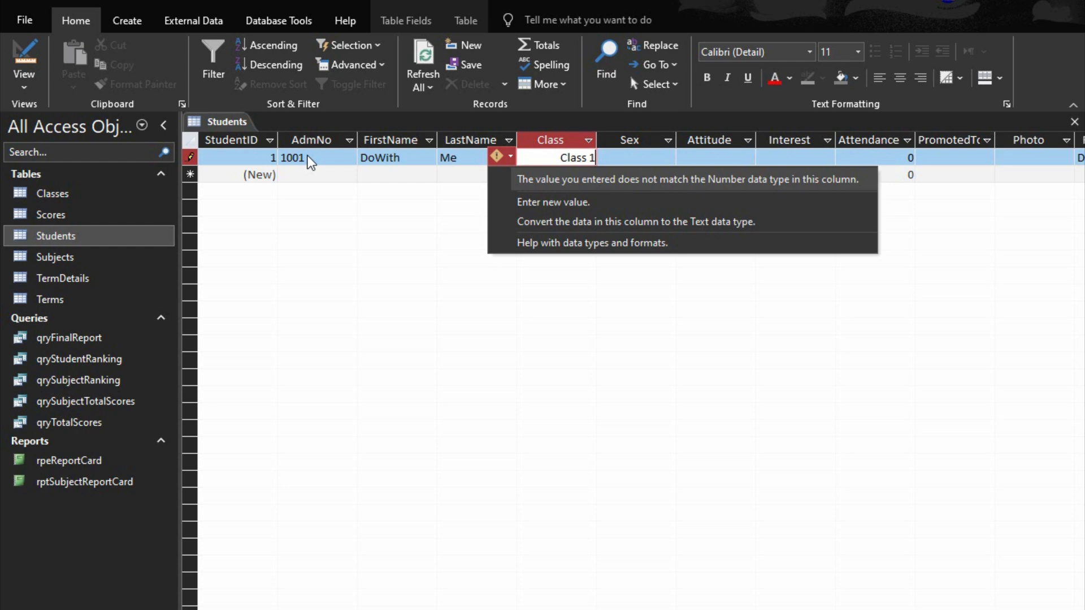
key(Up)
key(Up)
key(Up)
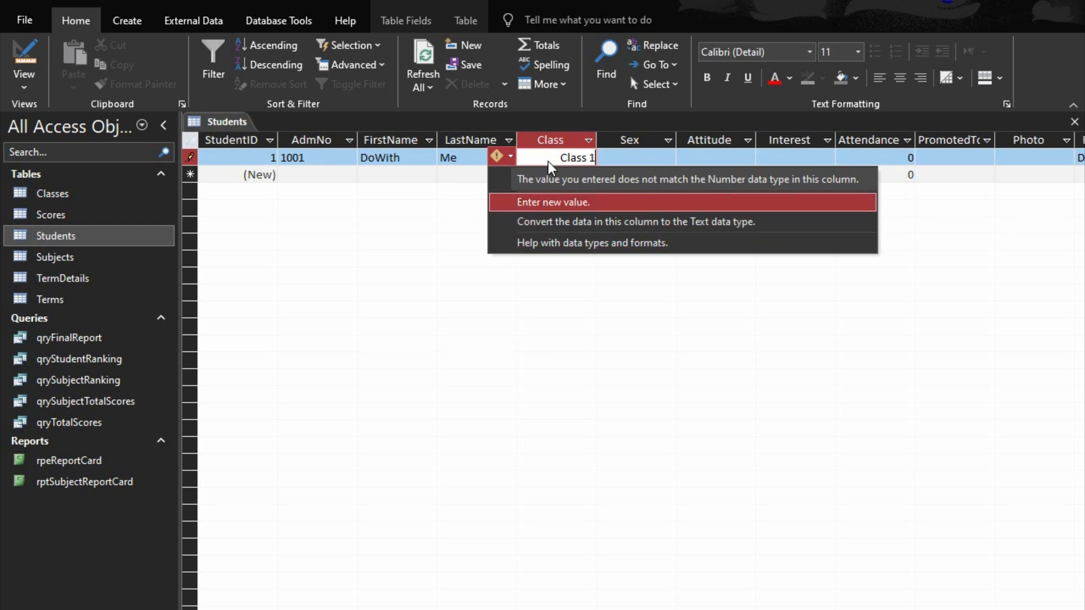
key(Return)
key(BackSpace)
key(BackSpace)
key(BackSpace)
key(BackSpace)
key(BackSpace)
key(BackSpace)
key(BackSpace)
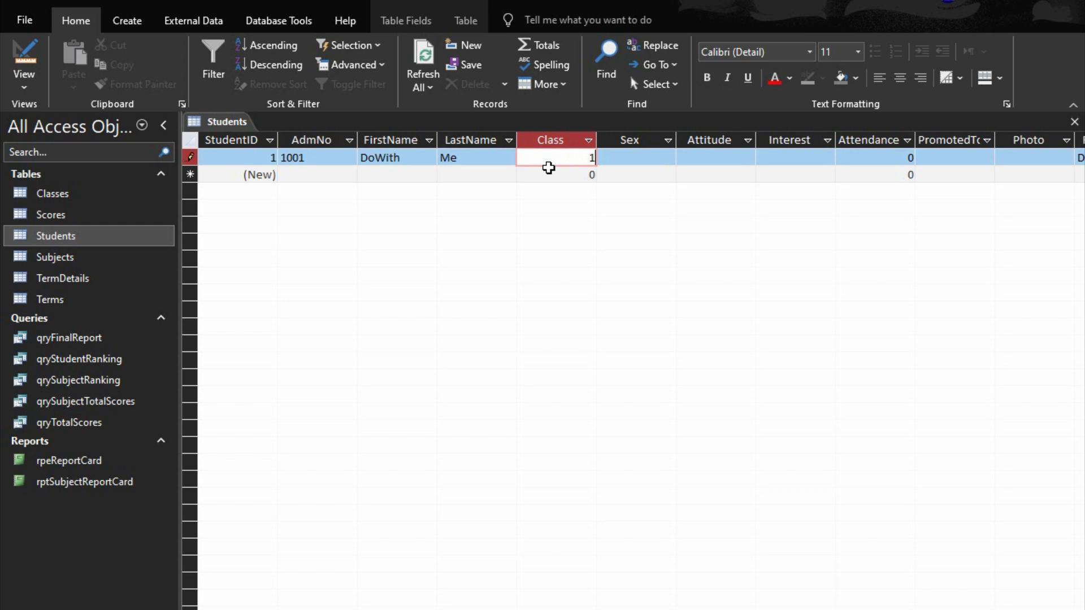
- Set the student's Sex to Male
key(Tab)
text(Male)
key(Tab)
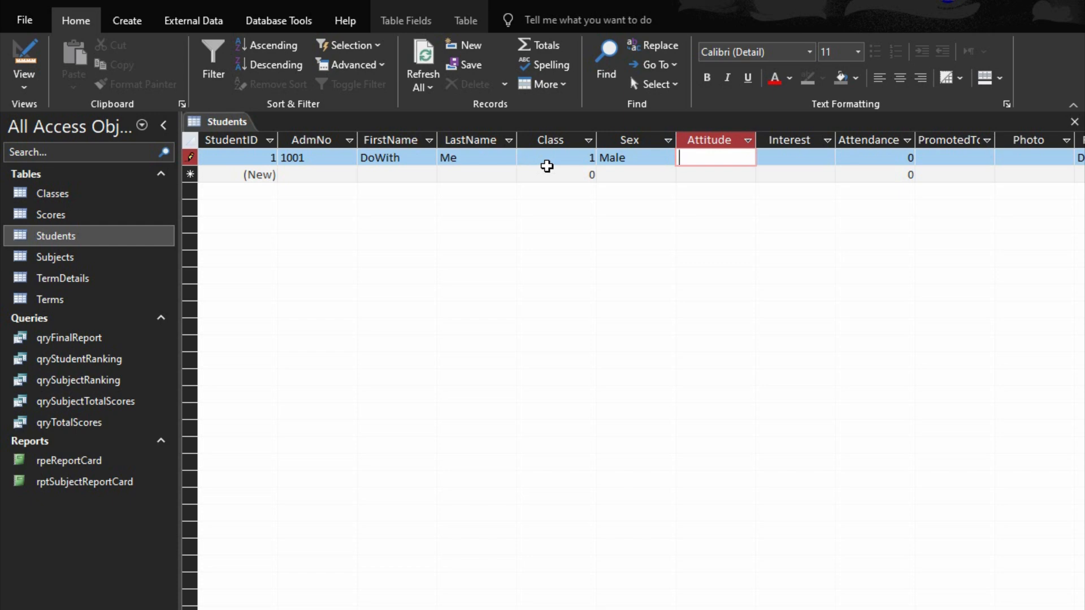
- In the Students table design, set the Attitude field's lookup display control to Combo Box
click(31, 63)
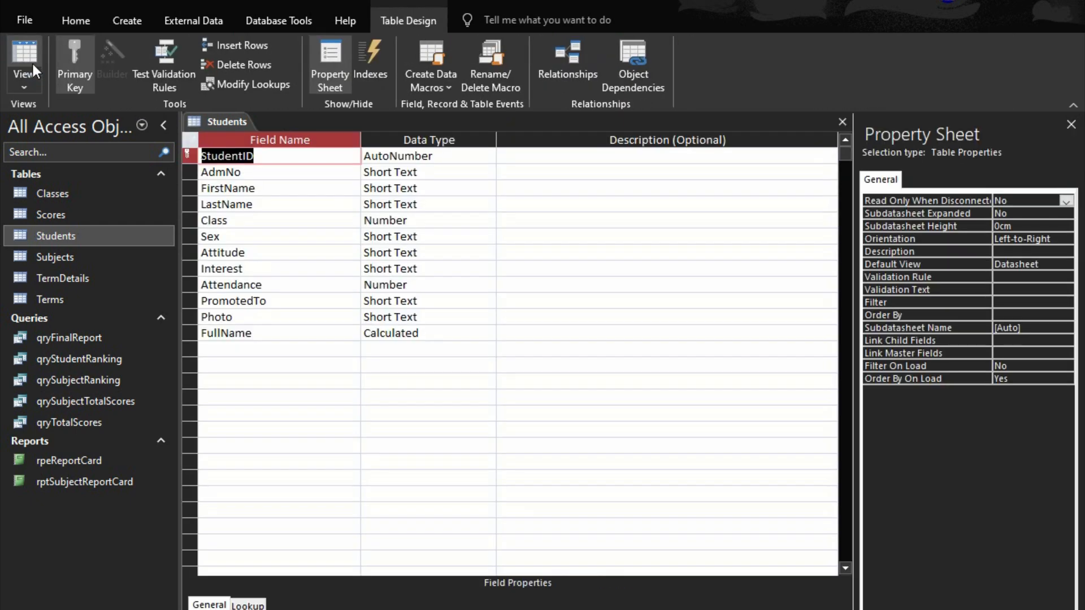
click(254, 256)
click(247, 604)
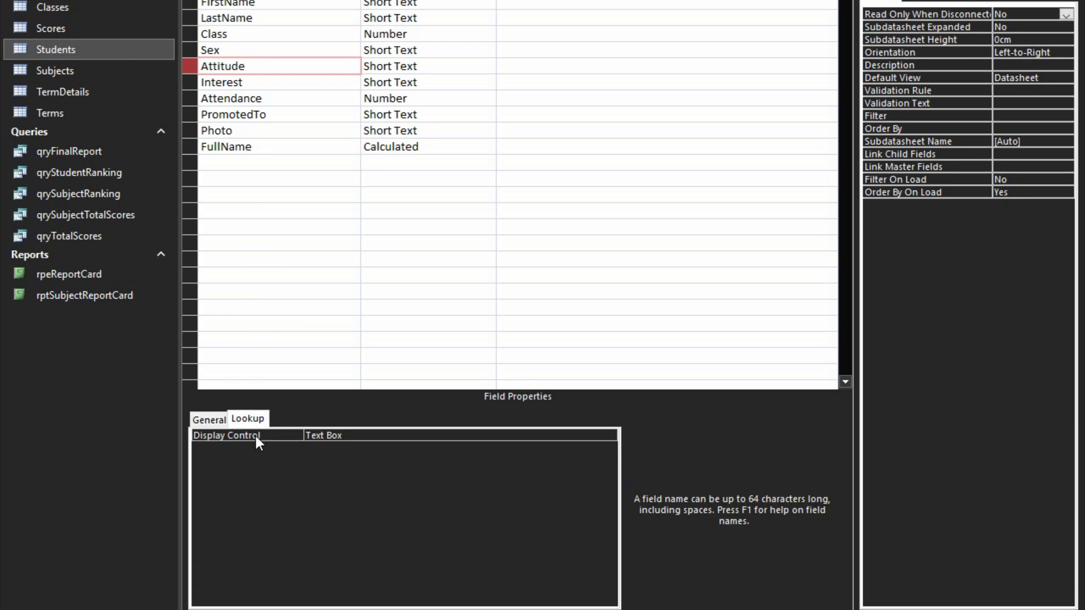
double_click(255, 436)
double_click(255, 436)
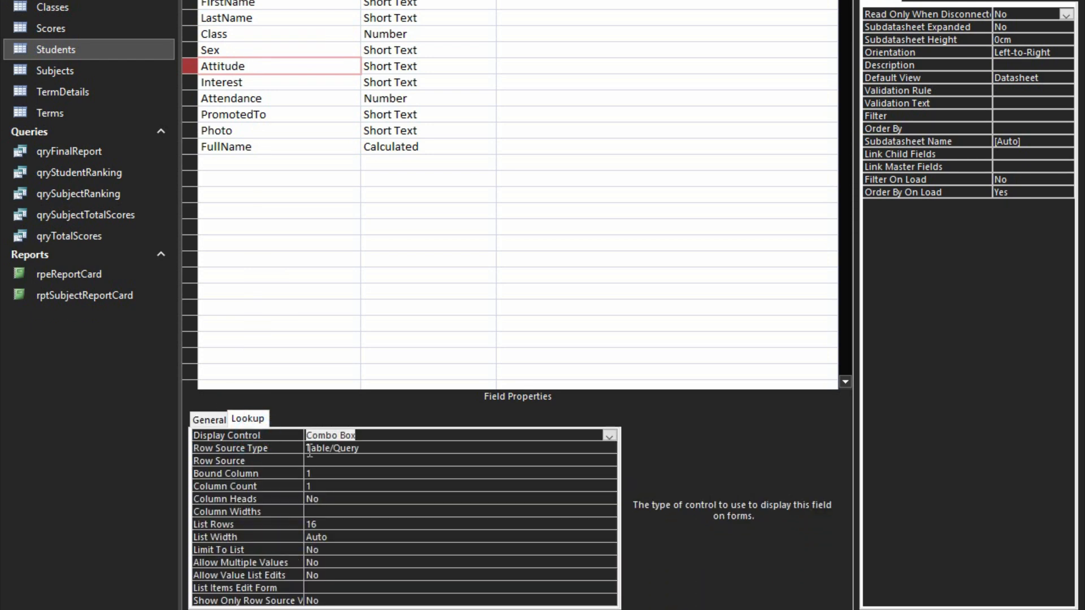
- Set the Attitude lookup's row source type to Value List with the choices Calm and Respectful
click(265, 447)
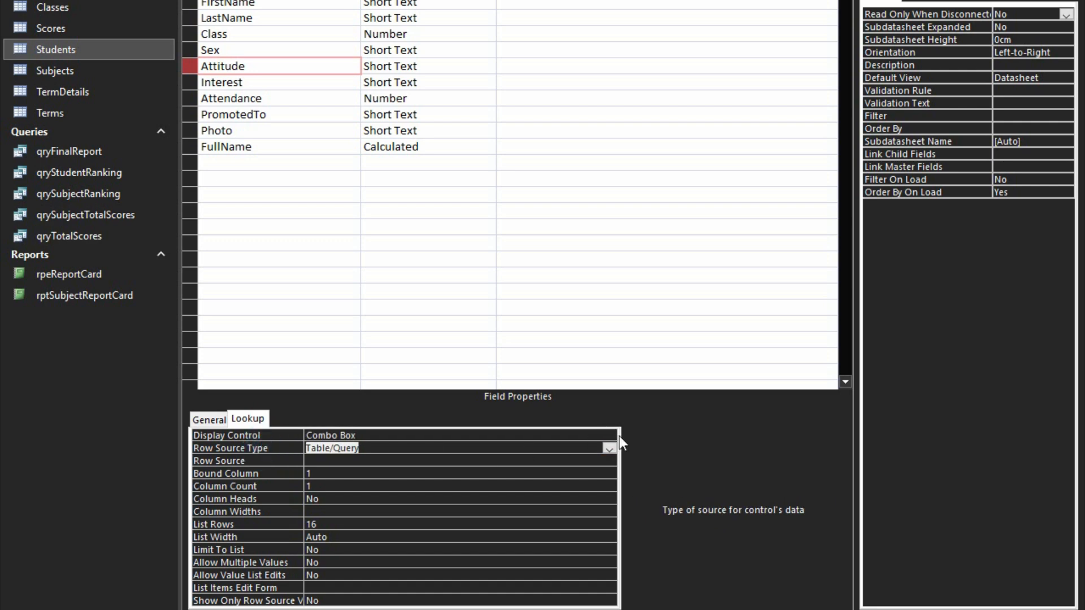
click(609, 449)
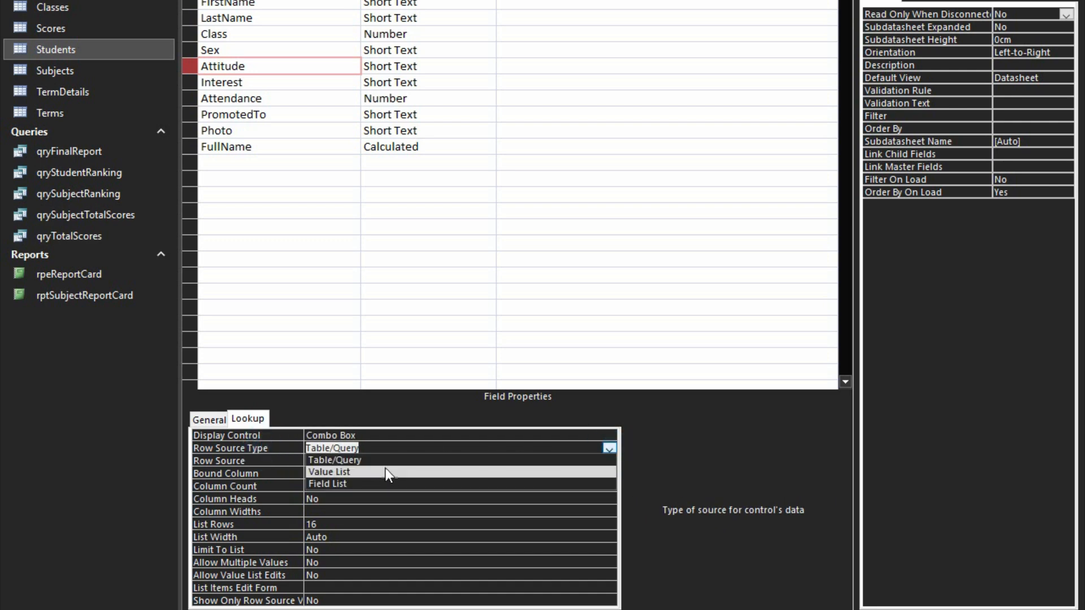
click(378, 469)
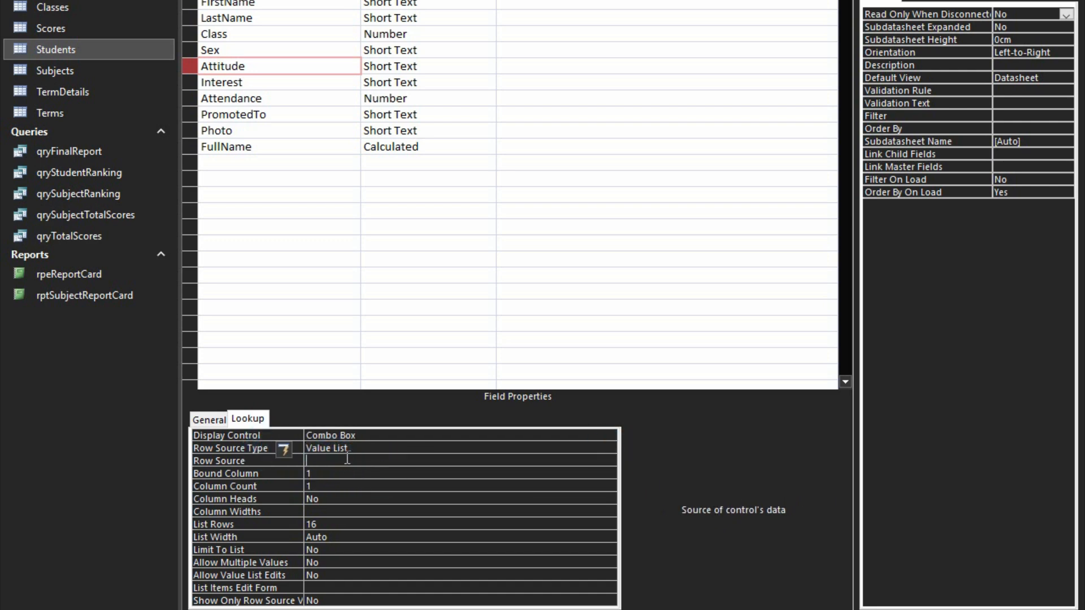
text(Calm)
text(, Respo)
text(ctful)
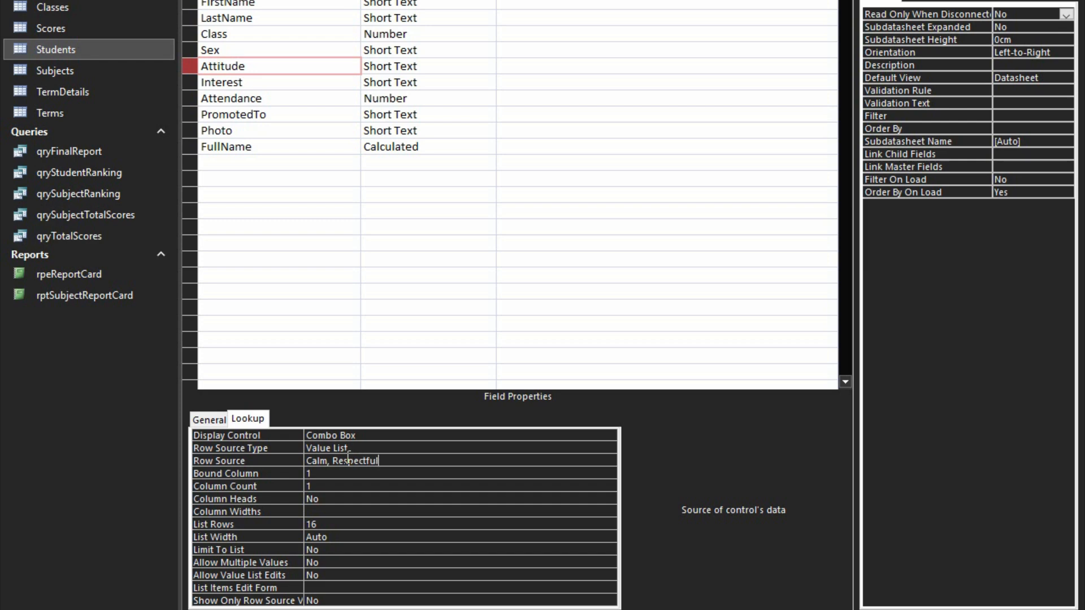
click(339, 449)
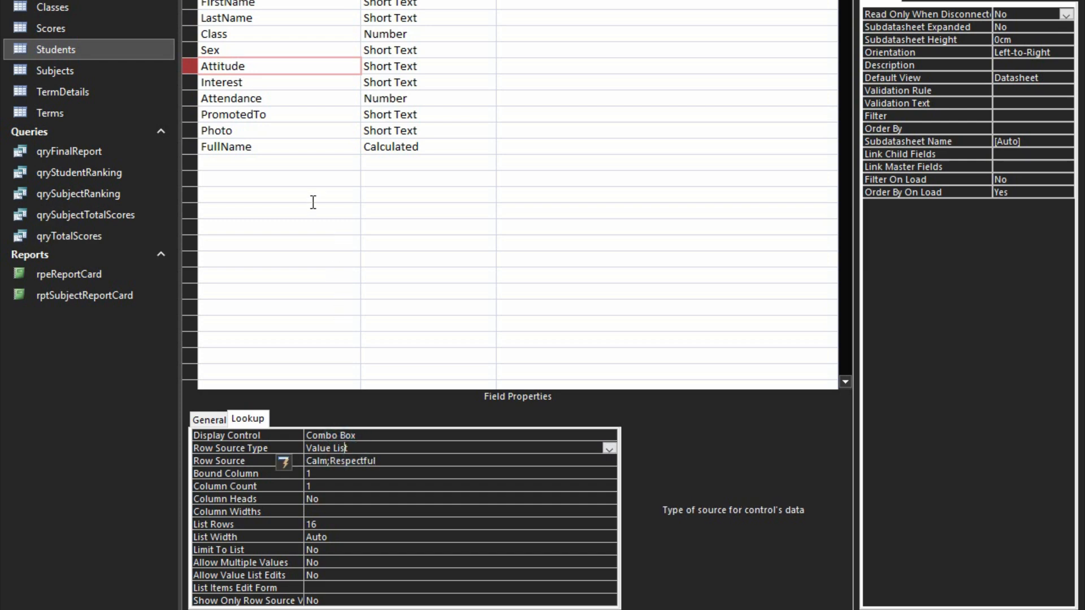
- Set the Interest field's lookup display control to Combo Box
click(281, 89)
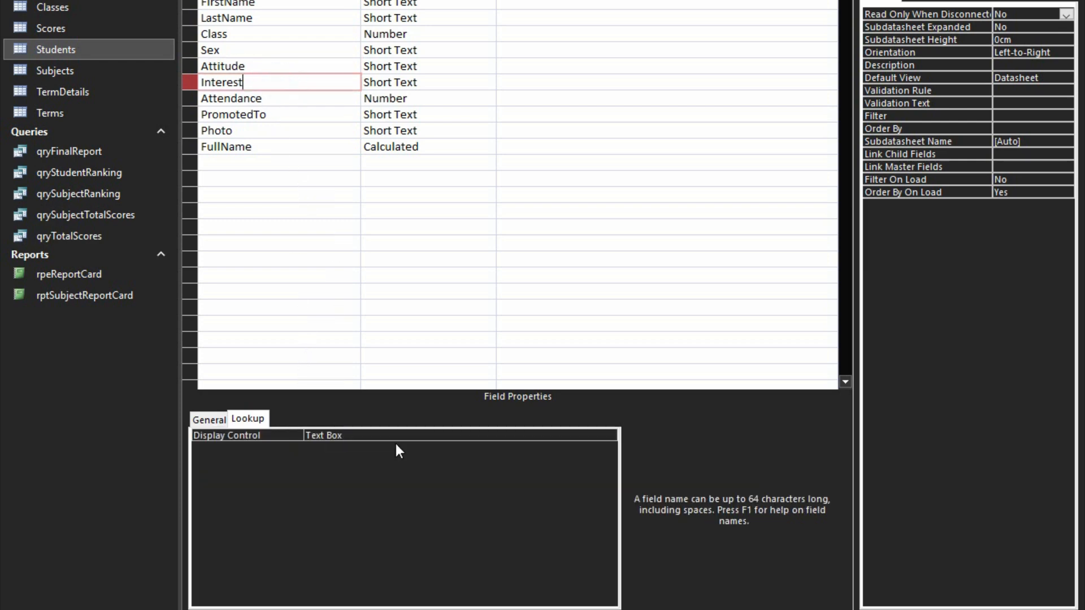
click(584, 434)
click(606, 436)
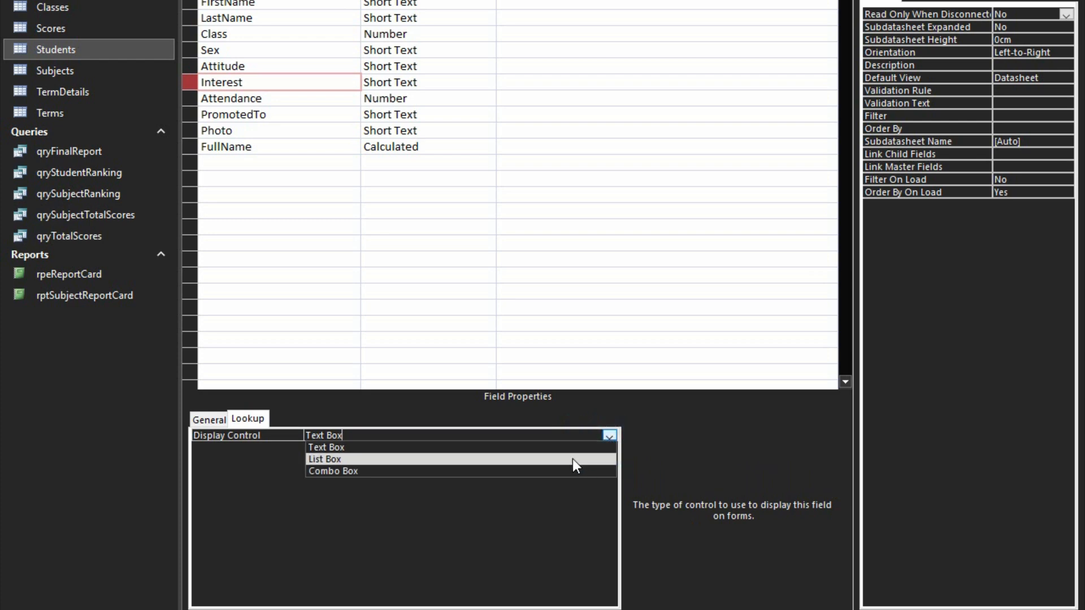
click(338, 470)
- Give the Interest lookup a value list of Reading, Singing and Writing, and save the table while returning to its datasheet
click(607, 450)
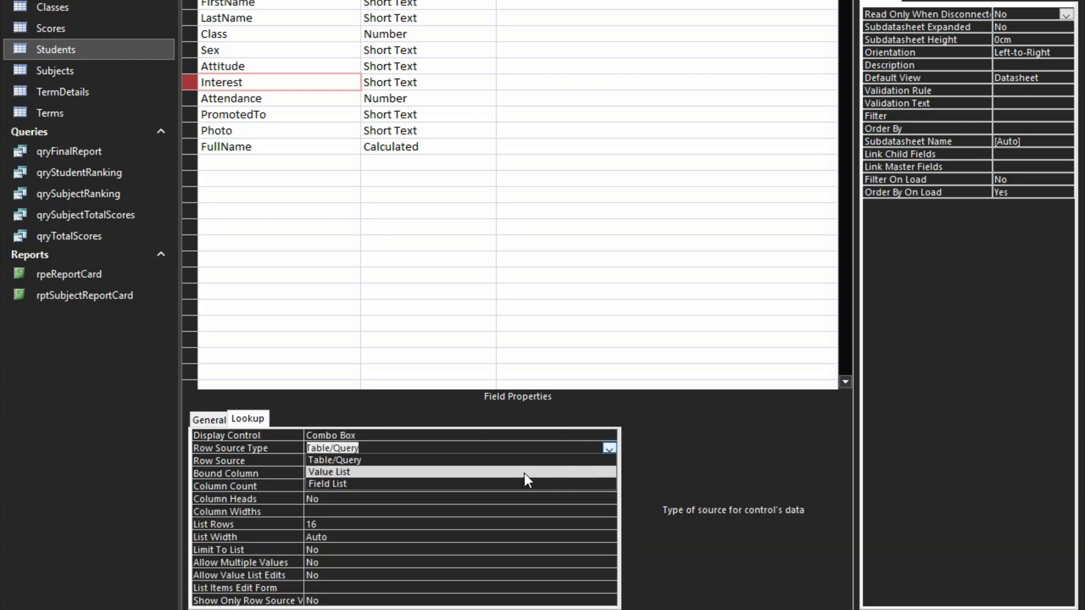
click(467, 472)
click(391, 462)
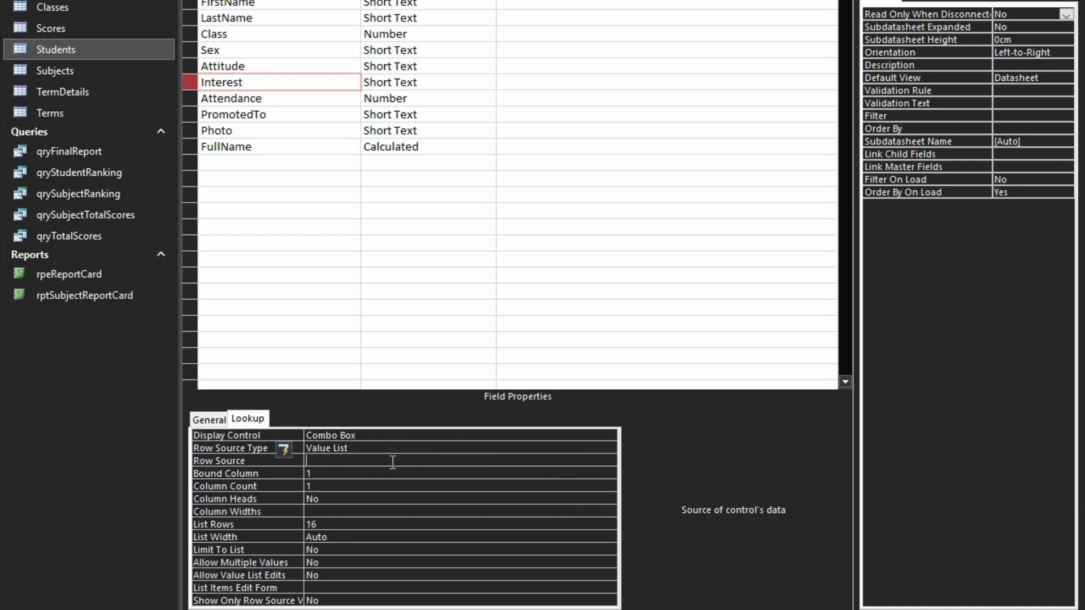
text(Reading, Singing)
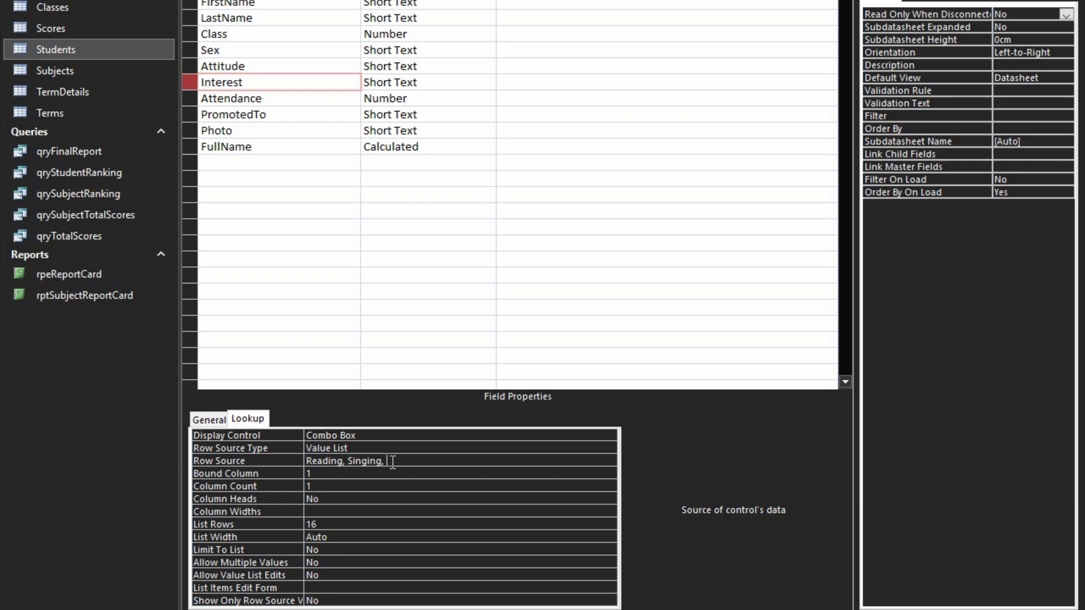
text(, Writing)
click(20, 1)
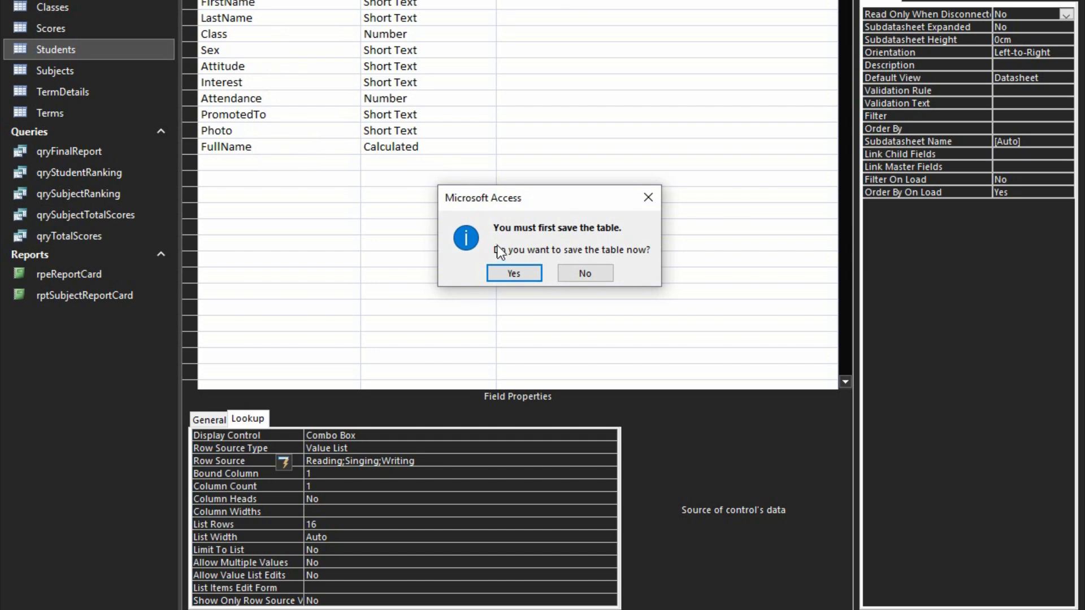
click(507, 273)
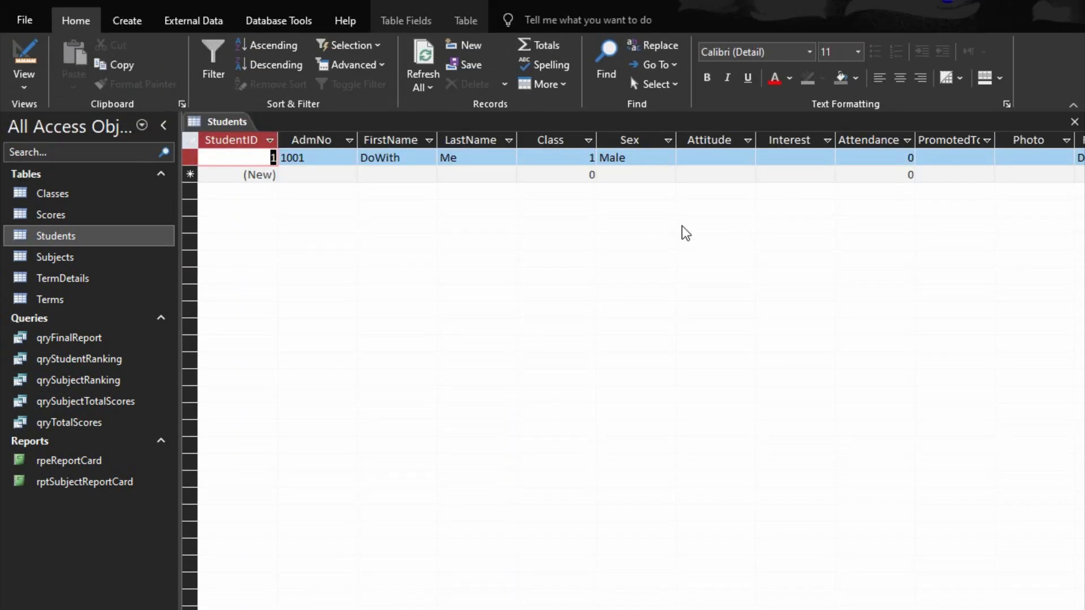
- Set the student's Attitude to Calm and Interest to Reading
click(688, 156)
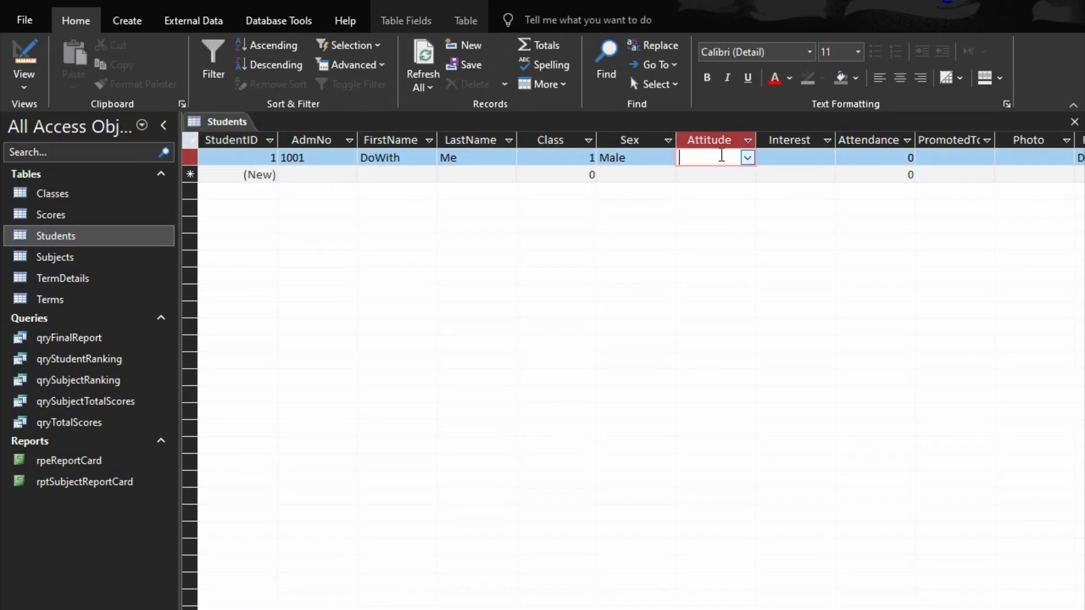
click(751, 160)
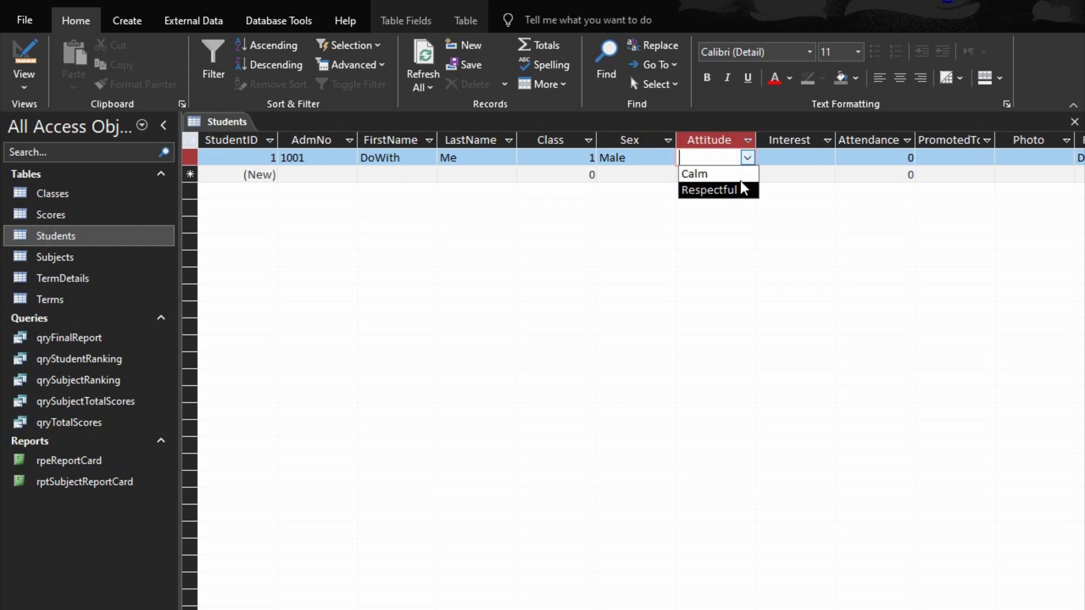
click(745, 170)
click(775, 157)
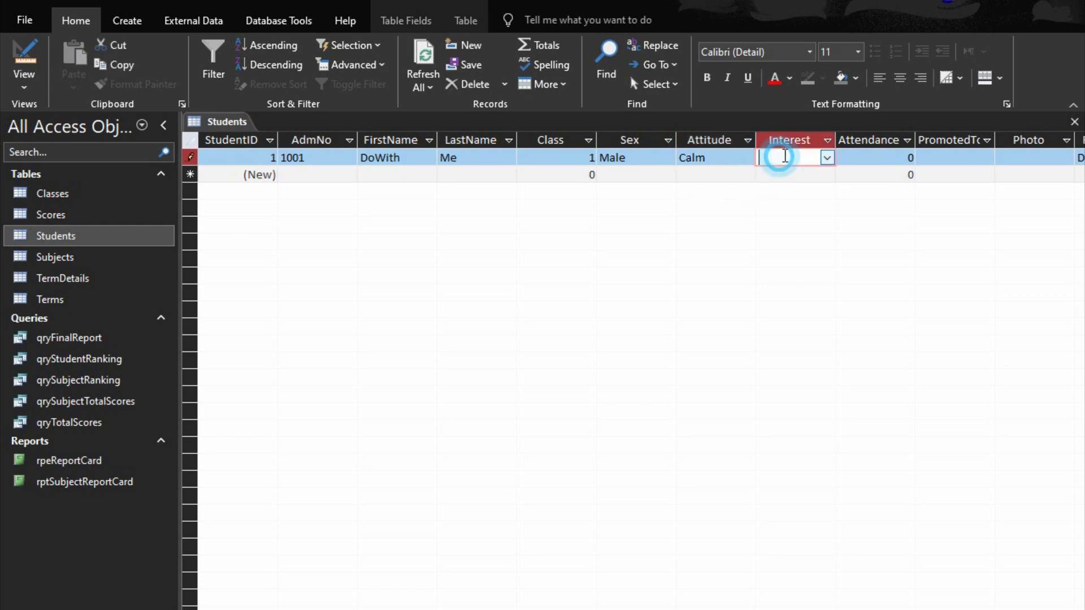
click(825, 156)
click(818, 175)
- Set the student's Attendance to 45, leave PromotedTo and Photo empty, and close the Students table
click(867, 161)
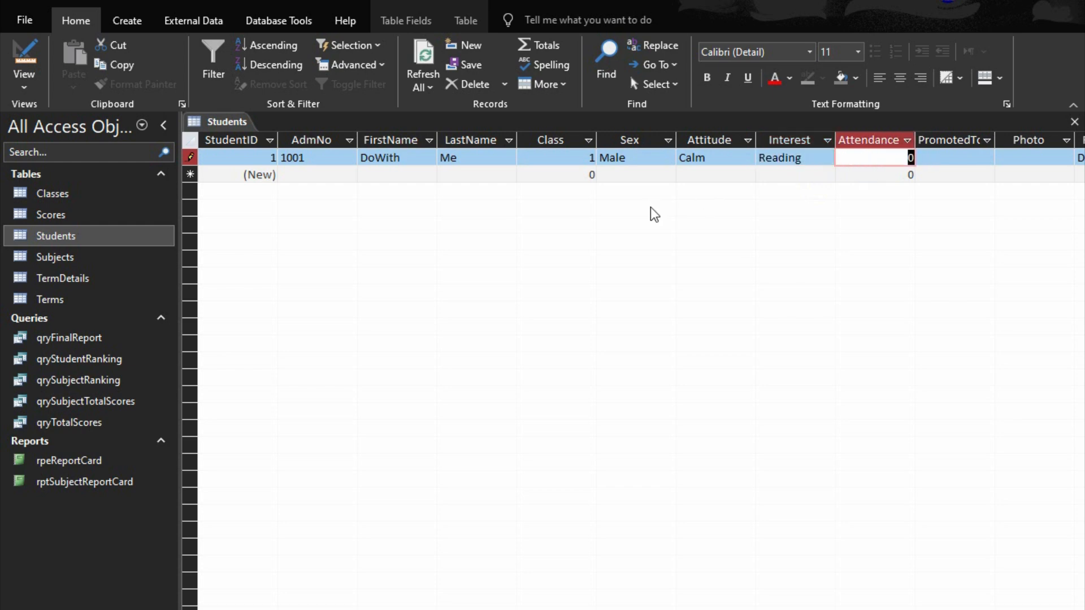
text(45)
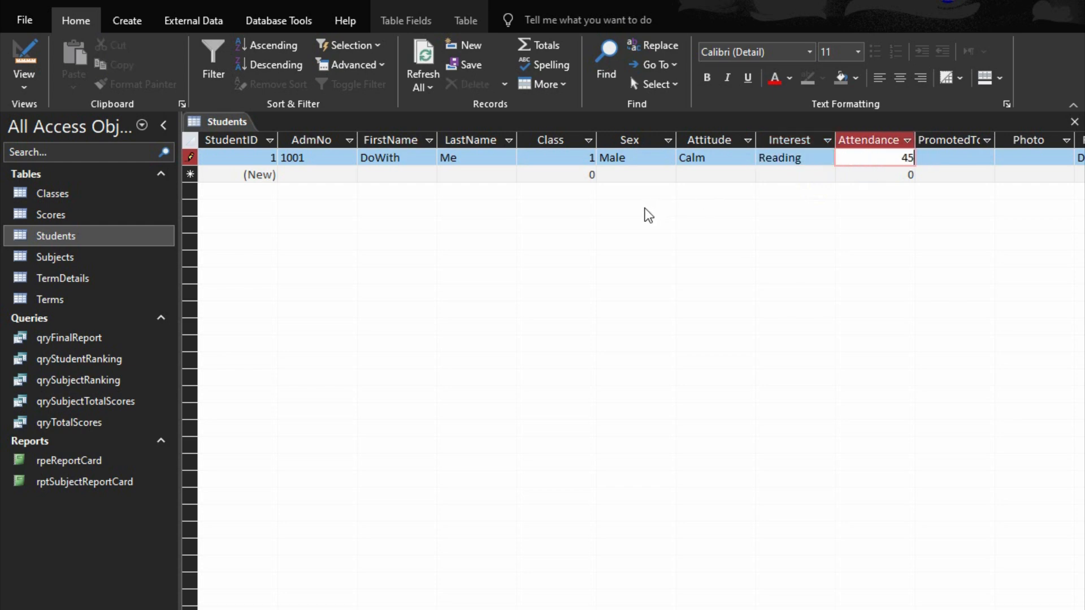
click(924, 157)
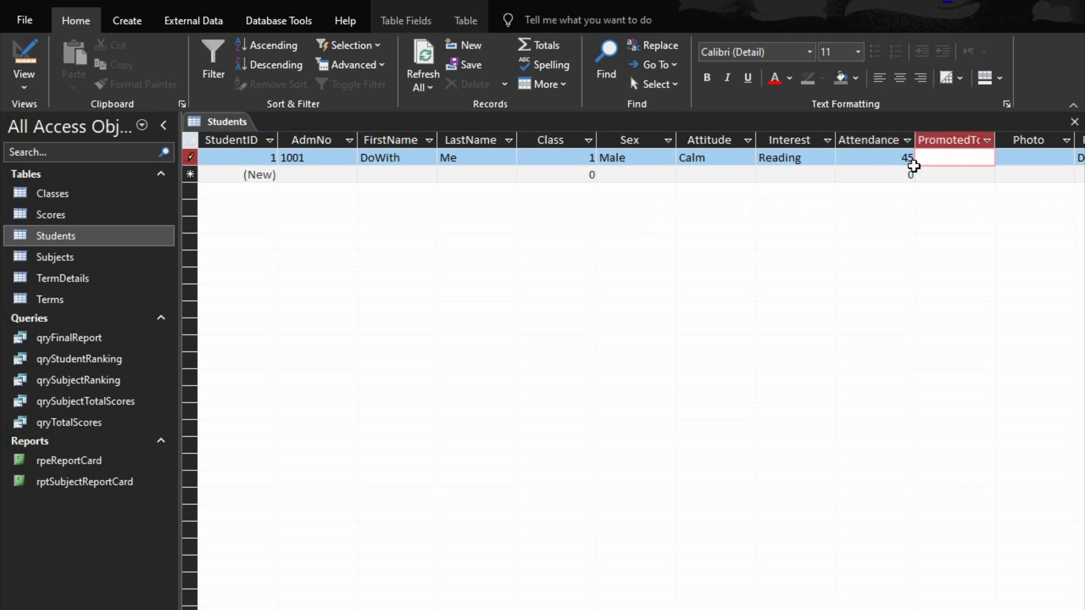
click(1039, 158)
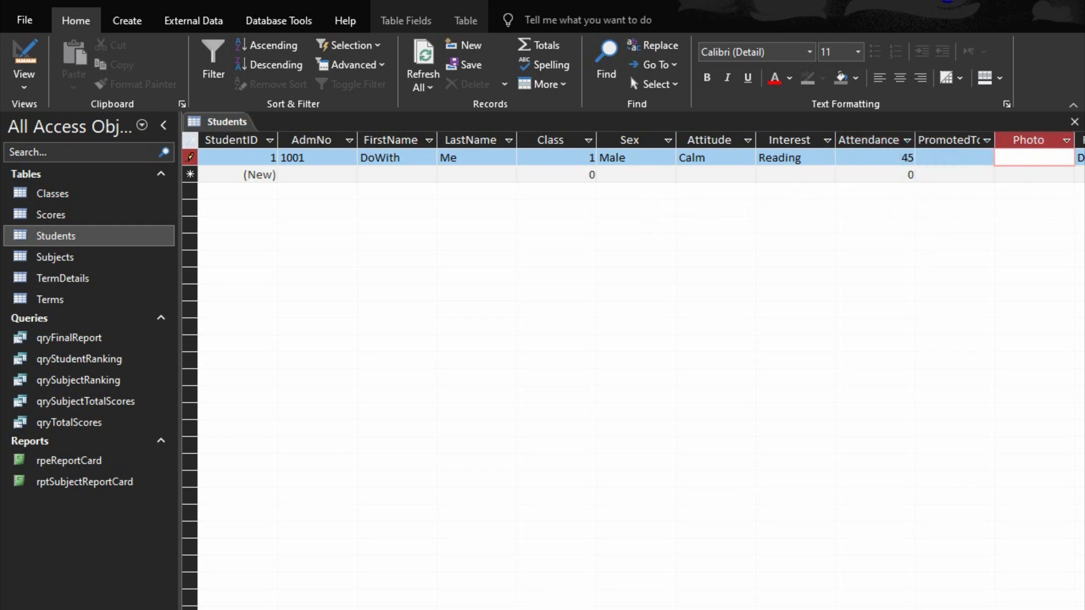
scroll(638, 367, right, 3)
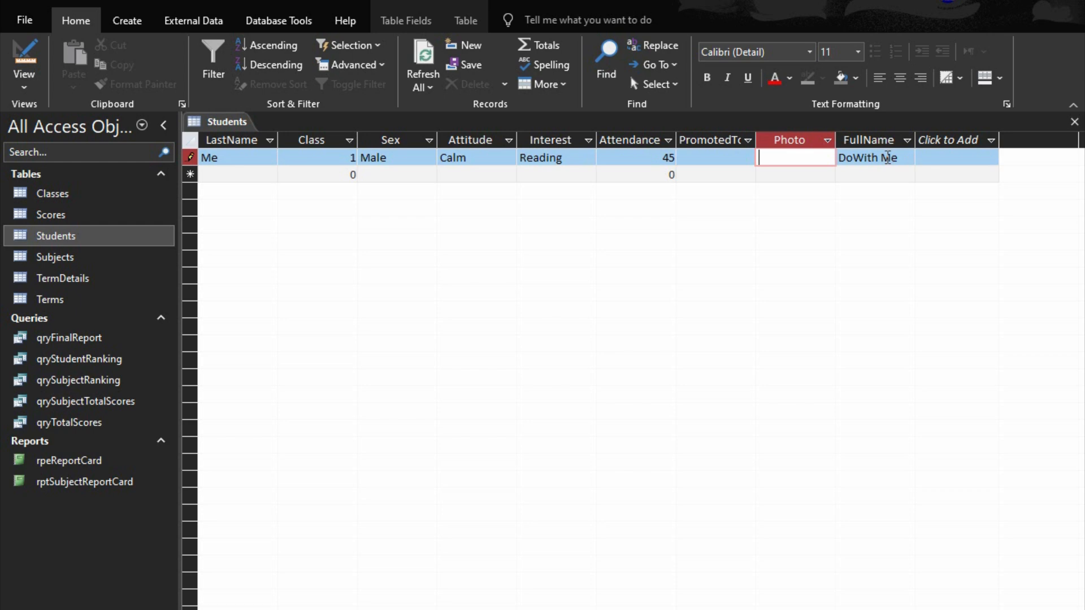
click(1074, 122)
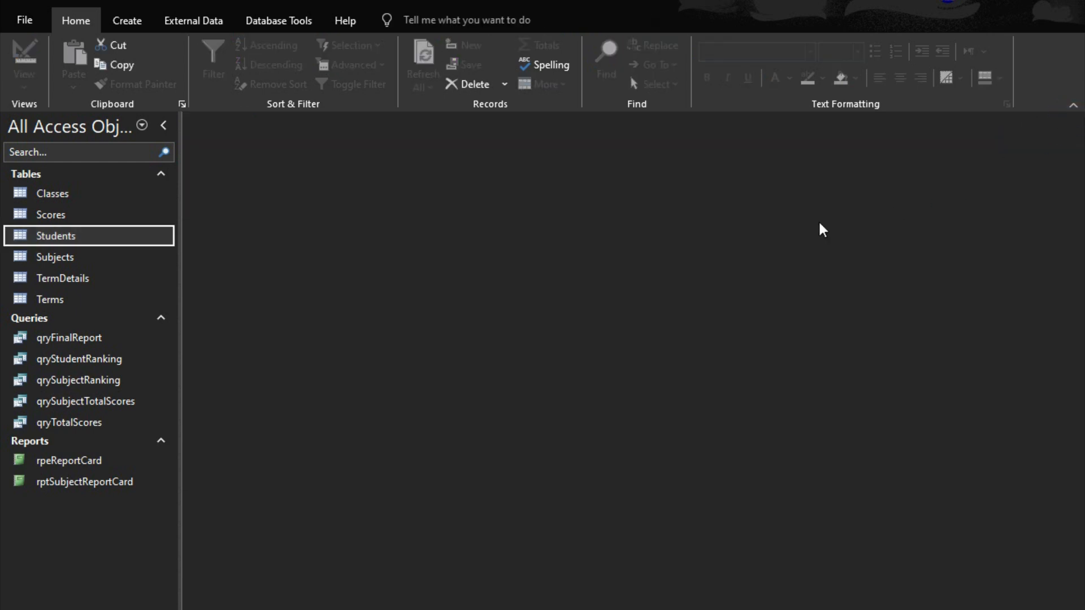
- Open the Scores table and start a record with StudentID 1 and SubjectID 1
double_click(60, 218)
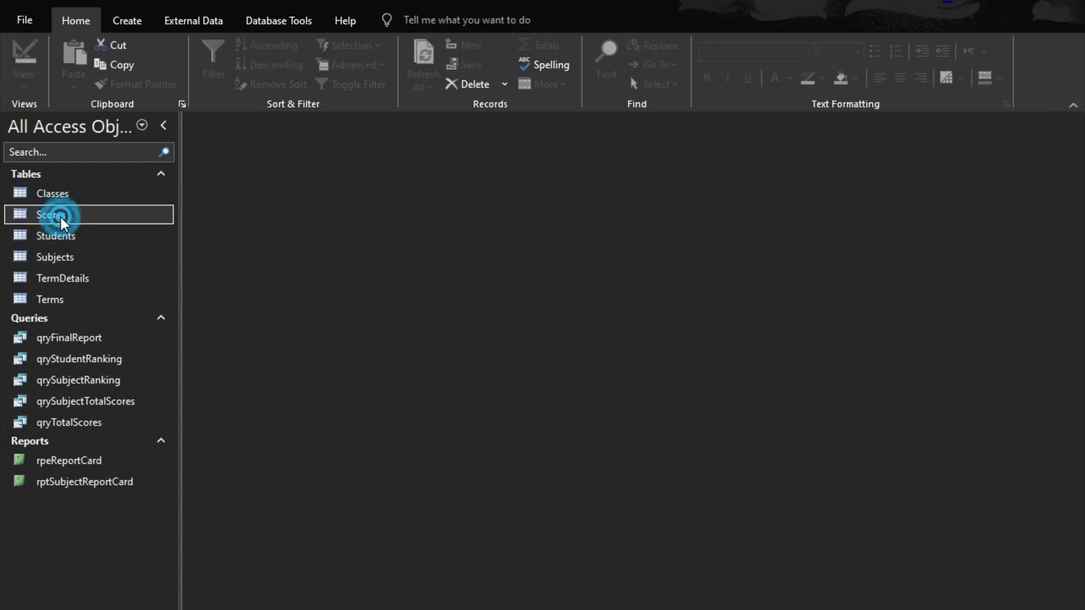
click(339, 158)
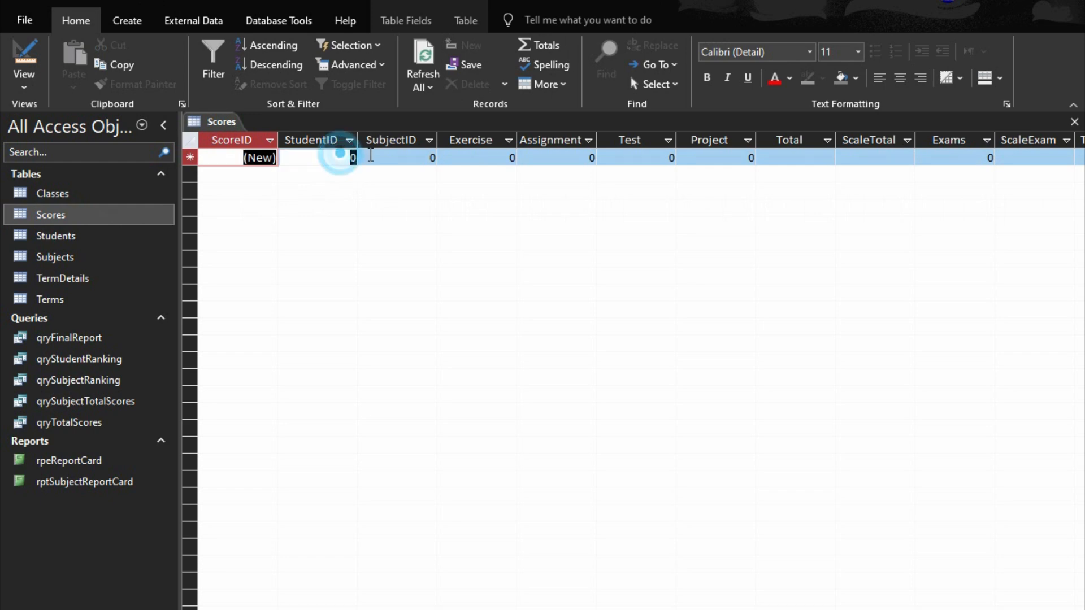
text(1)
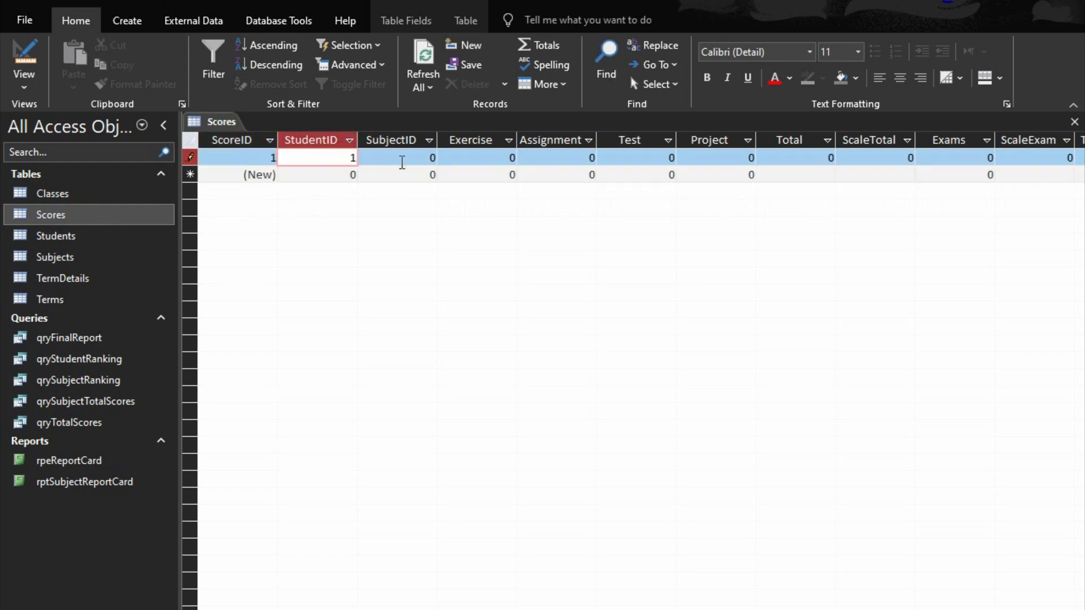
click(422, 157)
text(1)
- Enter the class scores in the new record: Exercise 12, Assignment 15, Test 11 and Project 15
click(485, 157)
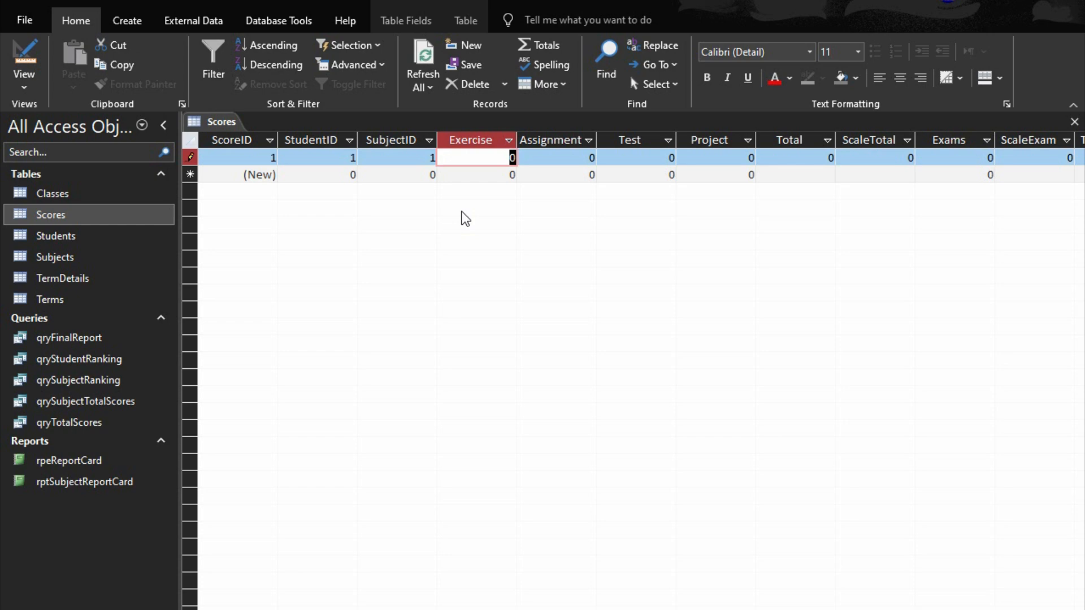
text(12)
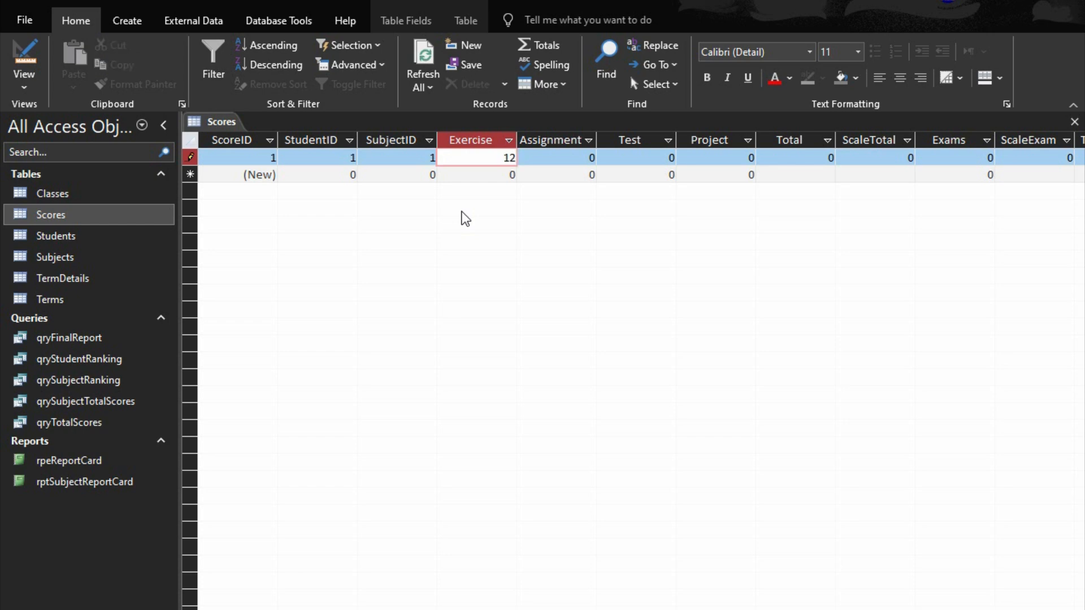
key(Tab)
text(15)
key(Tab)
text(11)
key(Tab)
text(15)
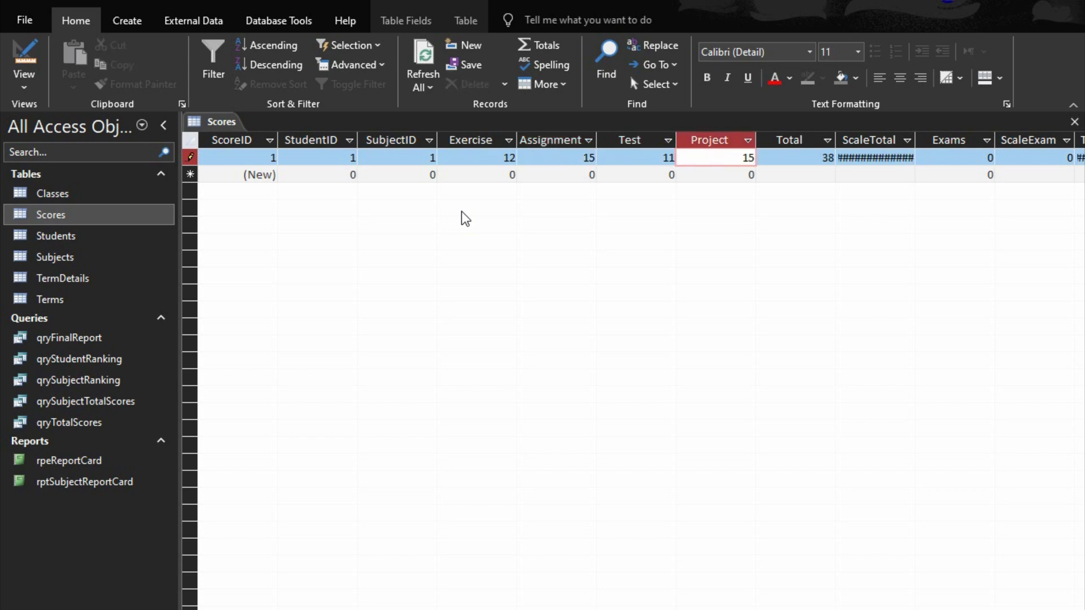
key(Tab)
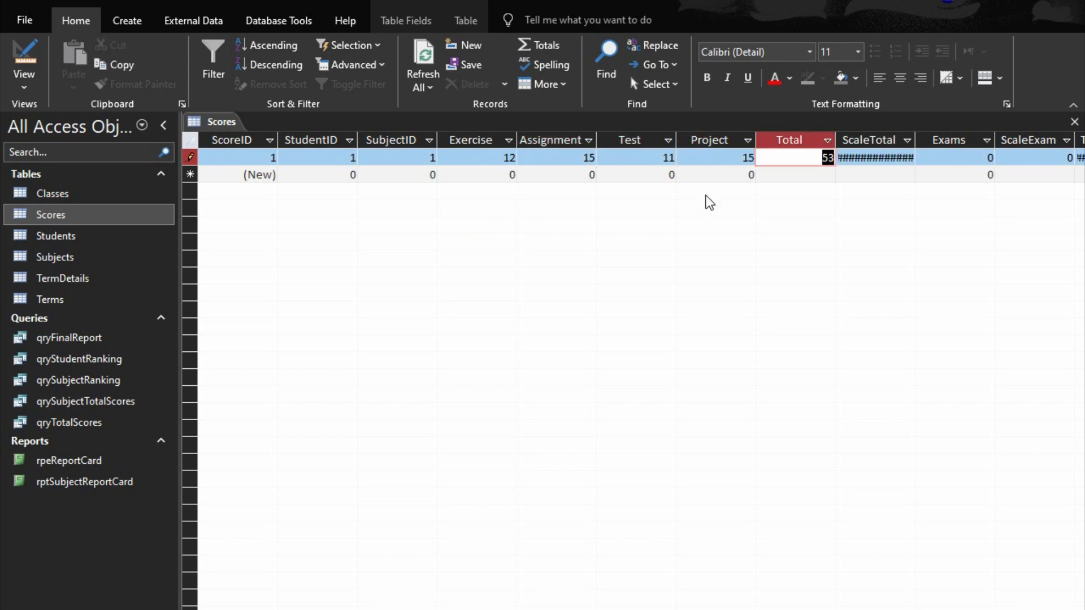
- Inspect the calculated ScaleTotal value, and set the record's Exams score to 89
click(874, 158)
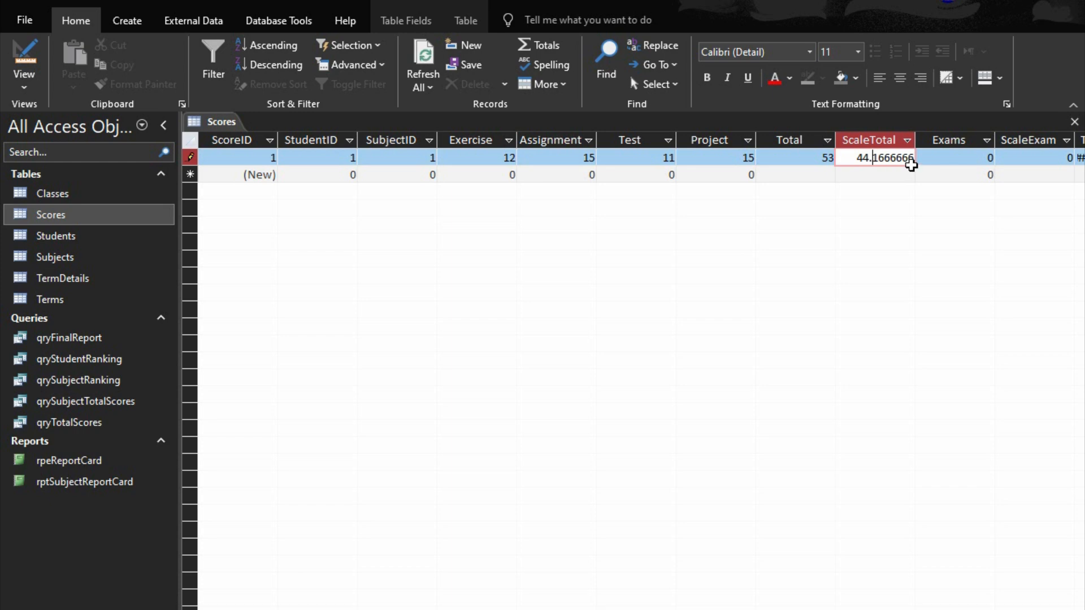
key(Tab)
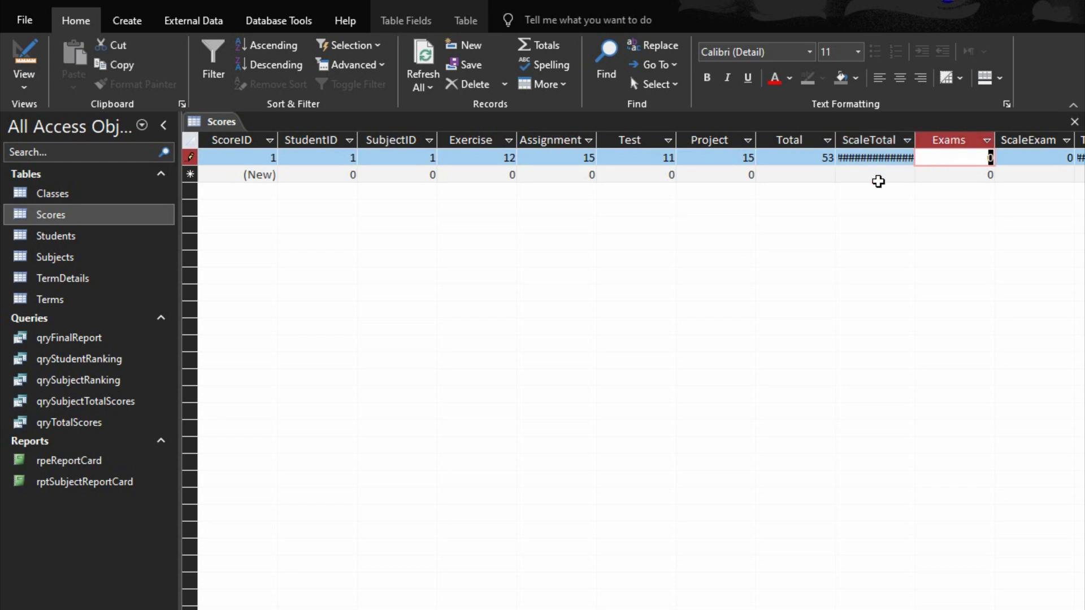
text(89)
key(Tab)
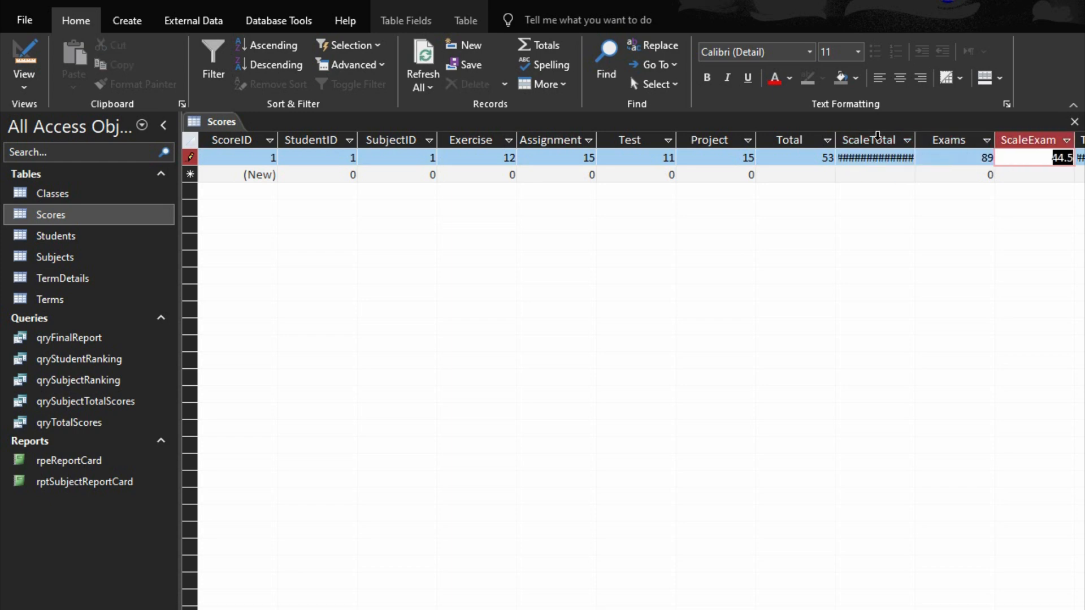
key(Tab)
key(Tab)
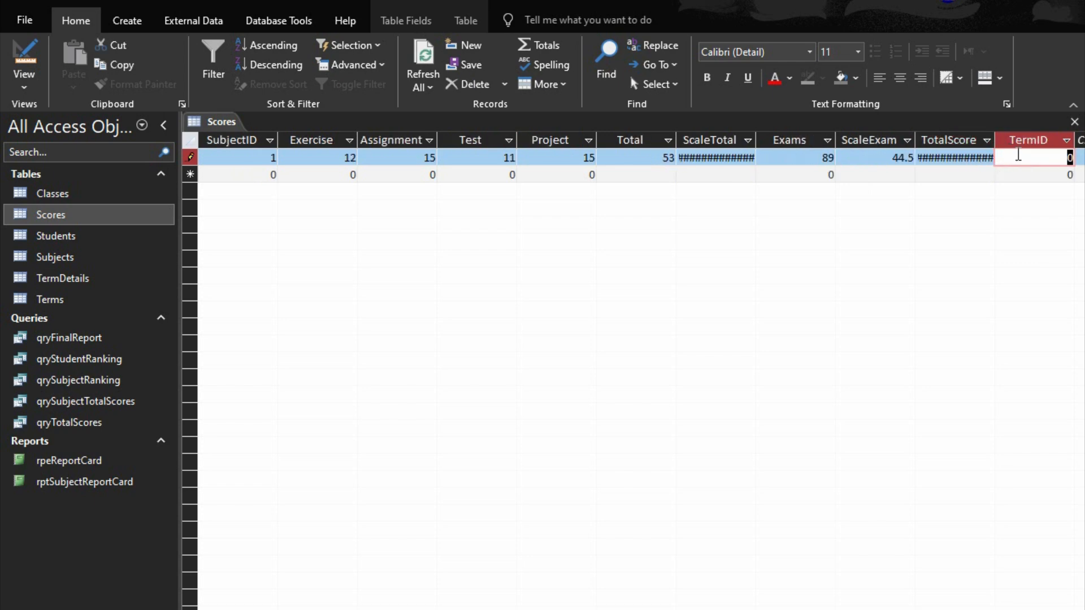
- Set the score record's TermID to 1 and check its calculated ScaleTotal value
text(1)
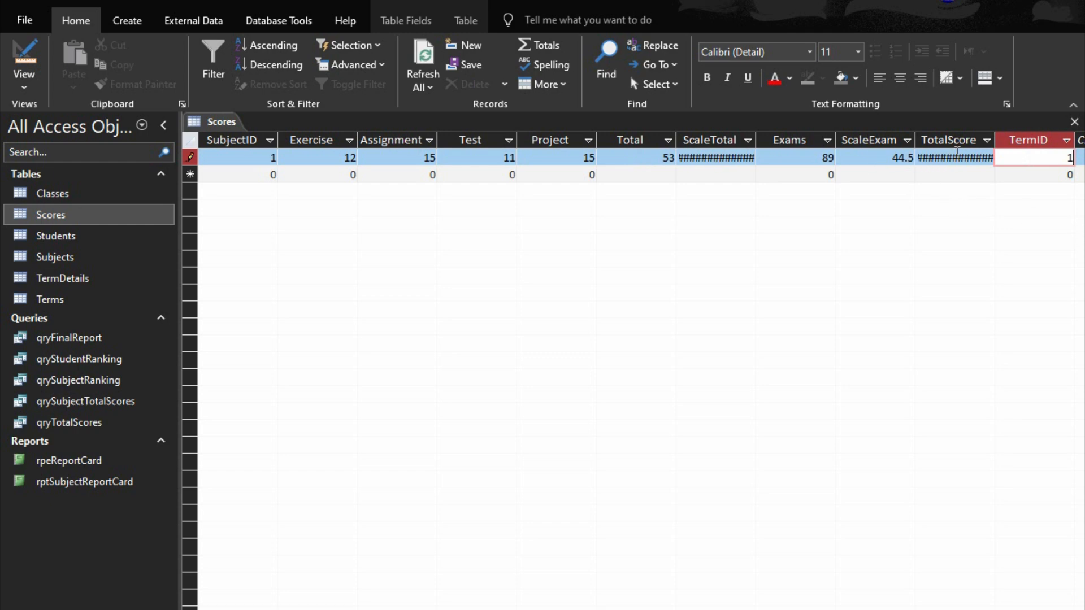
click(705, 157)
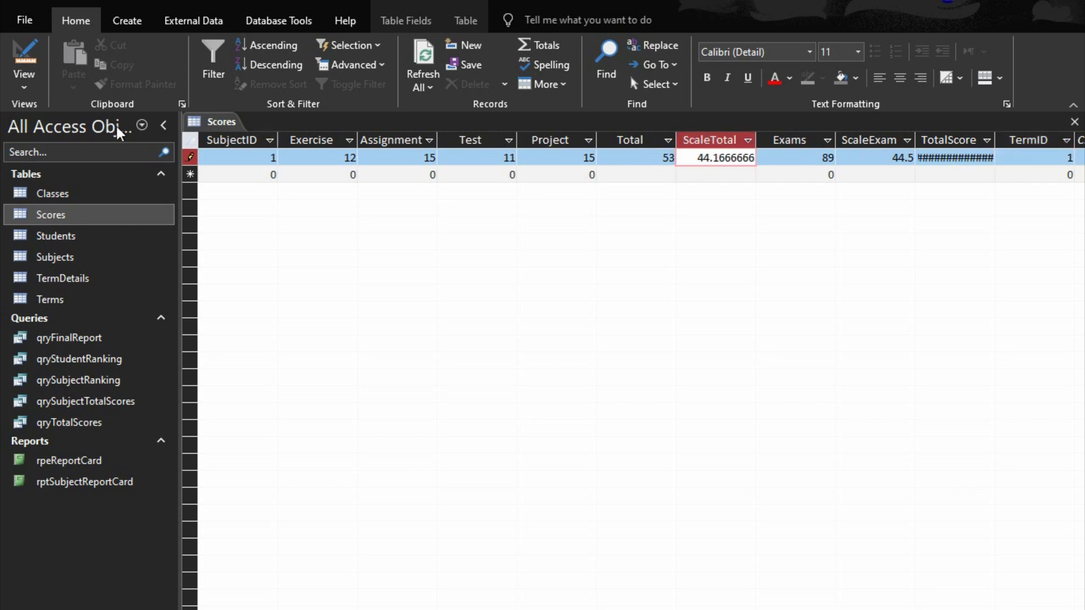
- In the Scores table design, set the TotalScore field's result type to Long Integer with 0 decimal places, and save
click(17, 65)
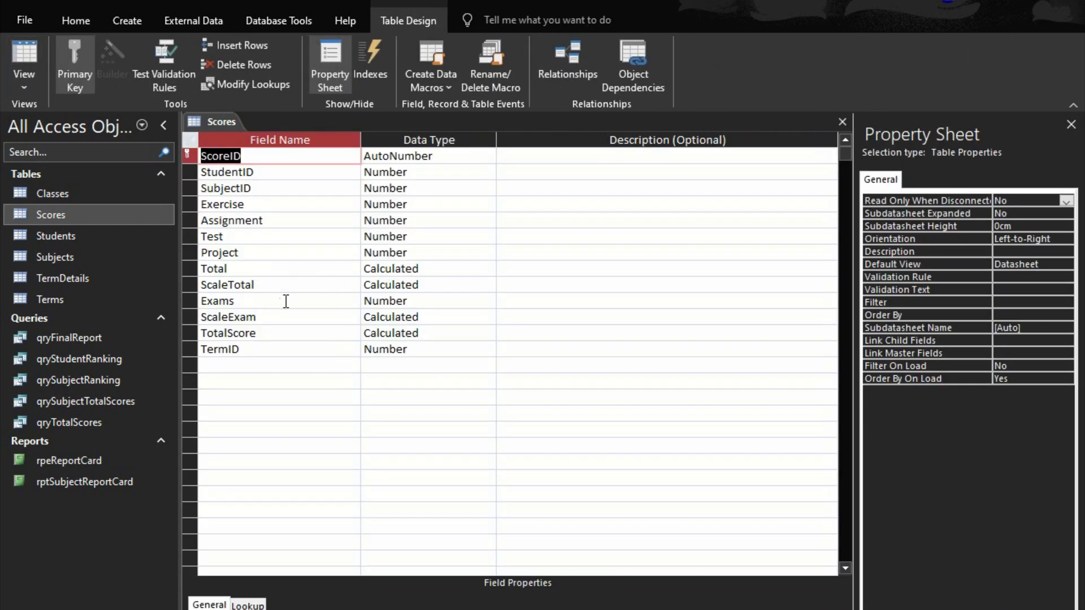
click(249, 336)
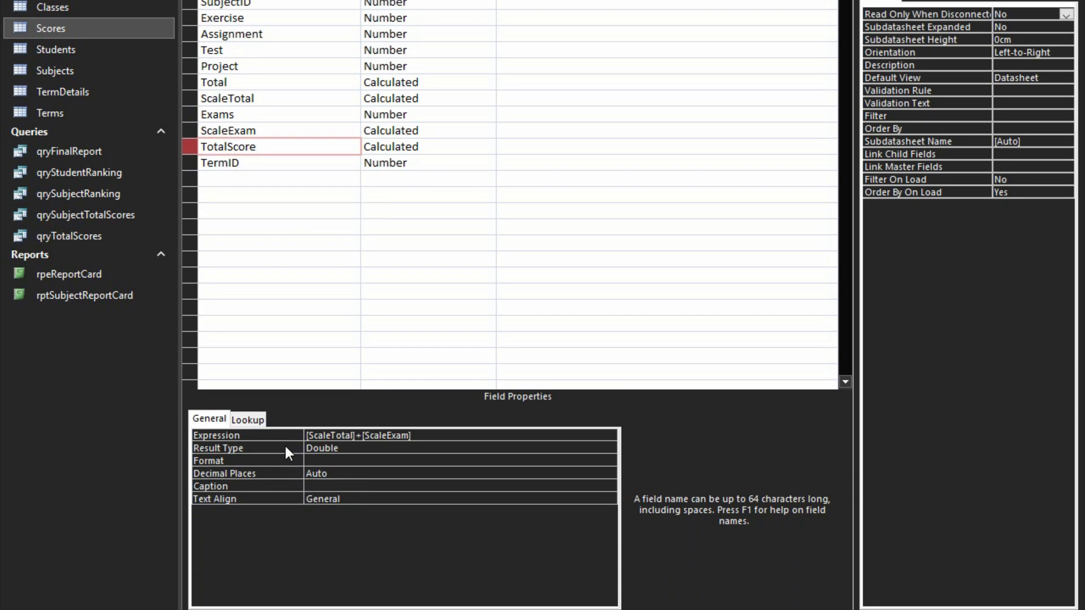
double_click(284, 446)
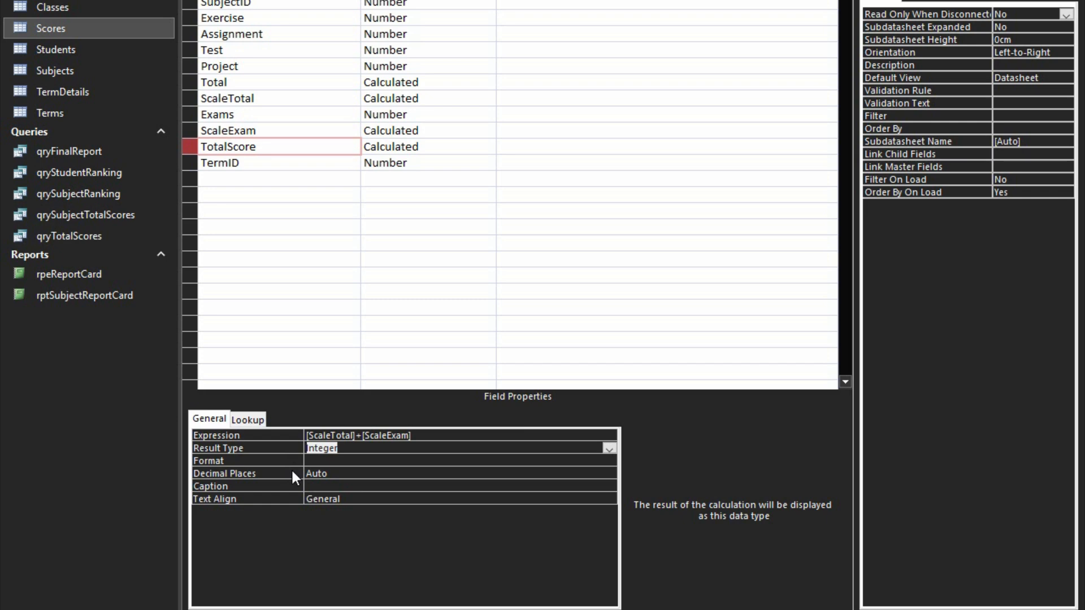
click(293, 473)
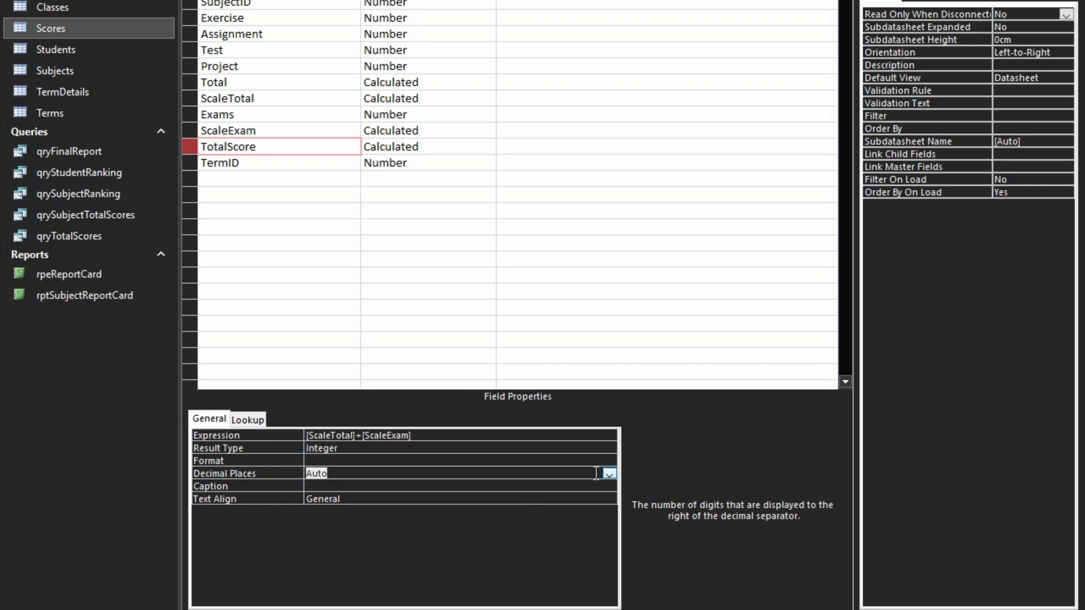
click(607, 487)
click(610, 474)
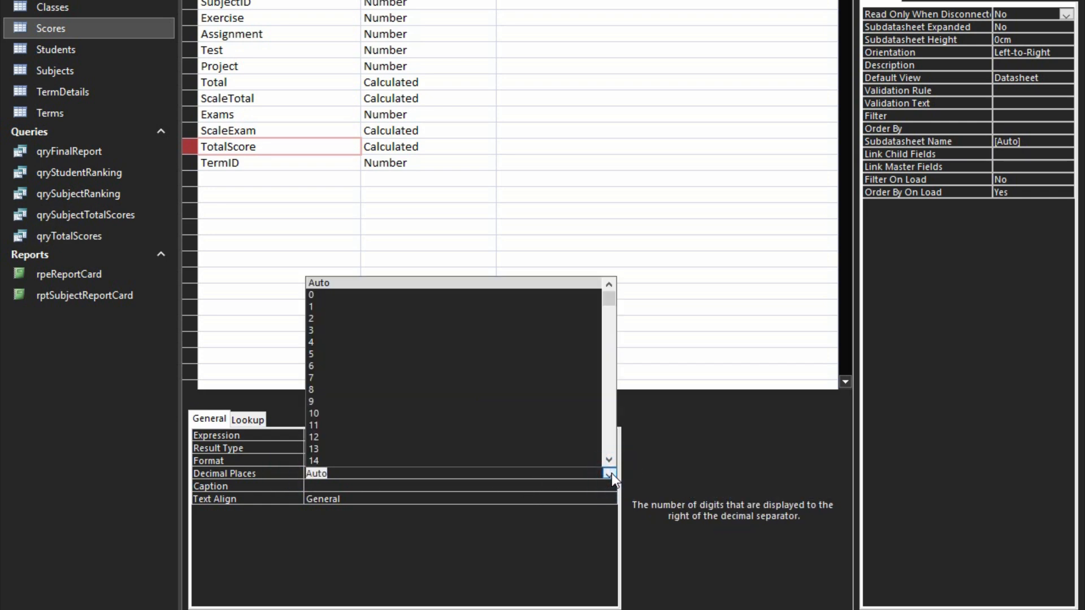
click(376, 294)
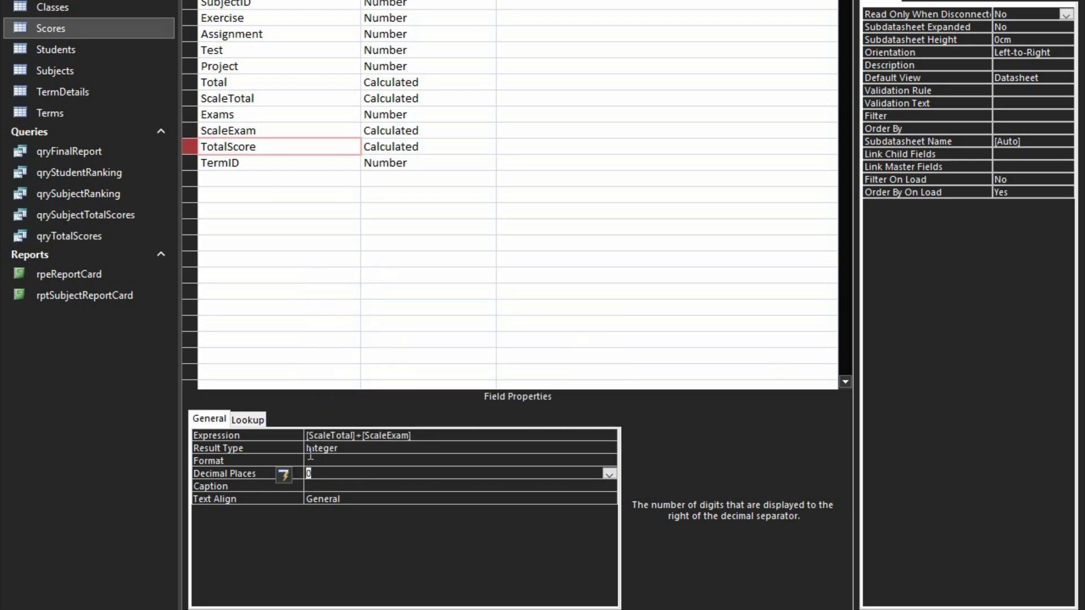
click(292, 460)
key(ctrl+s)
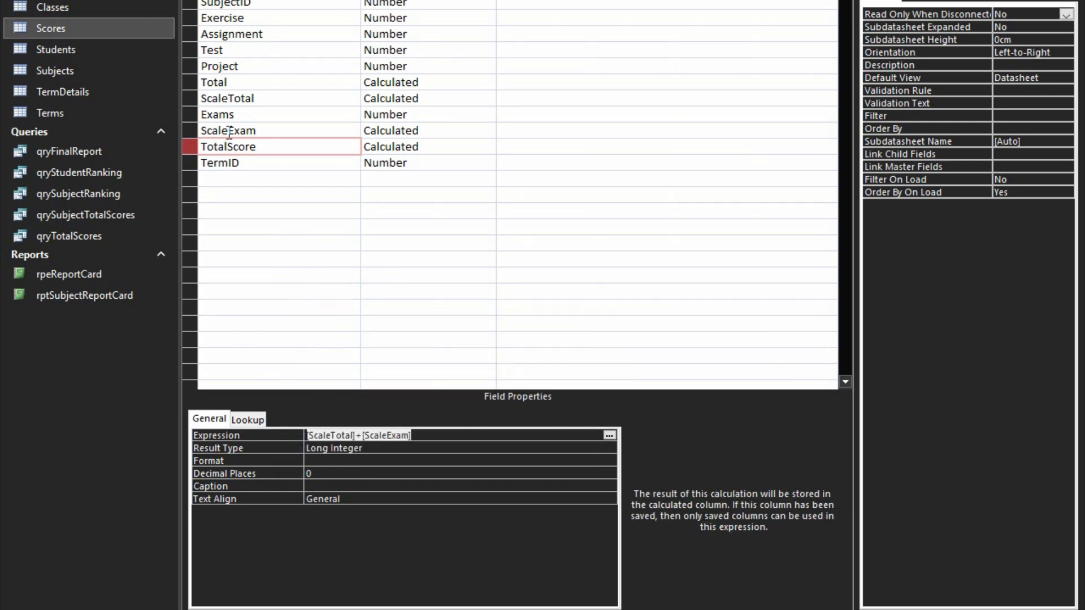
- Set the ScaleTotal field's result type to Integer and its decimal places to 2
click(242, 99)
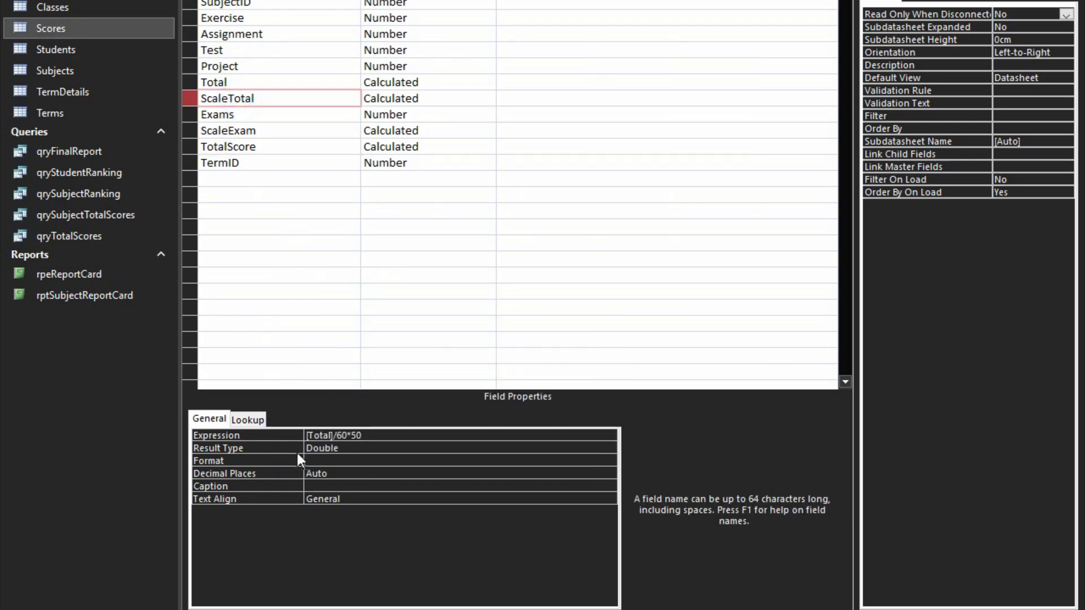
click(331, 473)
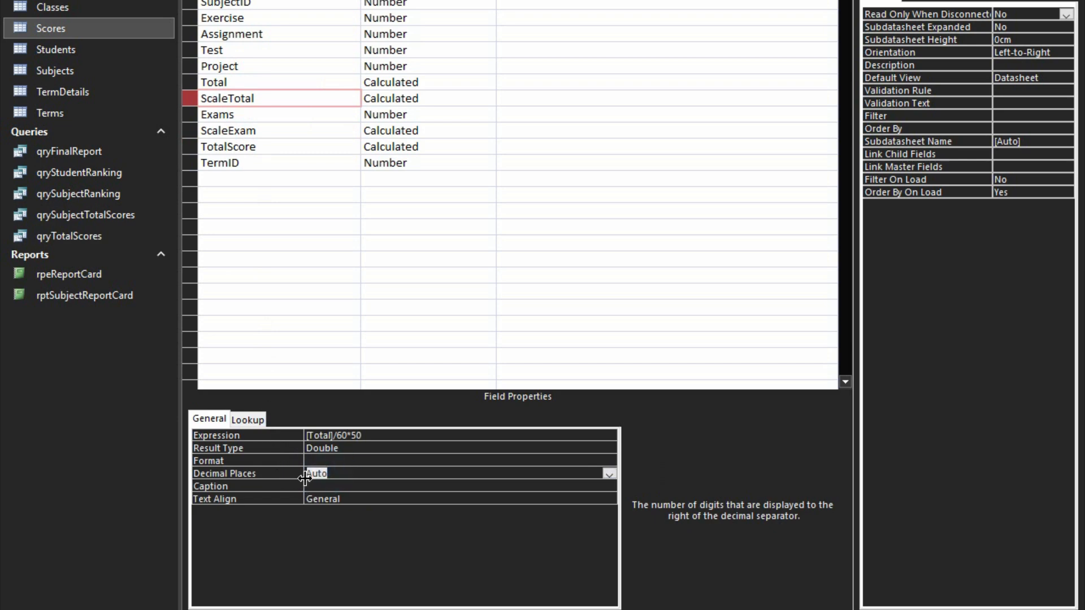
click(375, 446)
double_click(435, 448)
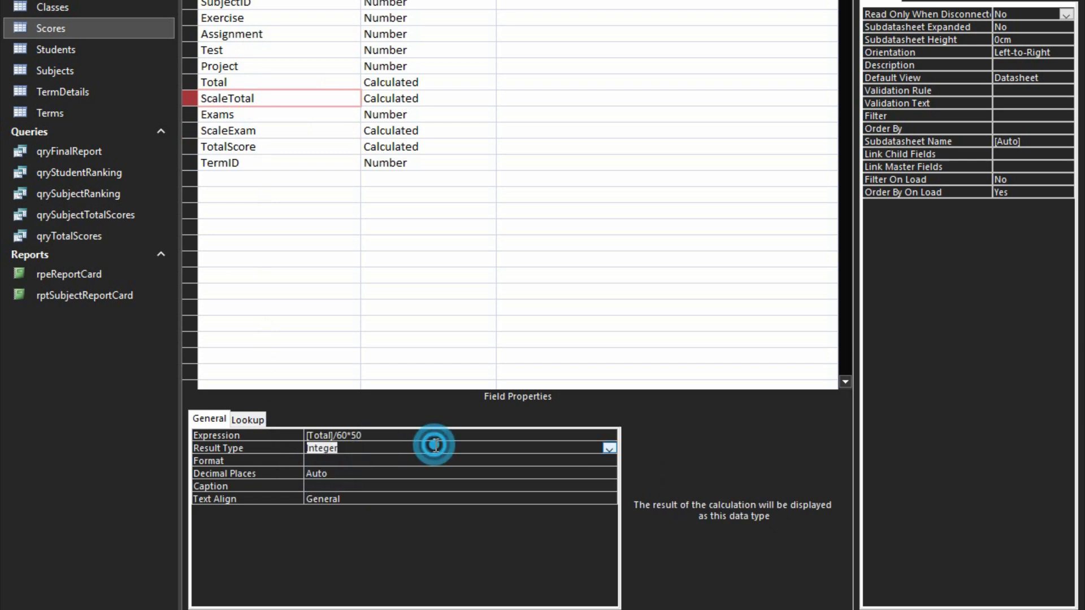
click(376, 472)
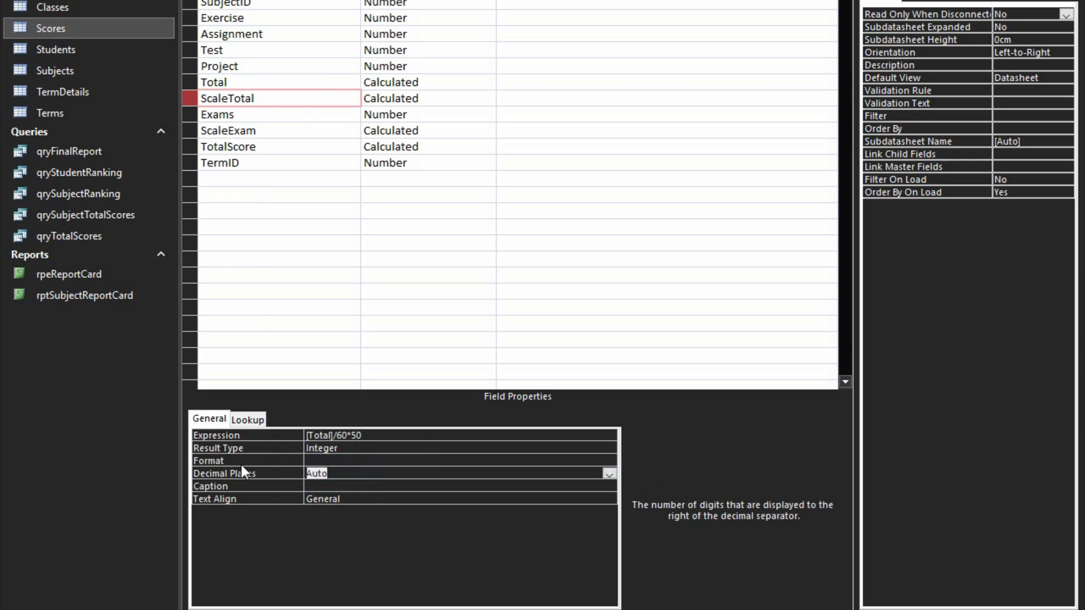
text(2)
click(242, 460)
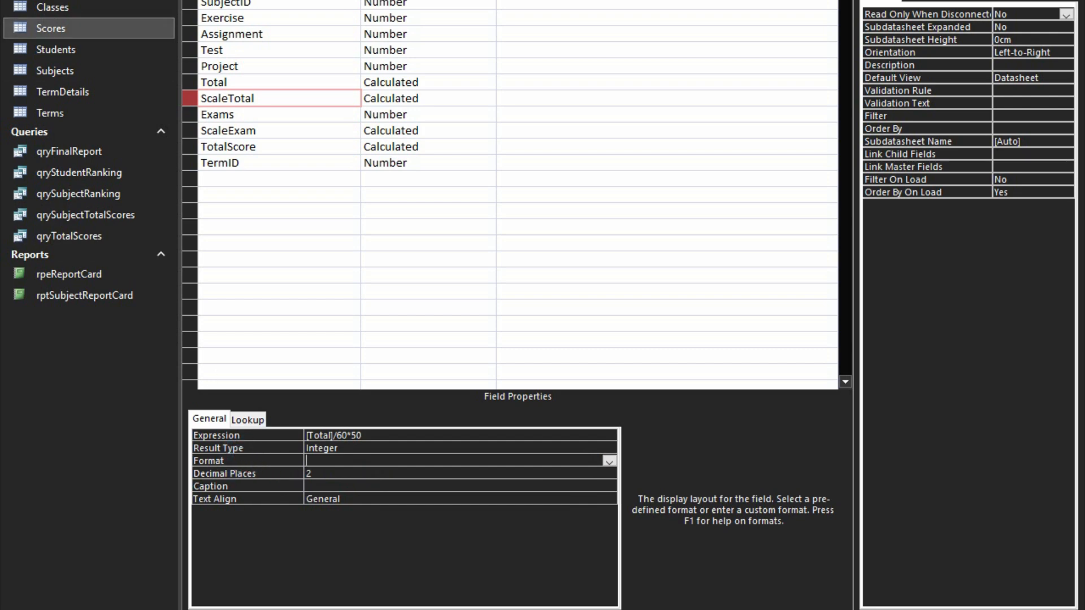
- Review the recalculated score columns in the Scores datasheet, and close the table
click(505, 279)
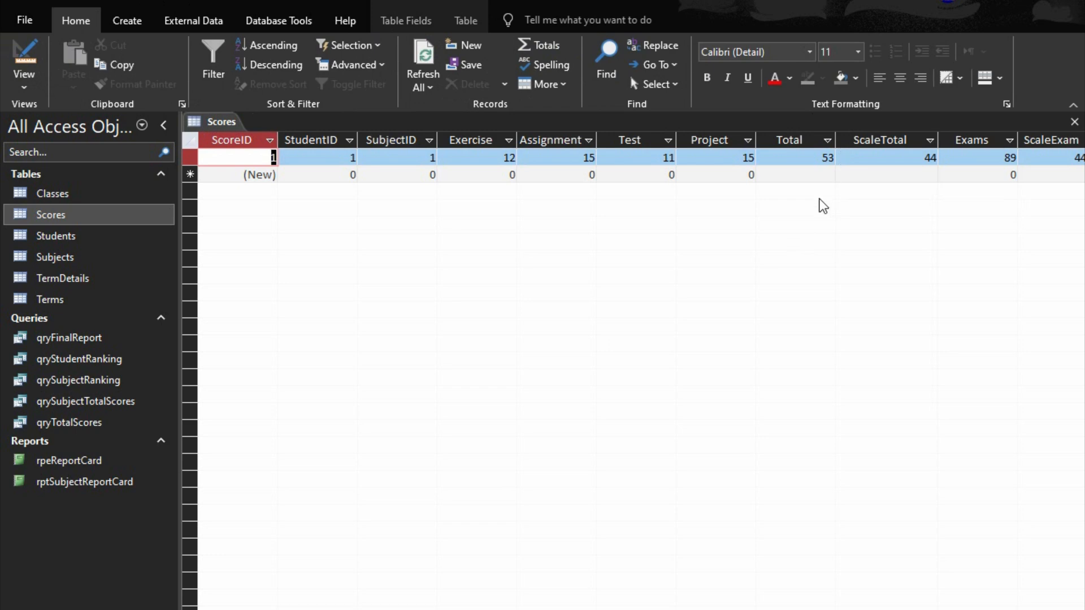
scroll(823, 206, right, 4)
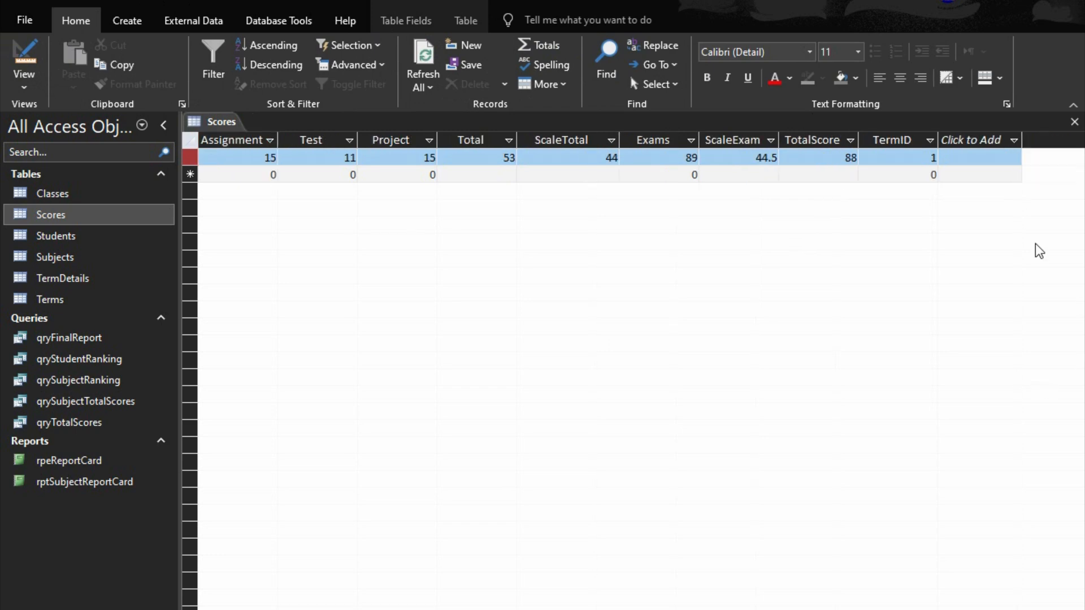
click(1075, 122)
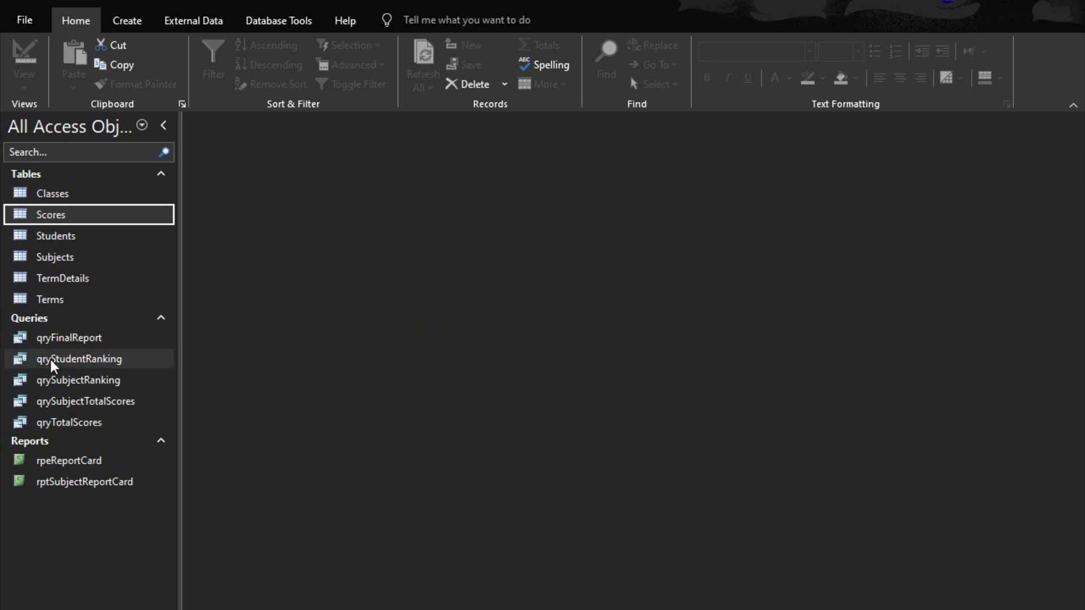
- Examine the scores, grade and position in the rptSubjectReportCard and rpeReportCard reports, closing each after viewing
click(76, 483)
double_click(76, 481)
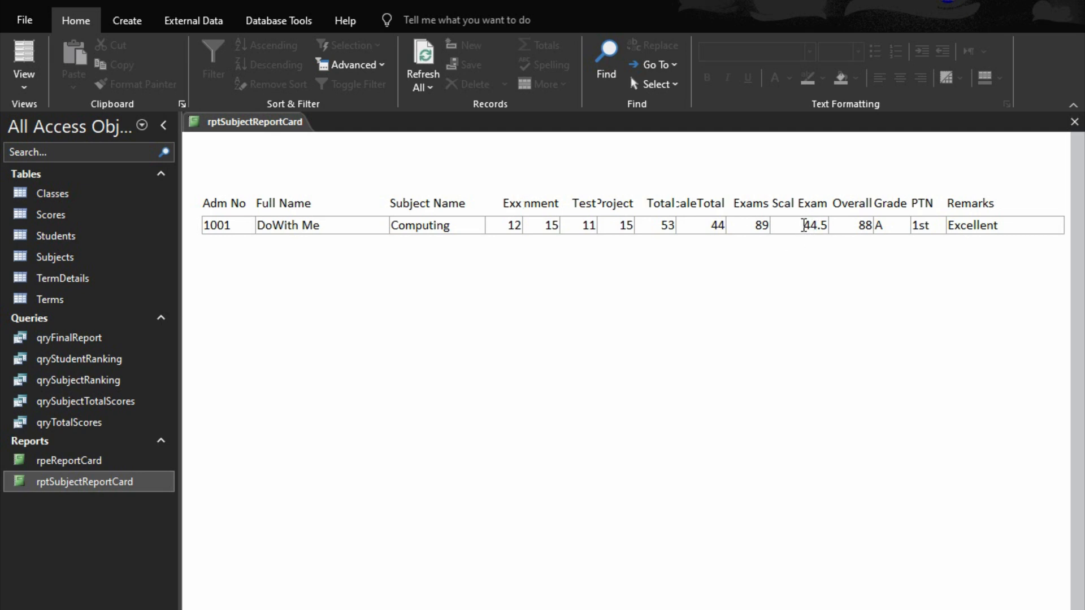
click(1075, 122)
double_click(87, 464)
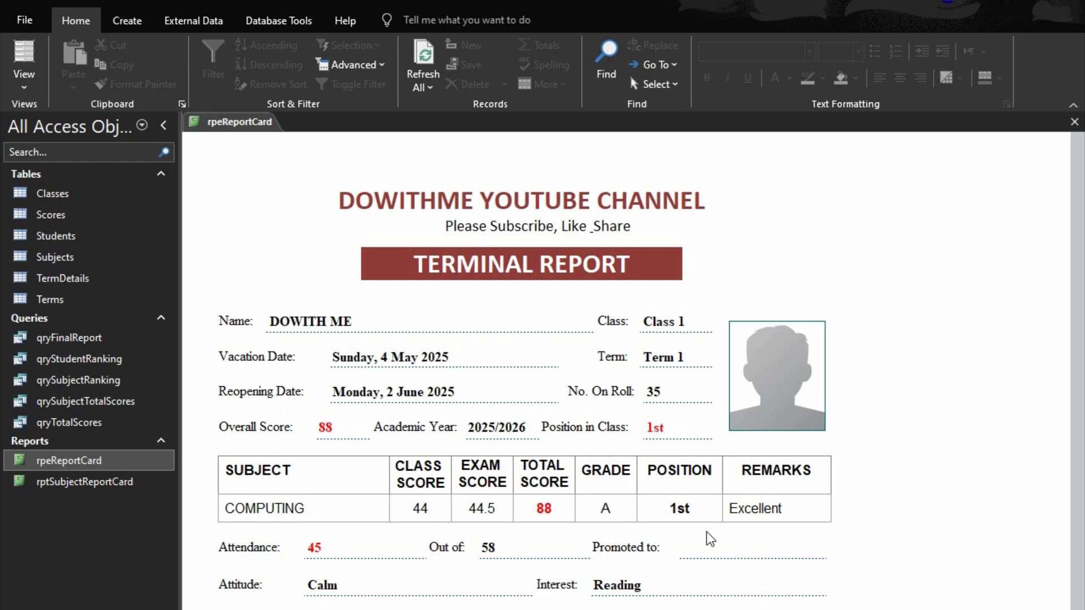
click(1075, 122)
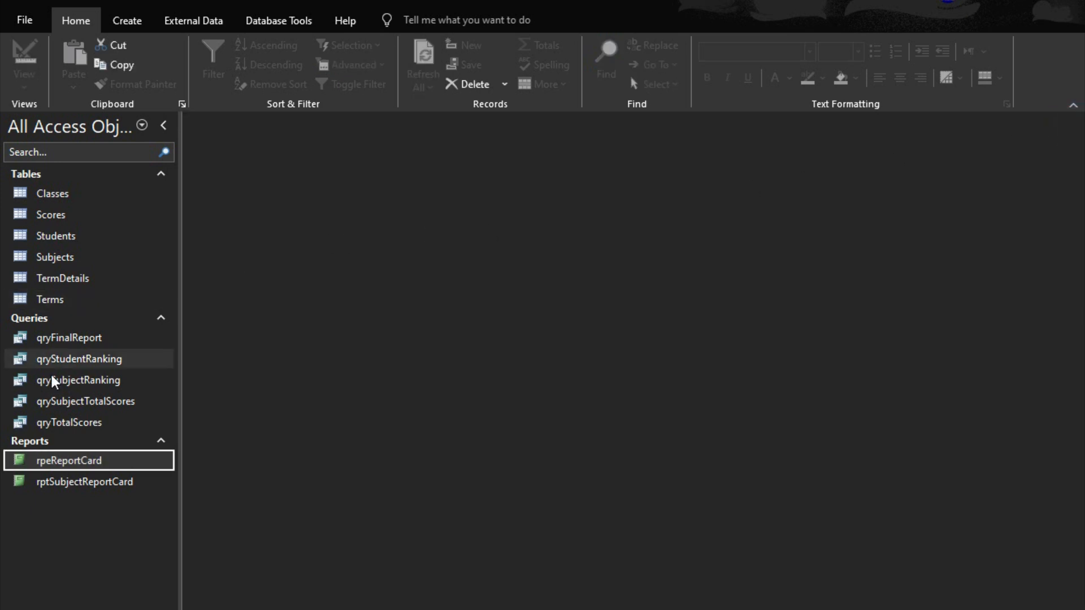
double_click(48, 478)
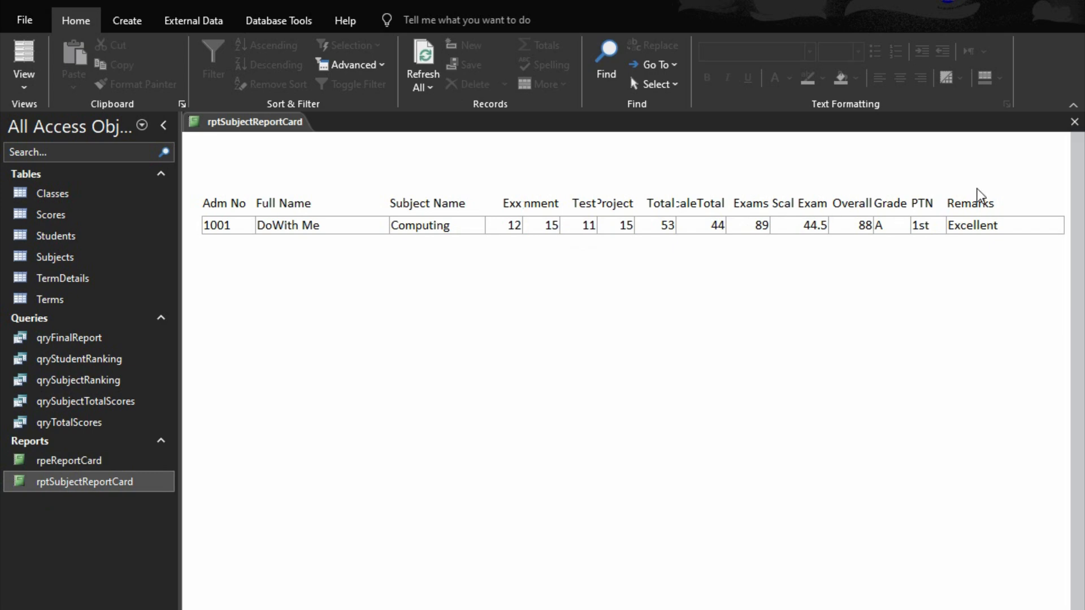
click(1074, 122)
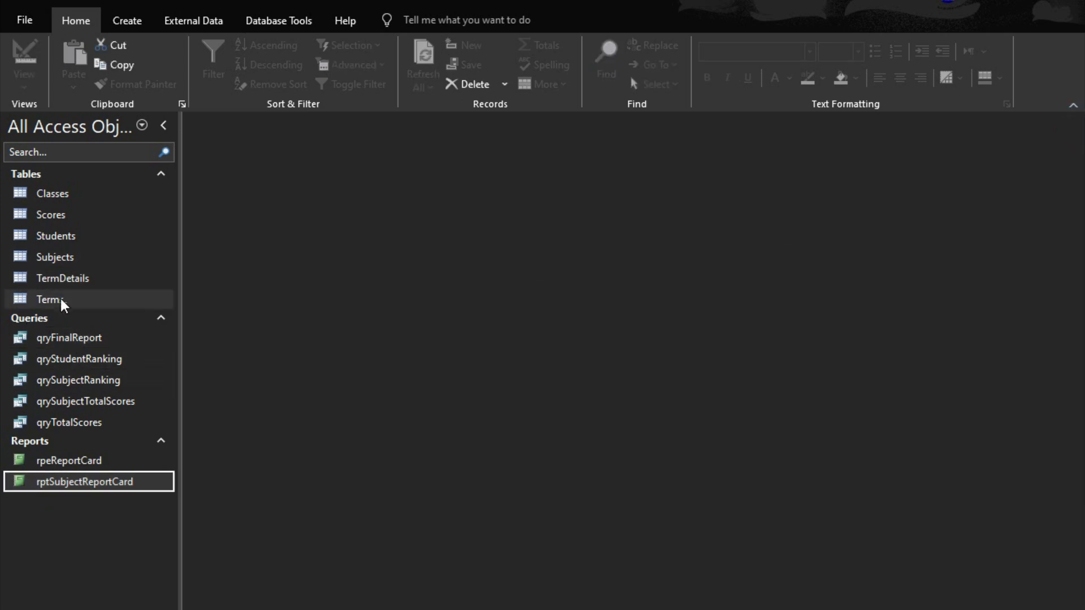
- Reopen the Scores table and check the ScaleExam and TotalScore columns in its datasheet
right_click(55, 220)
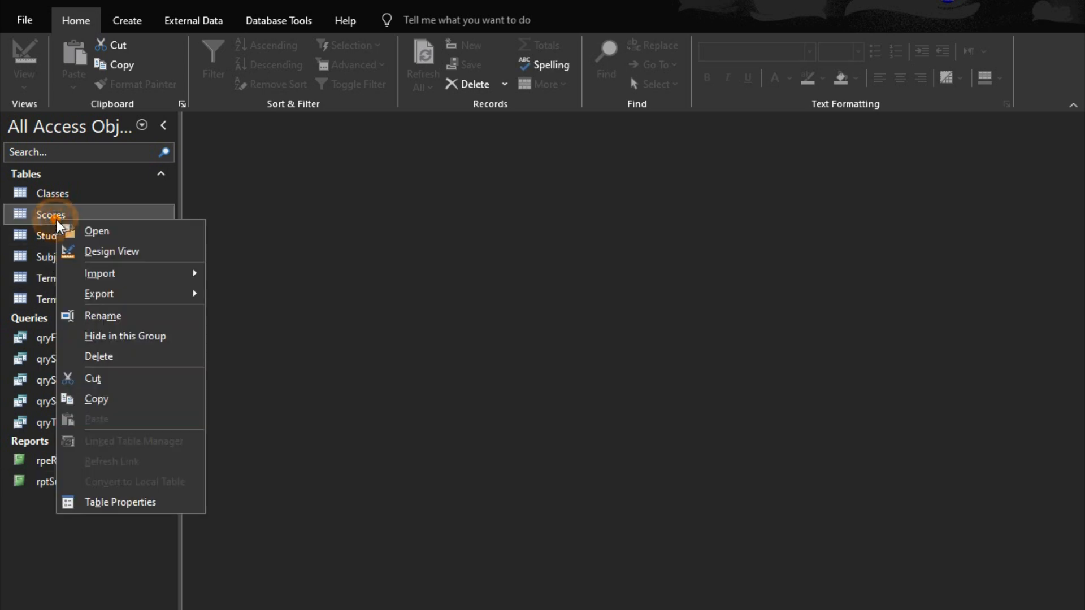
click(107, 252)
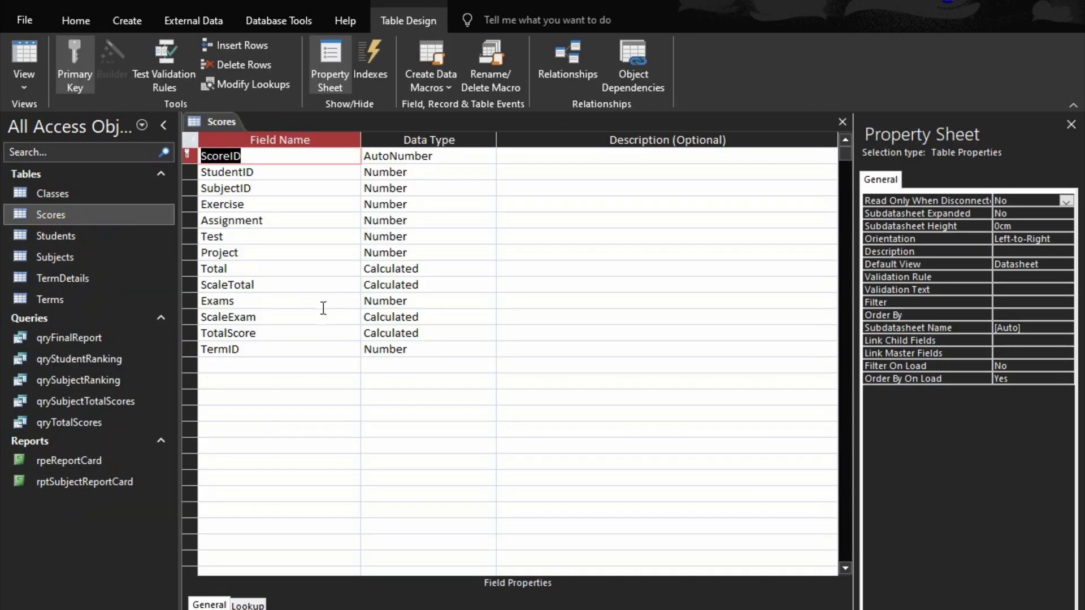
click(12, 61)
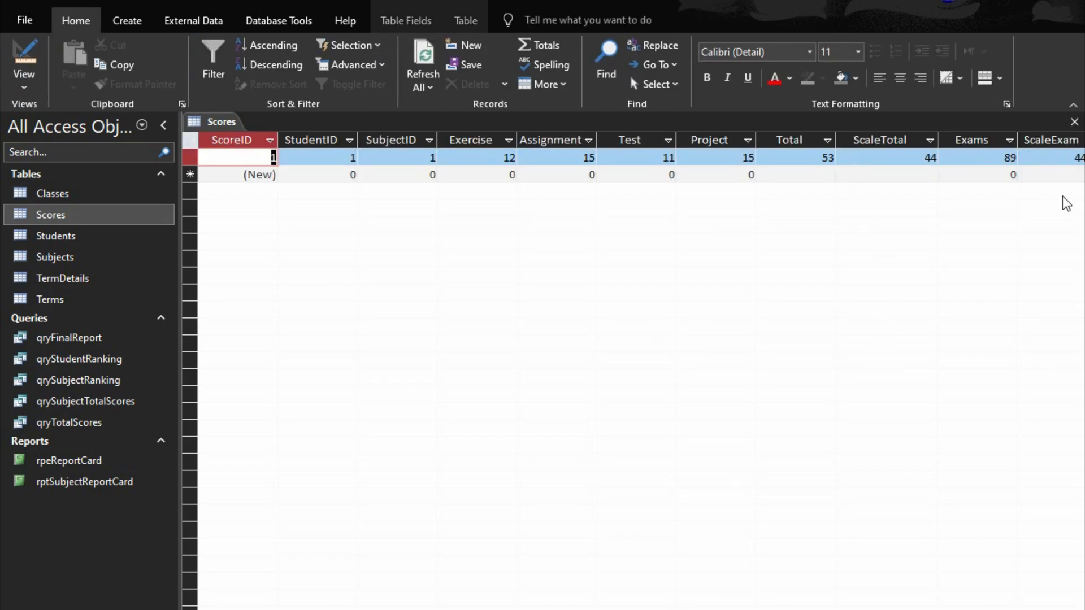
scroll(633, 367, right, 1)
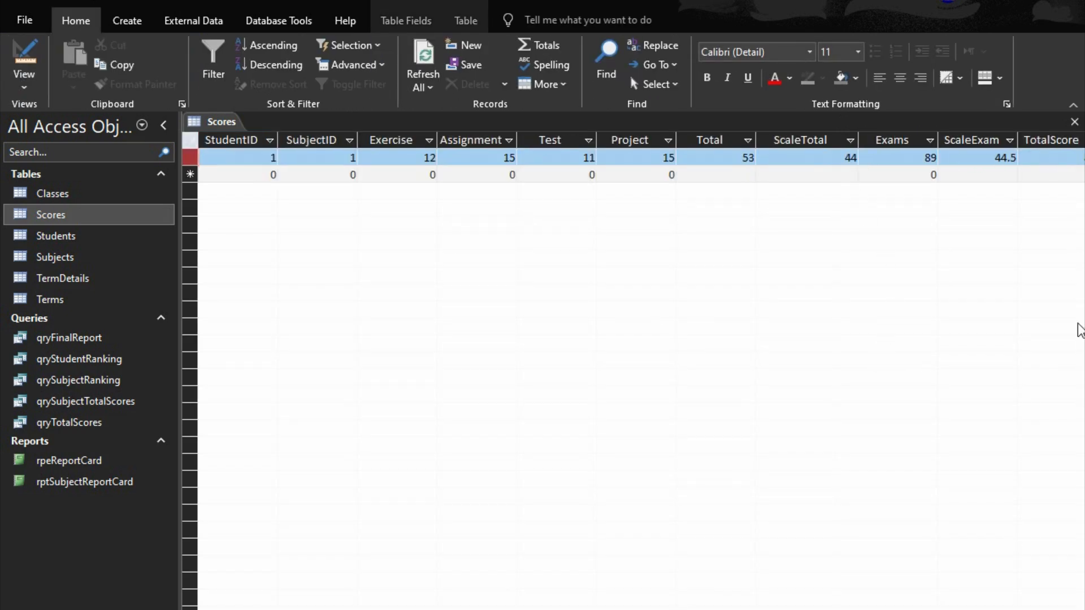
- Set the ScaleExam field's result type to Long Integer with 0 decimal places, and close the Scores table
click(24, 59)
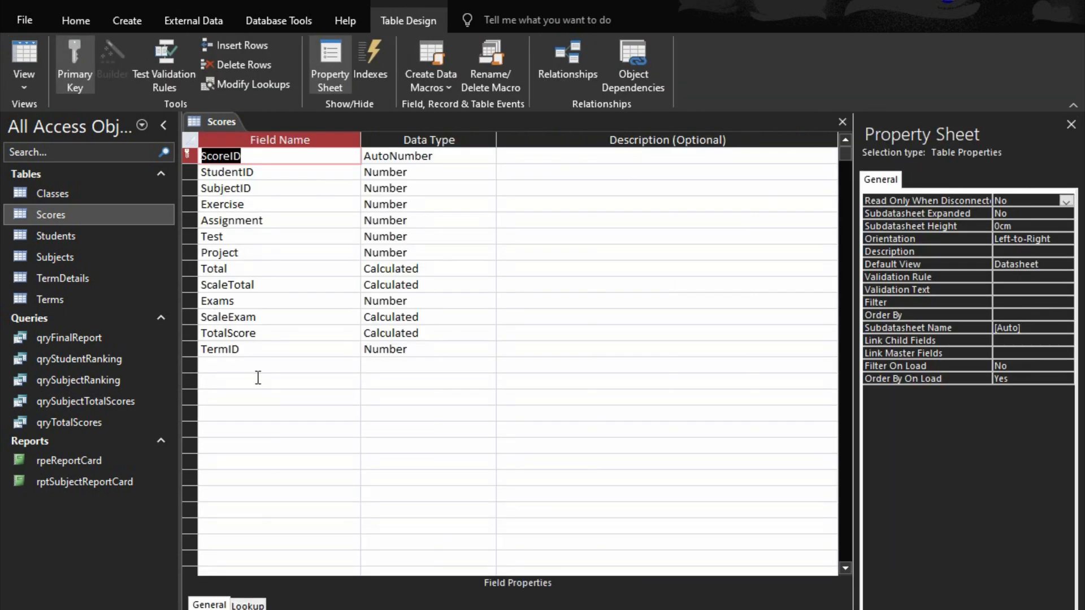
click(241, 318)
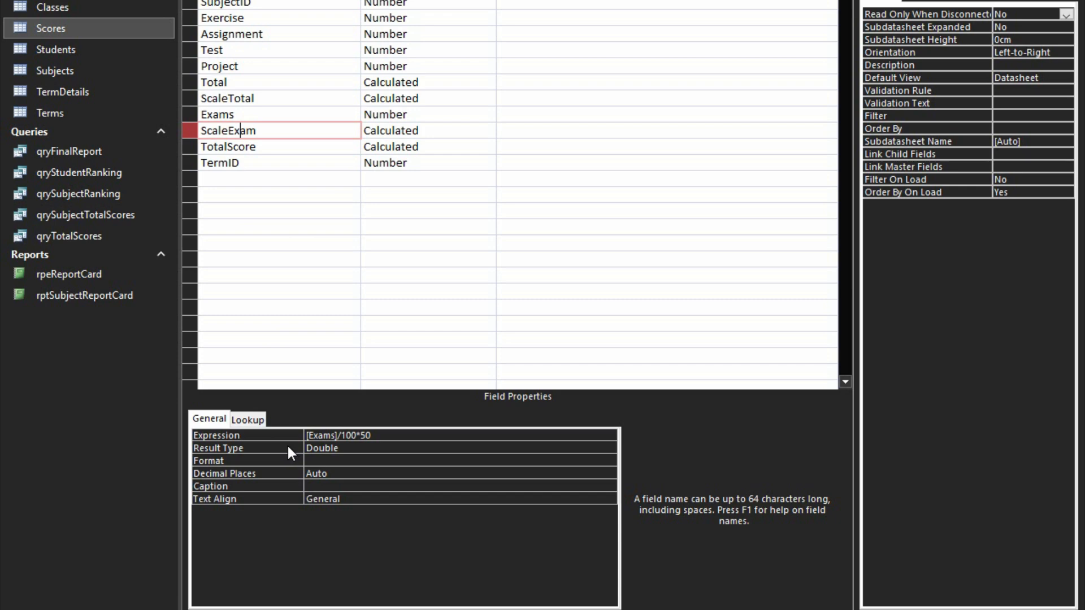
click(289, 447)
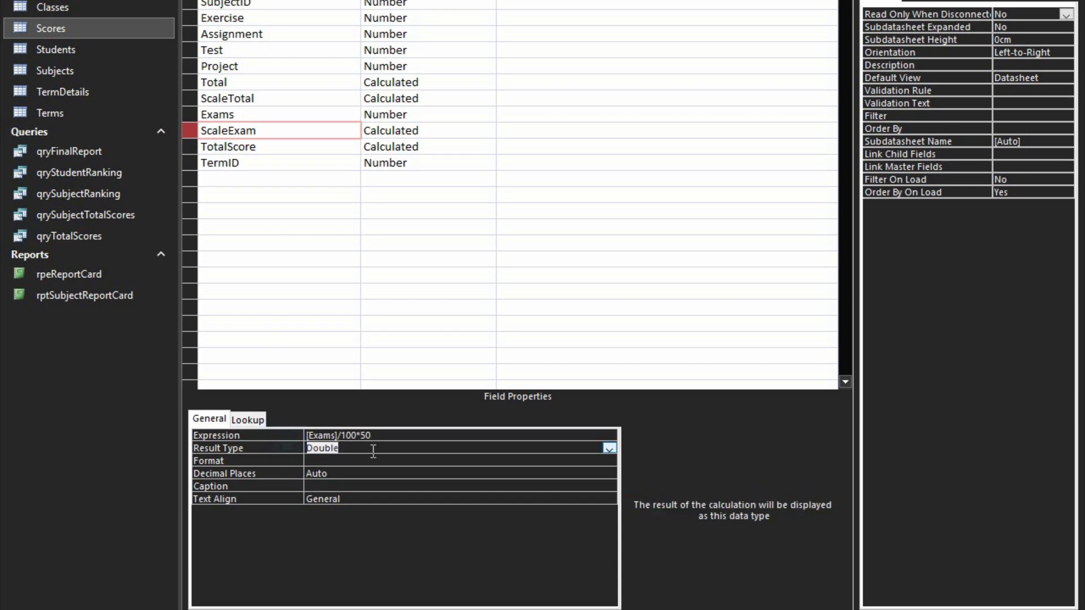
click(607, 461)
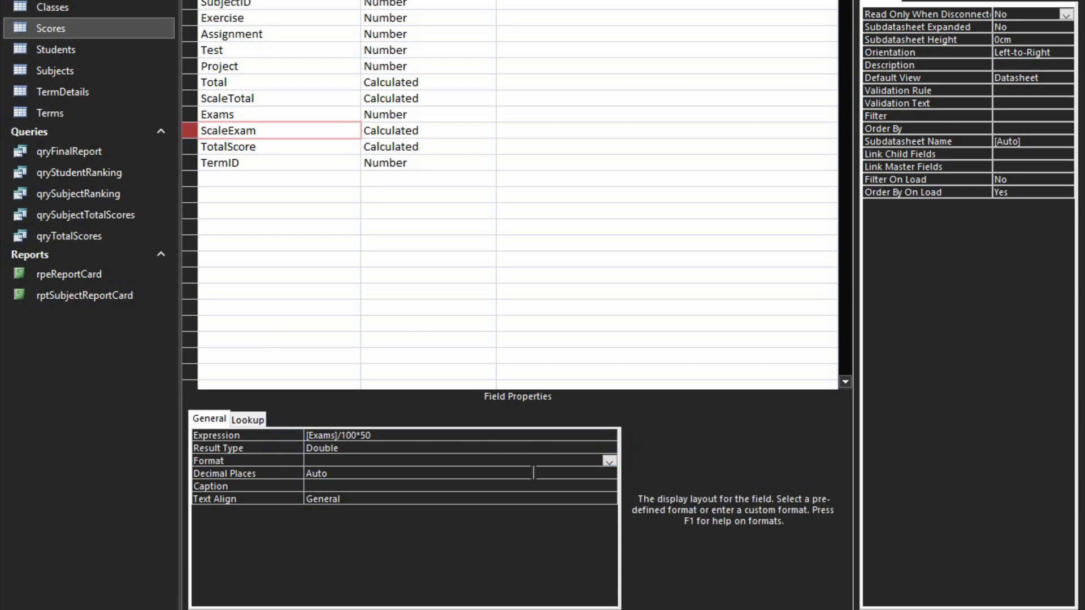
click(609, 448)
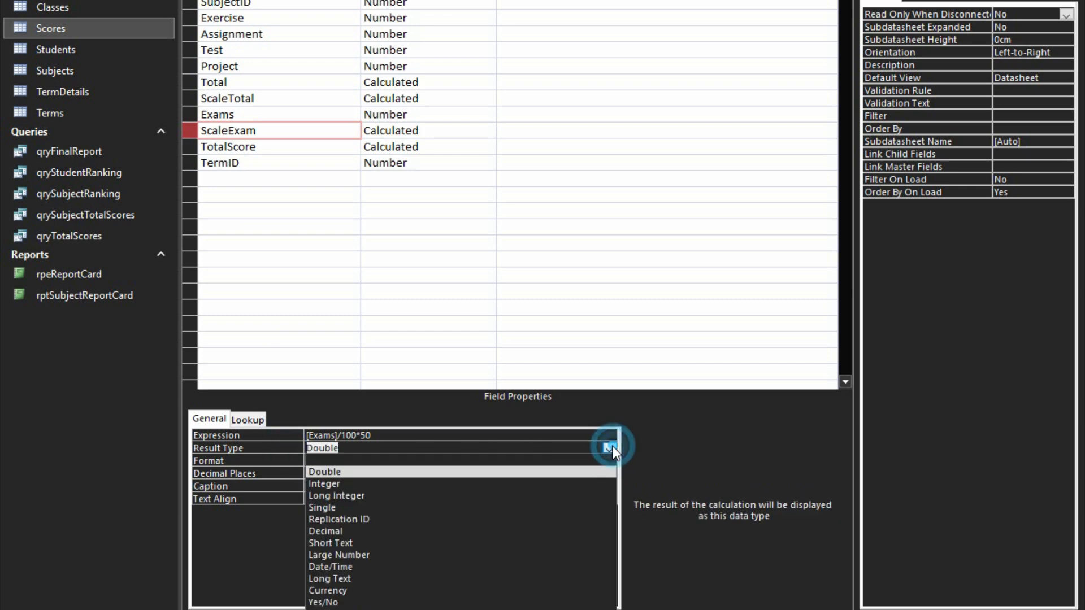
click(390, 494)
click(344, 474)
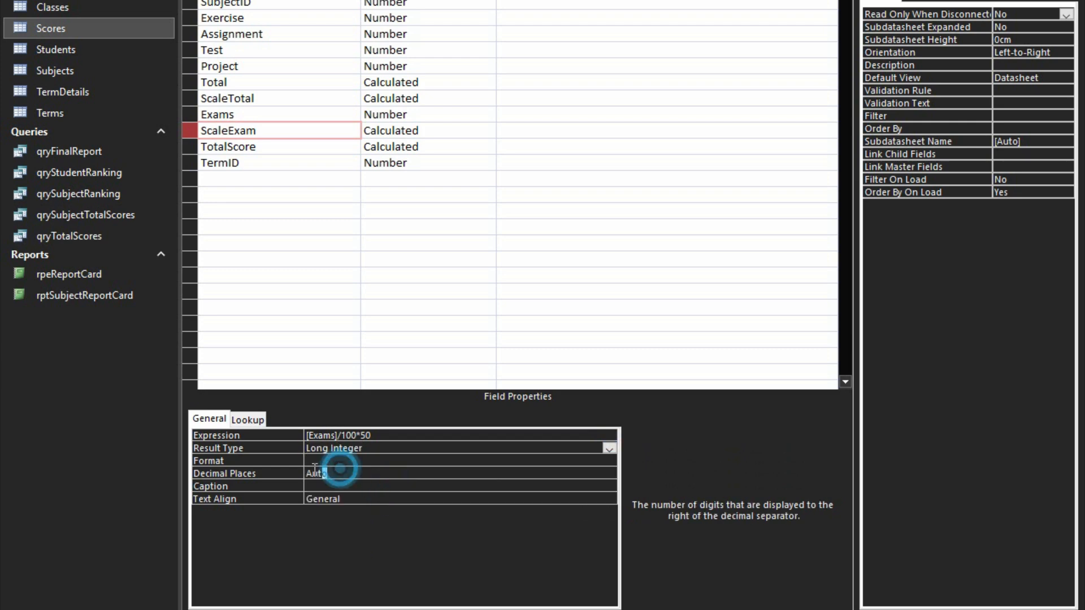
text(0)
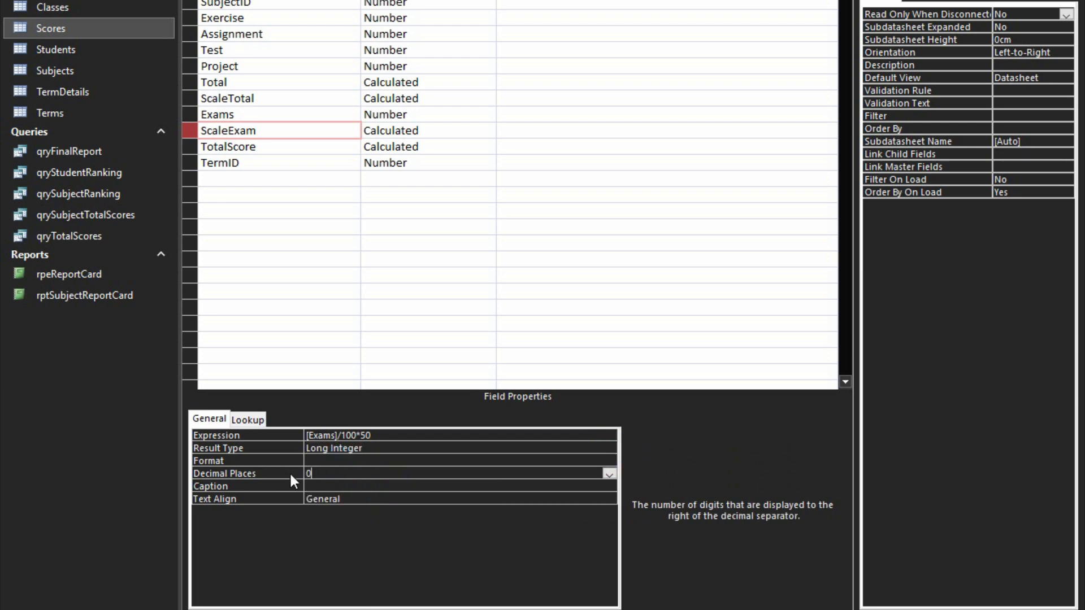
click(347, 460)
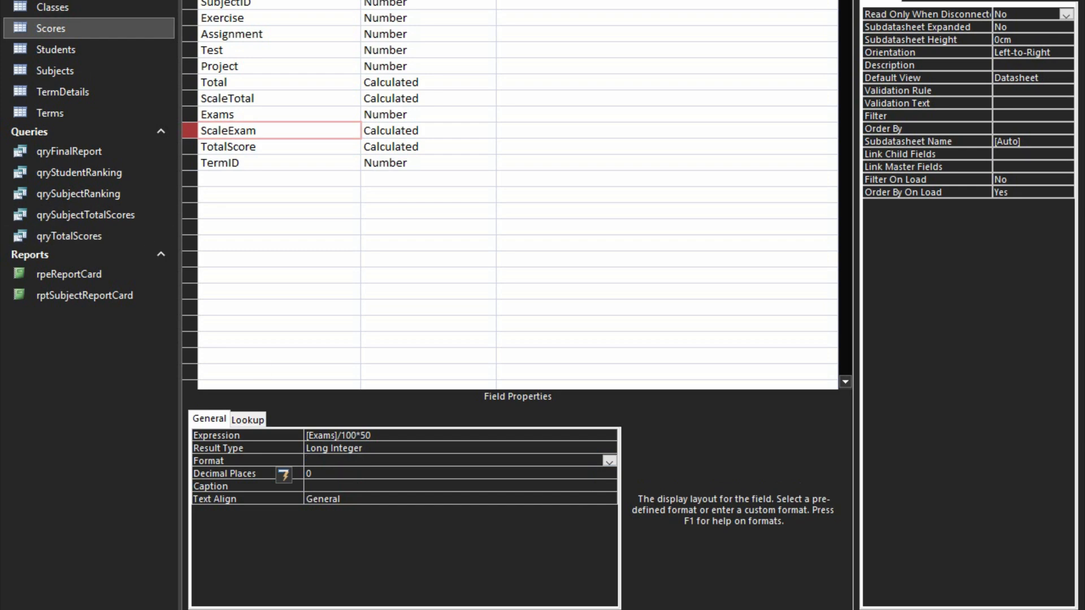
key(ctrl+w)
- Open the rptSubjectReportCard report to check the scaled exam score
double_click(81, 297)
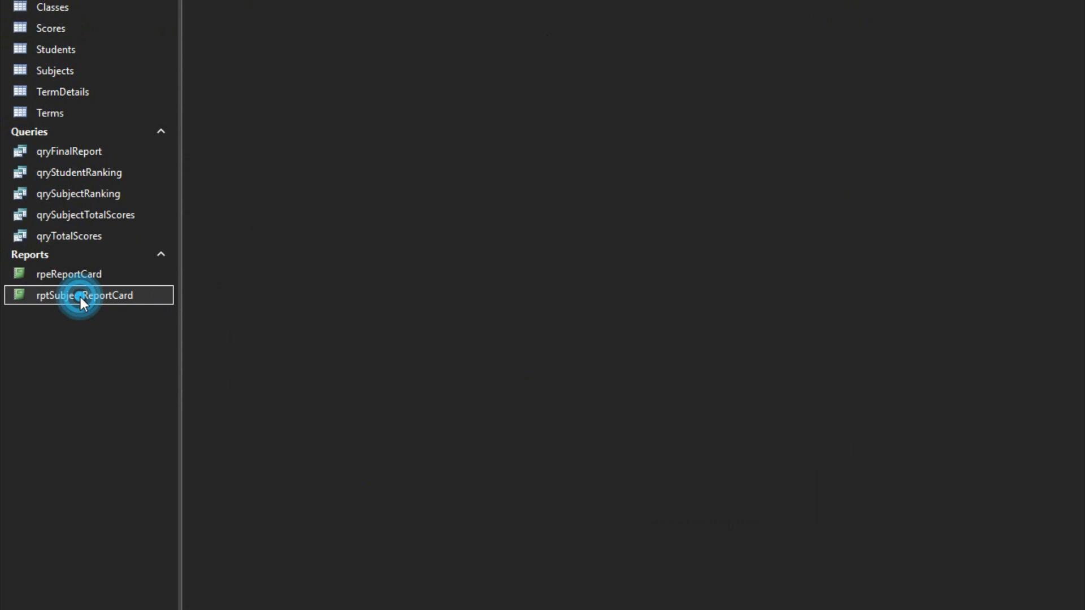